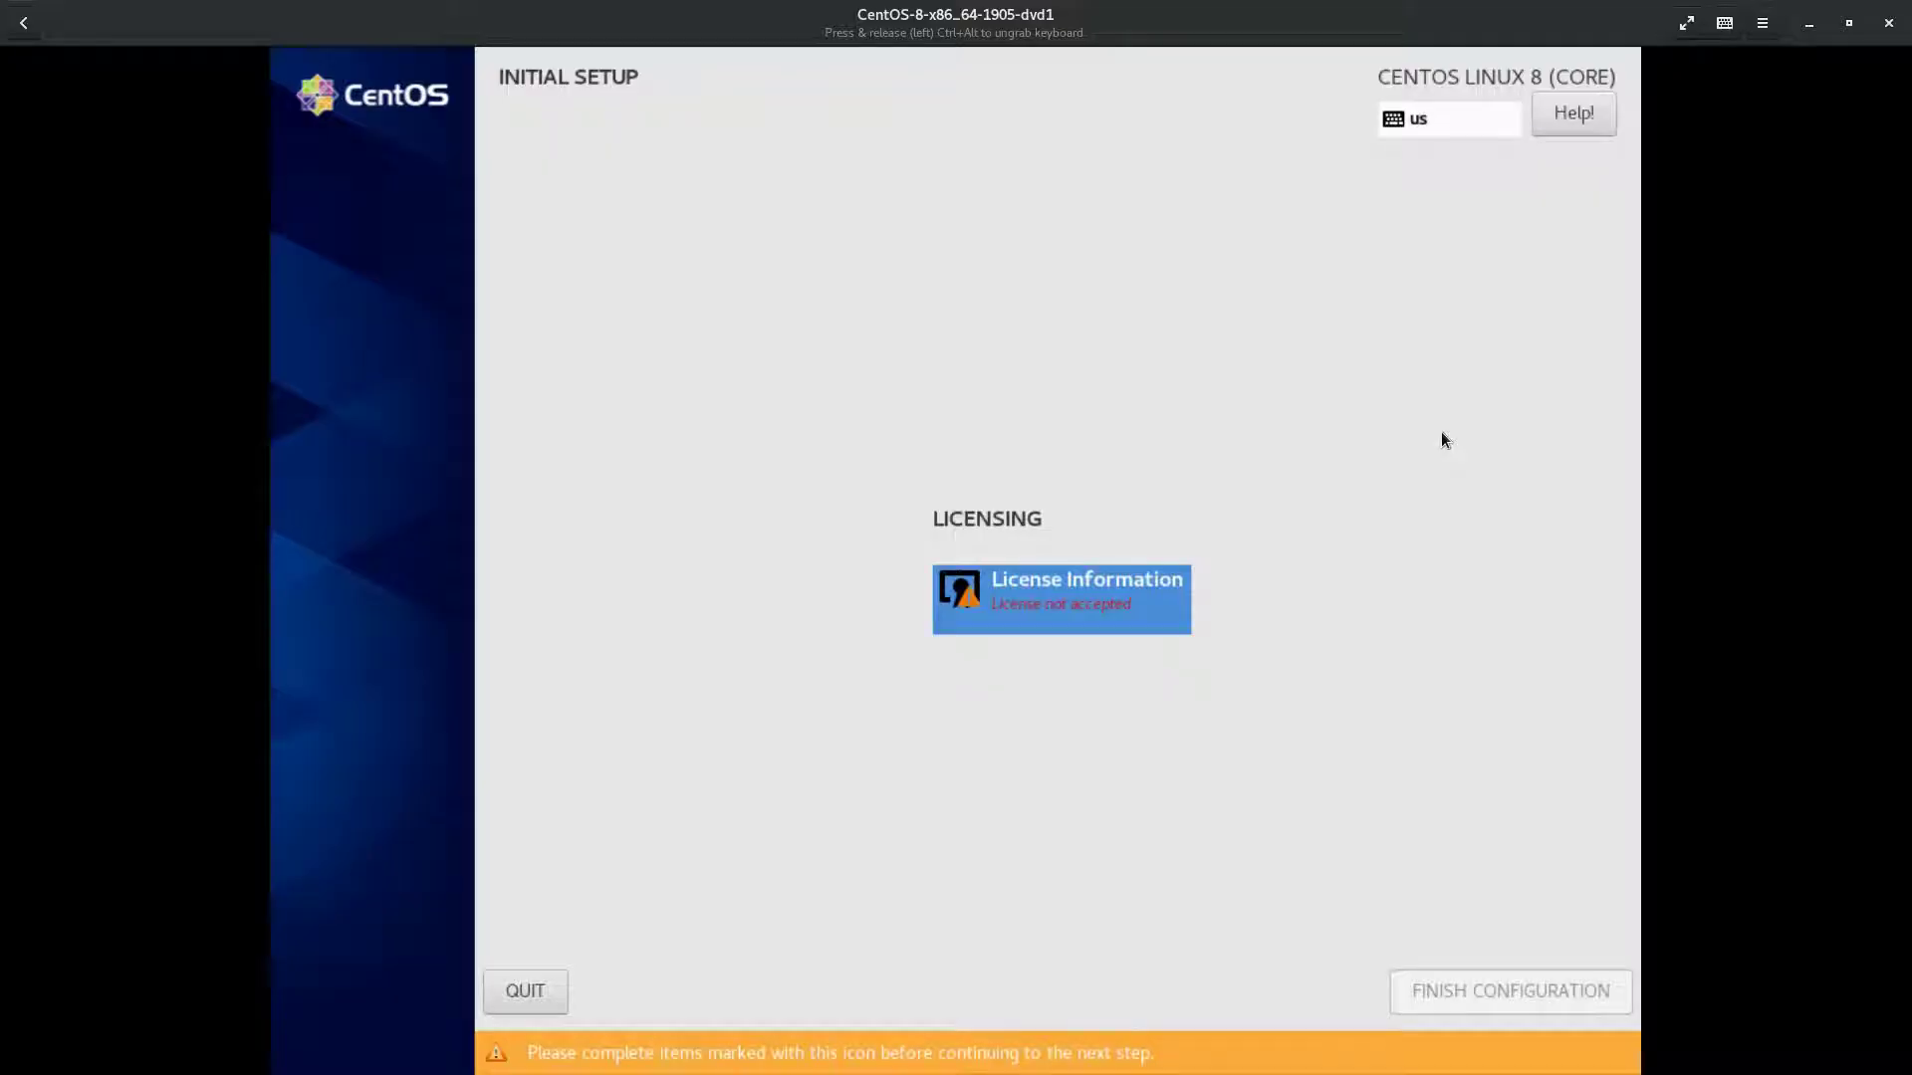
Tick 'I accept the license agreement' under License Information, then finish the configuration.
{"action": "left_click", "coordinate": [1096, 597]}
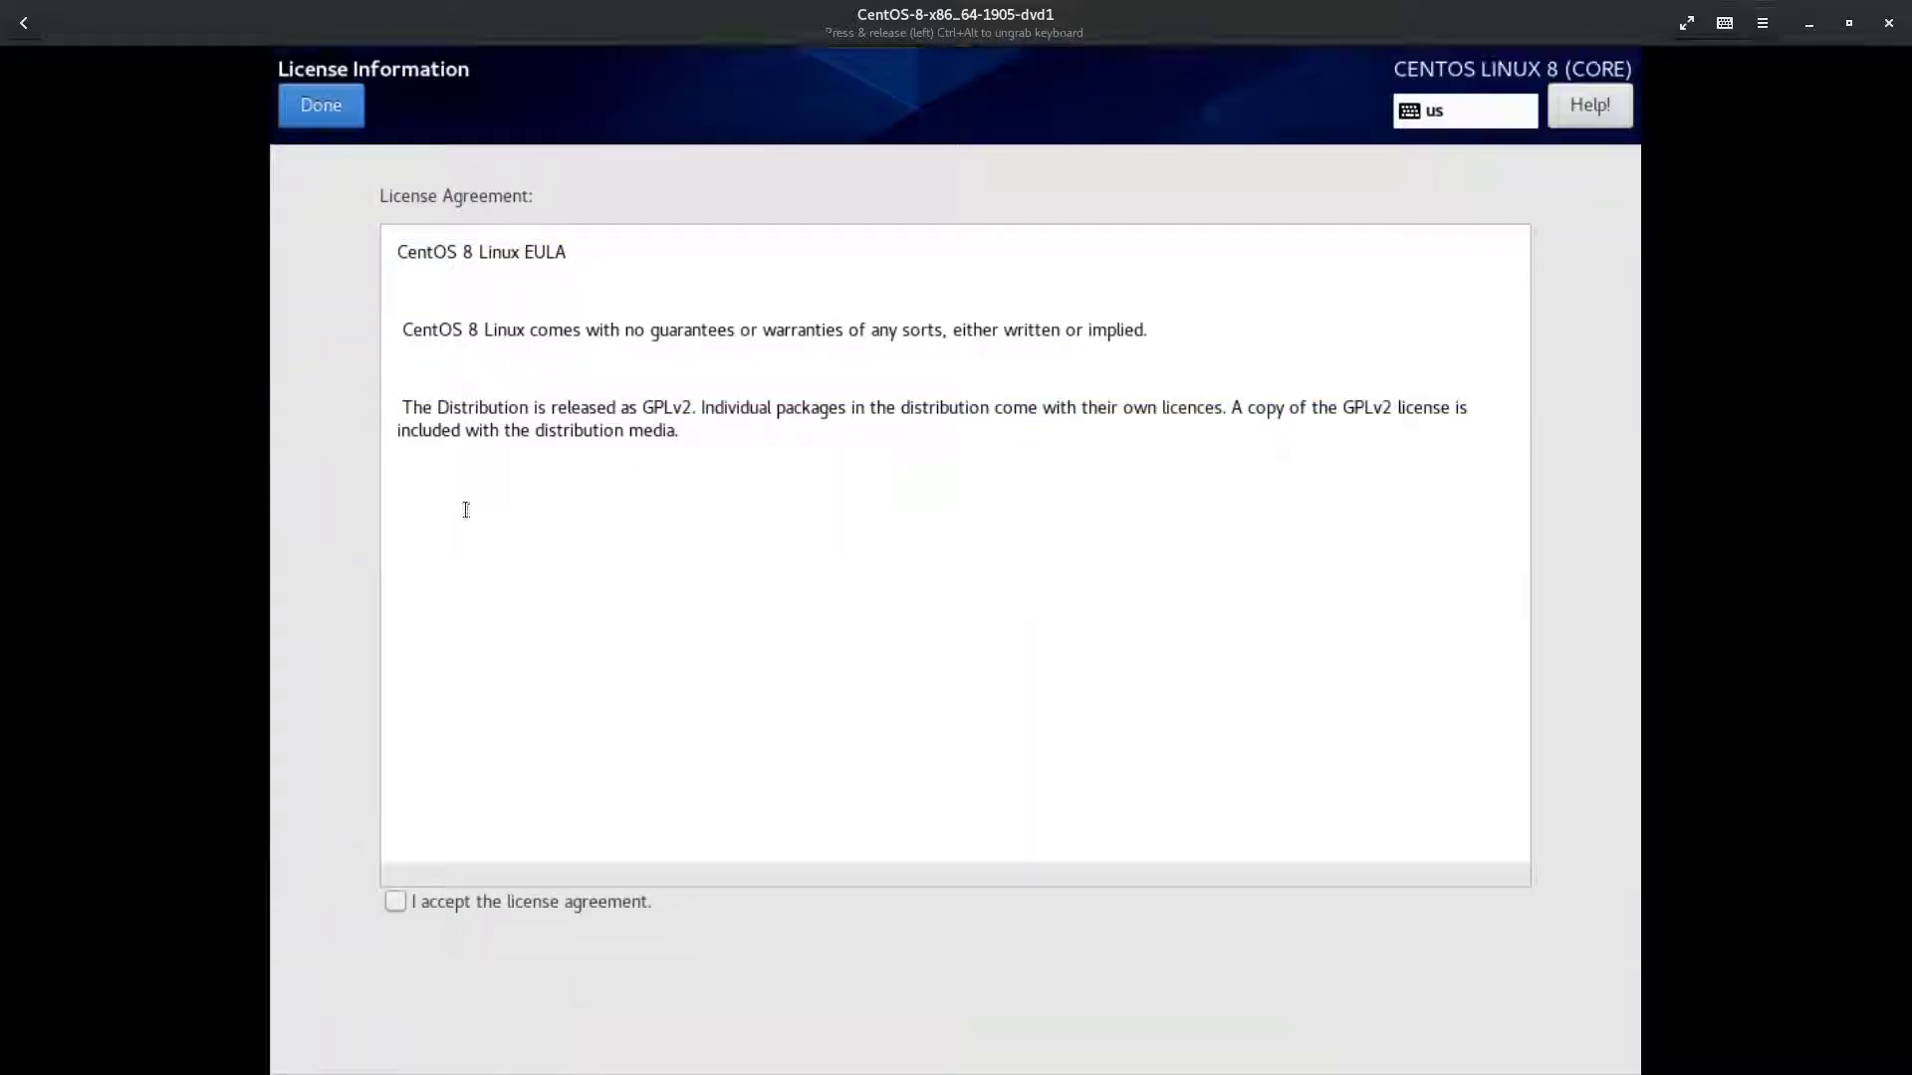
{"action": "left_click", "coordinate": [484, 906]}
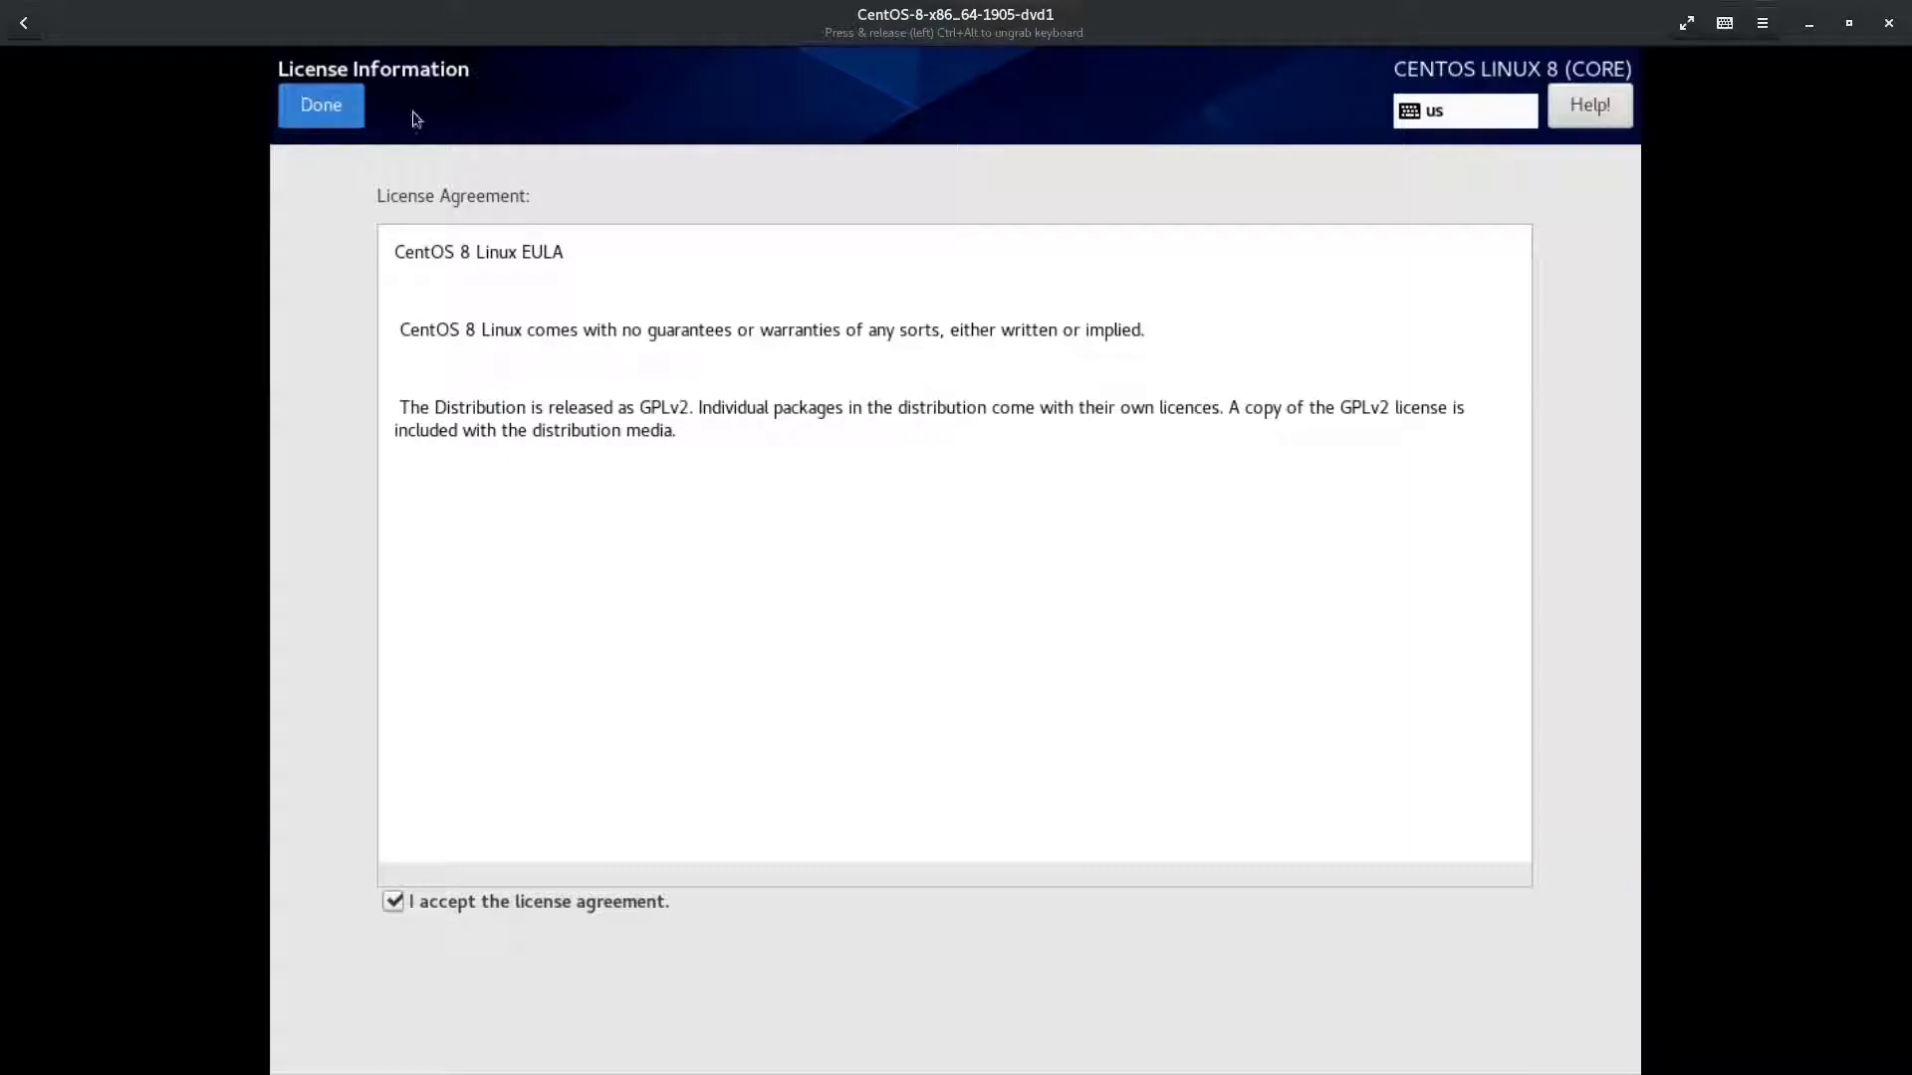
{"action": "left_click", "coordinate": [353, 109]}
{"action": "left_click", "coordinate": [1455, 1036]}
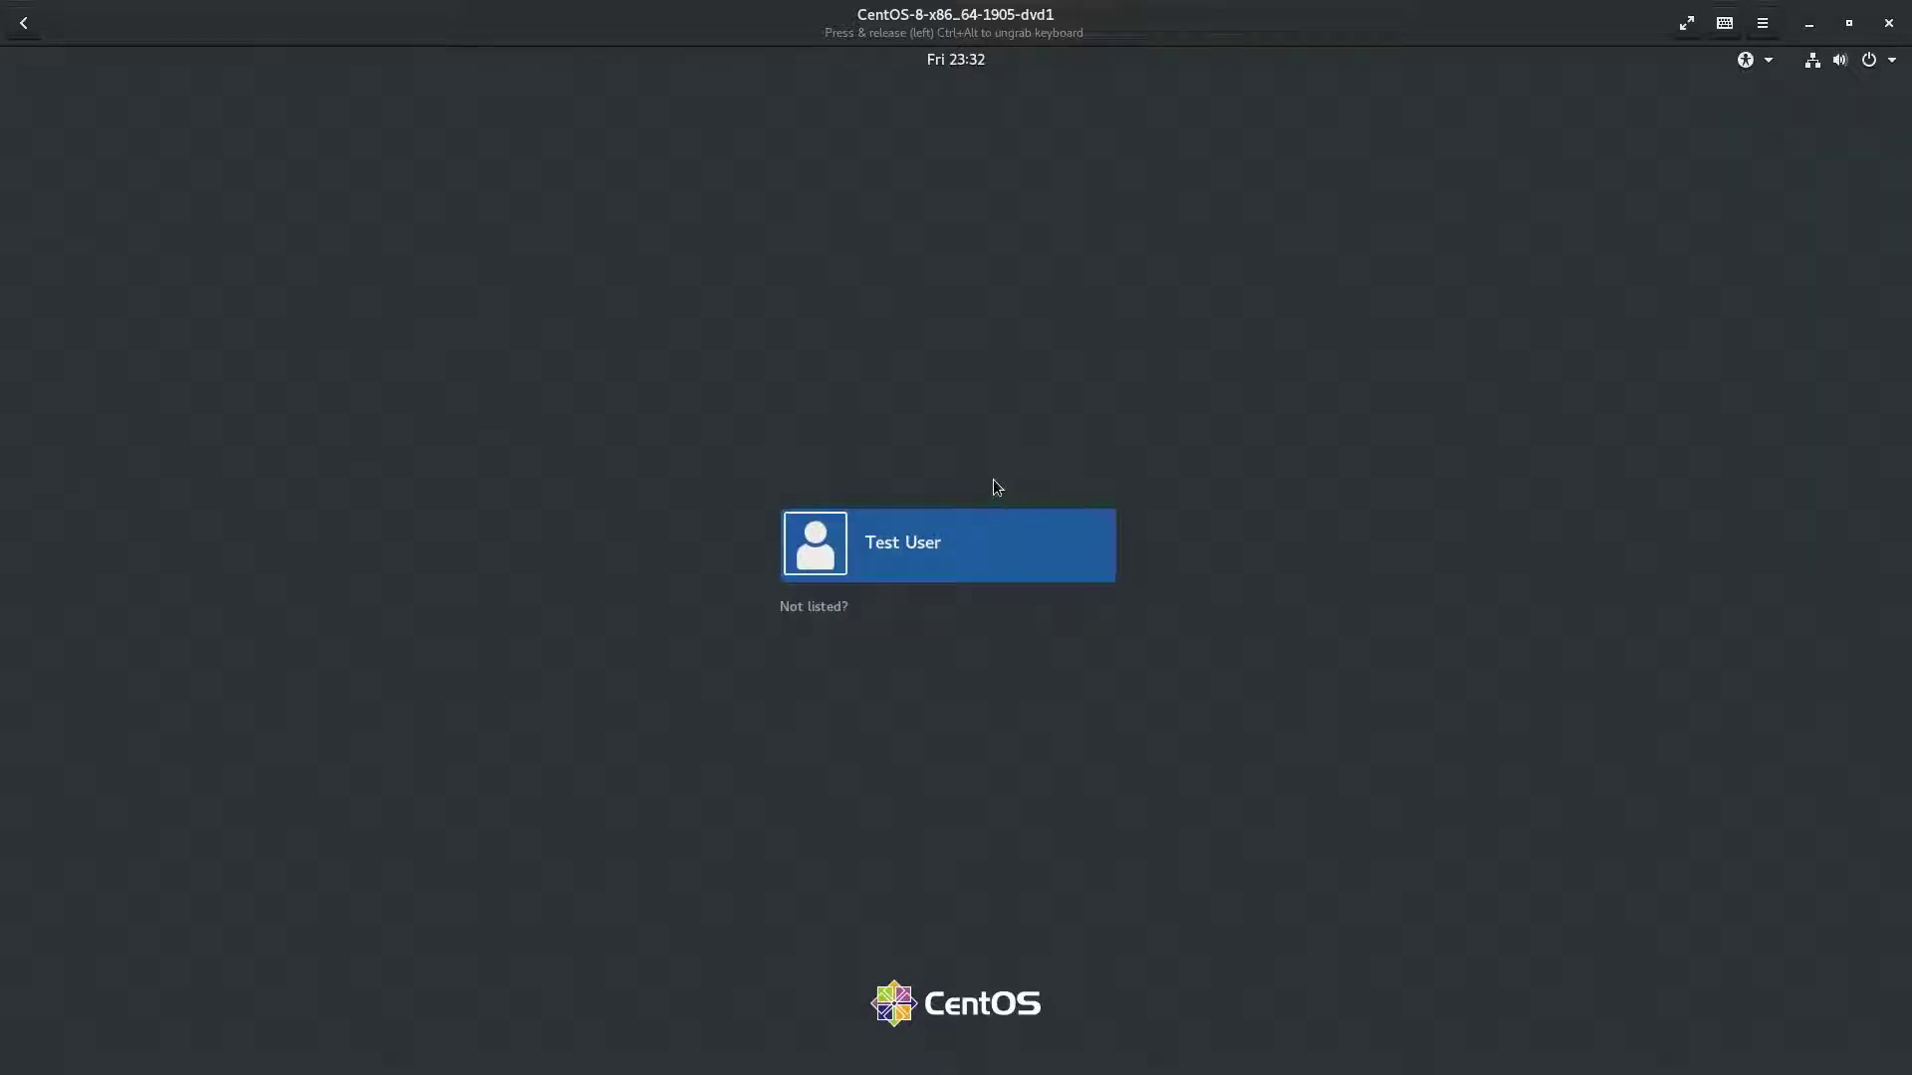
Sign in as Test User with the account password and type 'uname -r' in Terminal.
{"action": "left_click", "coordinate": [1021, 543]}
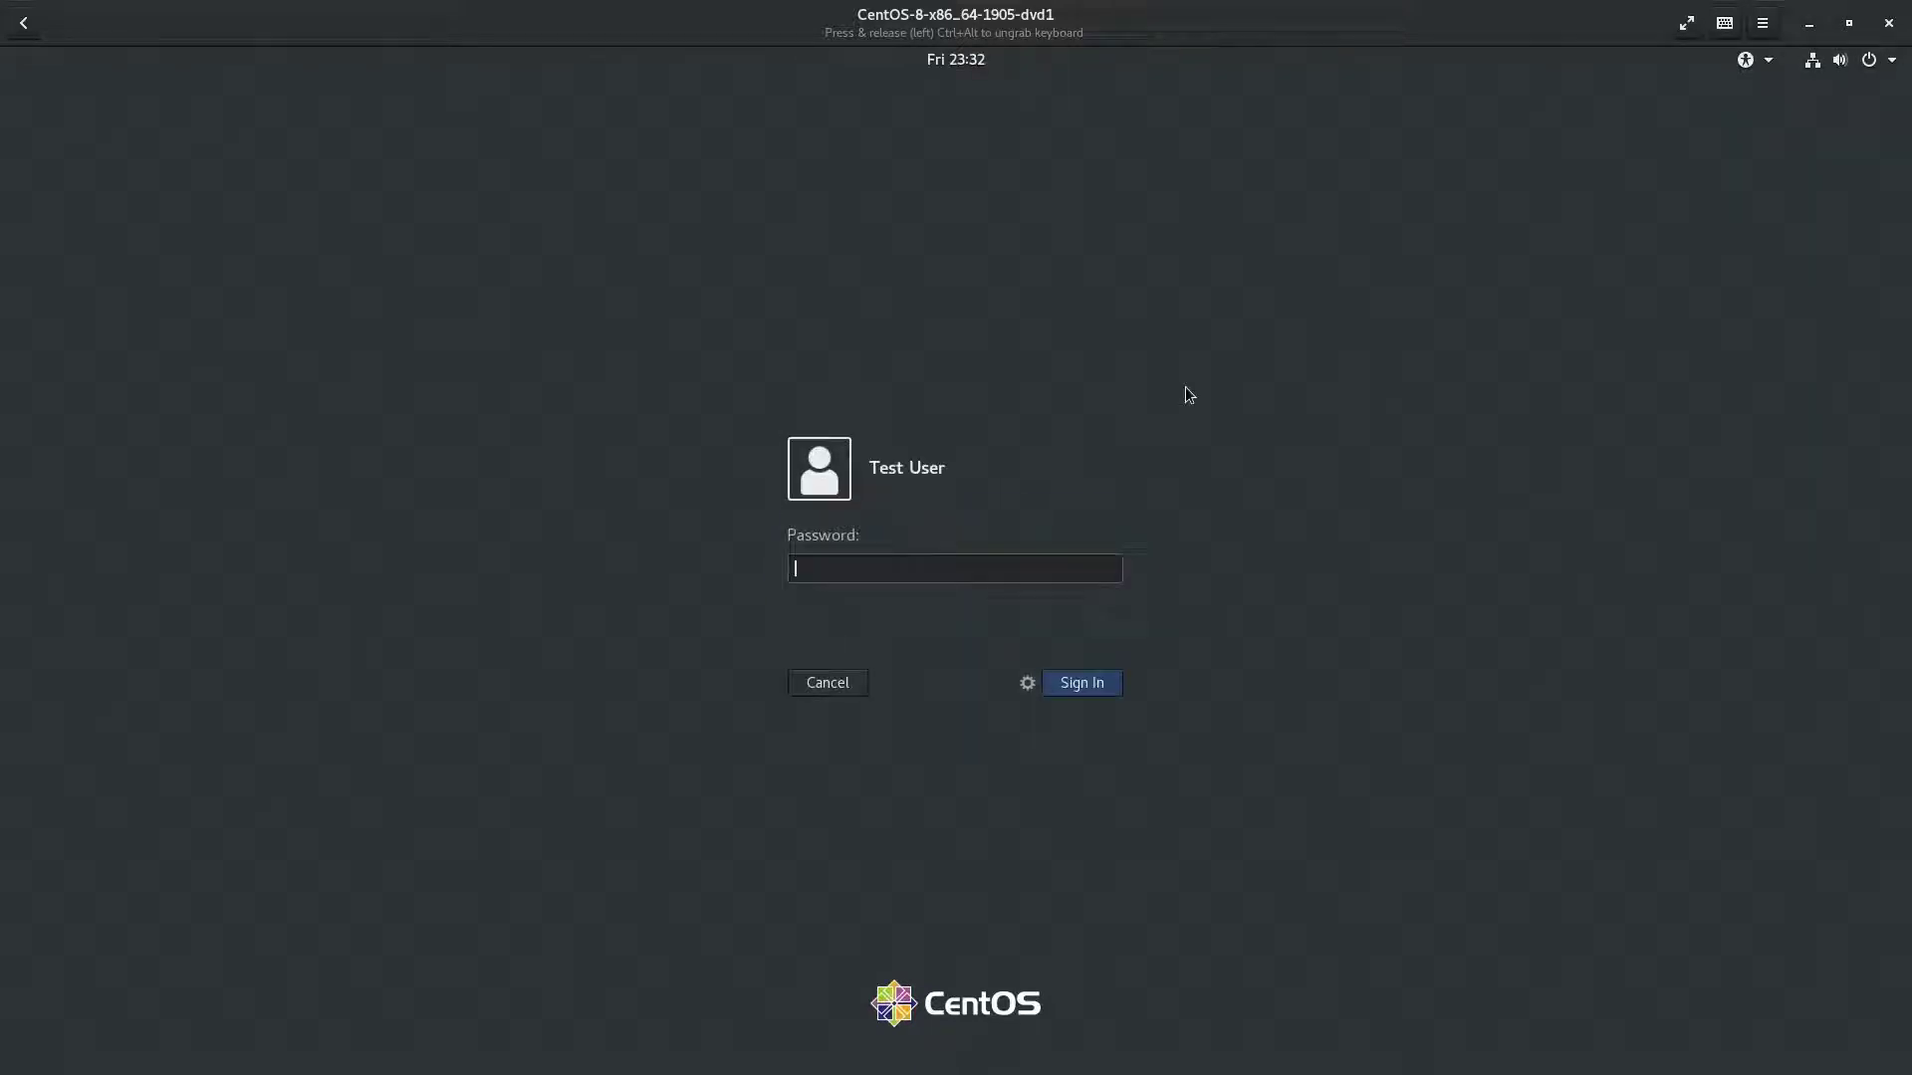
{"action": "type", "text": "******"}
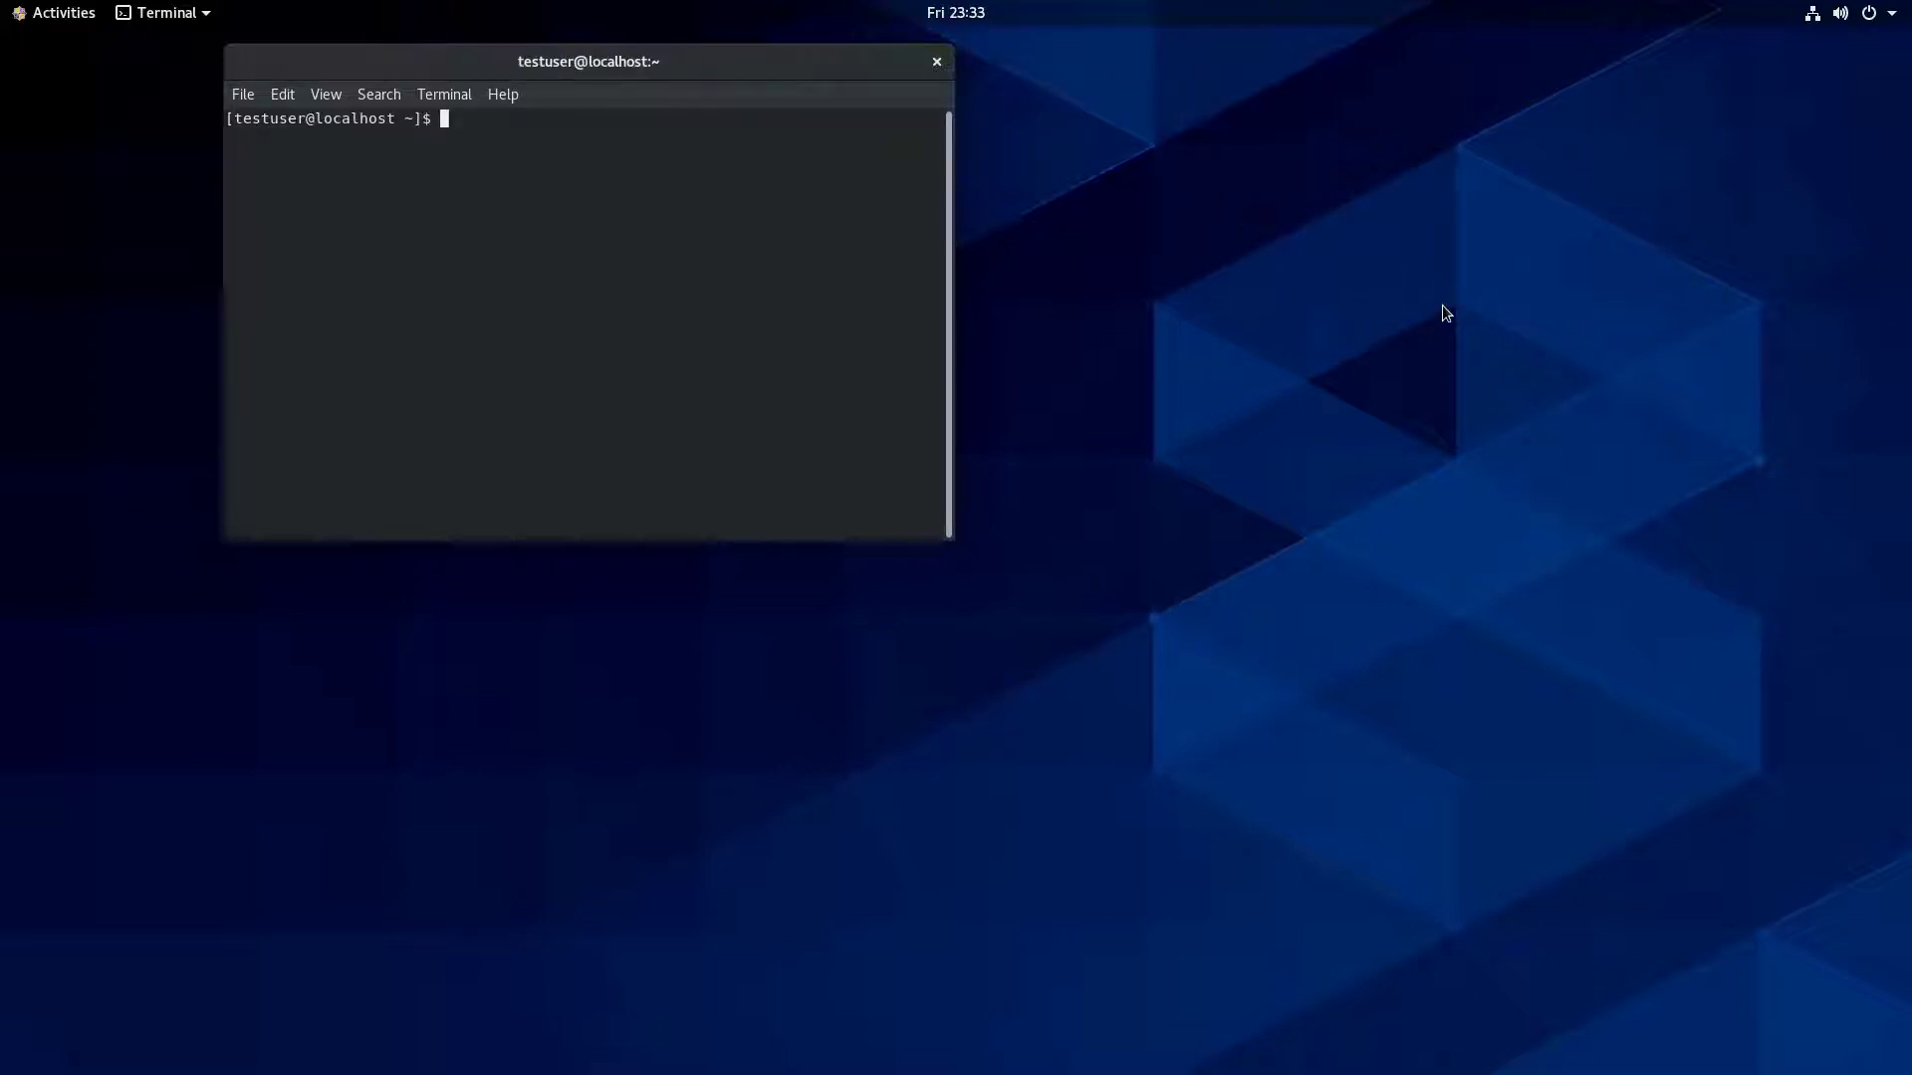
{"action": "type", "text": "uname -"}
{"action": "type", "text": "r"}
Run uname -r to show kernel 4.18.0-80.el8.x86_64 and select the output line.
{"action": "key", "text": "Return"}
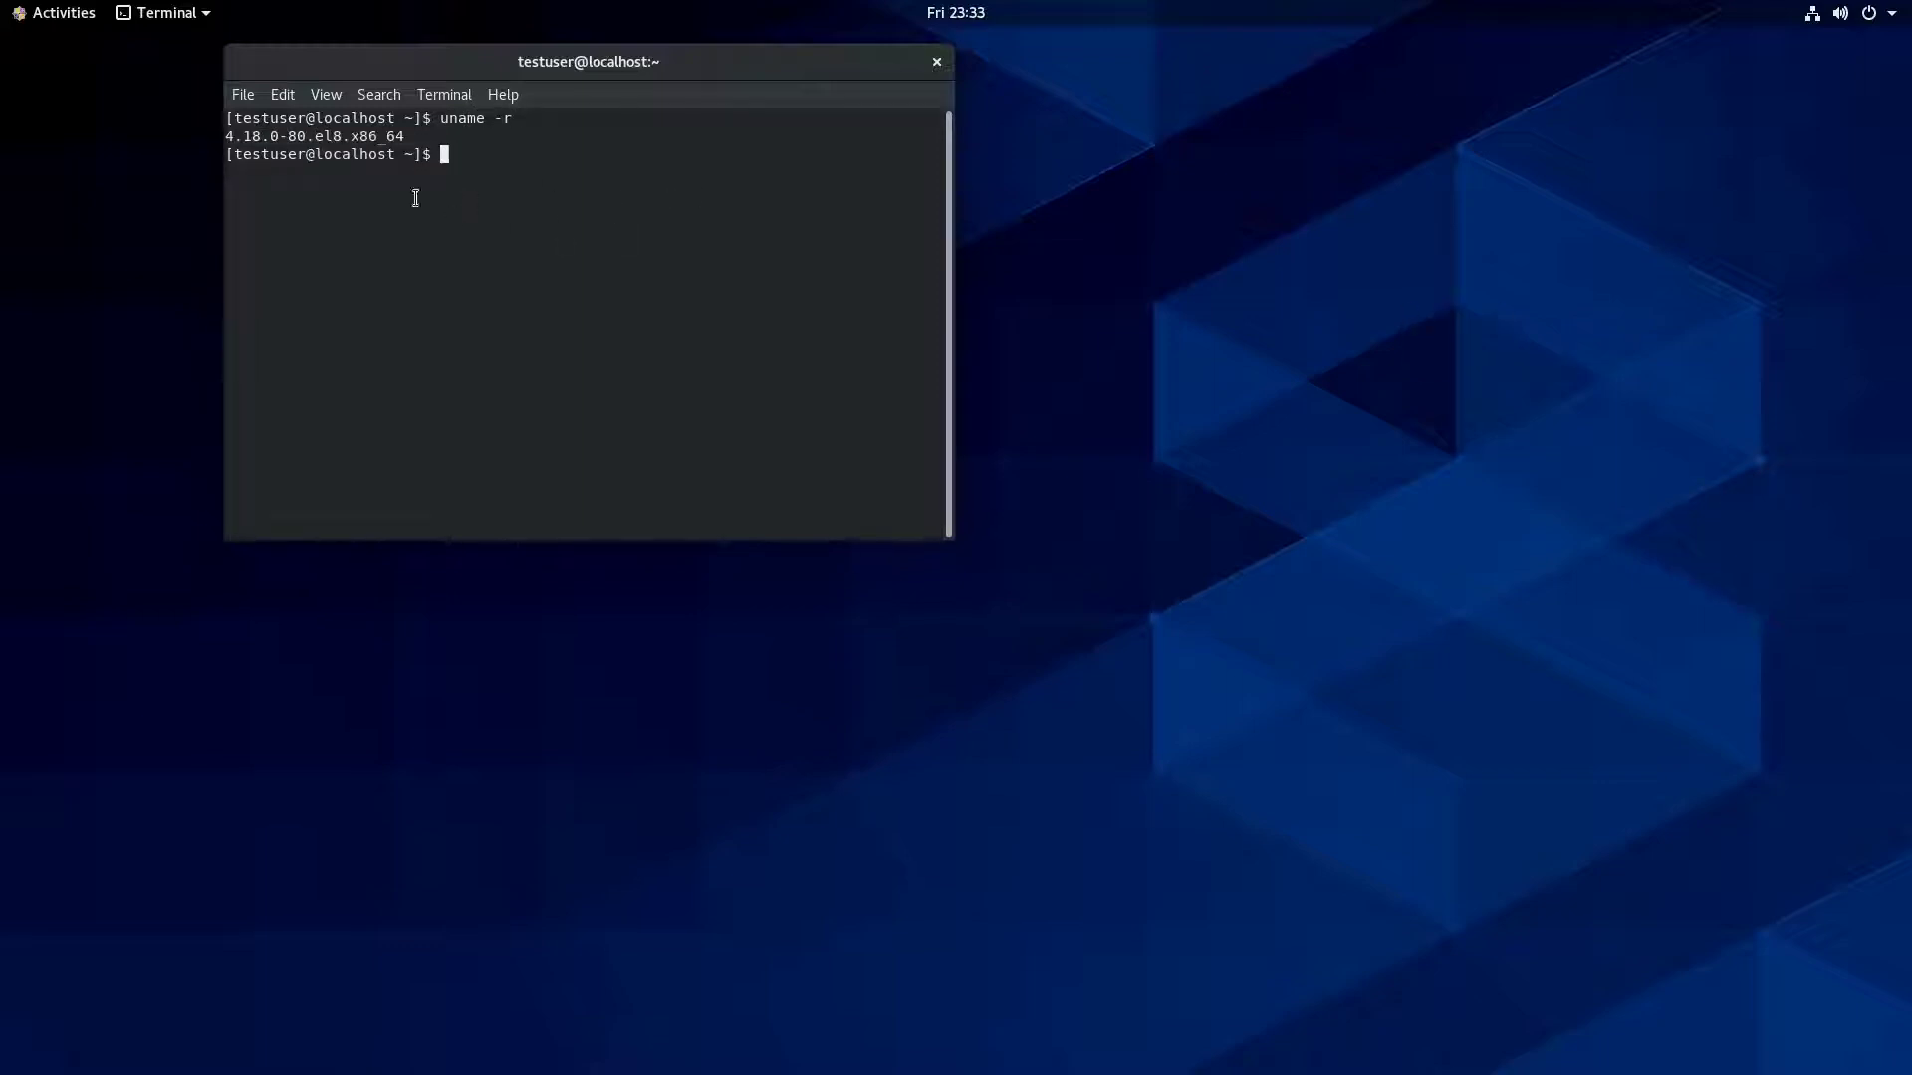
{"action": "triple_click", "coordinate": [420, 138]}
{"action": "left_click", "coordinate": [443, 139]}
{"action": "triple_click", "coordinate": [443, 137]}
{"action": "left_click", "coordinate": [503, 137]}
{"action": "left_click_drag", "start_coordinate": [926, 45], "coordinate": [858, 47]}
Clear the screen with Ctrl+L and try su with a password, which fails authentication.
{"action": "key", "text": "ctrl+l"}
{"action": "type", "text": "s"}
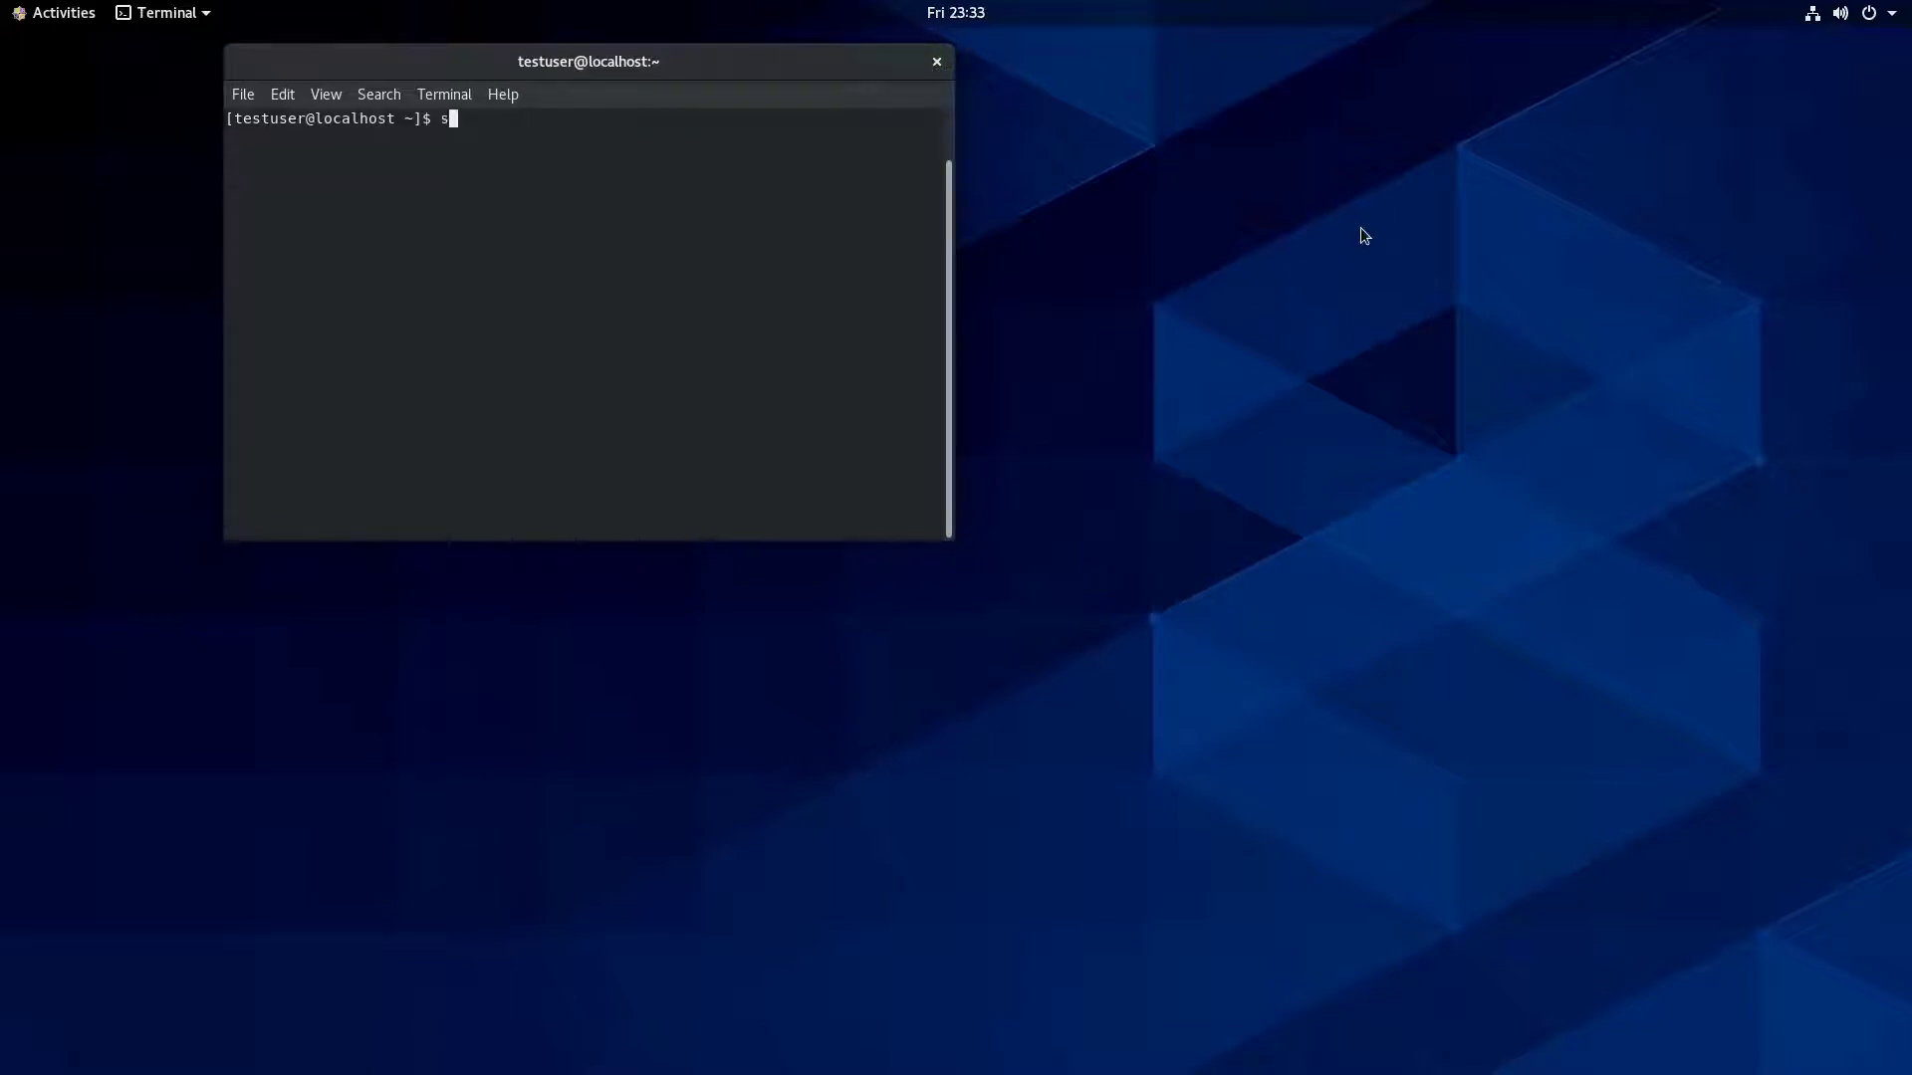
{"action": "type", "text": "u"}
{"action": "key", "text": "Return"}
{"action": "type", "text": "hPassword:"}
{"action": "key", "text": "Return"}
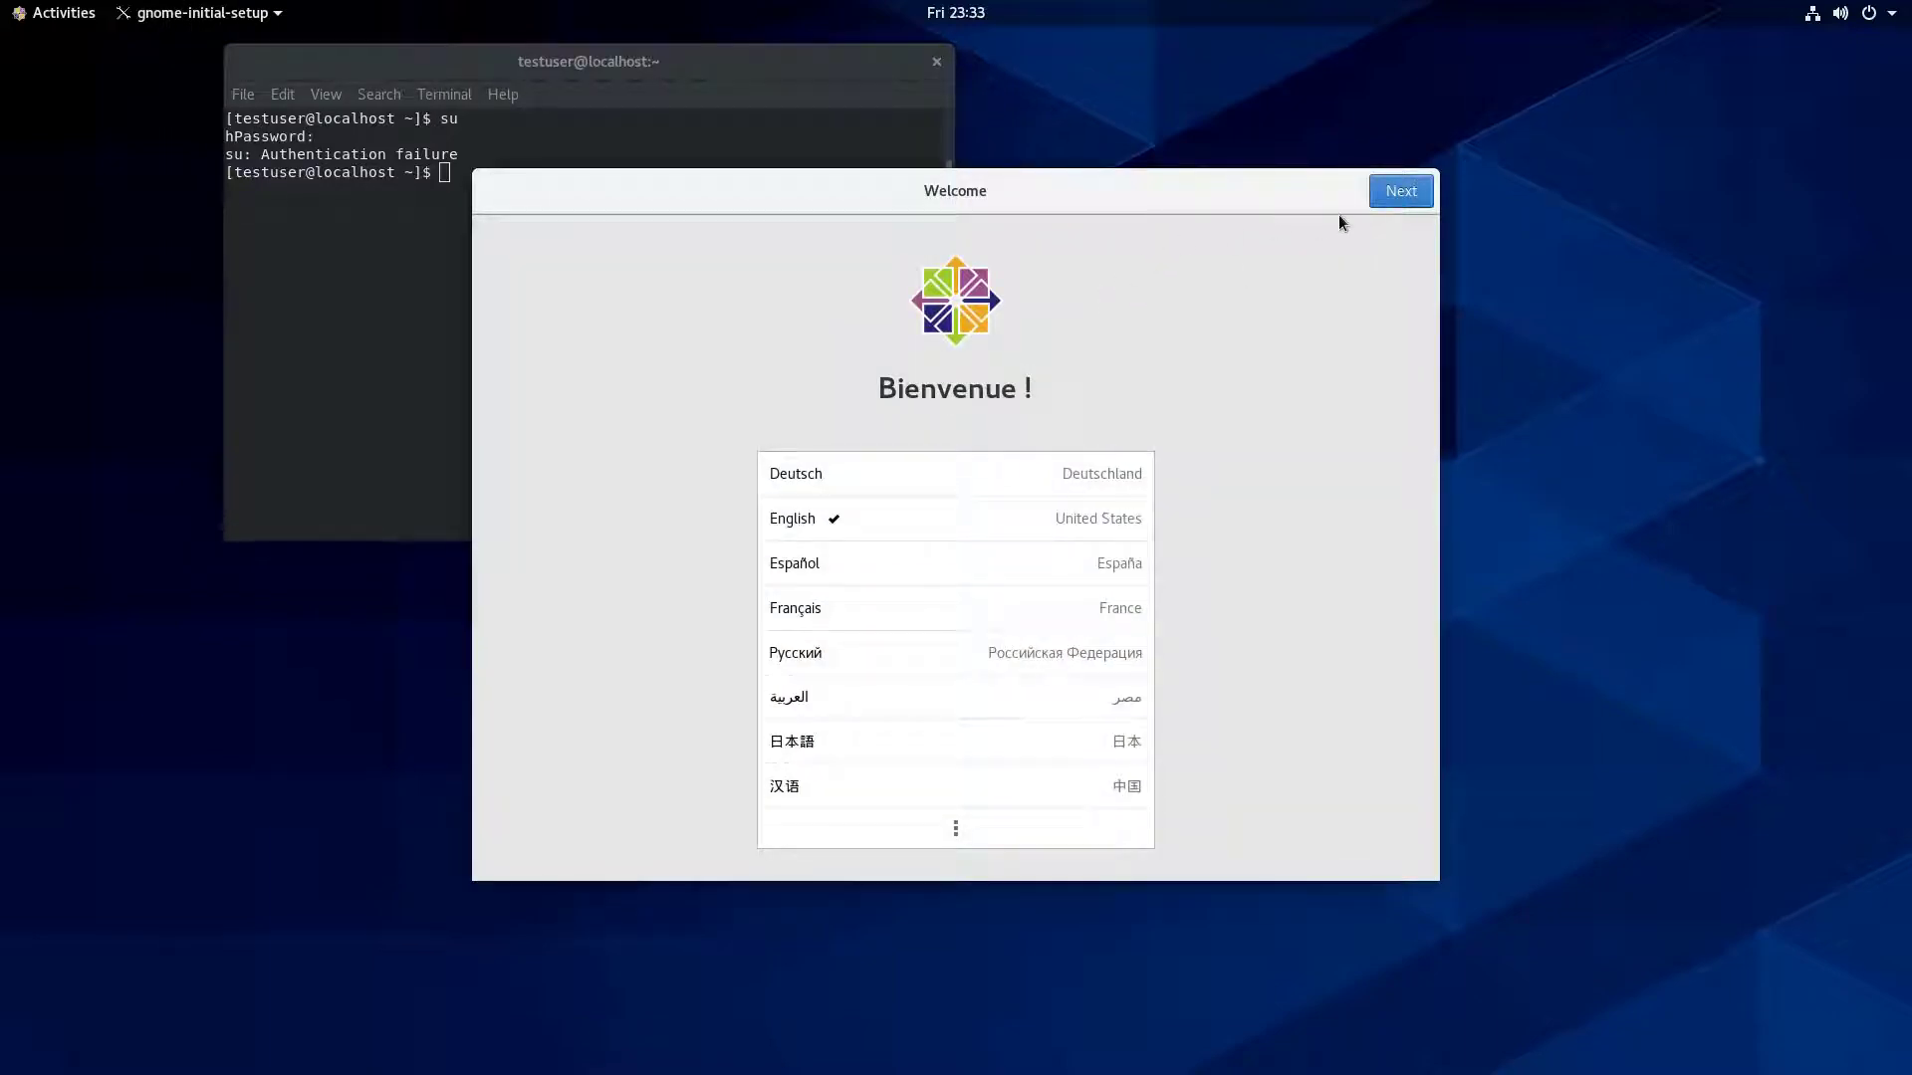
Finish Initial Setup keeping English and the US keyboard, with Location Services off and online accounts skipped.
{"action": "left_click", "coordinate": [1382, 193]}
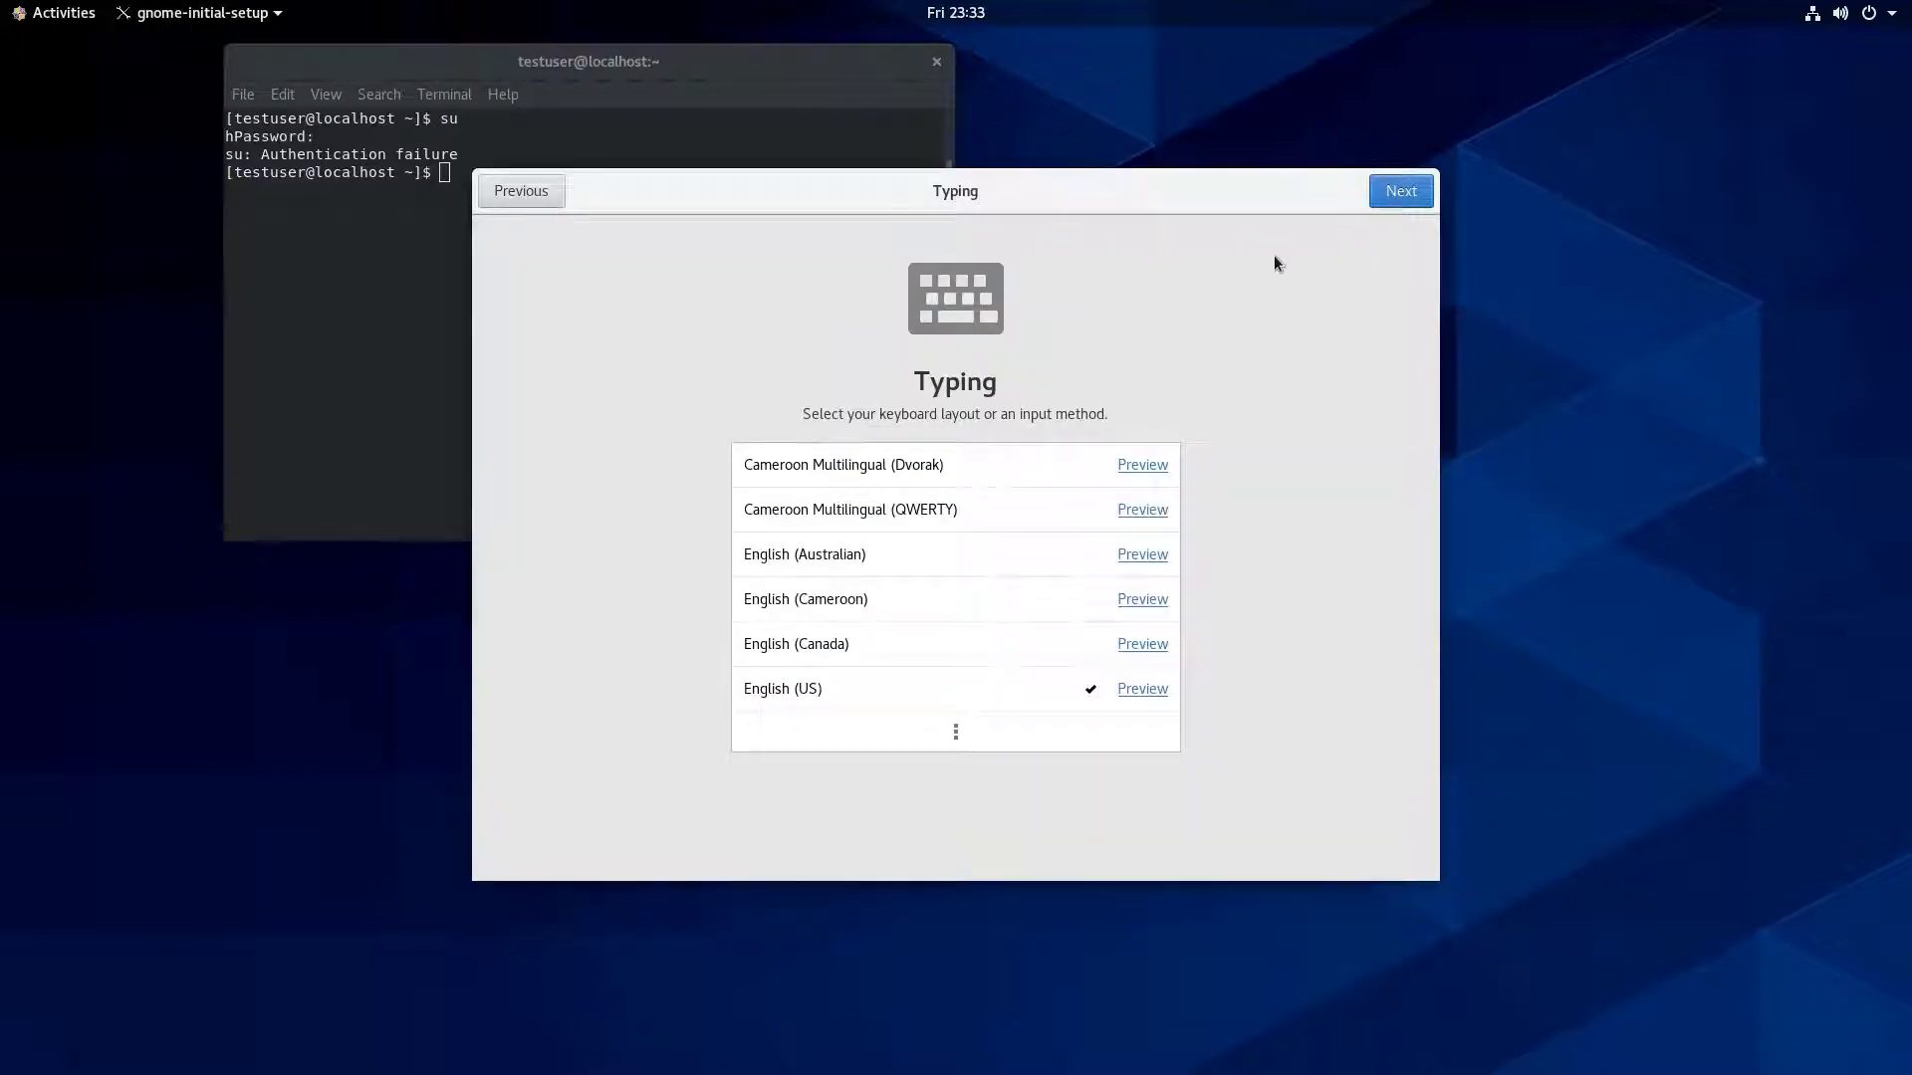
{"action": "left_click", "coordinate": [1380, 195]}
{"action": "left_click", "coordinate": [1129, 454]}
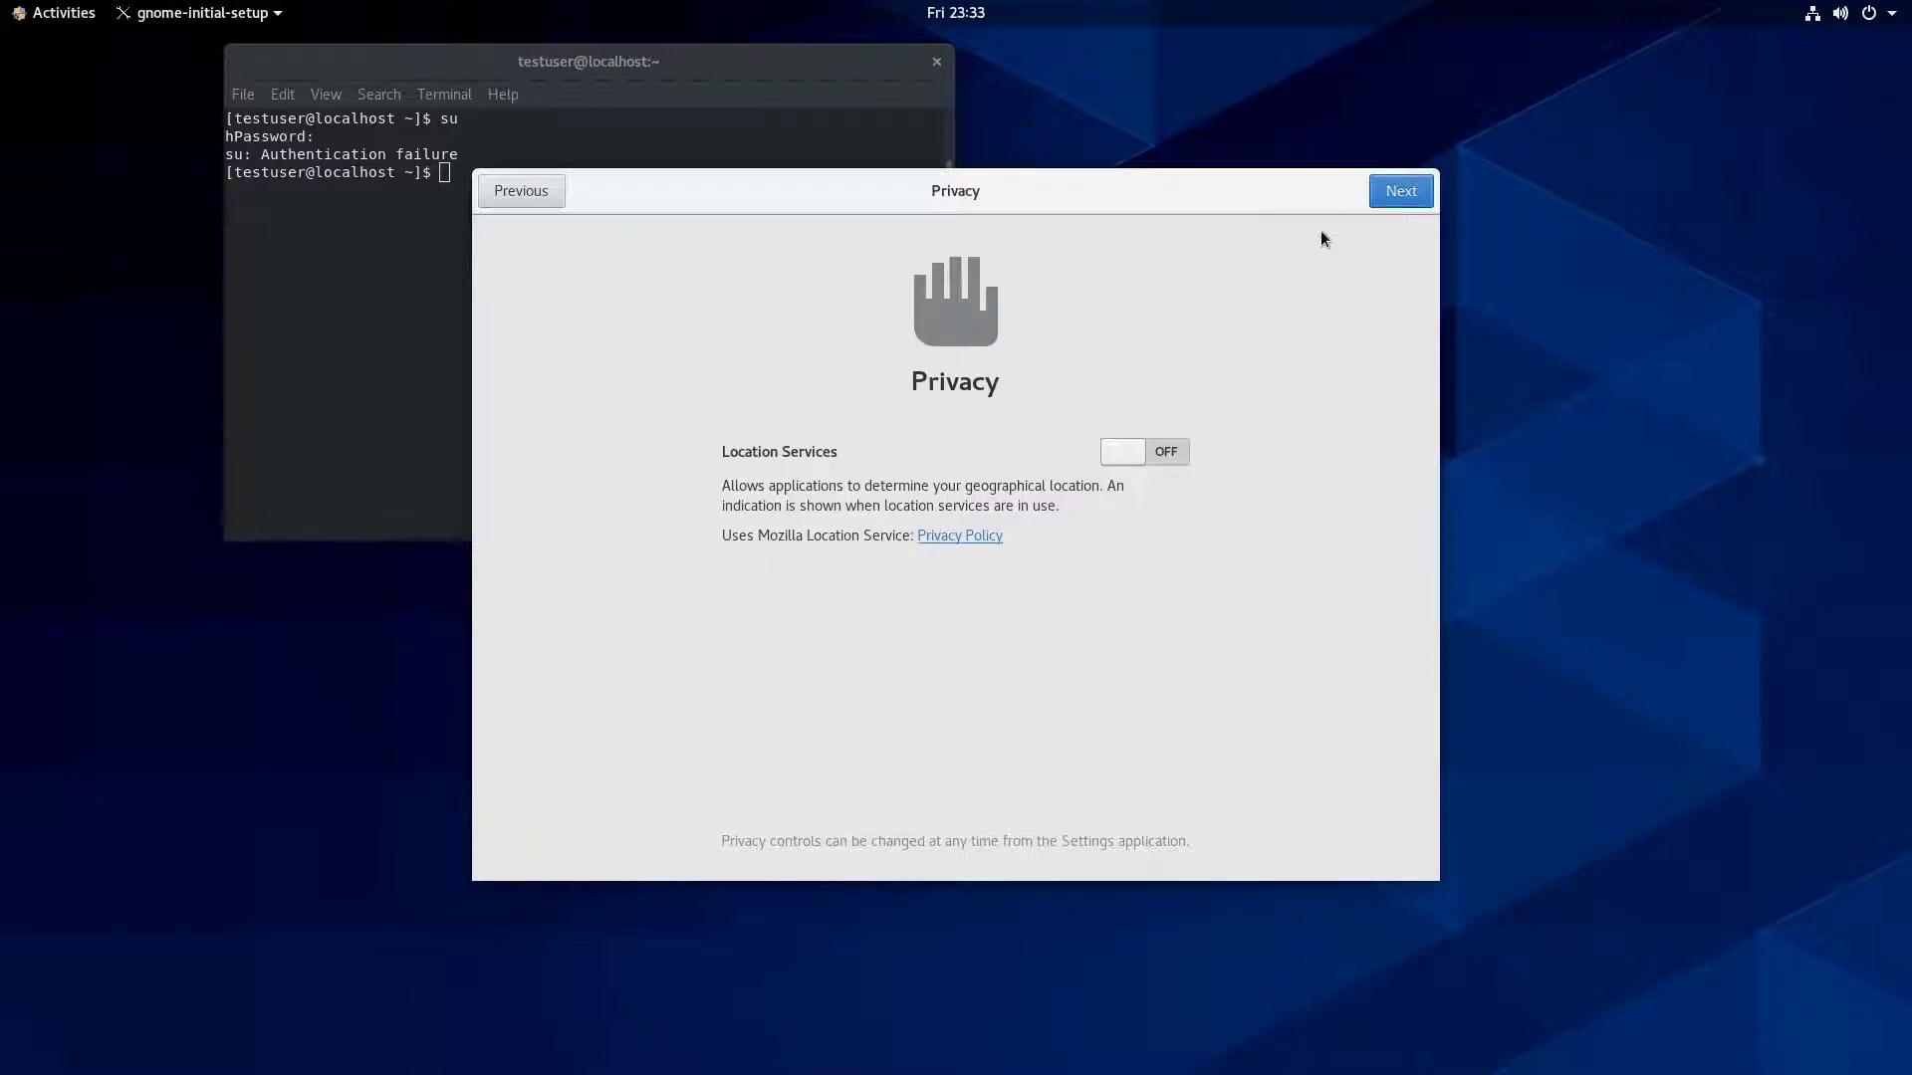
{"action": "left_click", "coordinate": [1399, 191]}
{"action": "left_click", "coordinate": [1399, 193]}
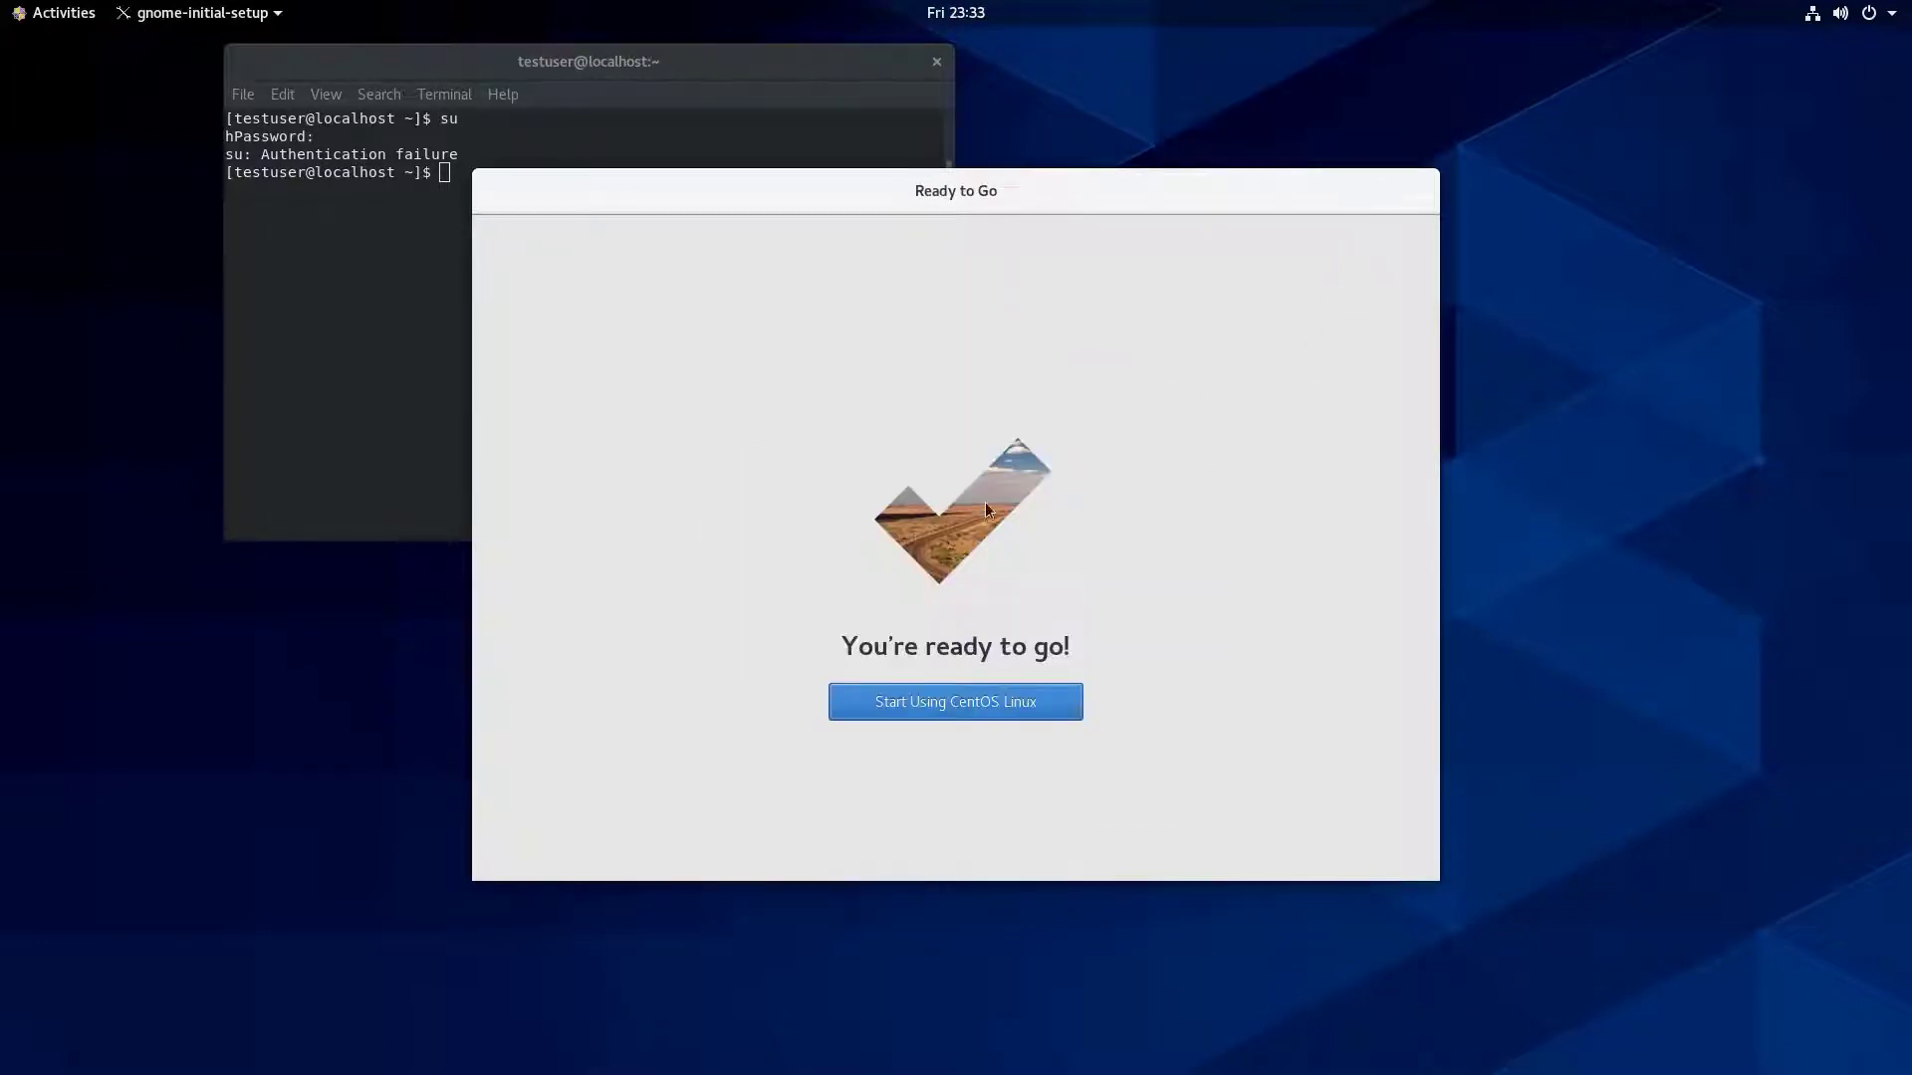
{"action": "left_click", "coordinate": [945, 699]}
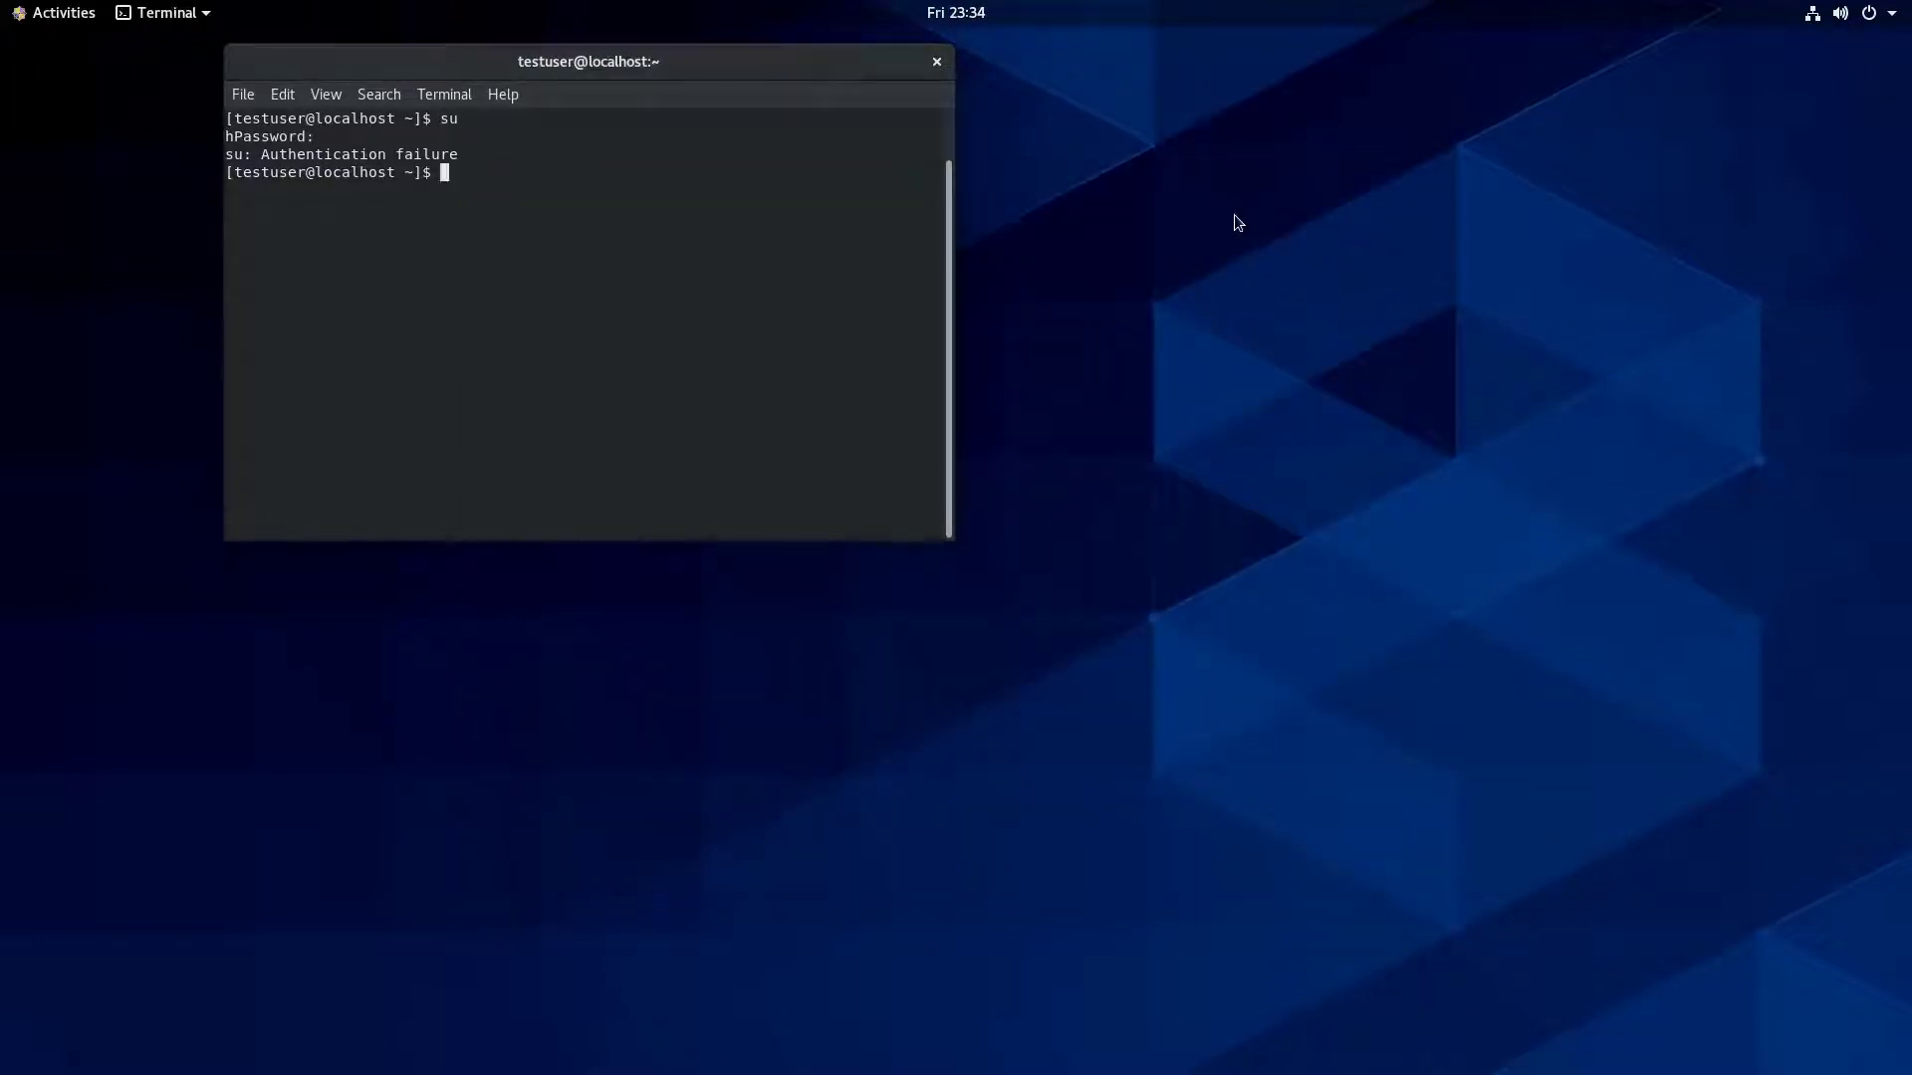
Run su again in Terminal and close the Help window.
{"action": "type", "text": "su"}
{"action": "key", "text": "Return"}
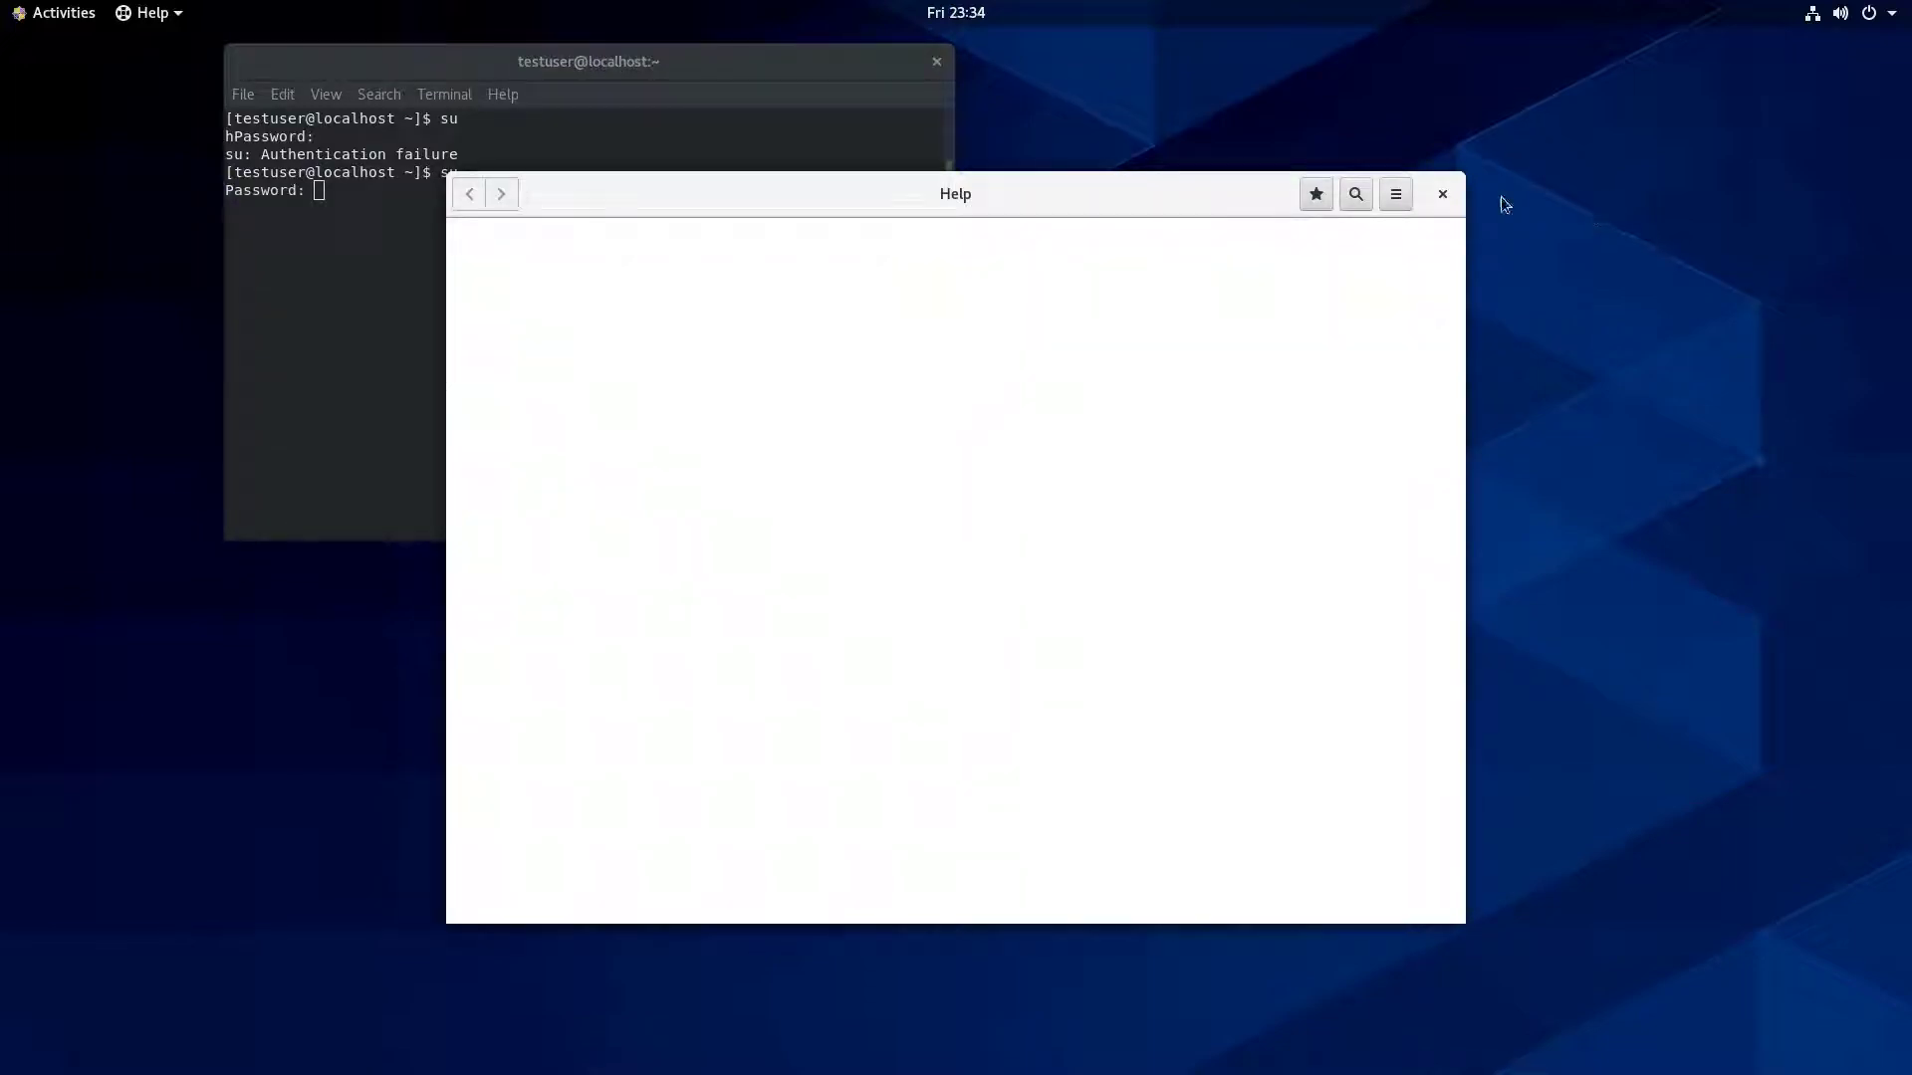
{"action": "left_click", "coordinate": [1440, 197]}
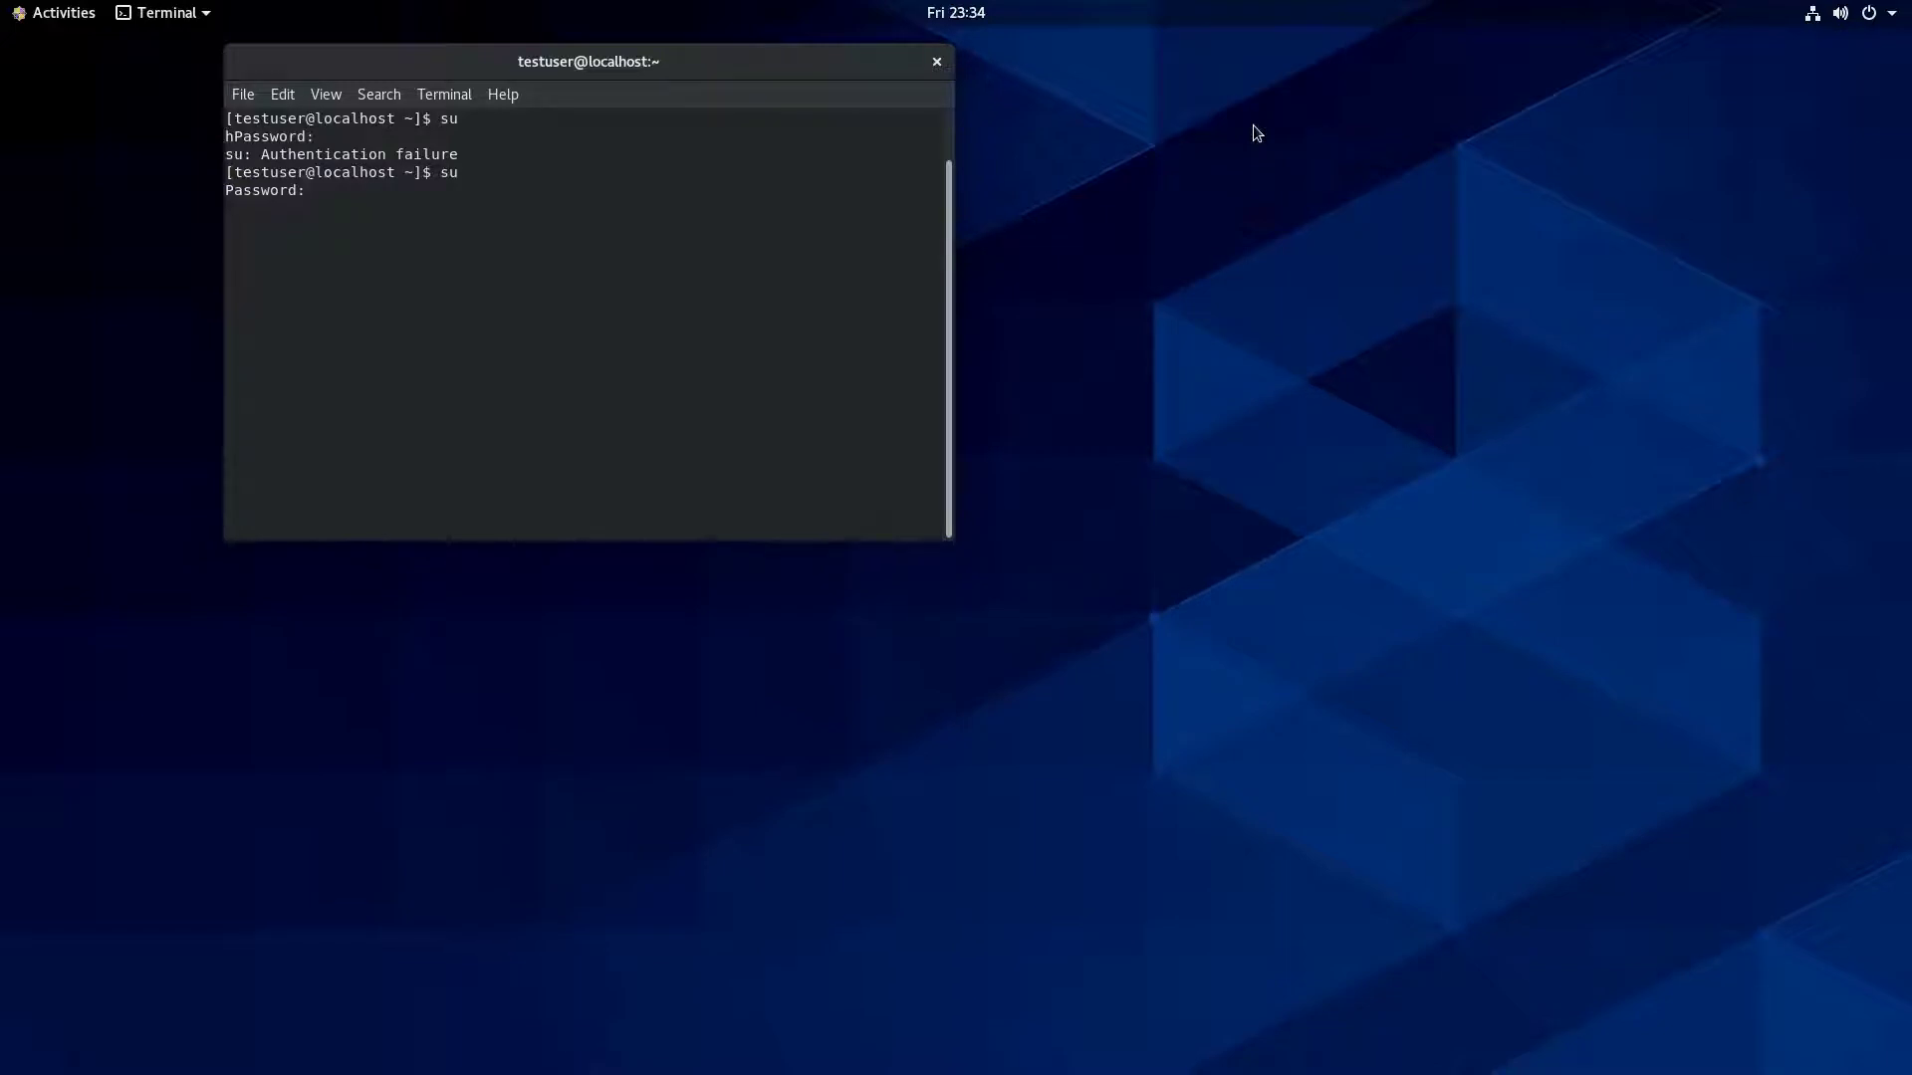
Enter the root password and install gnome-tweak-tool, confirming the packages and the CentOS GPG key.
{"action": "key", "text": "Return"}
{"action": "type", "text": "cd"}
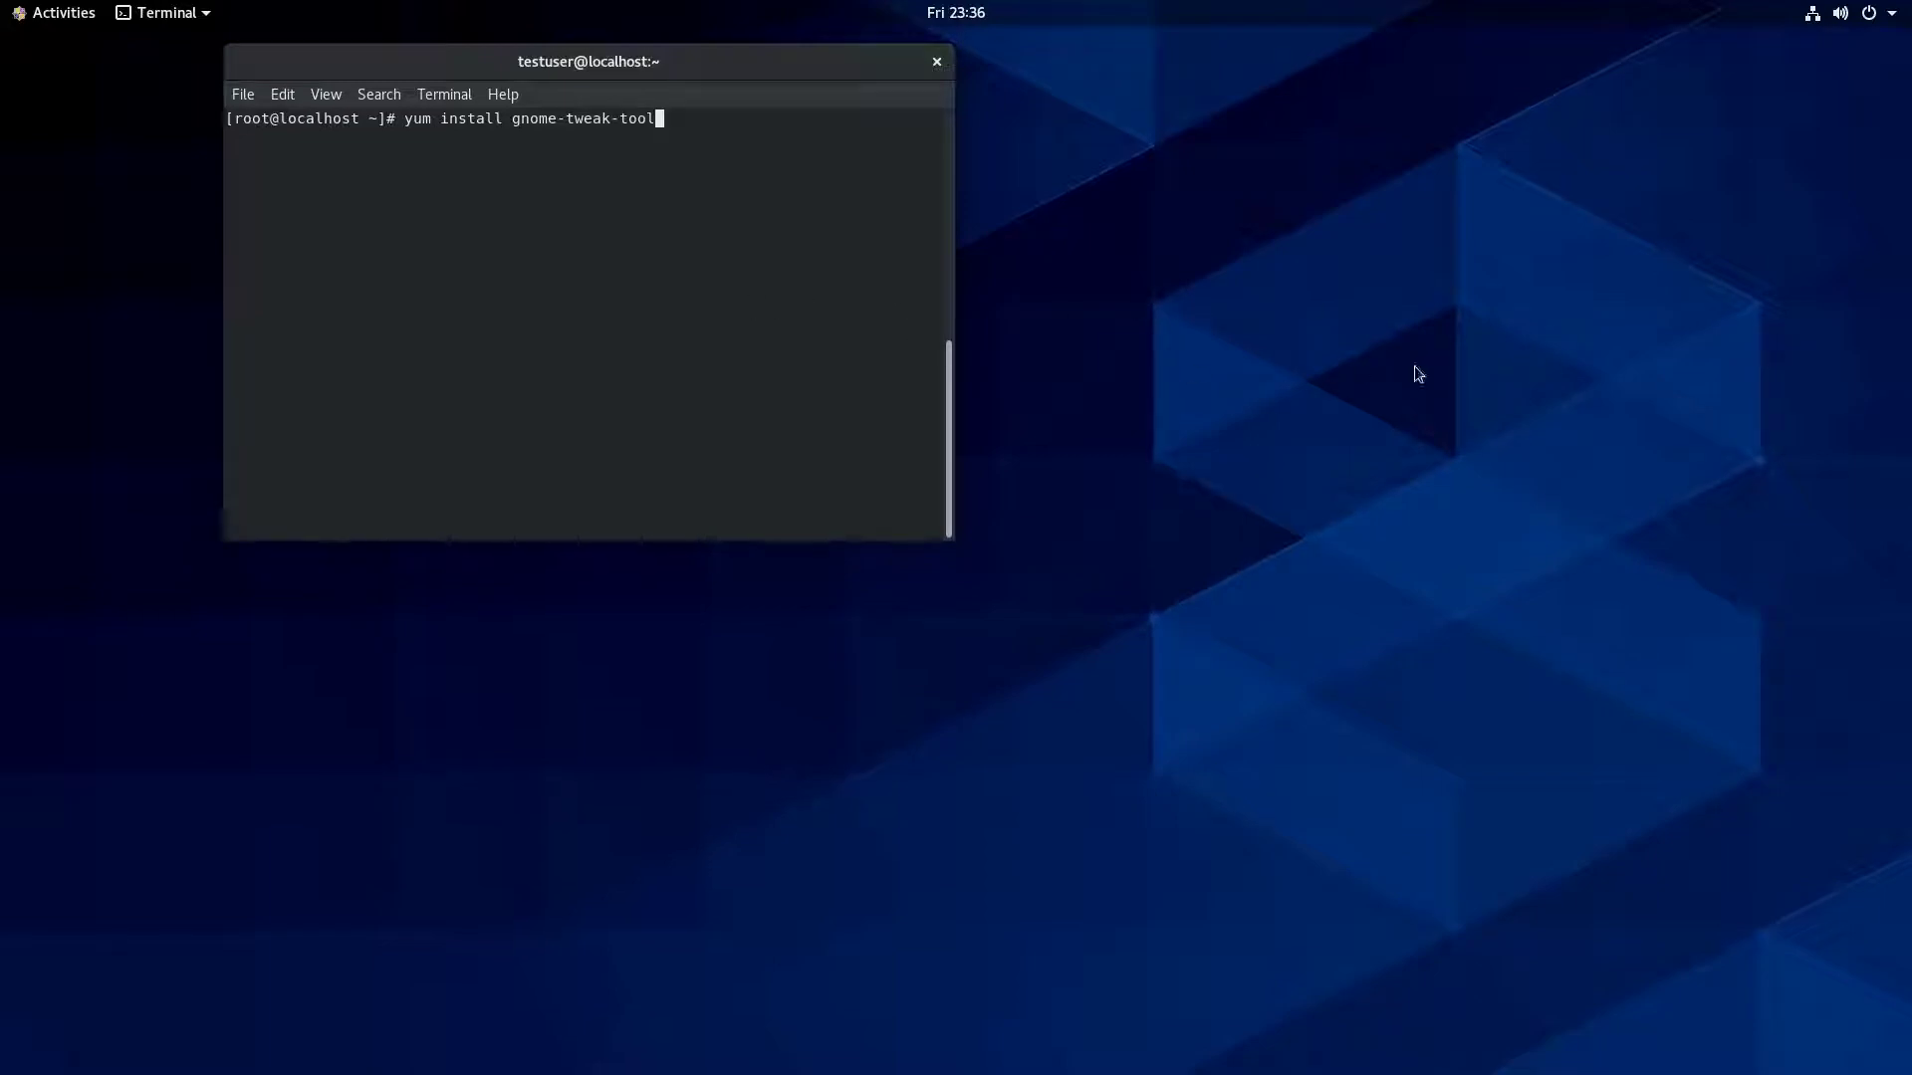
{"action": "key", "text": "Return"}
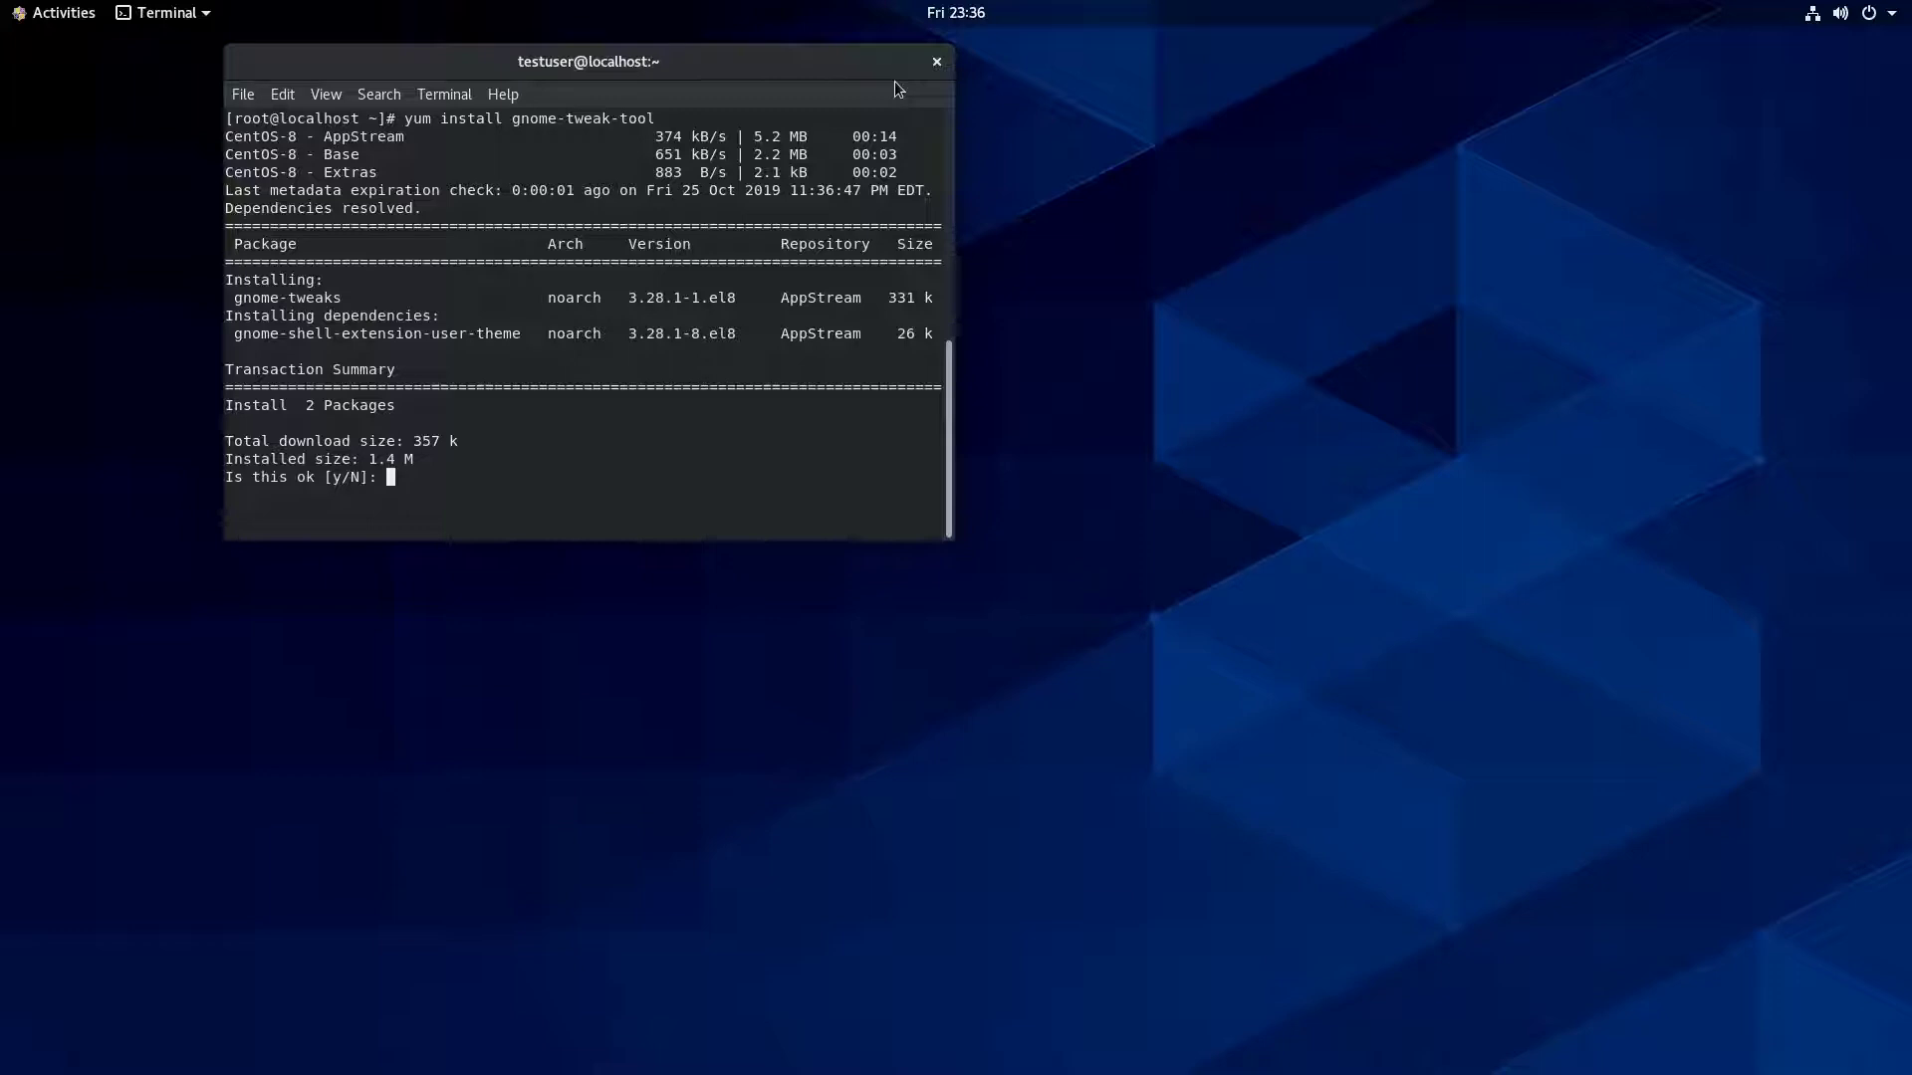
{"action": "type", "text": "y"}
{"action": "key", "text": "Return"}
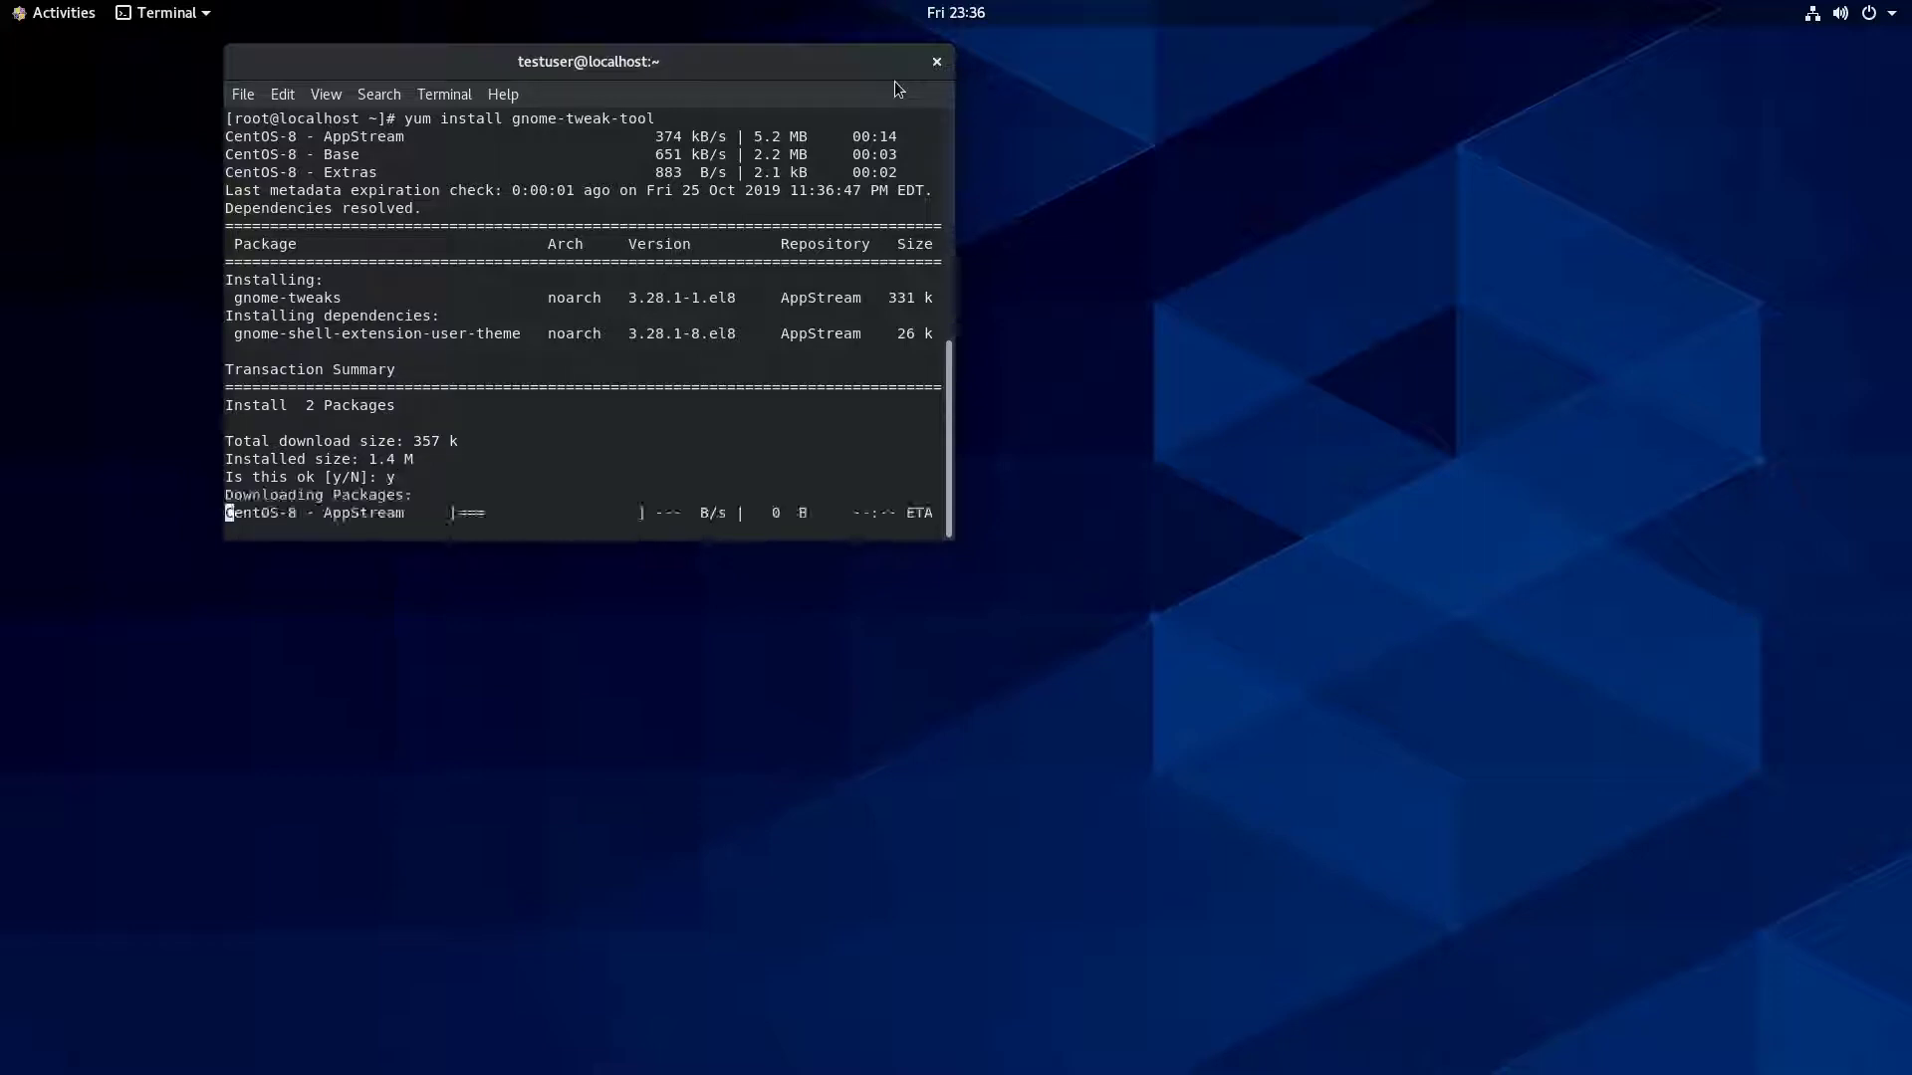
{"action": "type", "text": "y"}
{"action": "key", "text": "Return"}
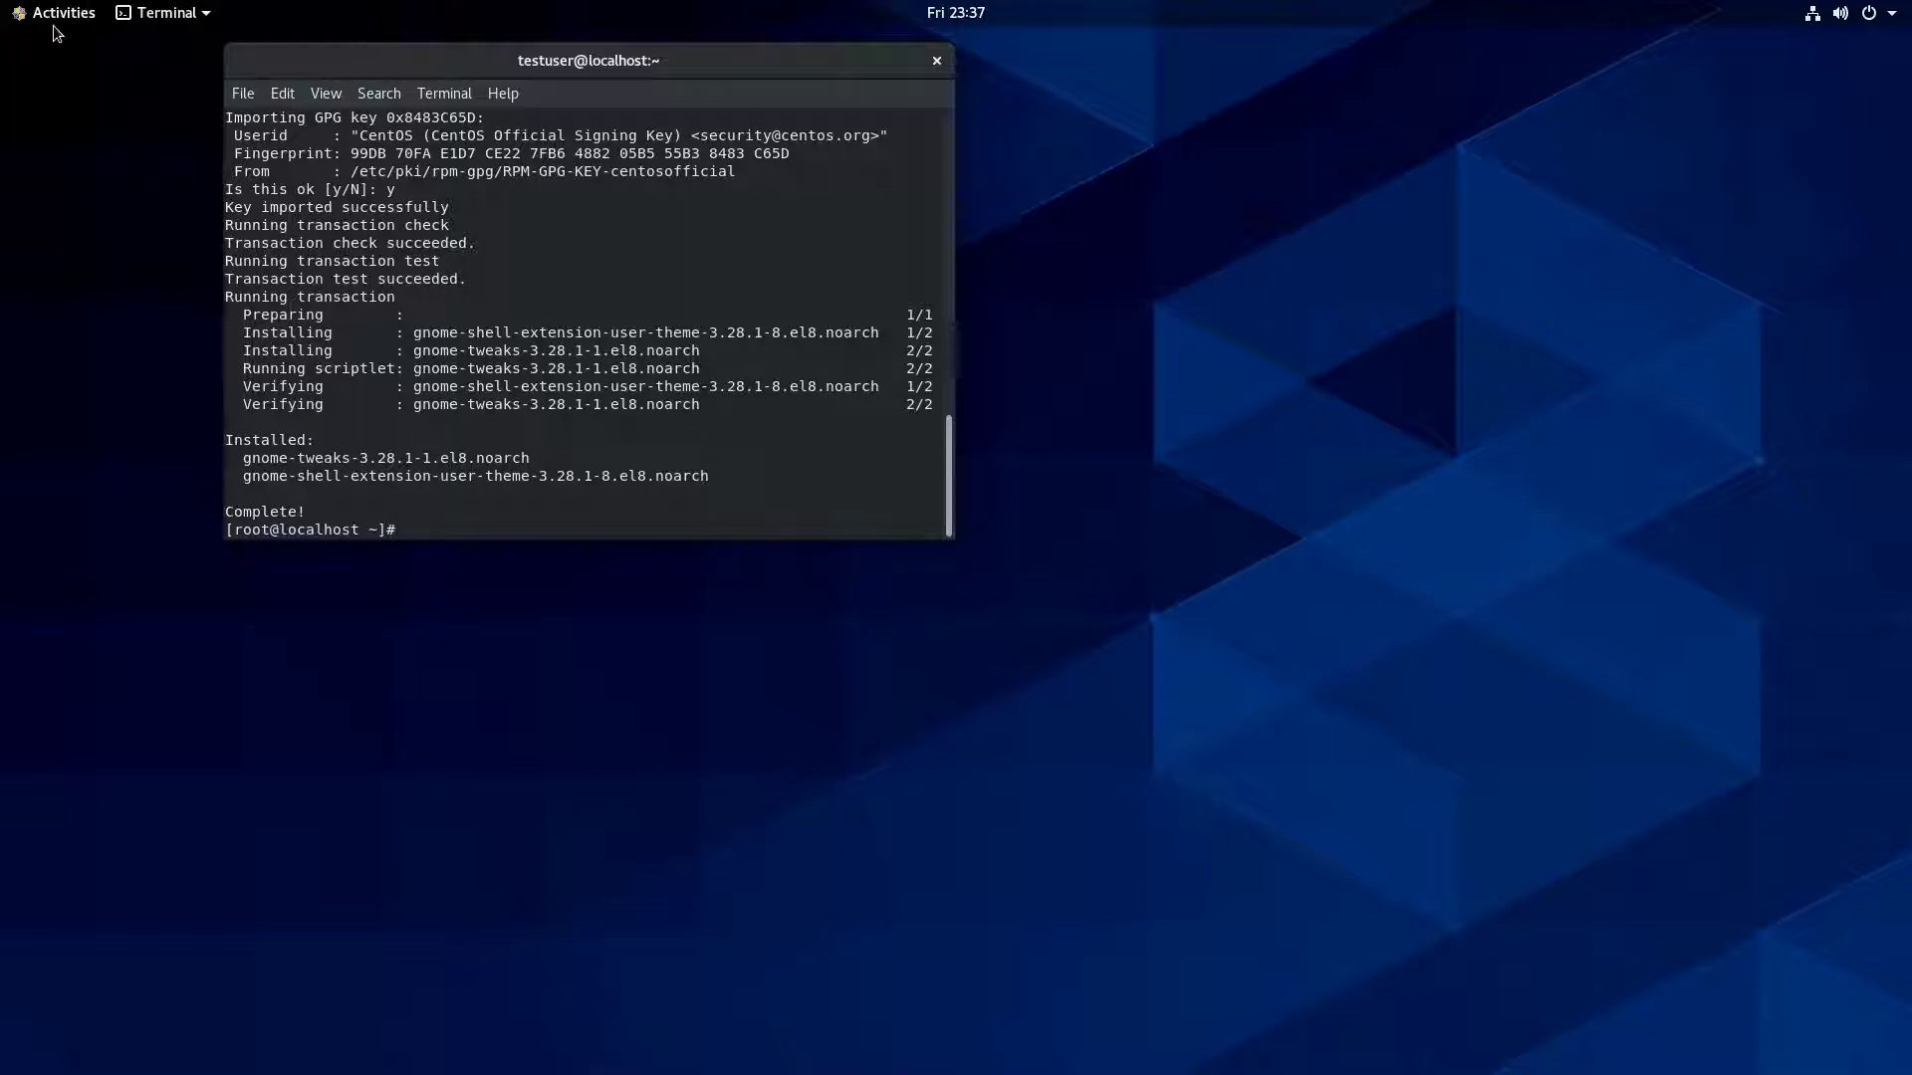
Launch Tweaks from Show Applications after glancing into the Utilities folder.
{"action": "left_click", "coordinate": [87, 18]}
{"action": "left_click", "coordinate": [87, 18]}
{"action": "left_click", "coordinate": [86, 18]}
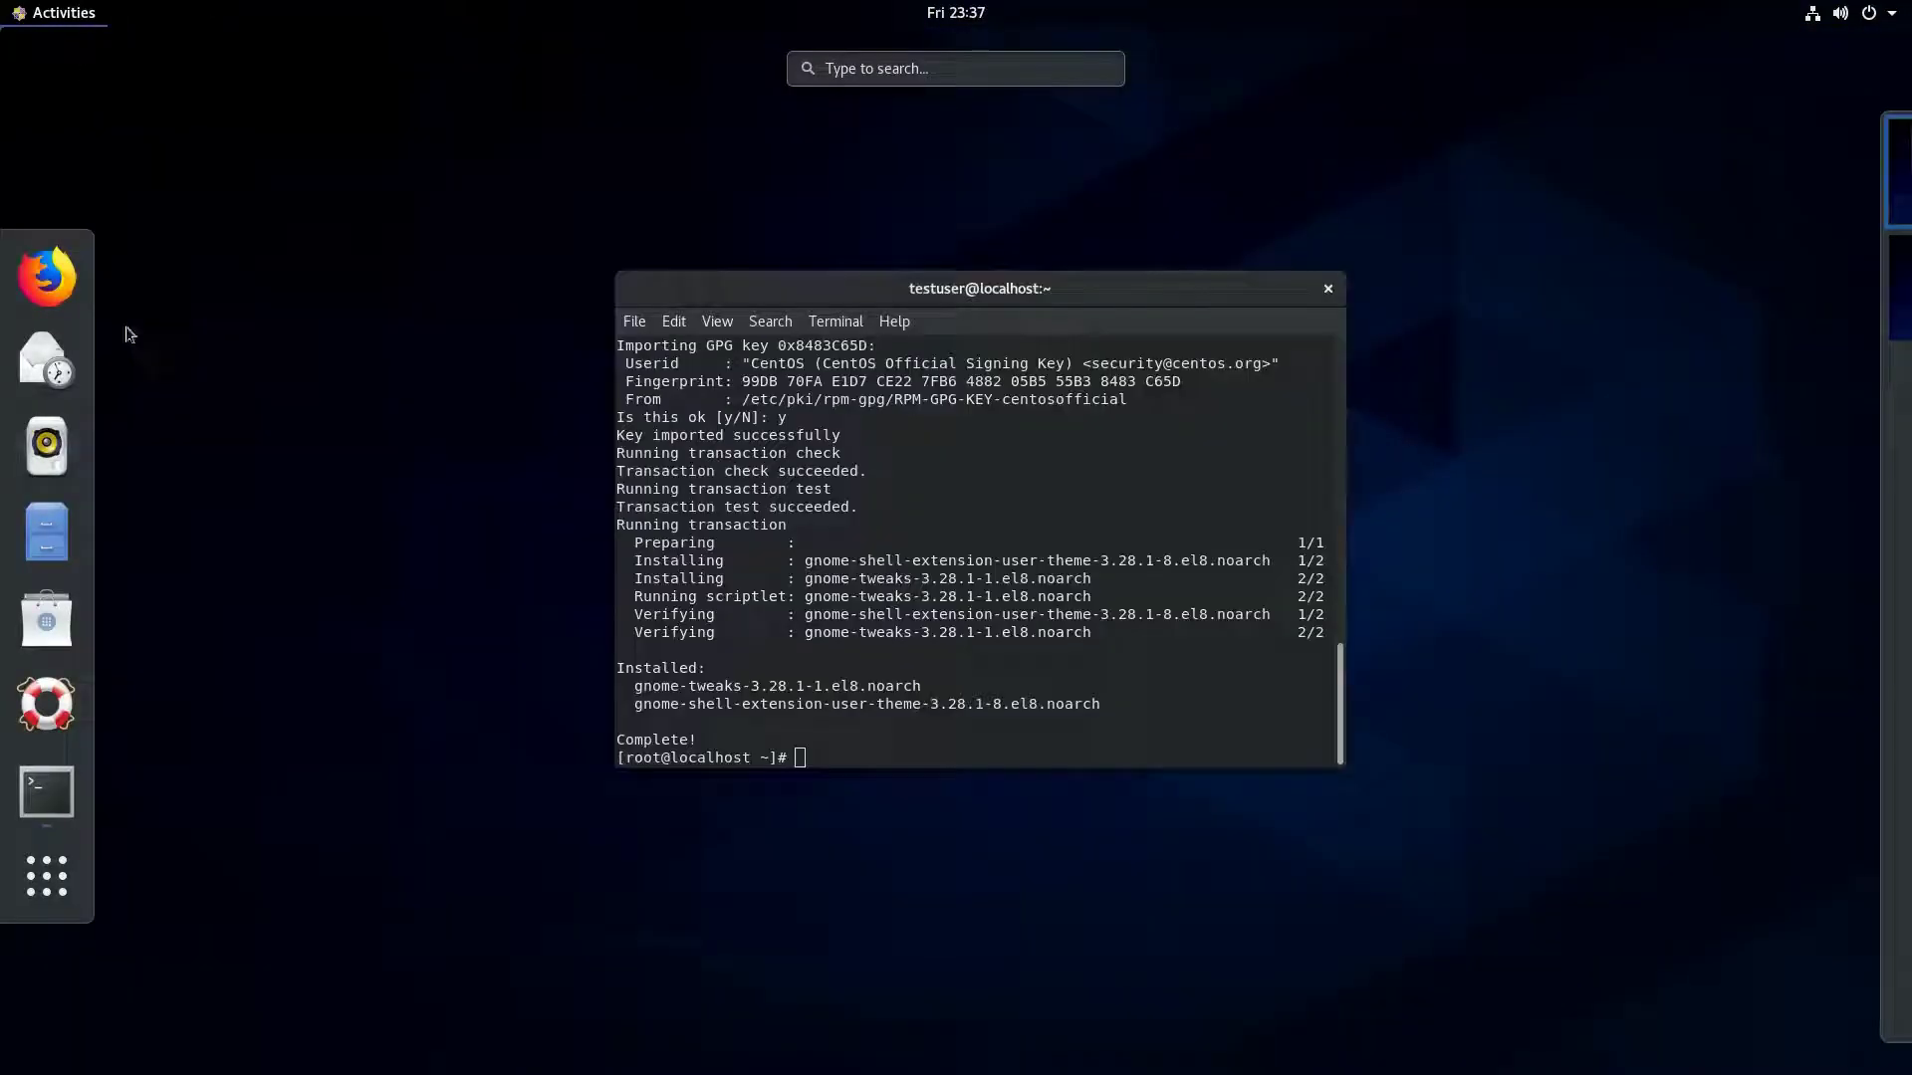
{"action": "left_click", "coordinate": [47, 876]}
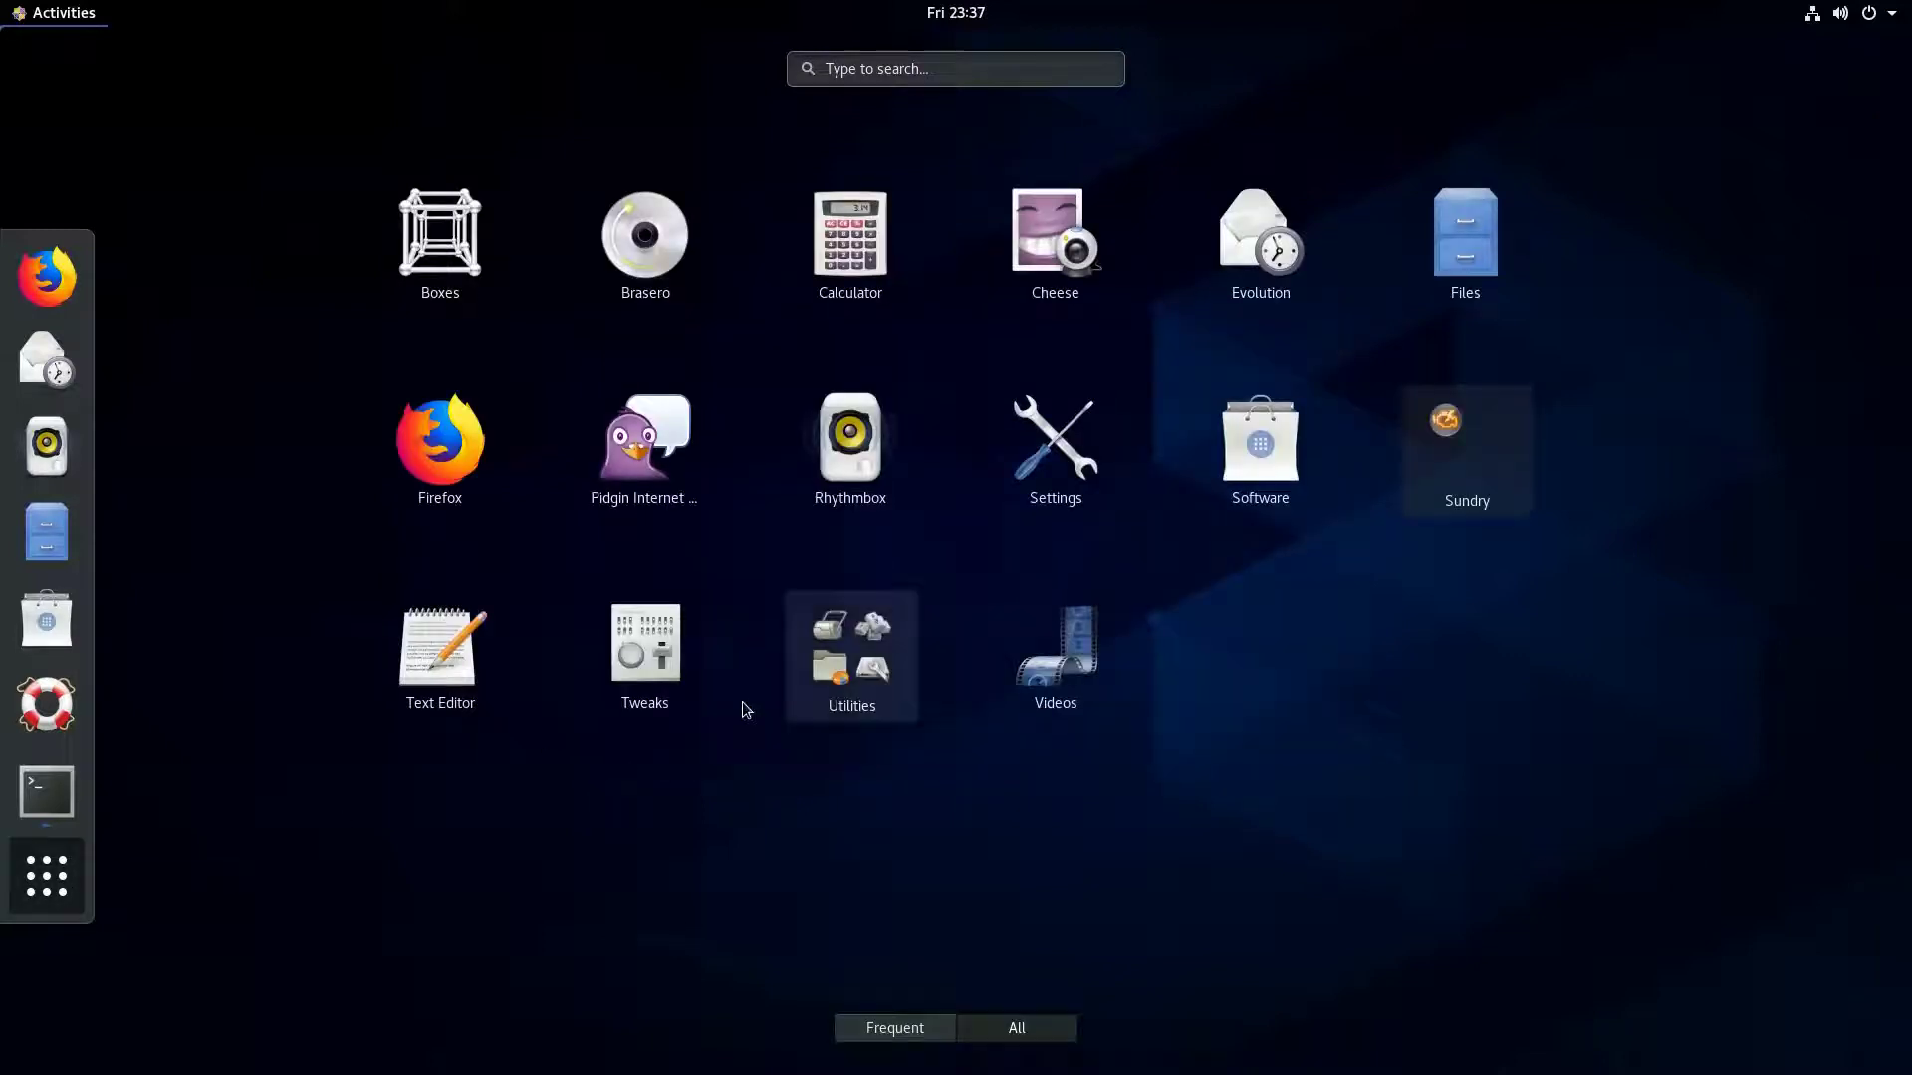
{"action": "left_click", "coordinate": [862, 694]}
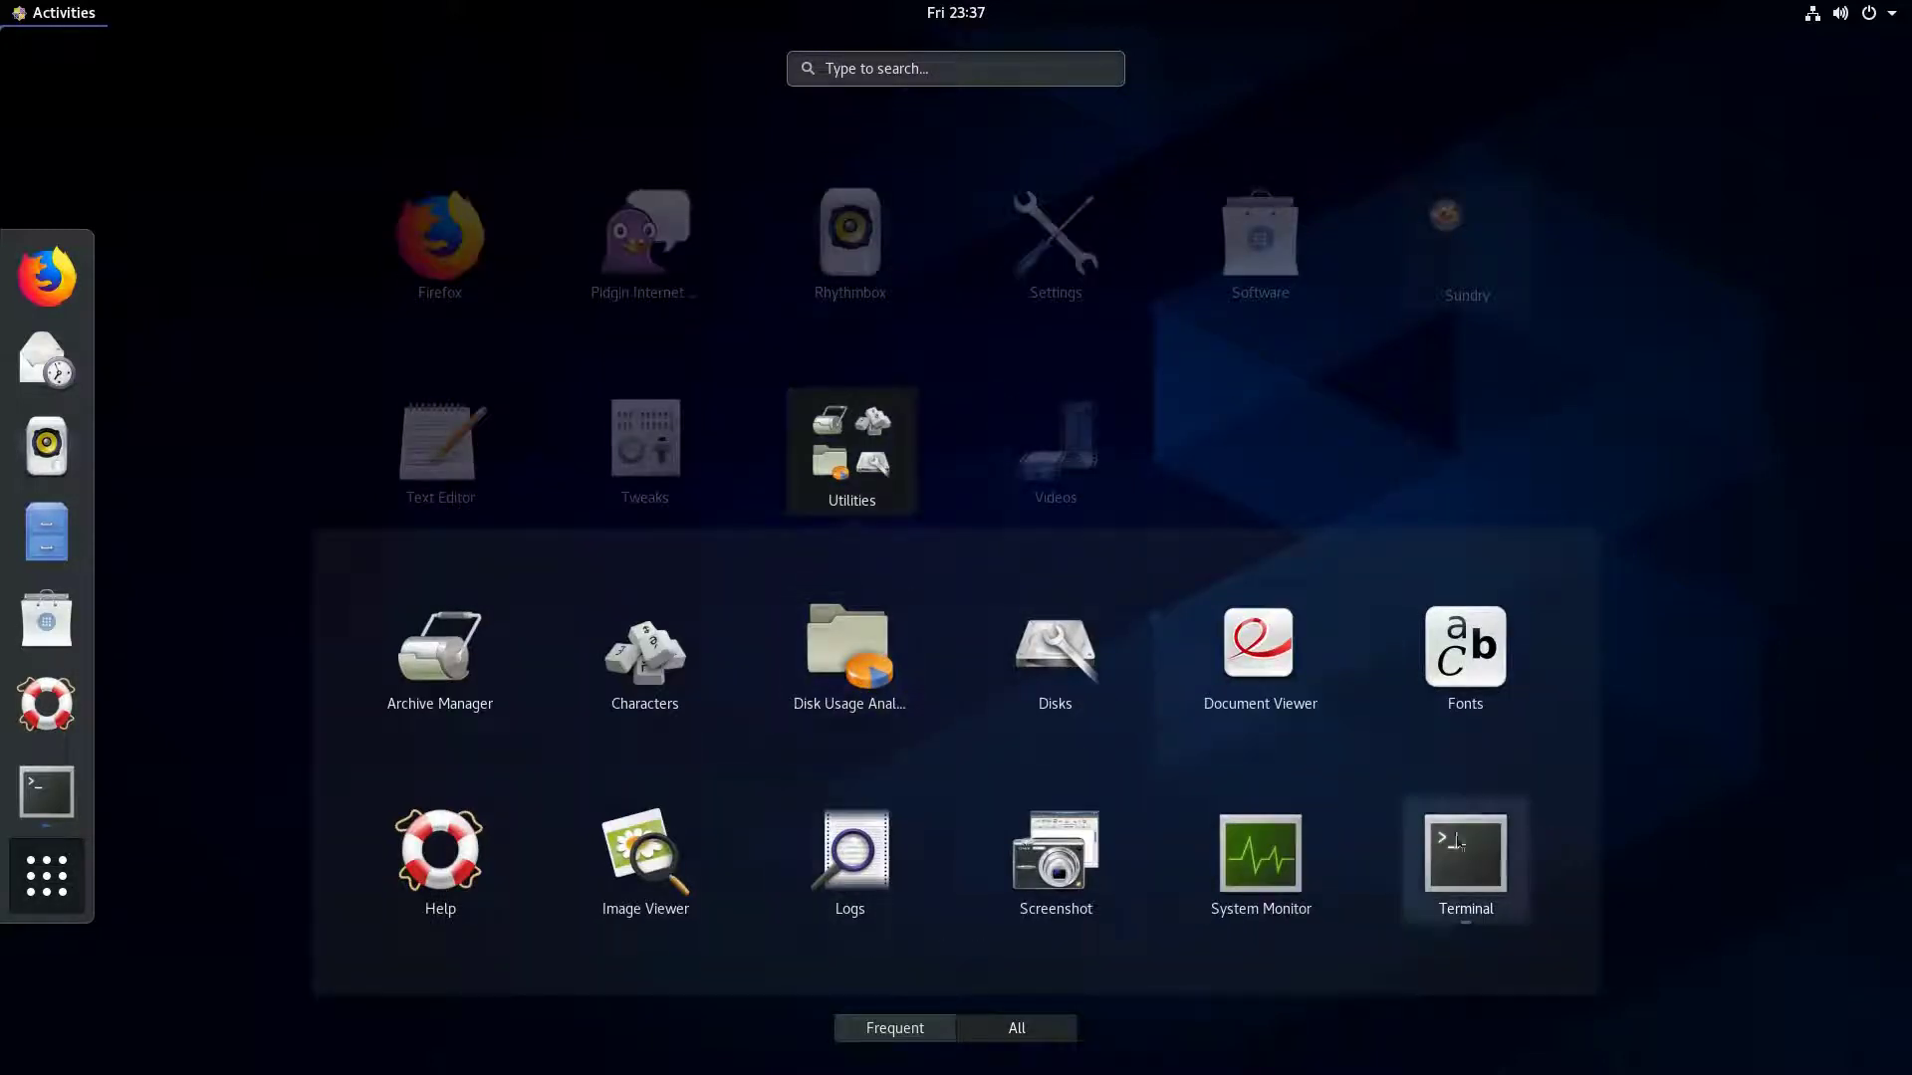
{"action": "left_click", "coordinate": [1172, 475]}
{"action": "left_click", "coordinate": [685, 690]}
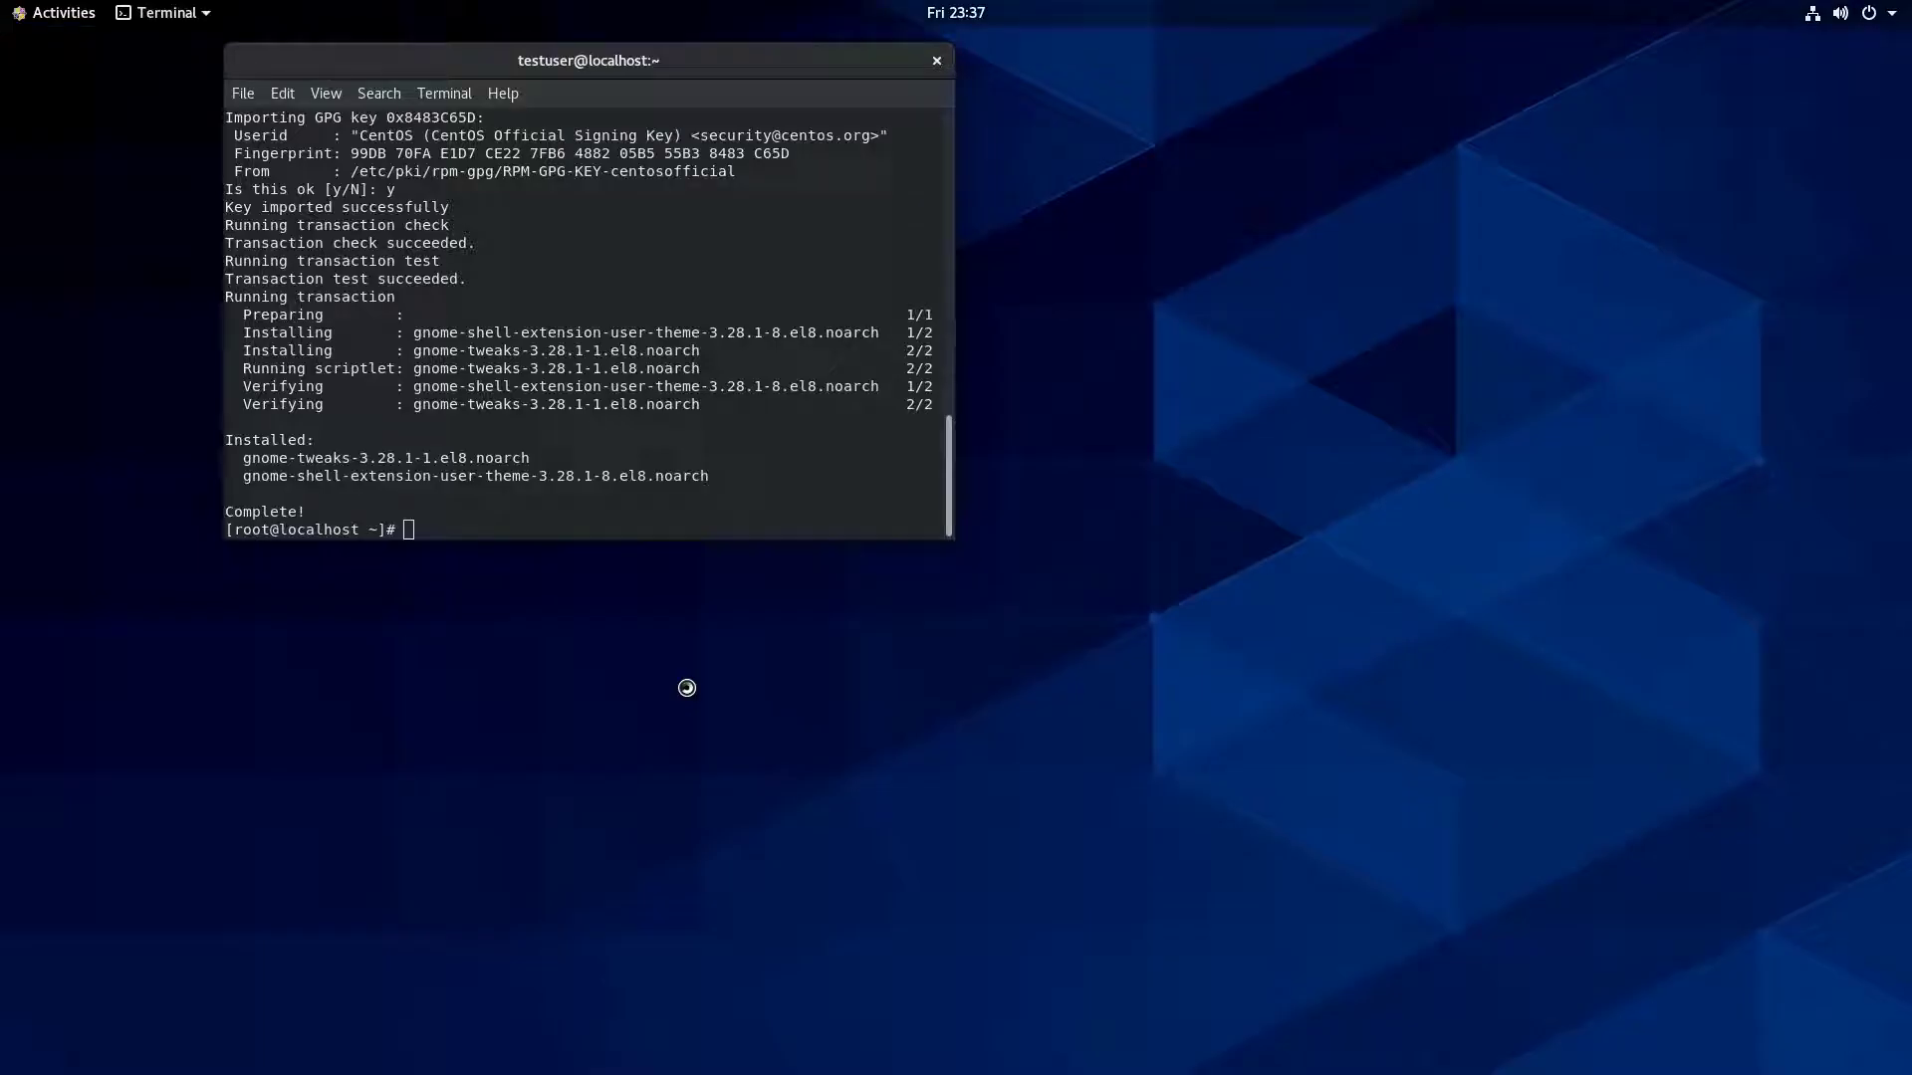
{"action": "right_click", "coordinate": [846, 60]}
Minimize the terminal and set the Applications theme to Adwaita-dark.
{"action": "left_click", "coordinate": [866, 90]}
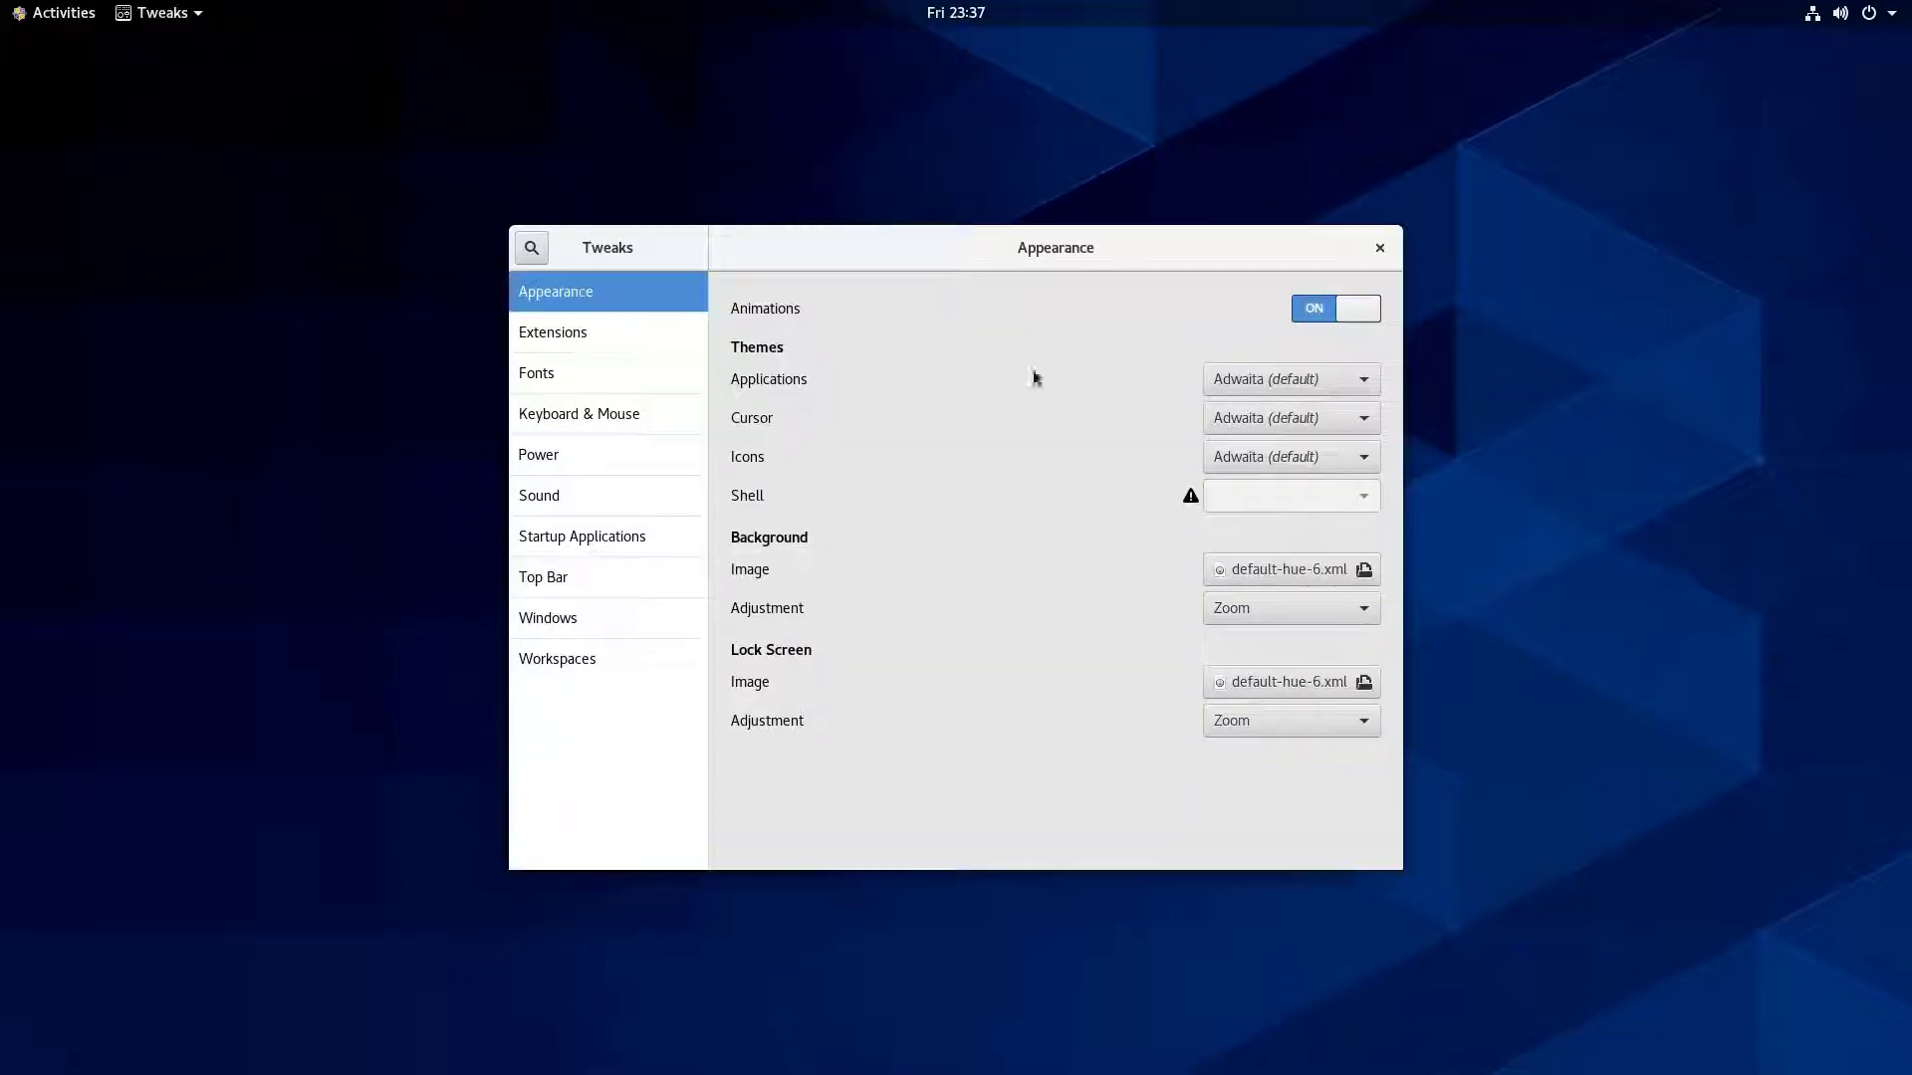
{"action": "left_click", "coordinate": [1245, 386]}
{"action": "key", "text": "Return"}
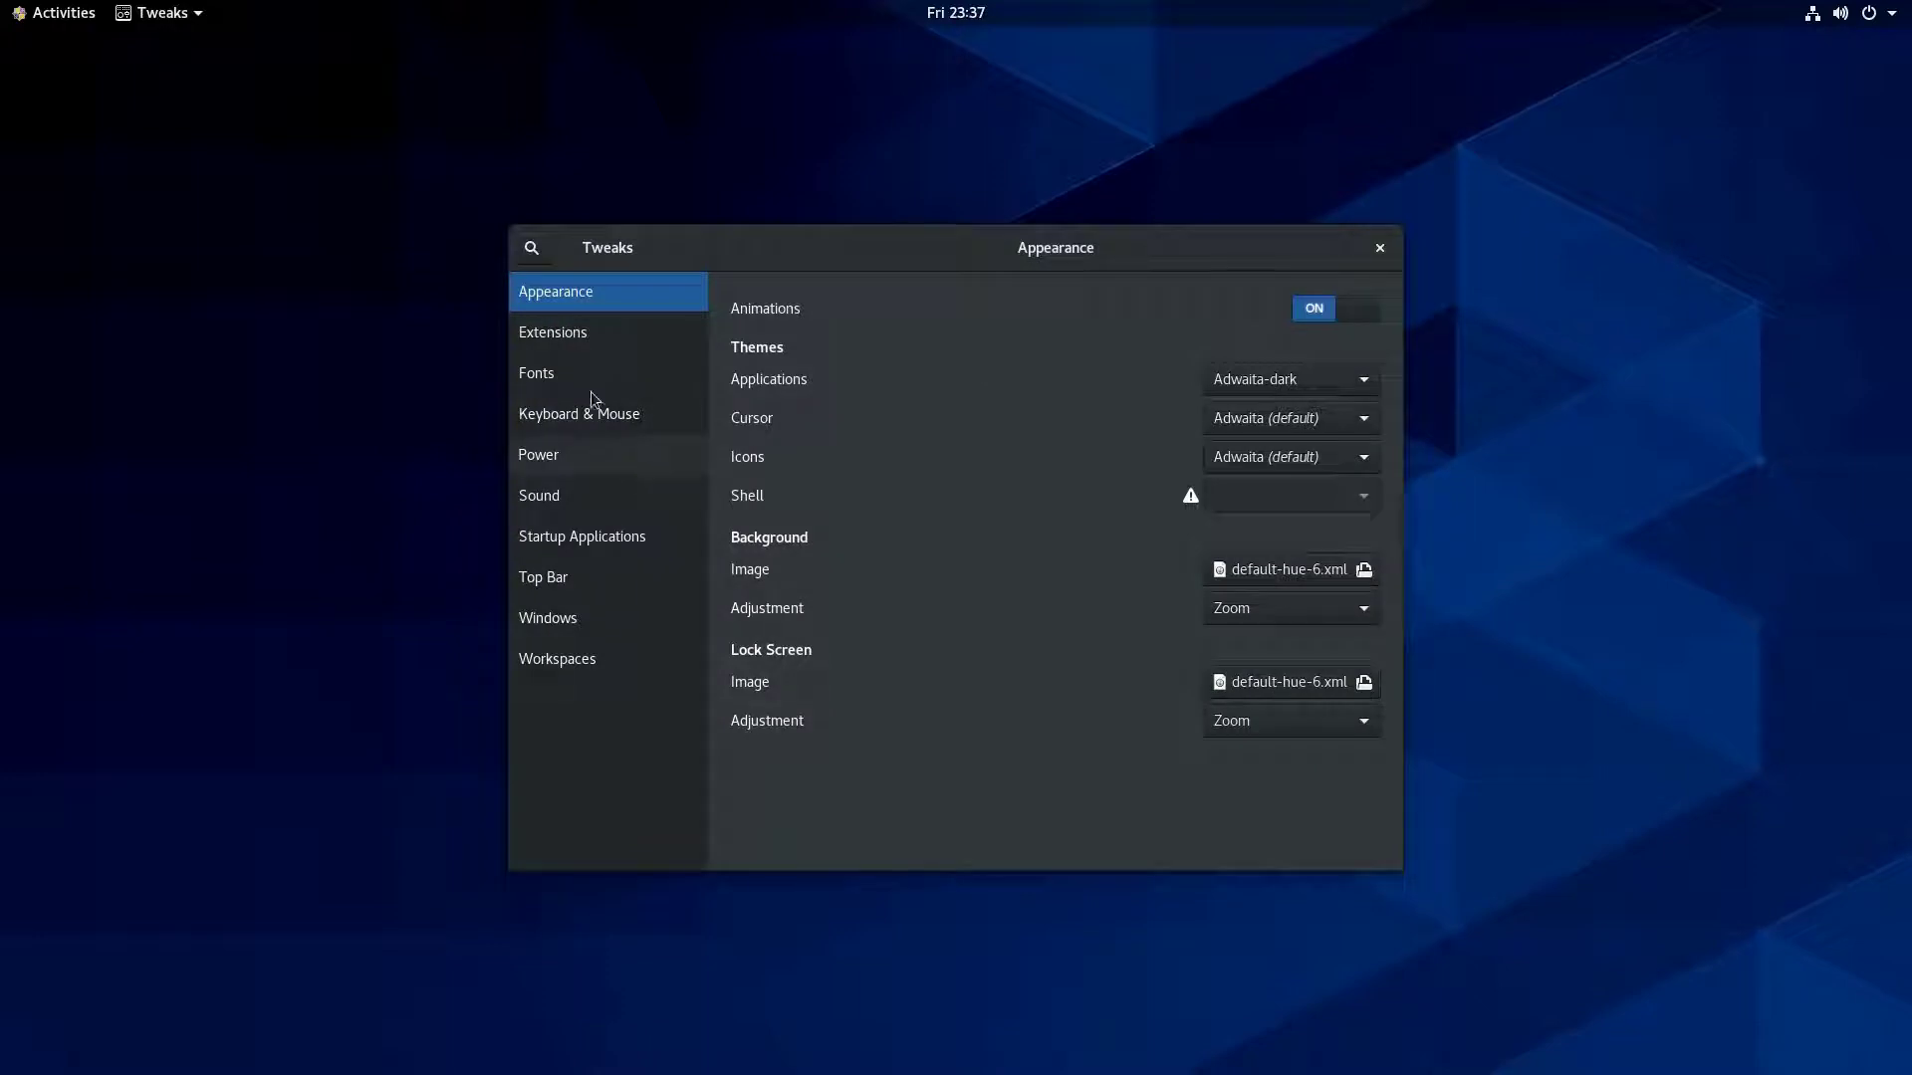
Browse the Extensions, Fonts and window settings pages and dismiss the software updates notification.
{"action": "left_click", "coordinate": [629, 339]}
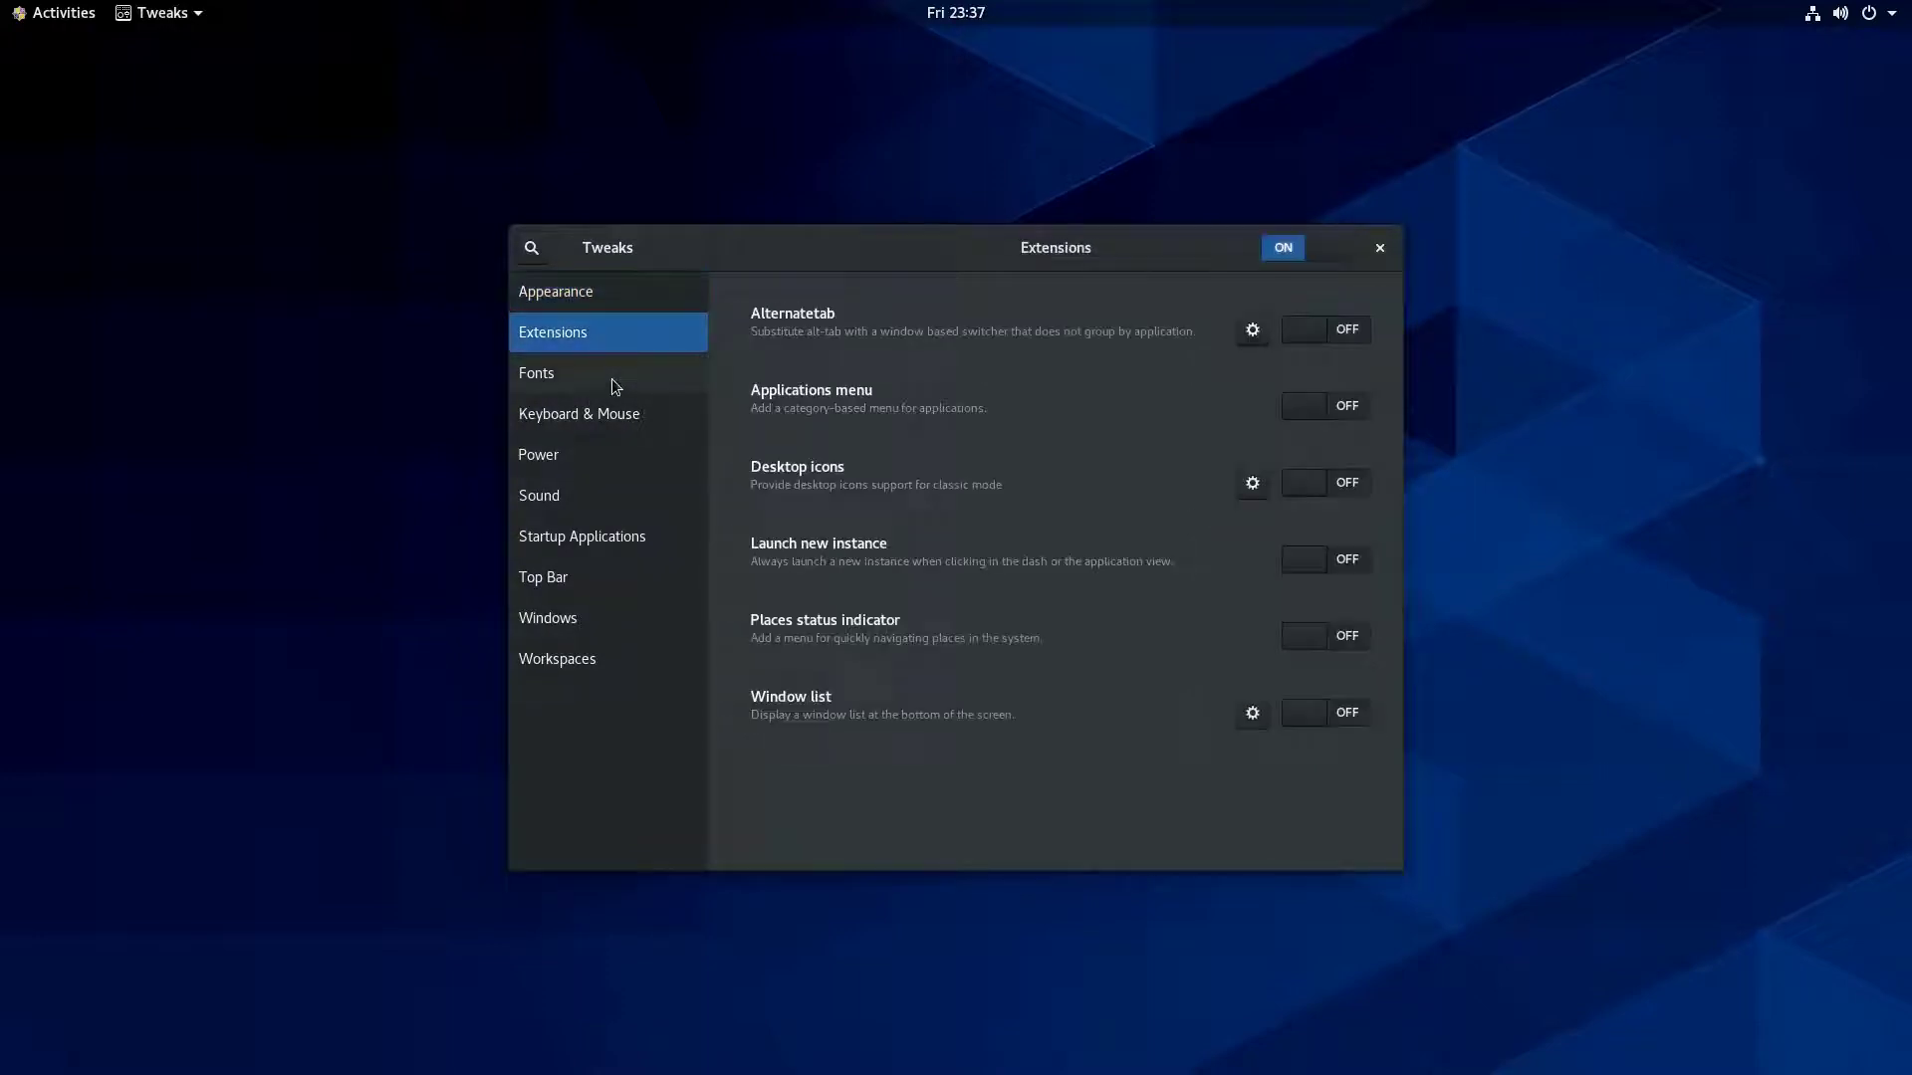
{"action": "left_click", "coordinate": [614, 384]}
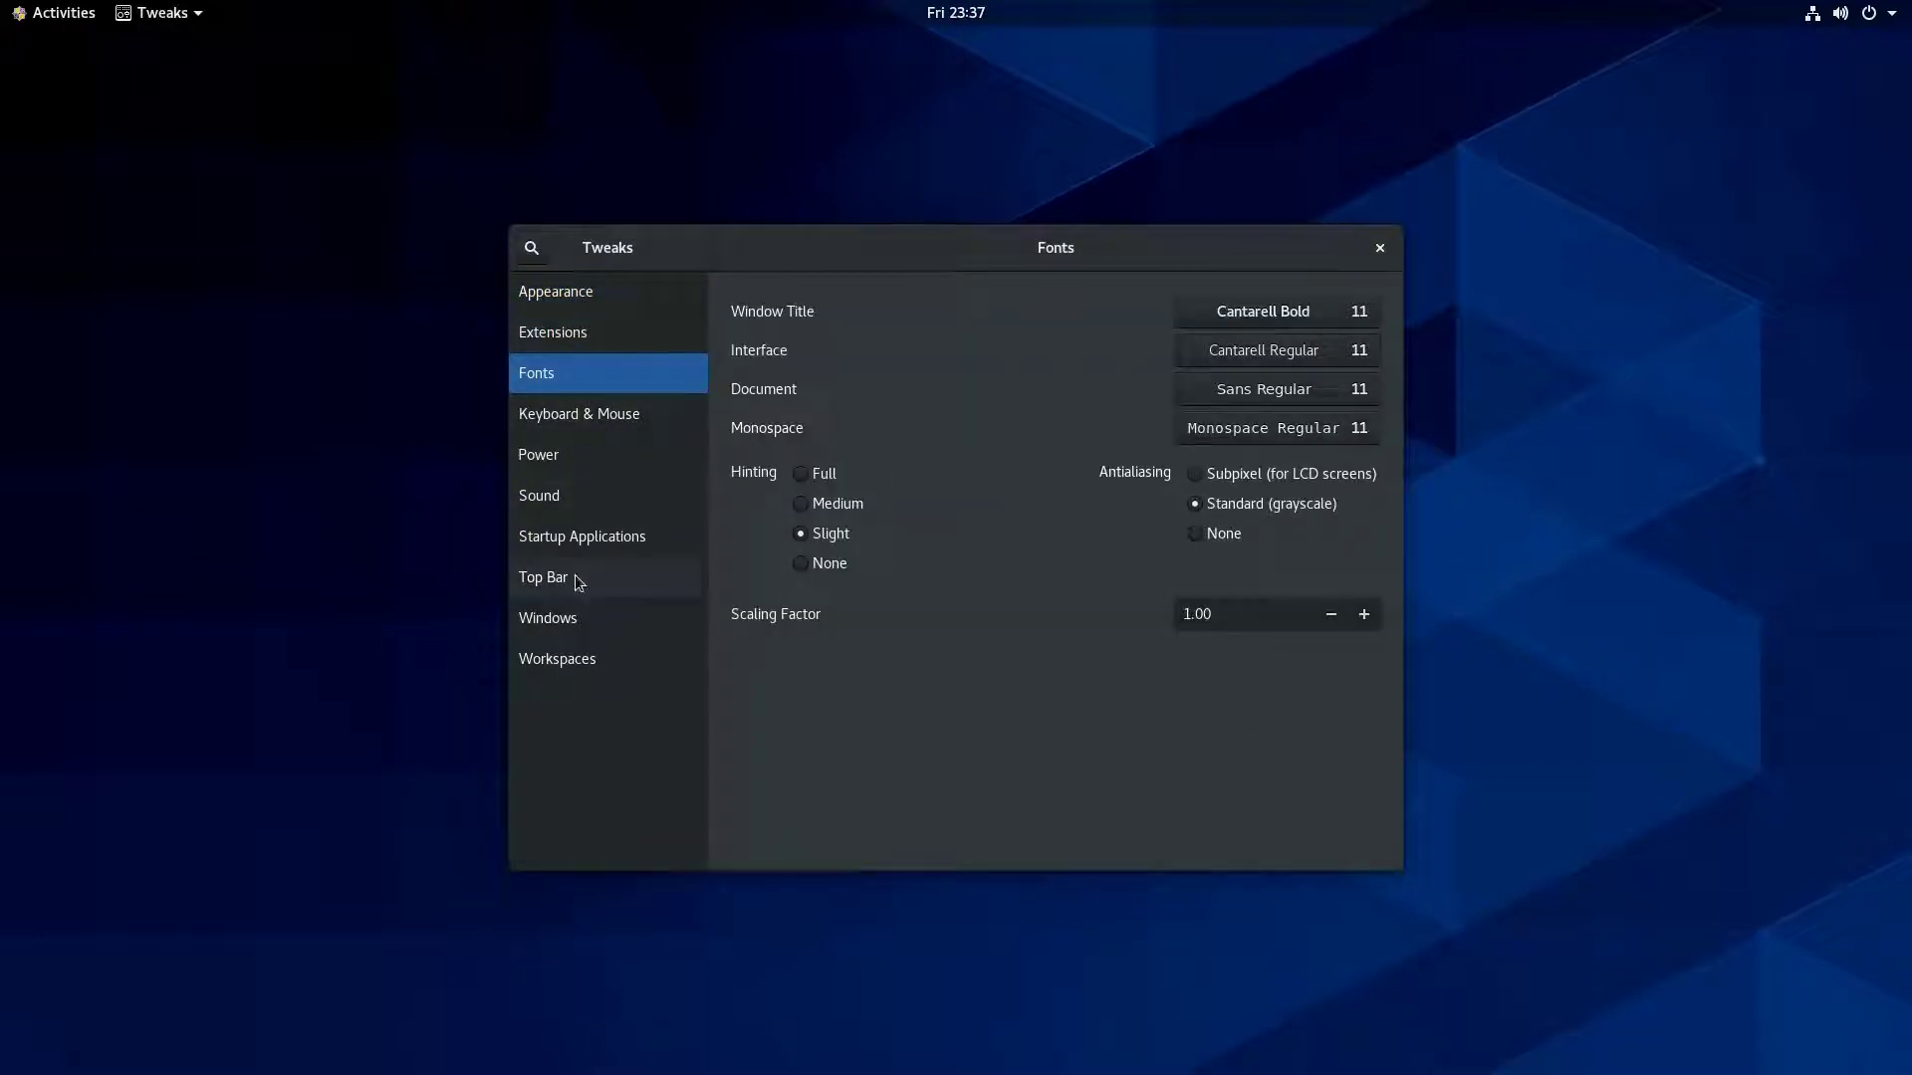
{"action": "left_click", "coordinate": [591, 617]}
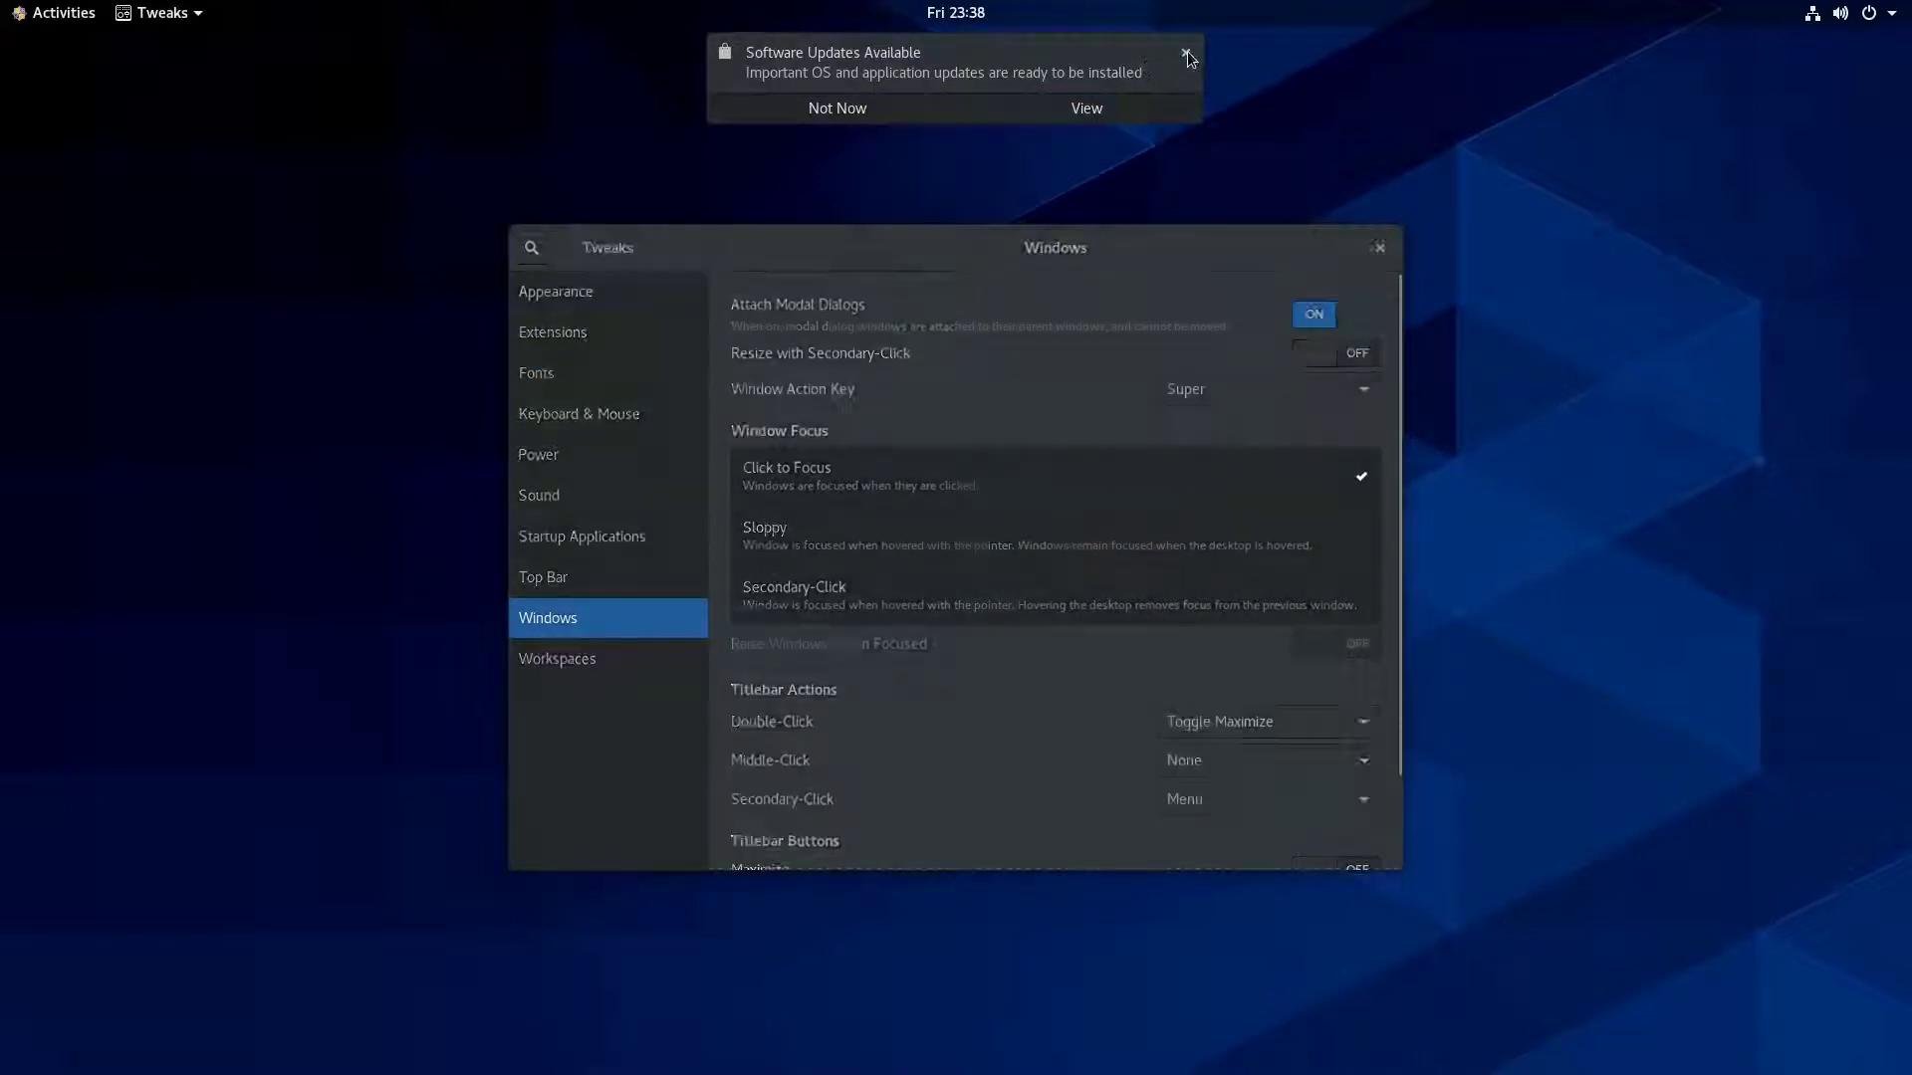
{"action": "left_click", "coordinate": [1185, 53]}
{"action": "scroll", "coordinate": [974, 704], "scroll_direction": "down", "scroll_amount": 2}
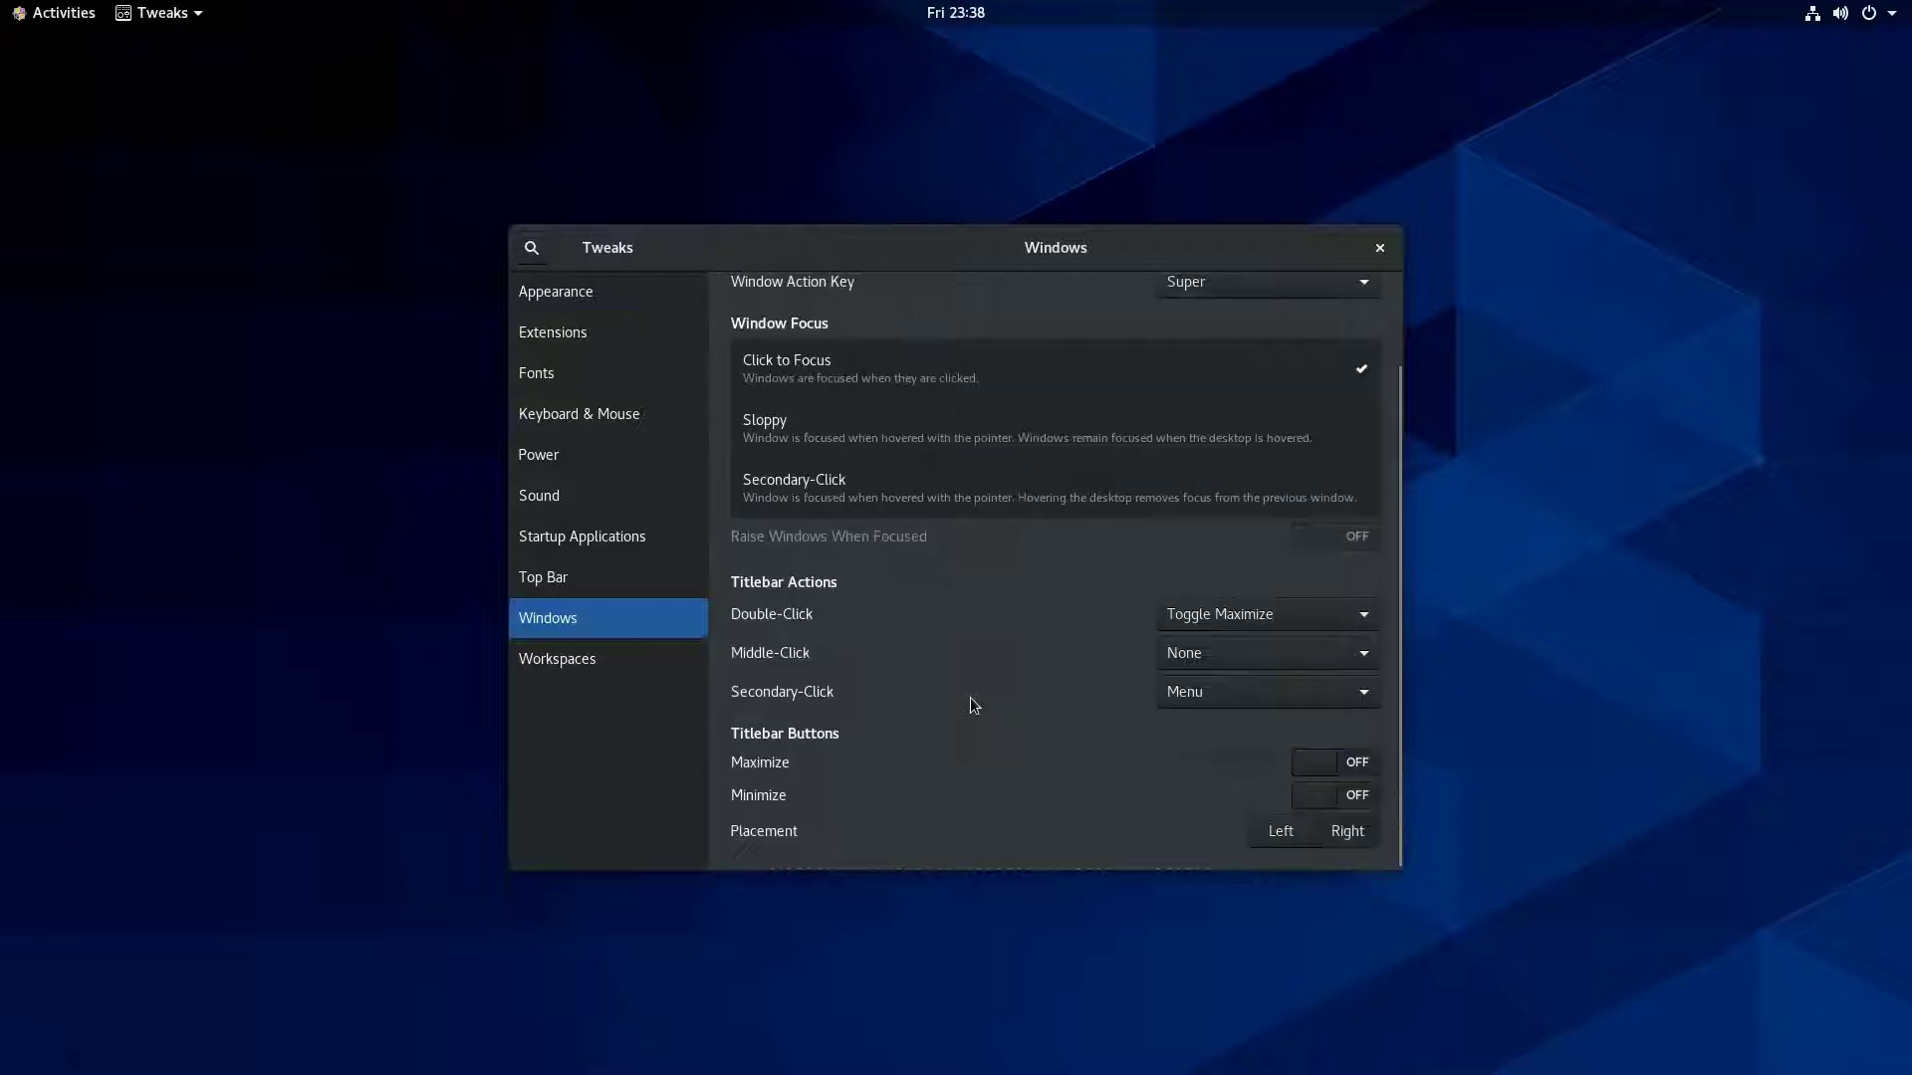
Enable maximize and minimize titlebar buttons, trying Left placement before settling on Right.
{"action": "left_click", "coordinate": [1328, 767]}
{"action": "left_click", "coordinate": [1329, 795]}
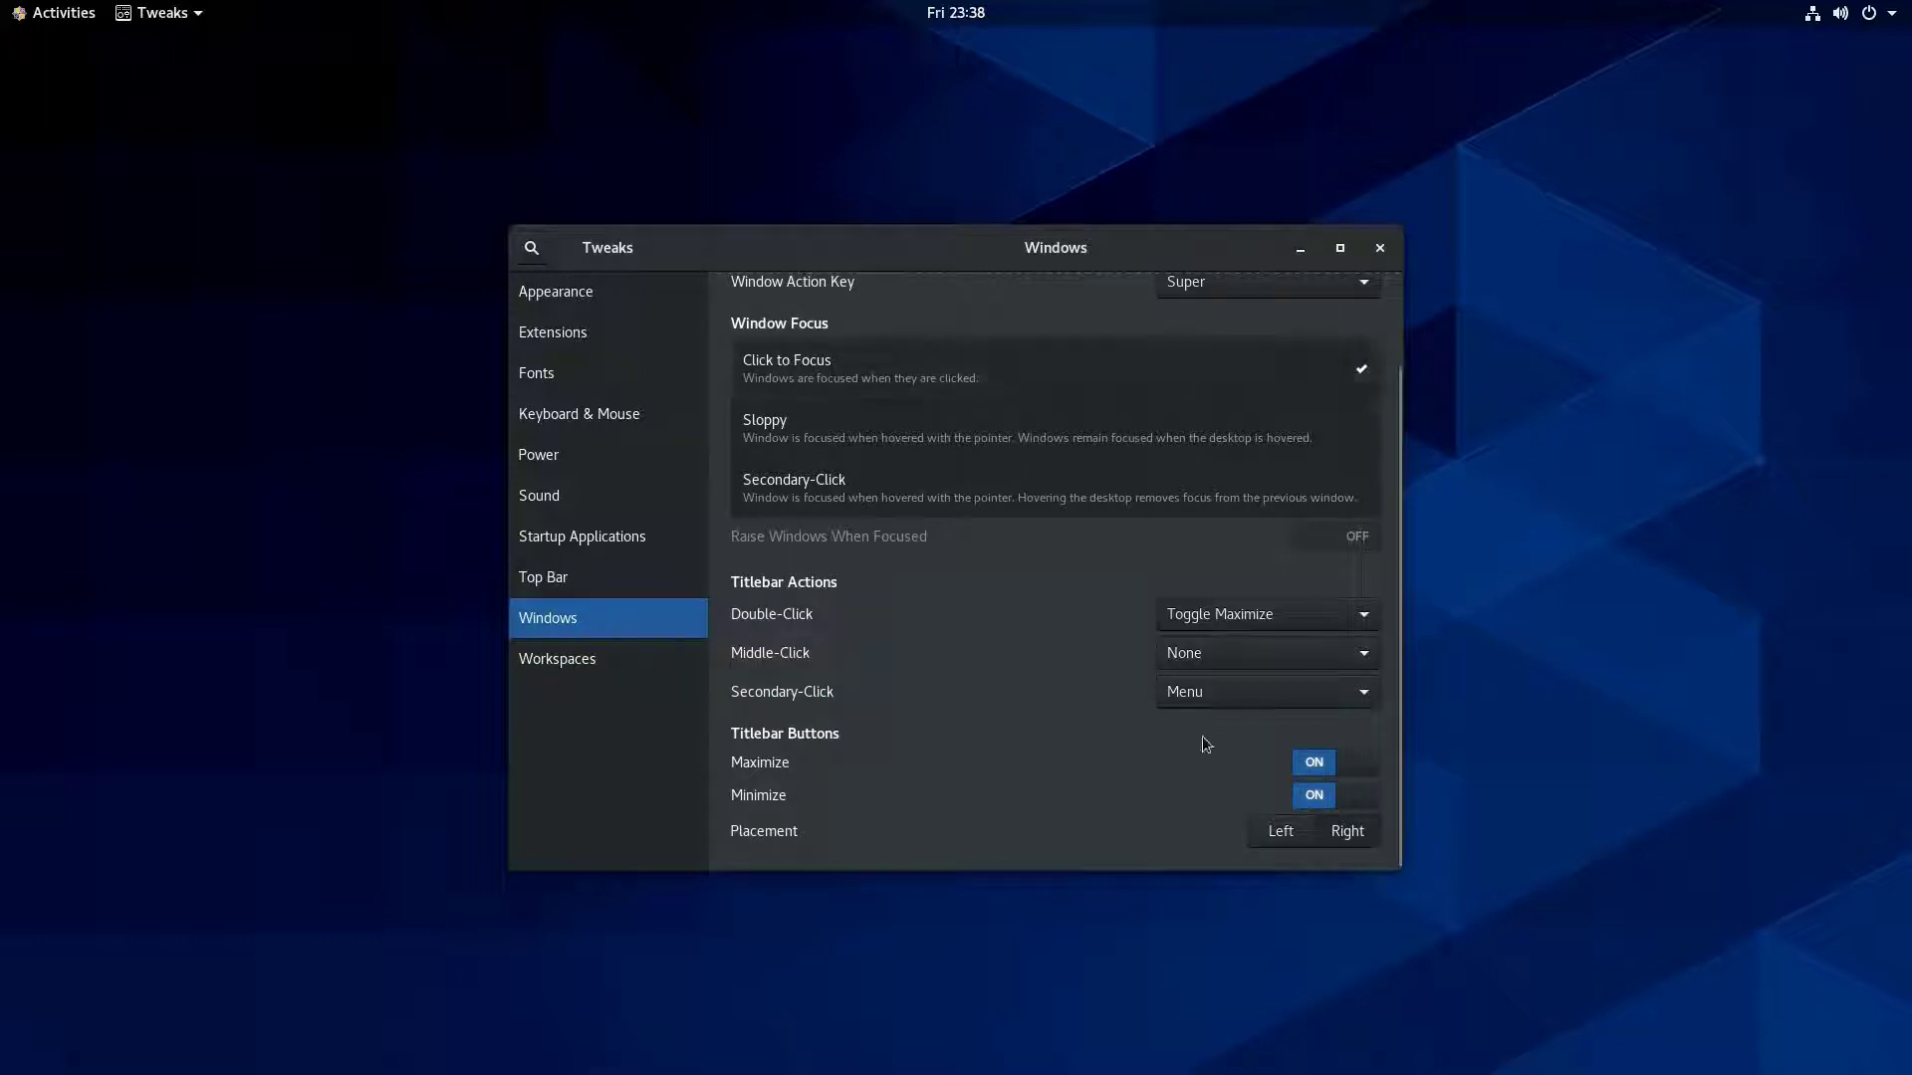
{"action": "left_click", "coordinate": [1282, 832]}
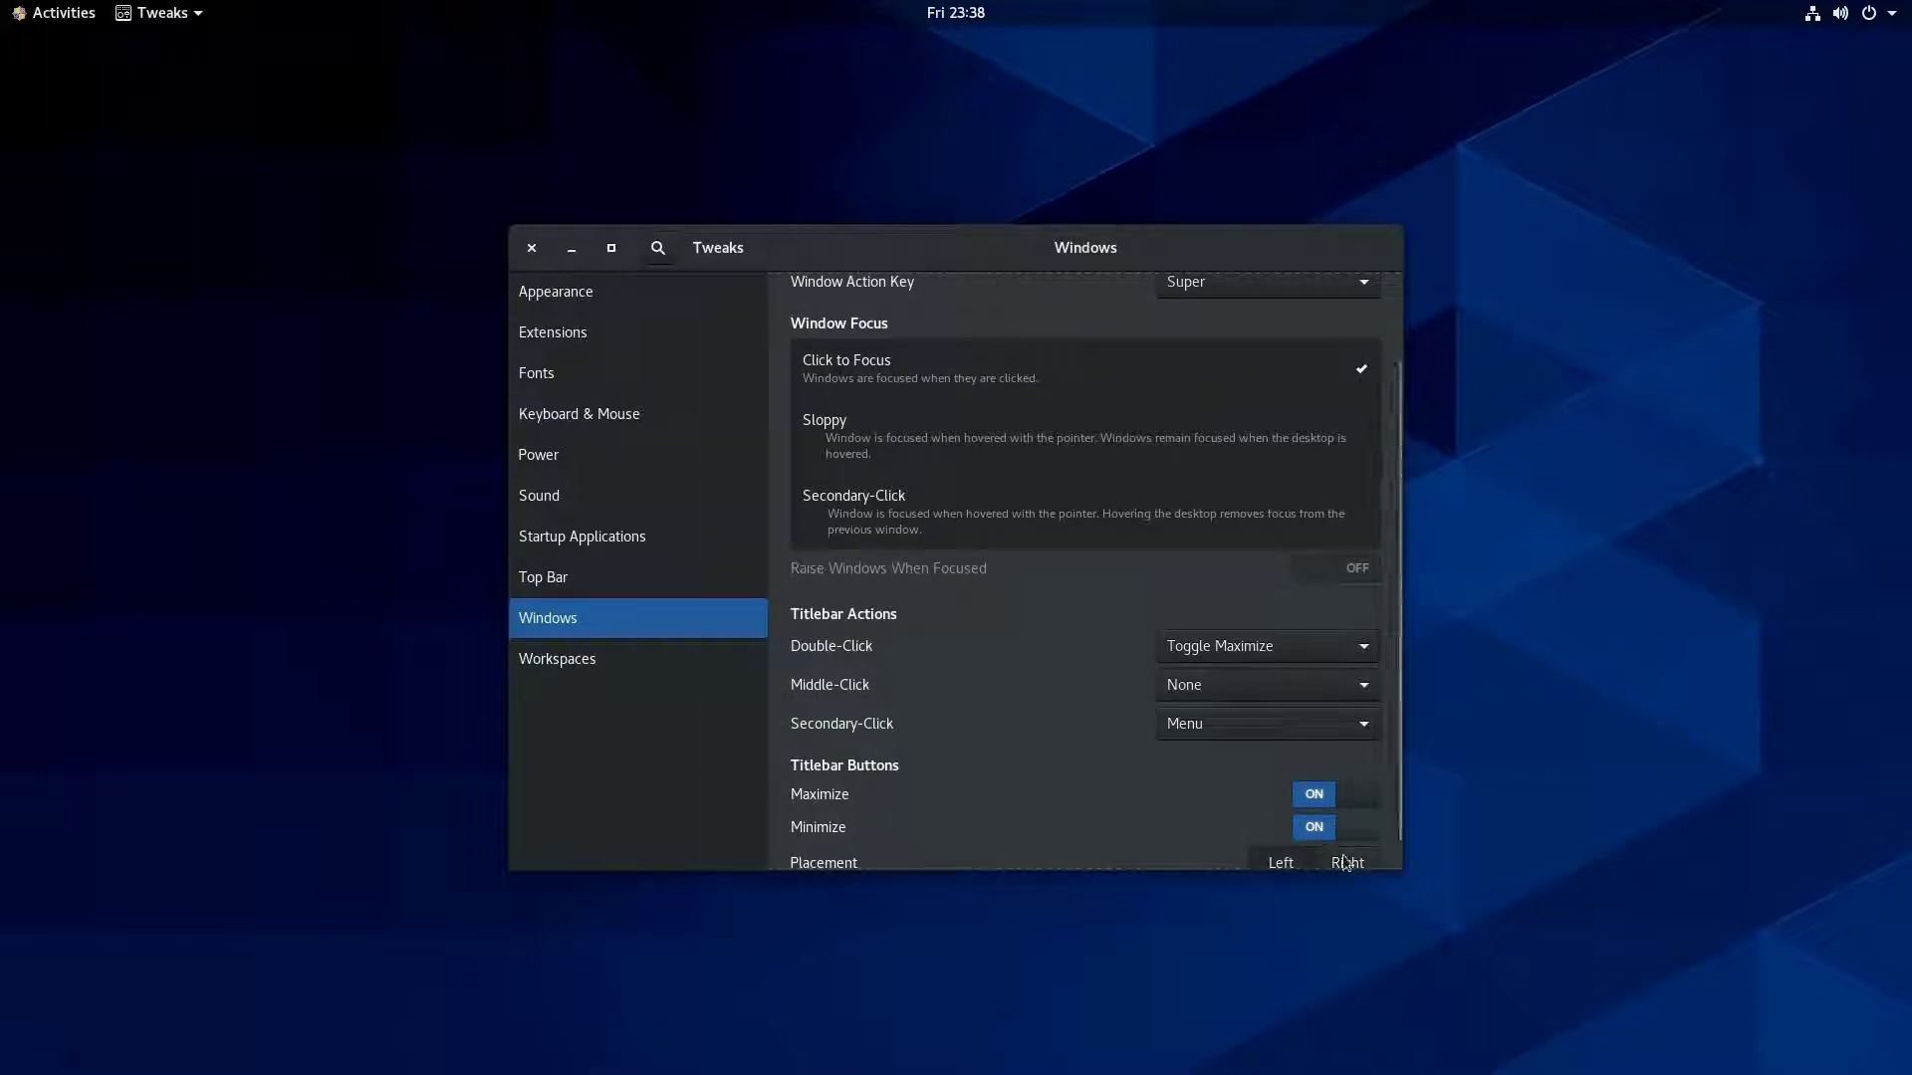
{"action": "left_click", "coordinate": [1339, 854]}
{"action": "left_click", "coordinate": [1282, 852]}
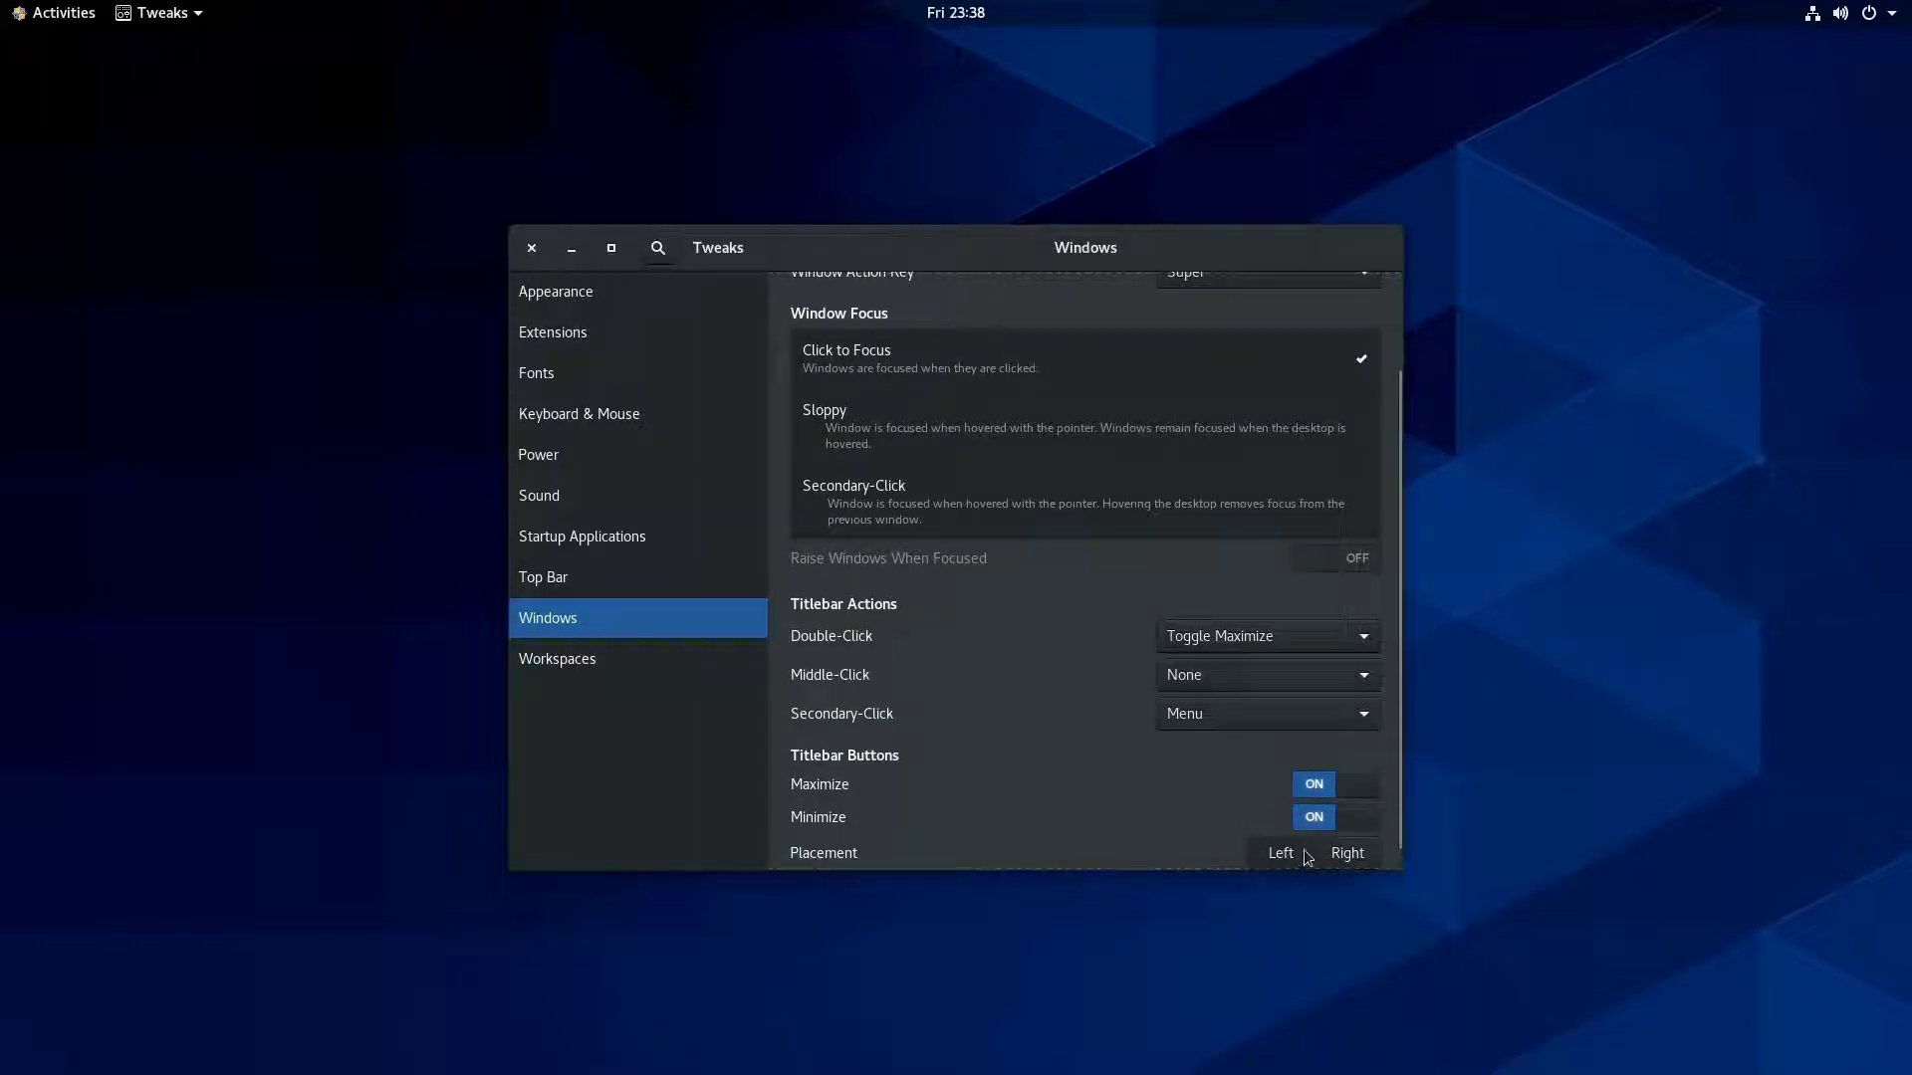
{"action": "left_click", "coordinate": [1347, 853]}
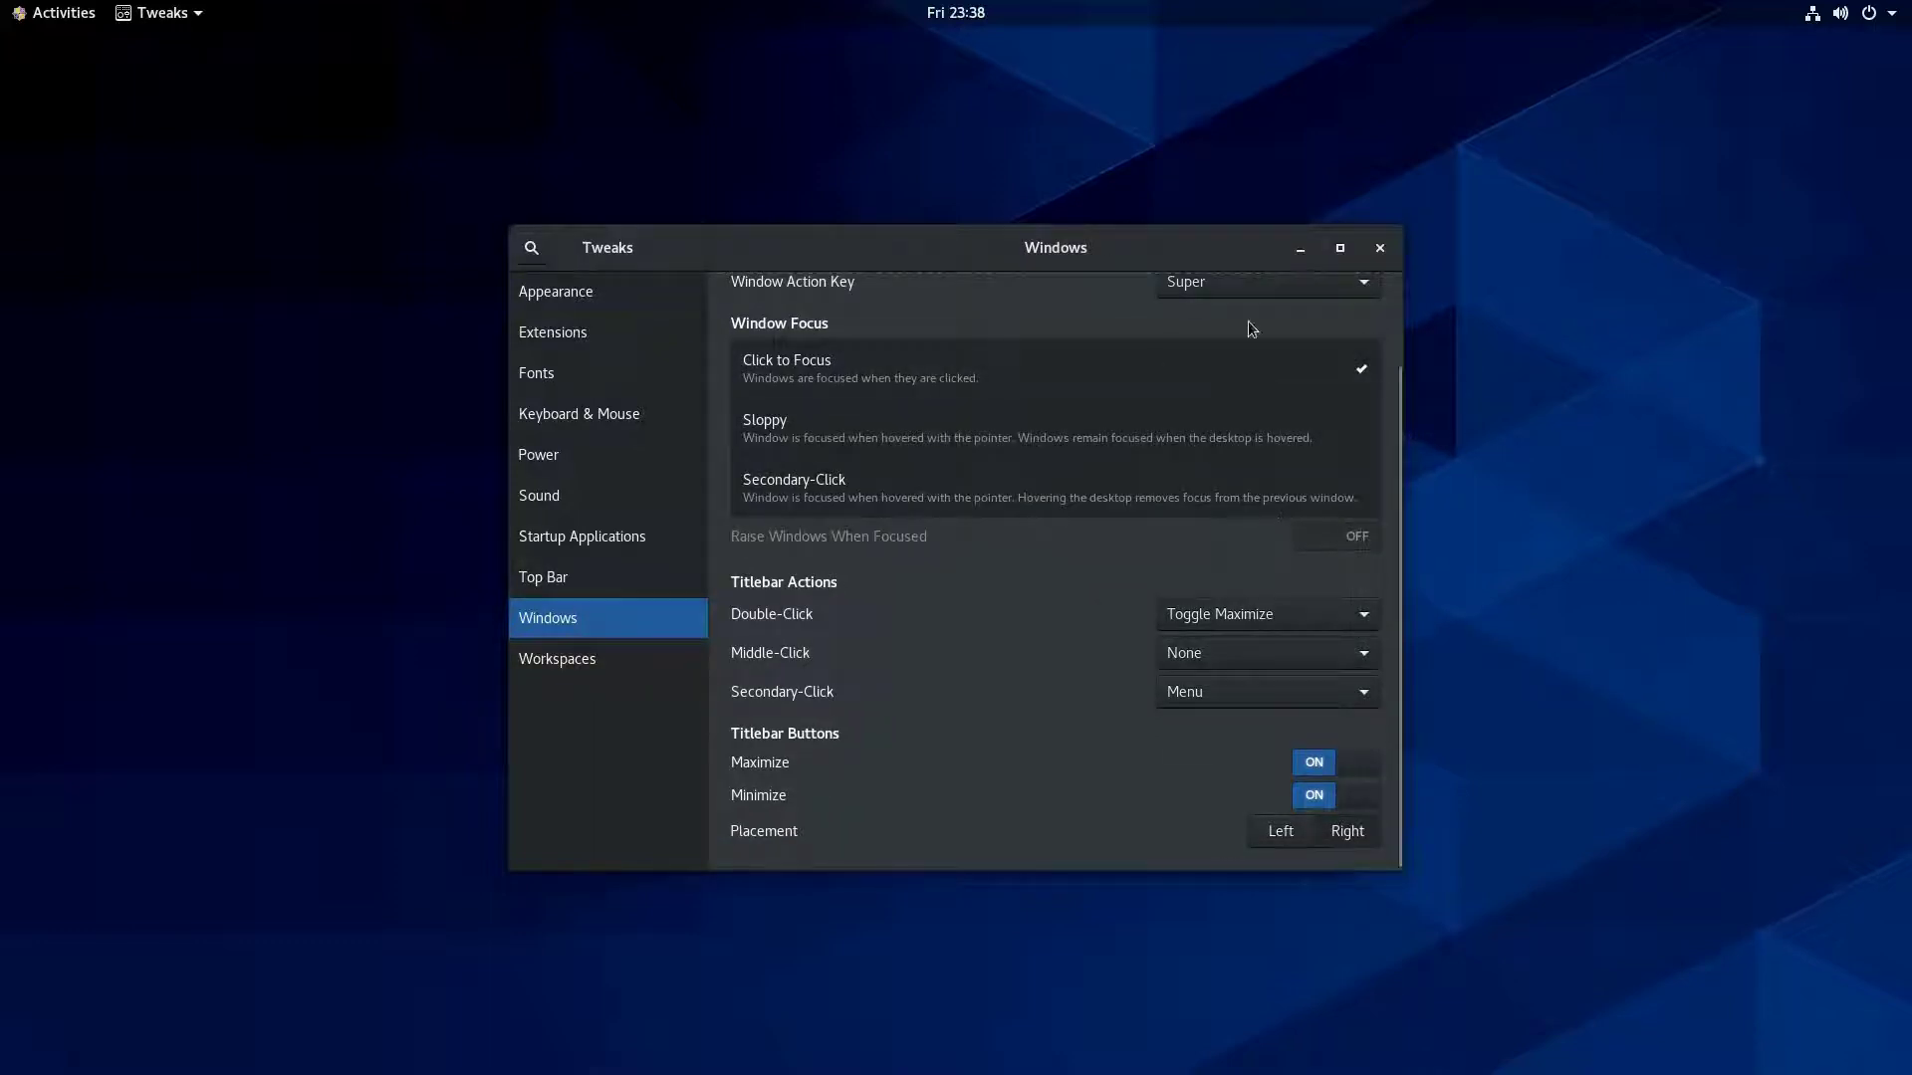
Maximize and restore the Tweaks window several times.
{"action": "double_click", "coordinate": [1213, 247]}
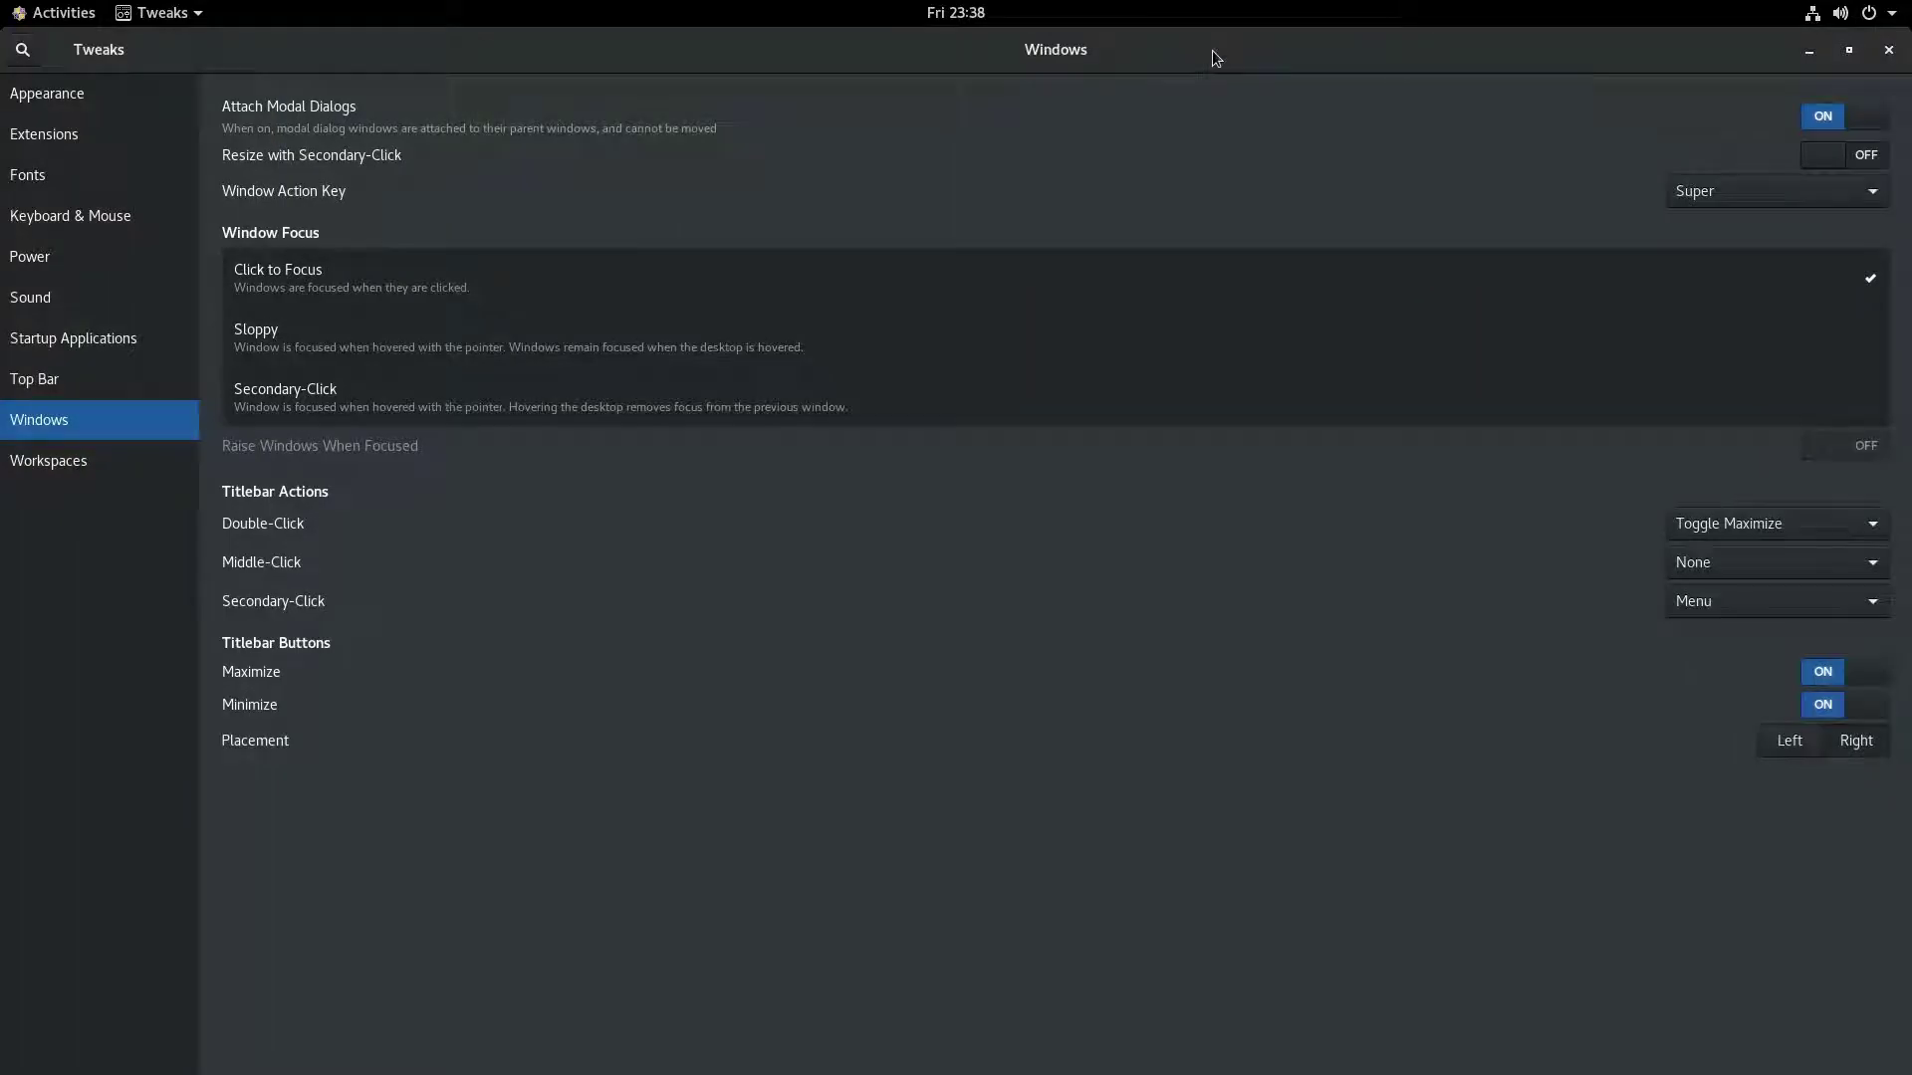
{"action": "double_click", "coordinate": [1211, 49]}
{"action": "double_click", "coordinate": [1249, 247]}
{"action": "double_click", "coordinate": [1191, 56]}
{"action": "left_click", "coordinate": [1391, 249]}
{"action": "left_click", "coordinate": [1848, 49]}
Close Tweaks and bring up the Activities overview to launch Firefox.
{"action": "left_click", "coordinate": [1433, 249]}
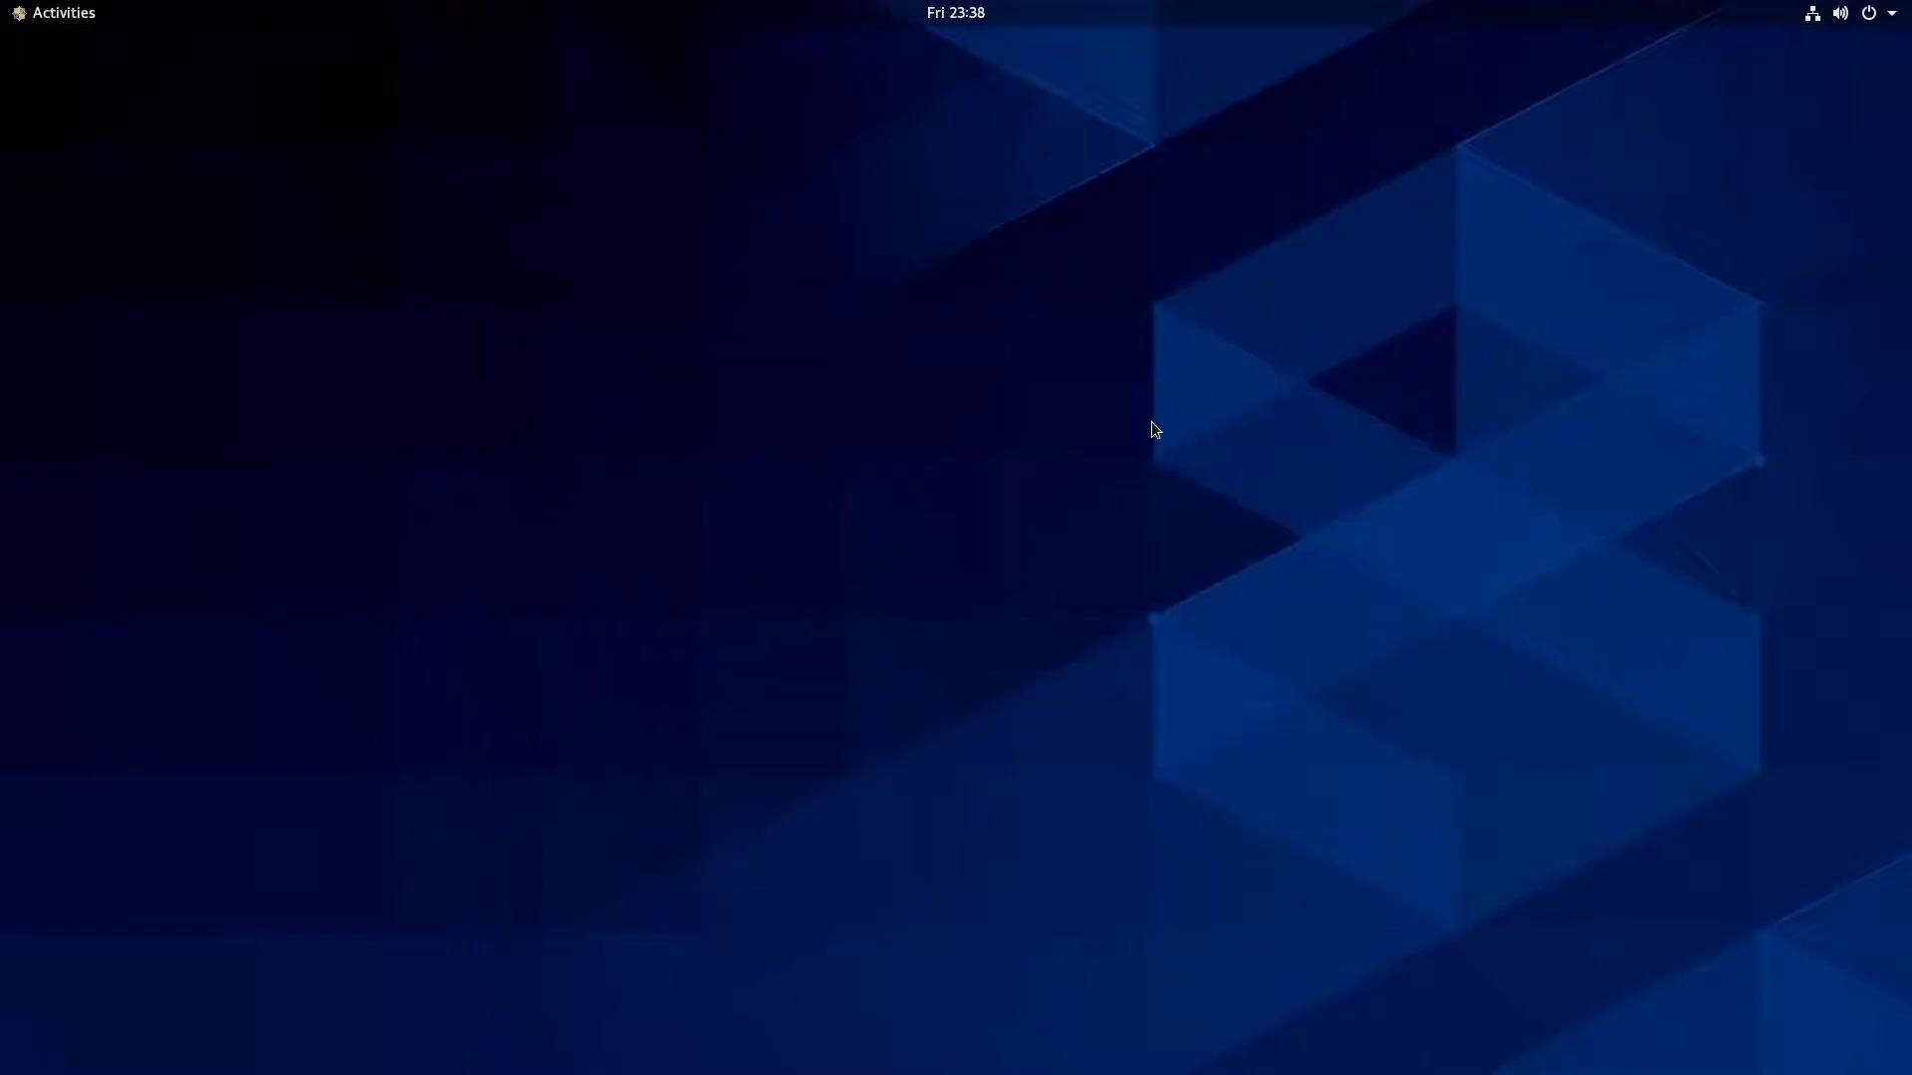
{"action": "mouse_move", "coordinate": [19, 5]}
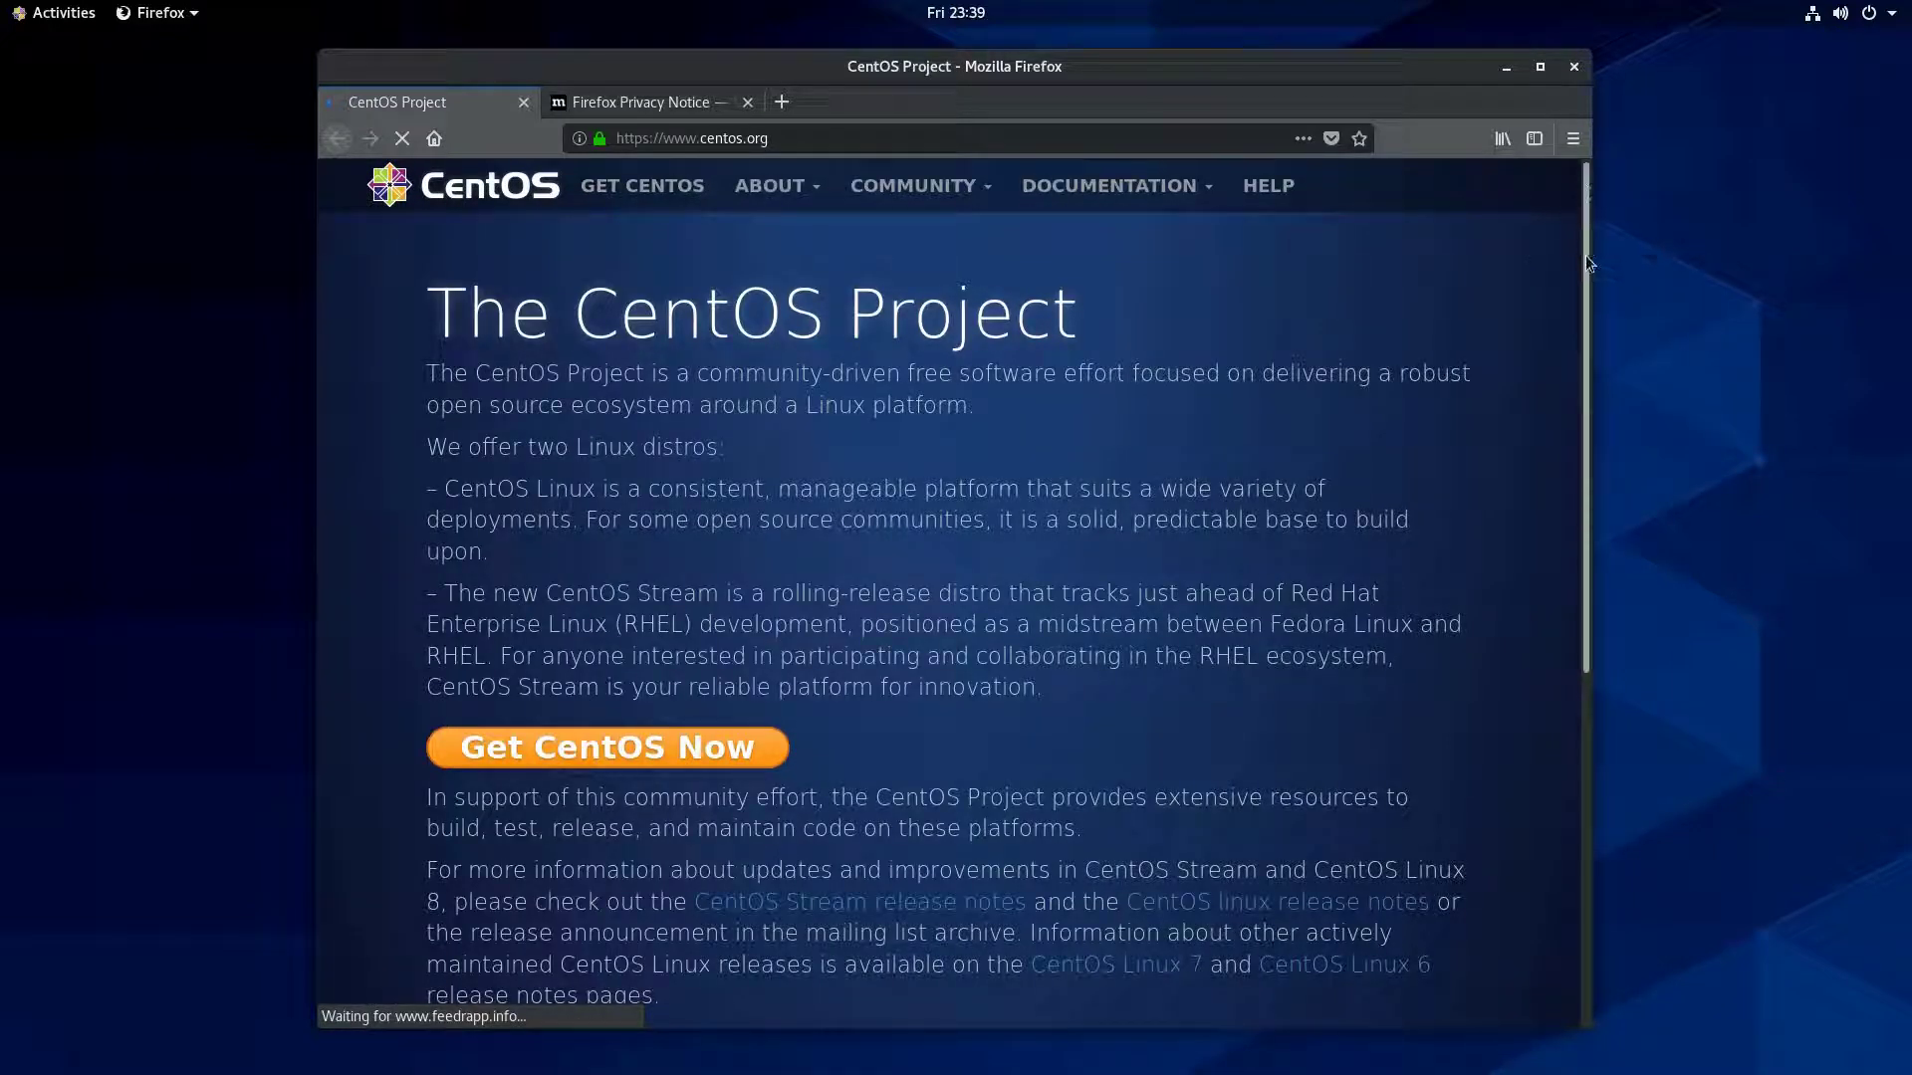
Check the Firefox version, 60.5.1esr, in Help > About Firefox, then close it.
{"action": "left_click_drag", "start_coordinate": [1587, 261], "coordinate": [1588, 574]}
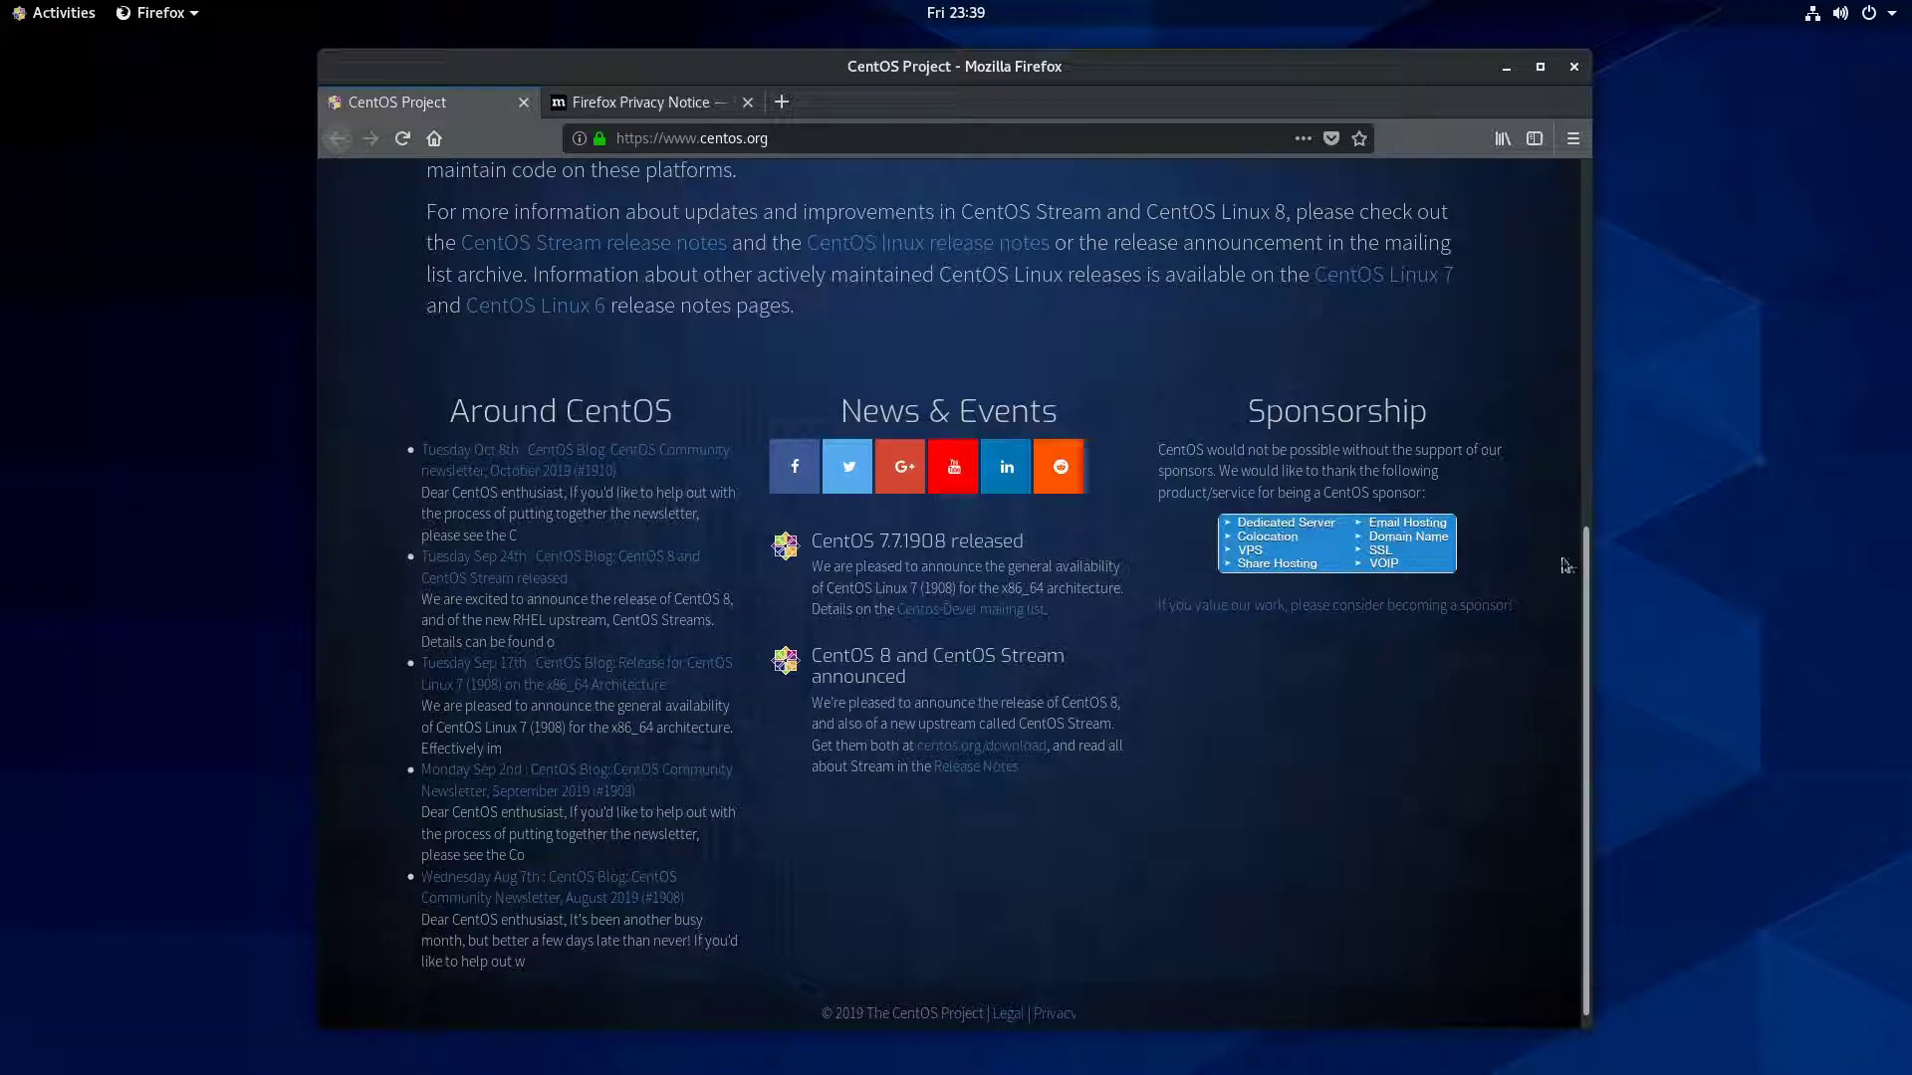
{"action": "scroll", "coordinate": [1348, 319], "scroll_direction": "up", "scroll_amount": 6}
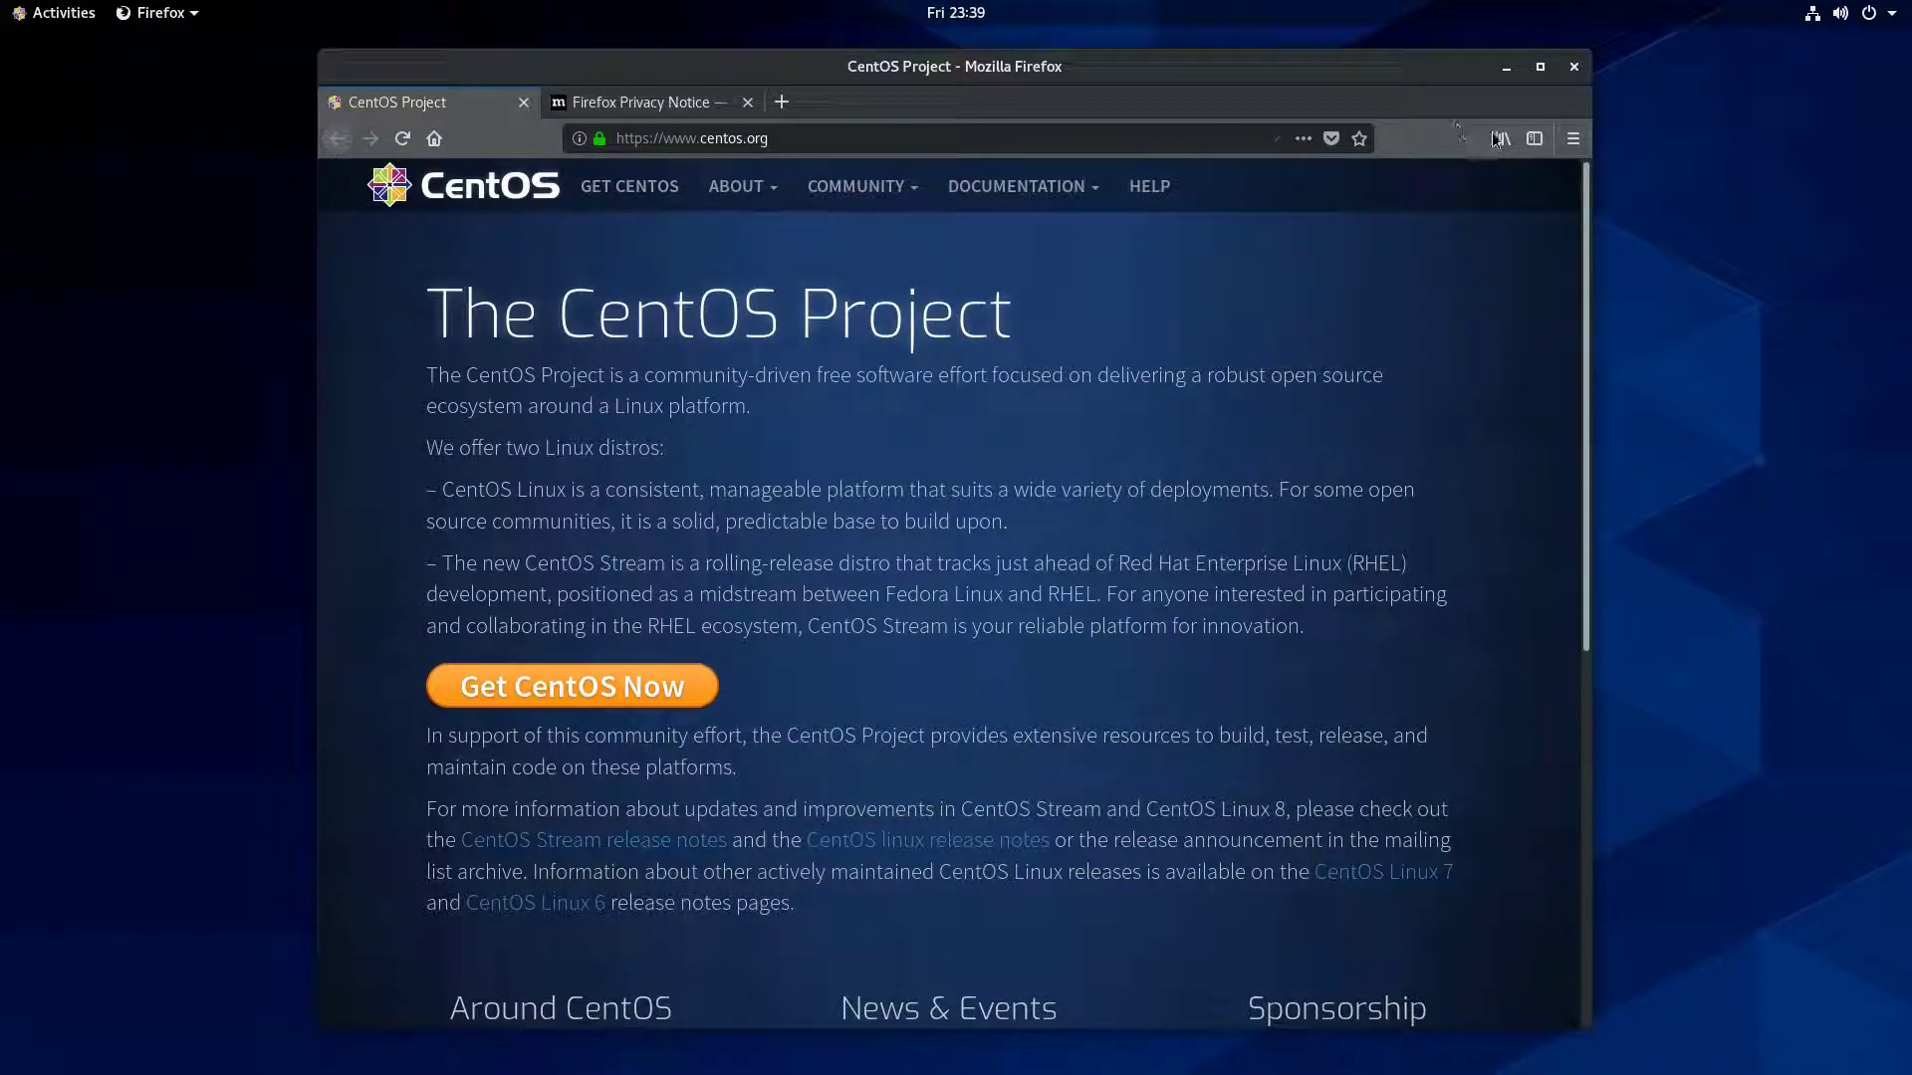
{"action": "left_click", "coordinate": [1573, 138]}
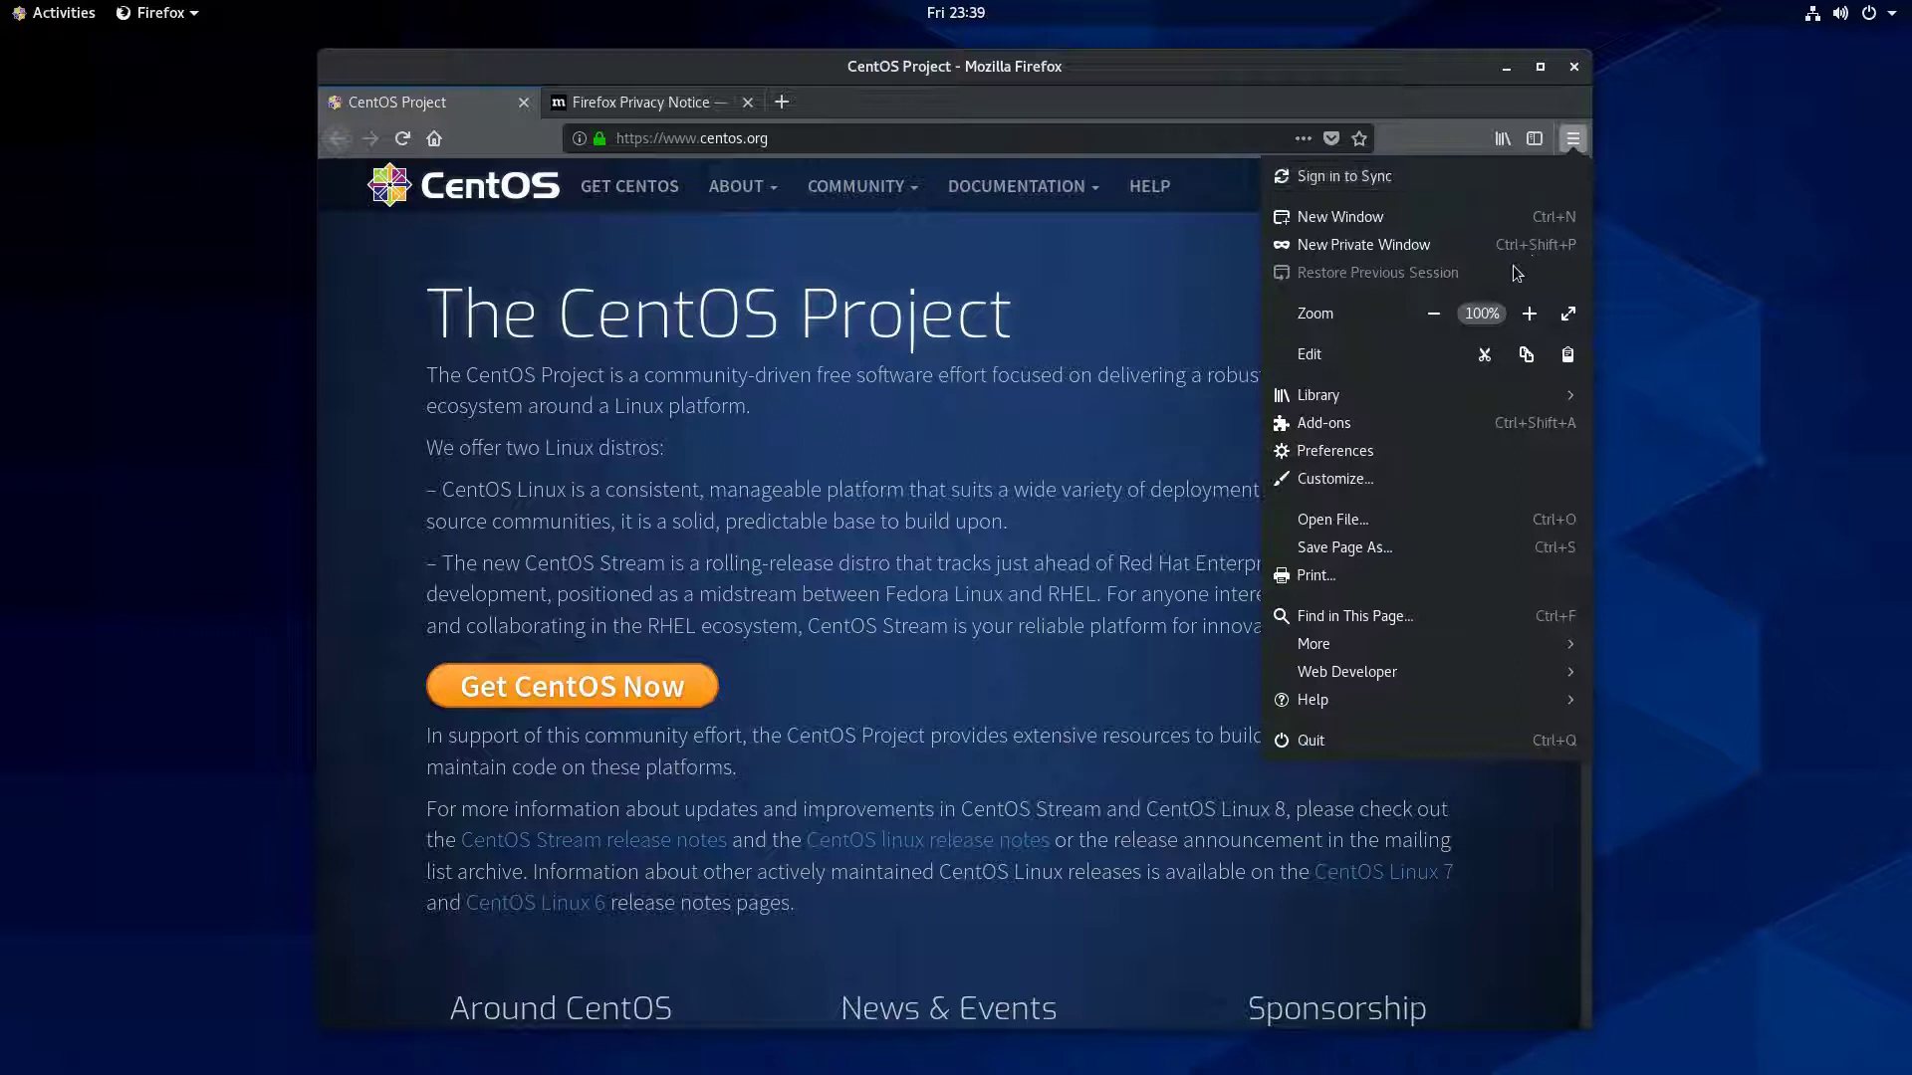
{"action": "left_click", "coordinate": [1349, 702]}
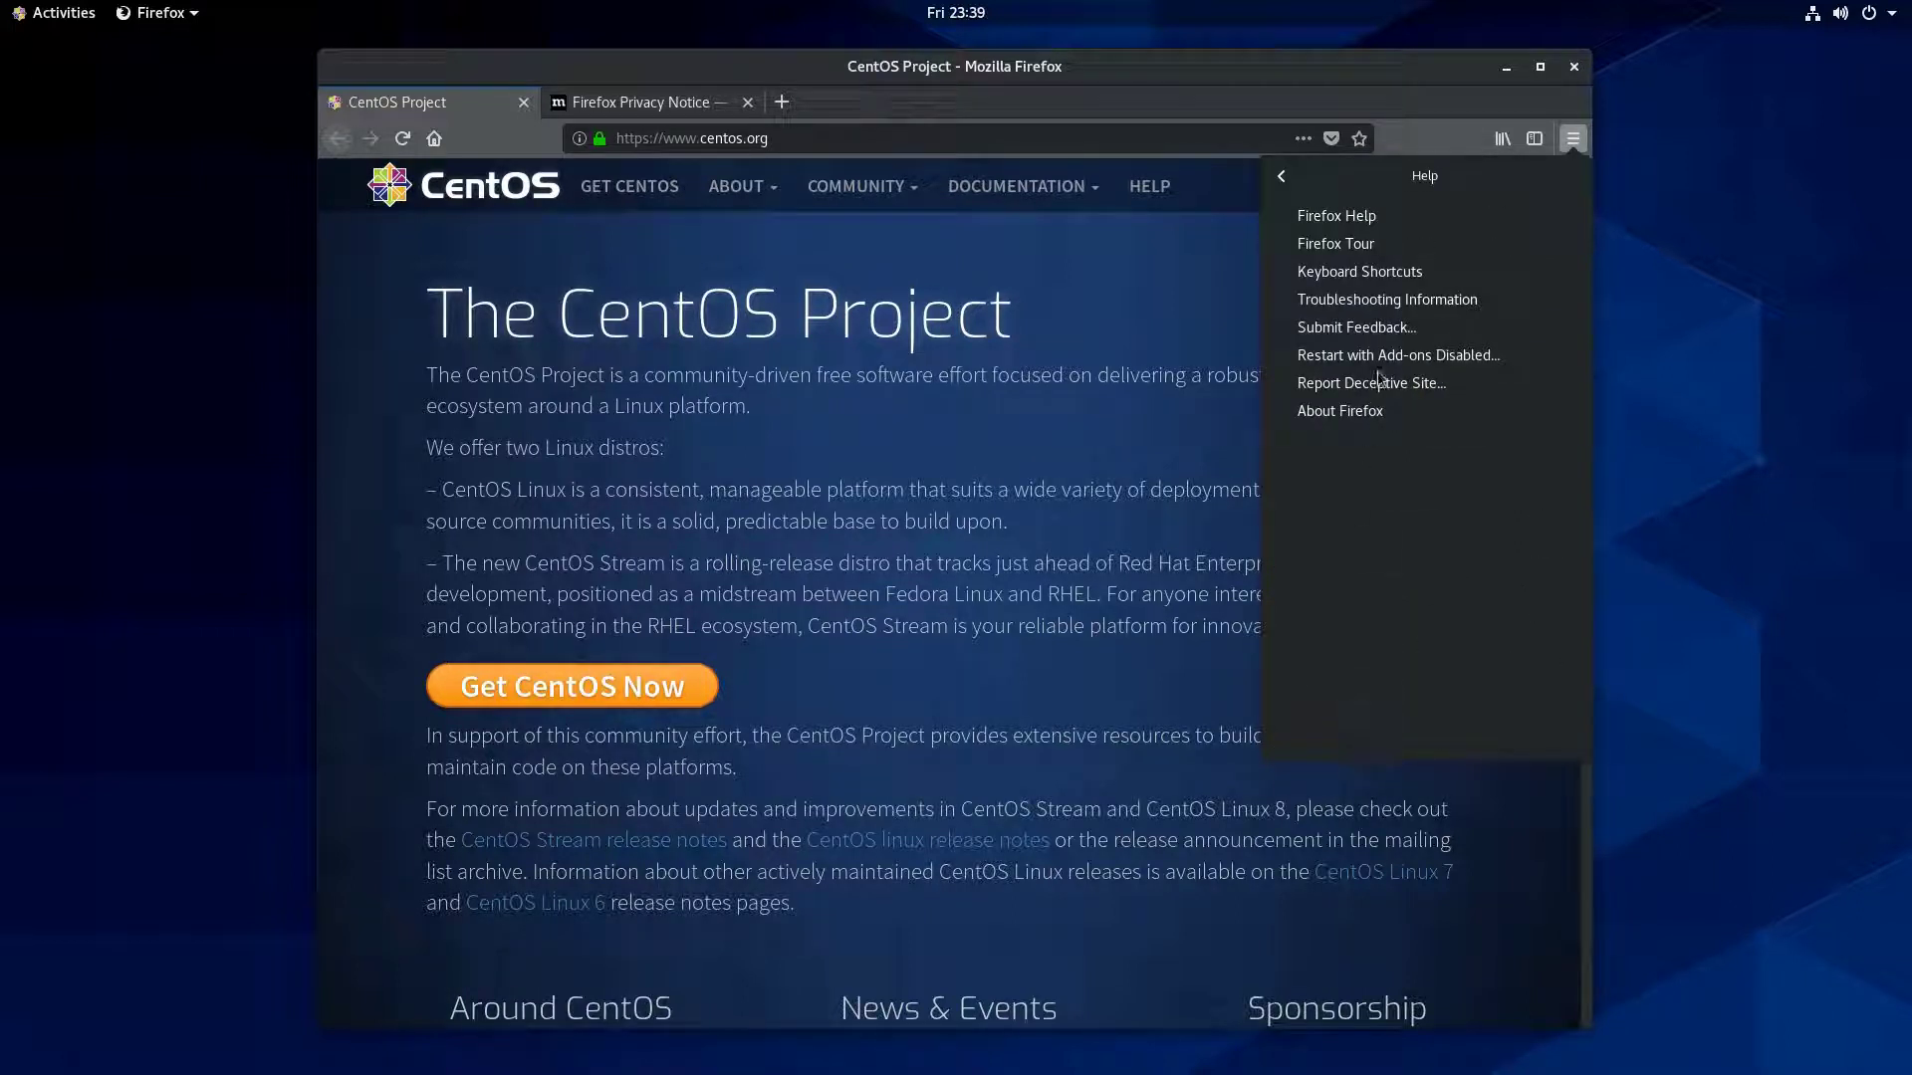
{"action": "left_click", "coordinate": [1340, 411]}
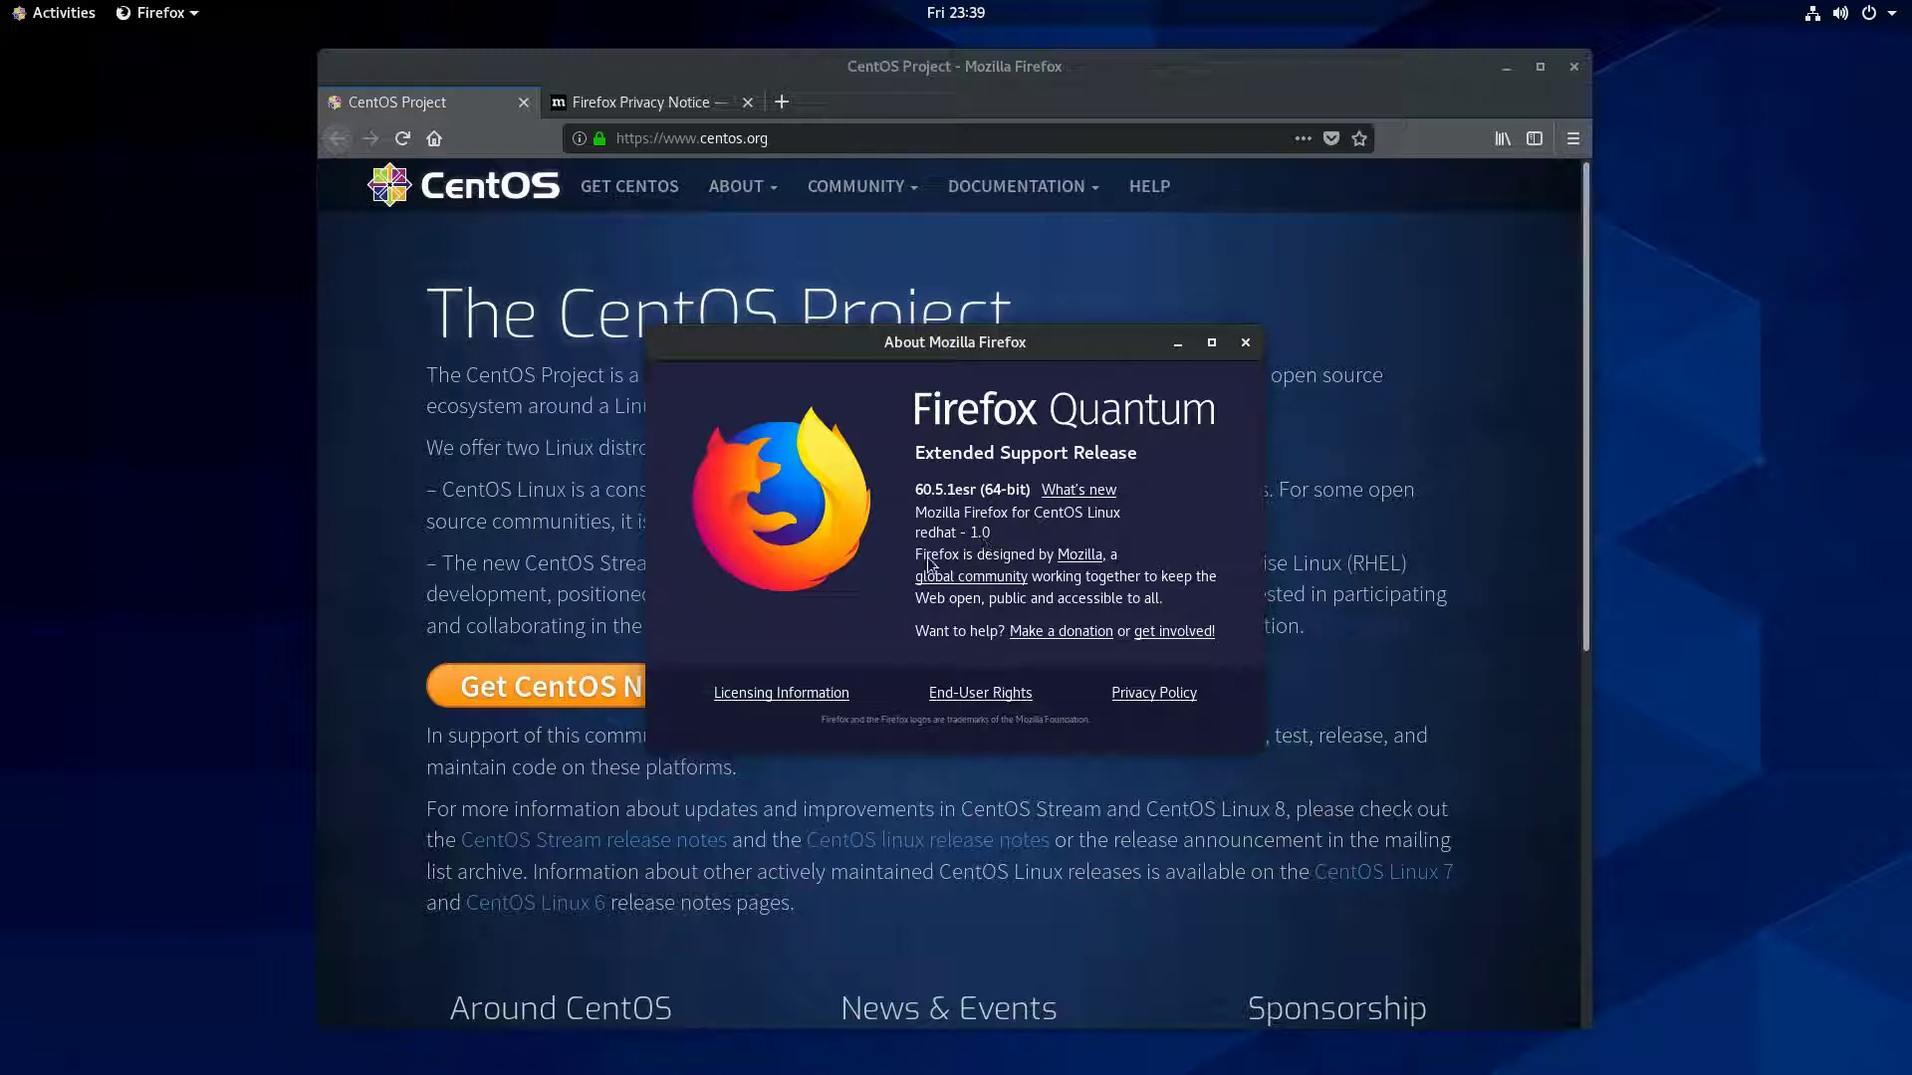
{"action": "left_click_drag", "start_coordinate": [915, 491], "coordinate": [954, 494]}
{"action": "left_click", "coordinate": [1244, 343]}
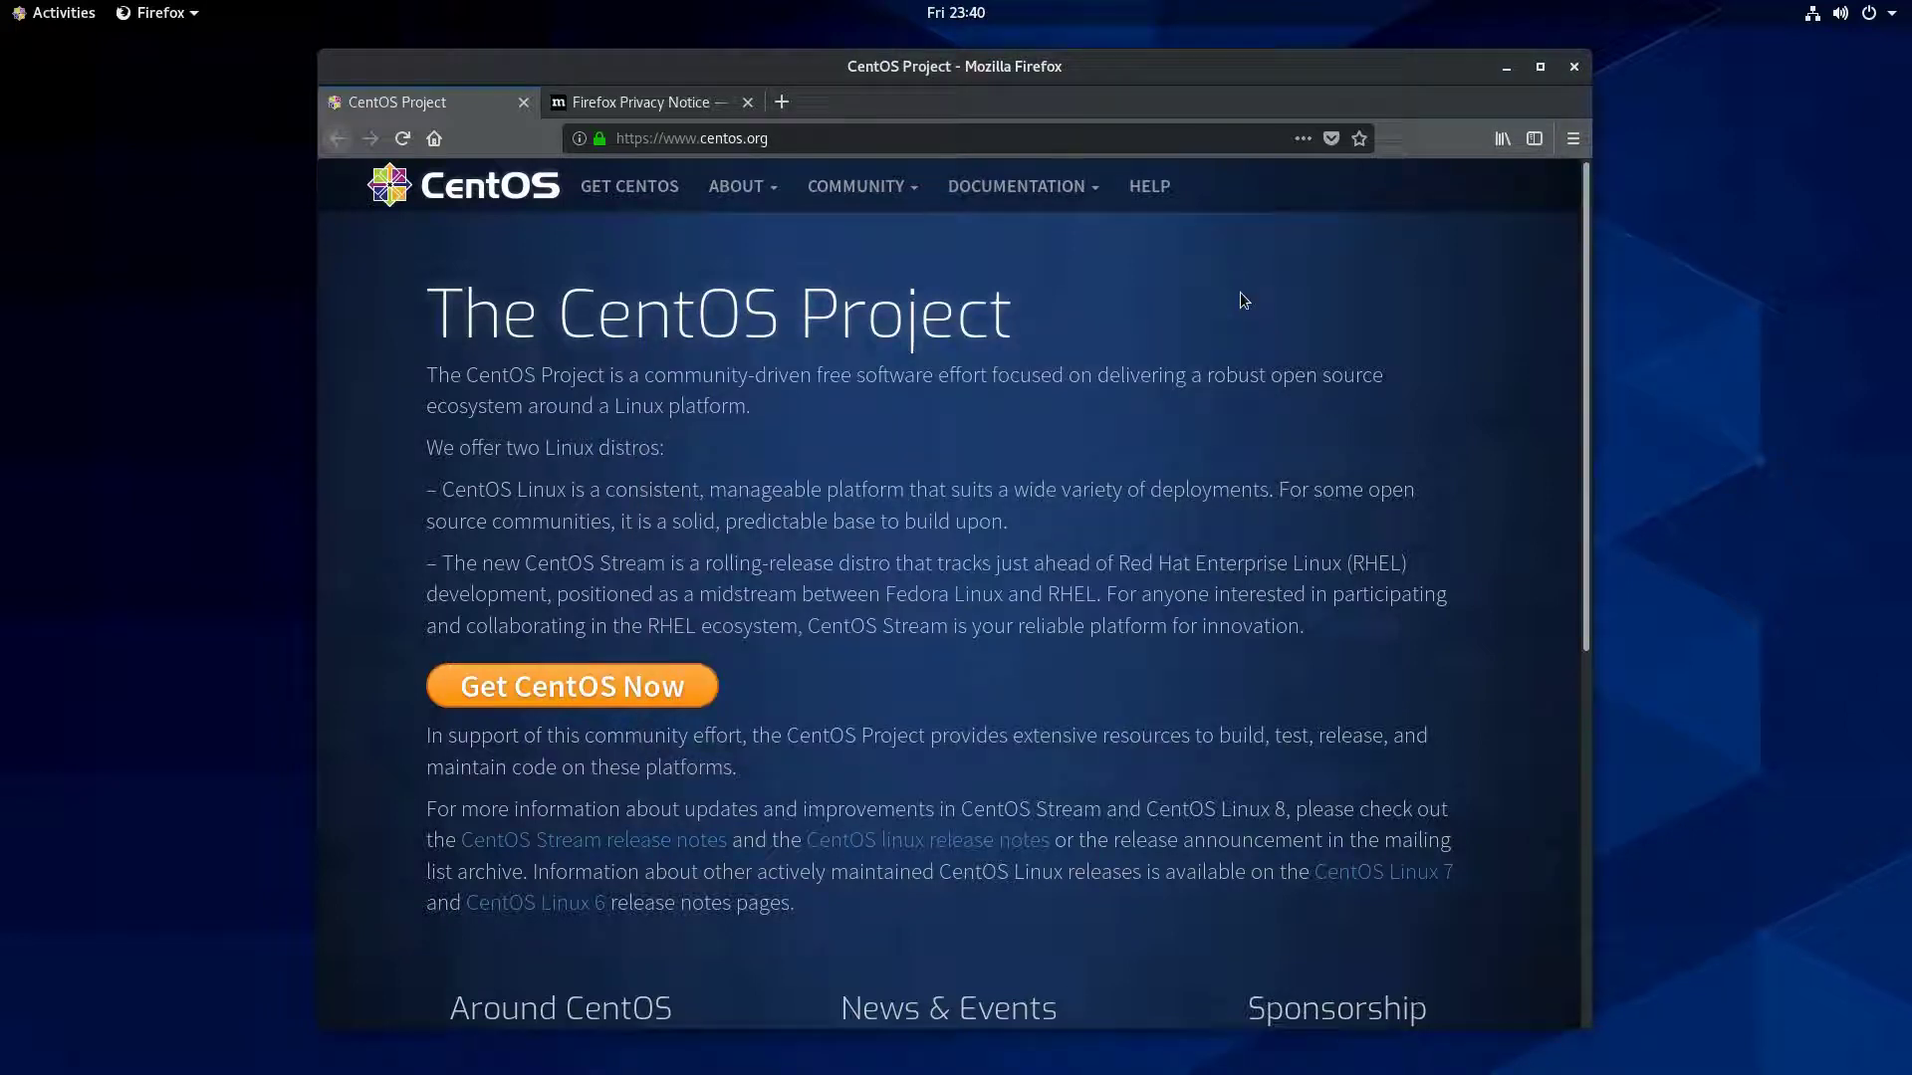
Look over the Firefox Privacy Notice tab, then close it.
{"action": "left_click_drag", "start_coordinate": [1394, 65], "coordinate": [1439, 64]}
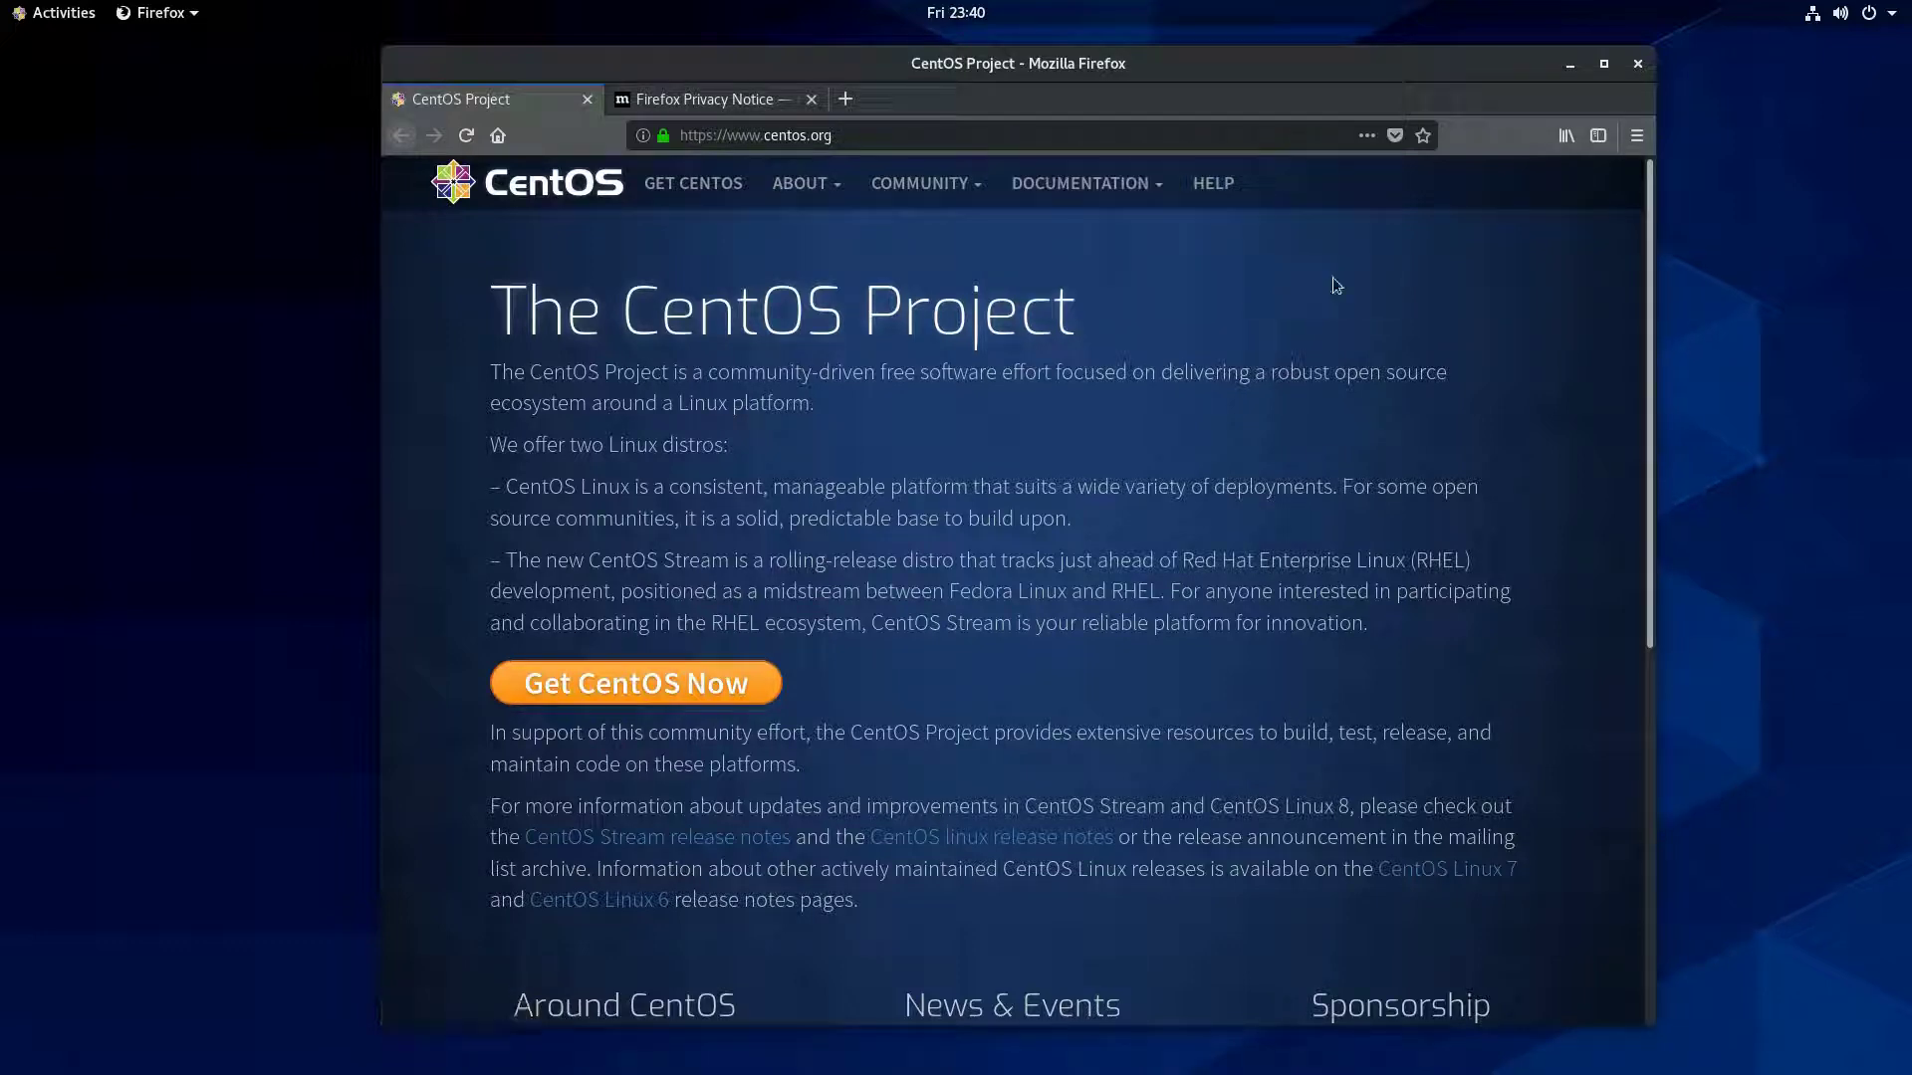
{"action": "left_click", "coordinate": [762, 100]}
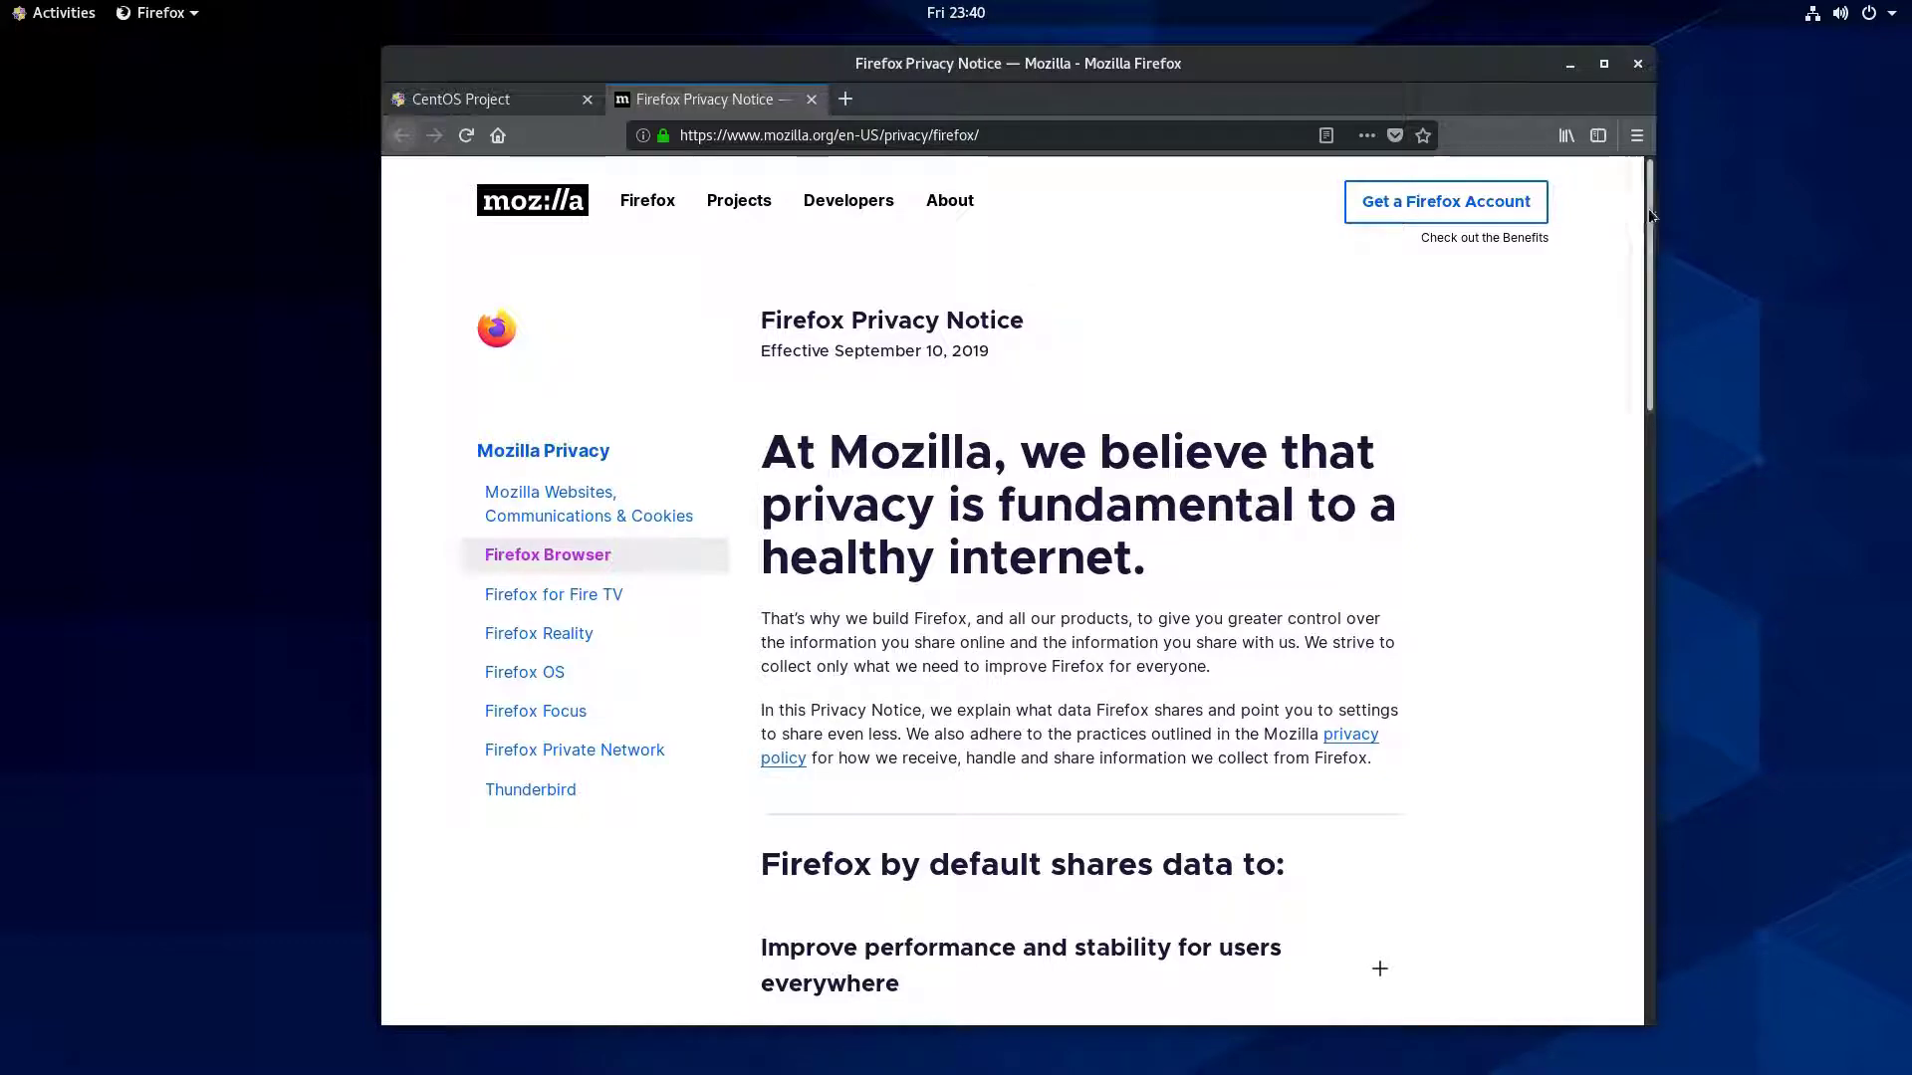
{"action": "scroll", "coordinate": [1630, 435], "scroll_direction": "down", "scroll_amount": 10}
{"action": "scroll", "coordinate": [1615, 665], "scroll_direction": "down", "scroll_amount": 5}
{"action": "scroll", "coordinate": [1604, 790], "scroll_direction": "up", "scroll_amount": 15}
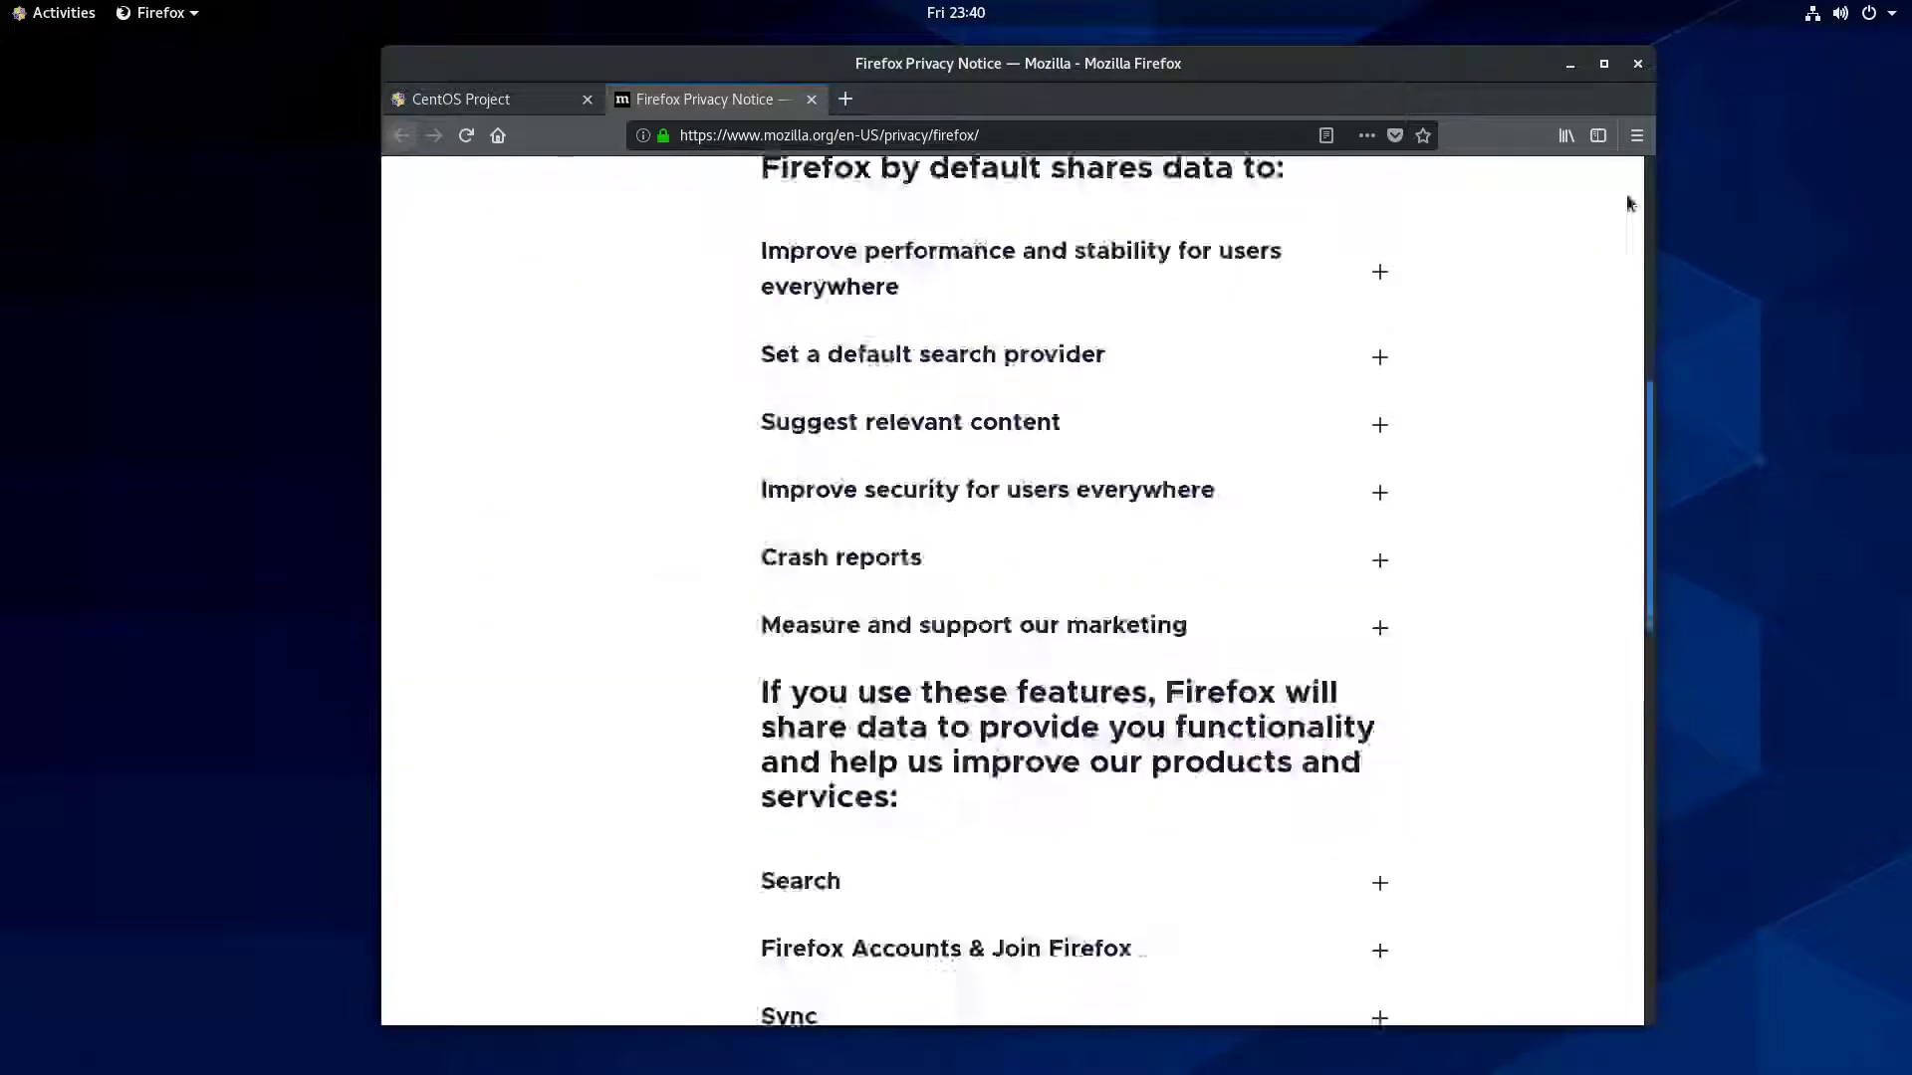
{"action": "left_click", "coordinate": [808, 99]}
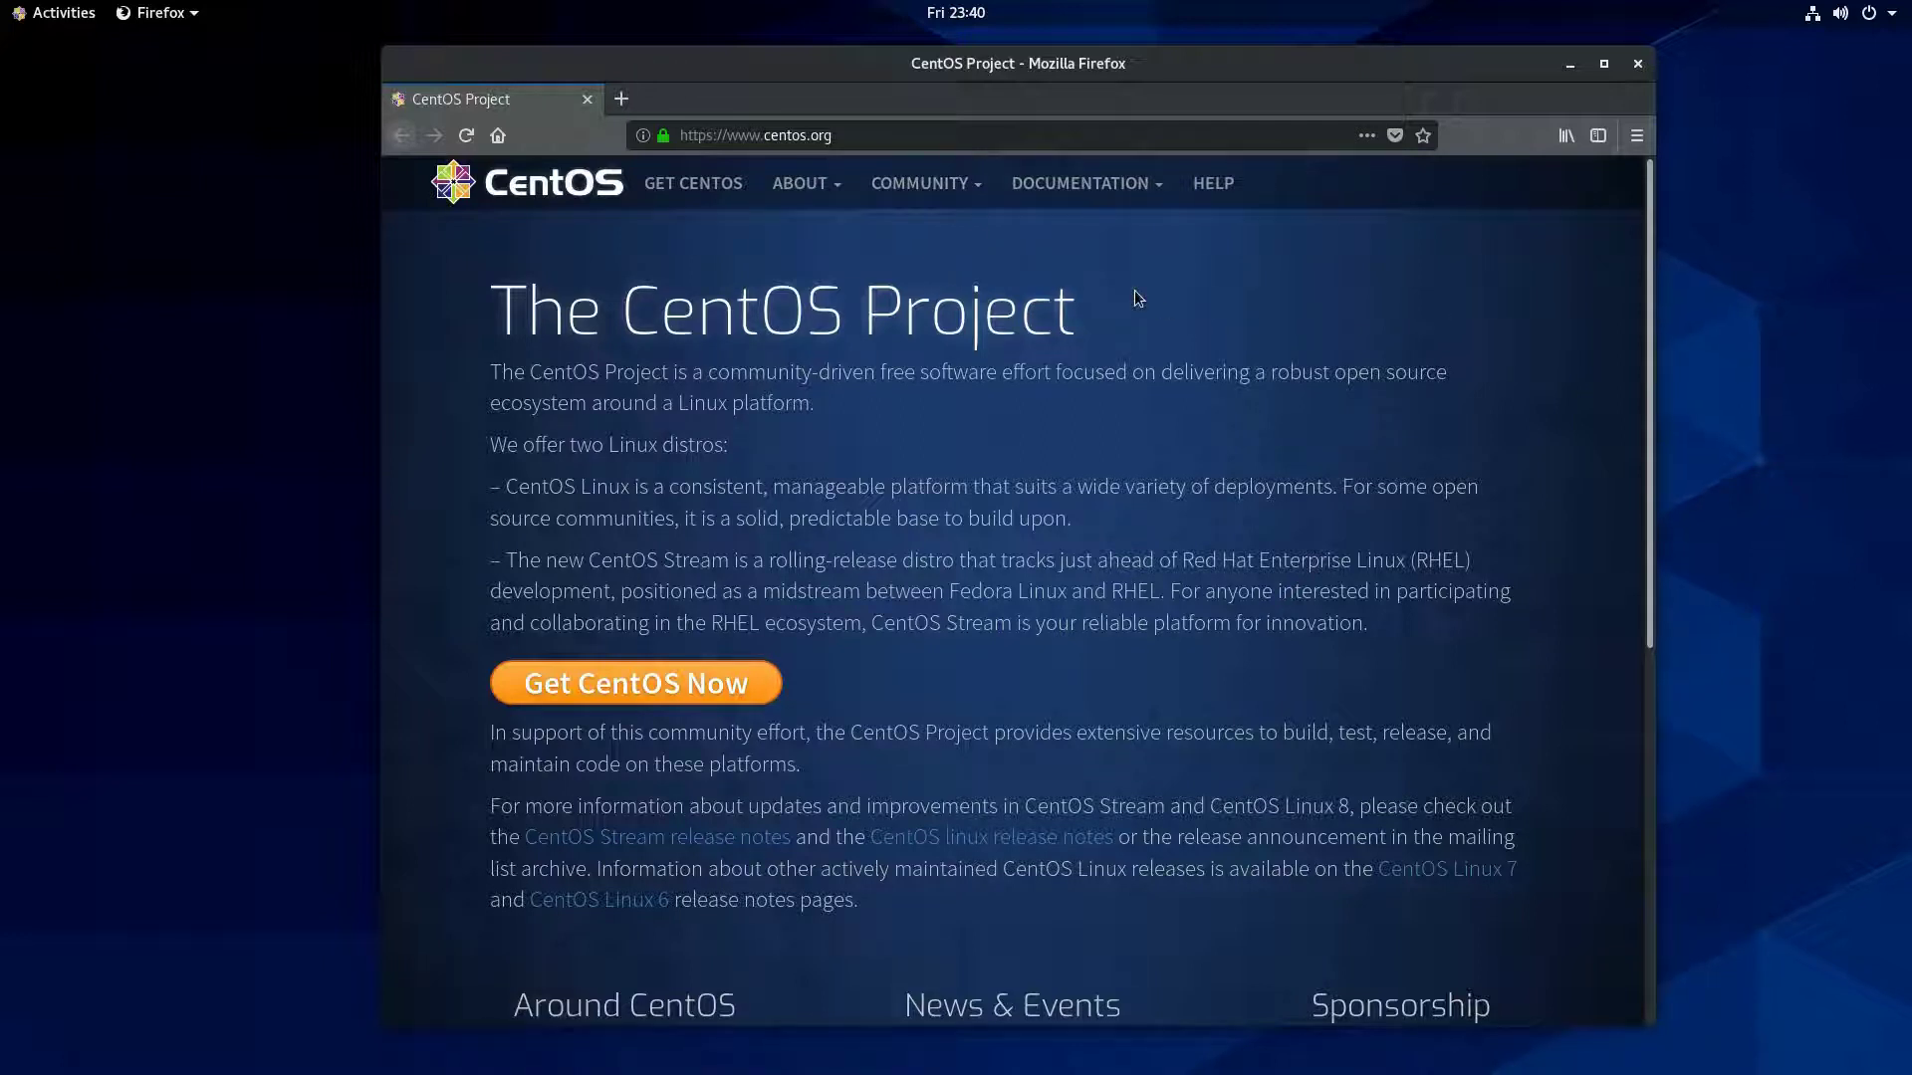
Visit ABOUT > About CentOS, scroll through it, then quit Firefox with Ctrl+Q.
{"action": "left_click", "coordinate": [805, 185]}
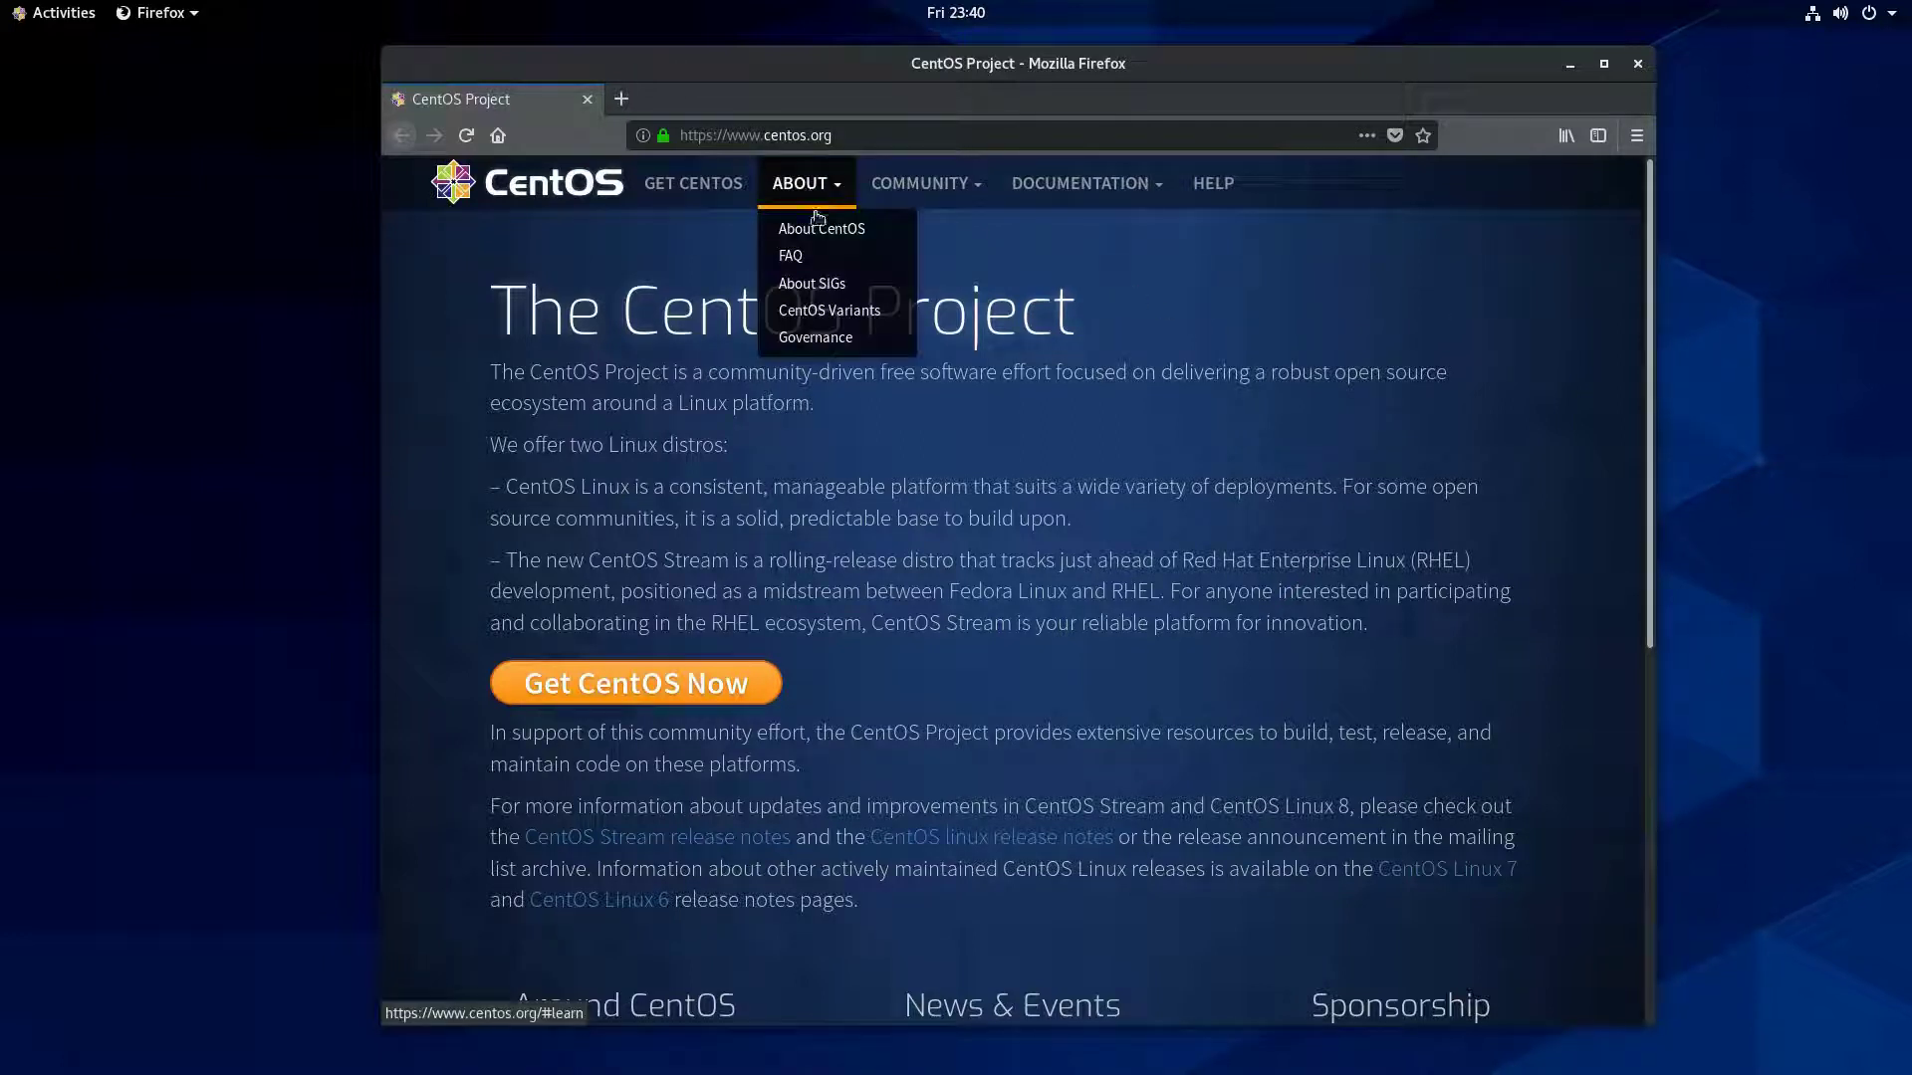
{"action": "left_click", "coordinate": [810, 225]}
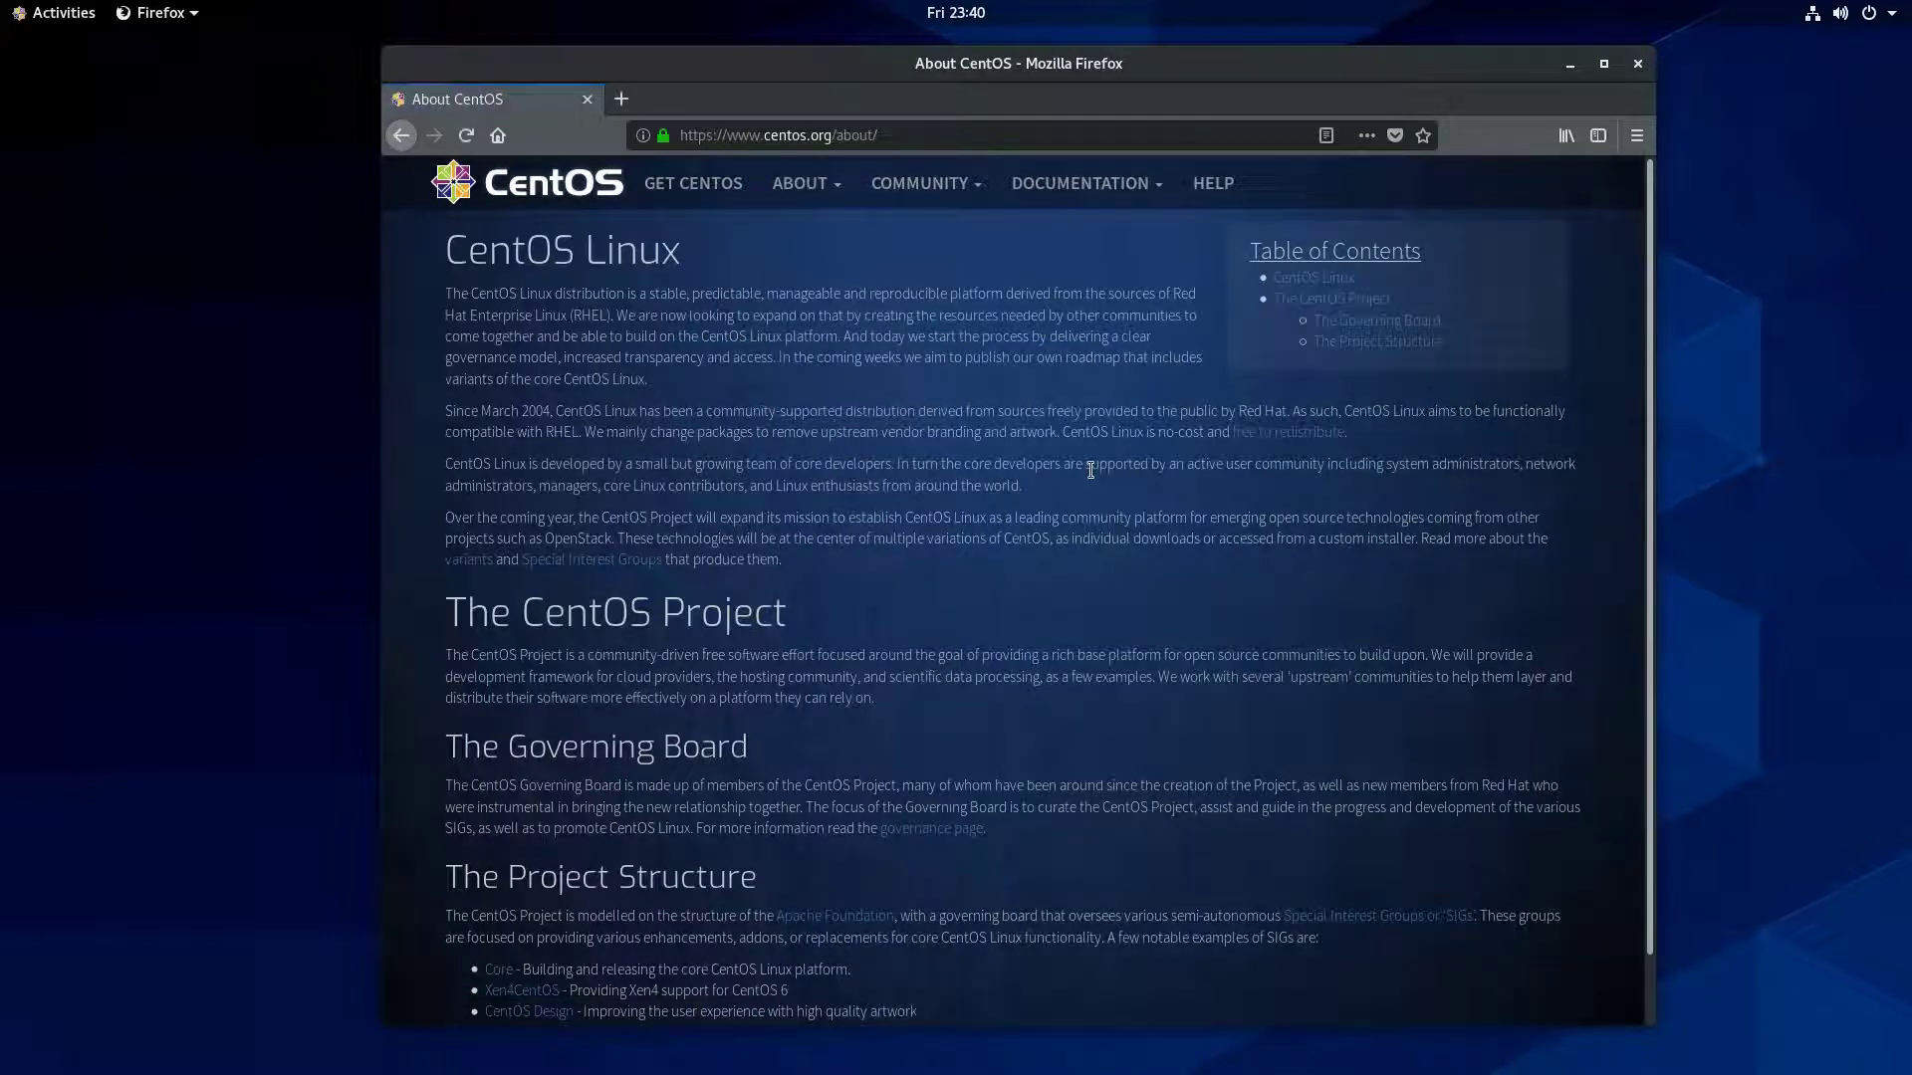
{"action": "scroll", "coordinate": [767, 545], "scroll_direction": "down", "scroll_amount": 2}
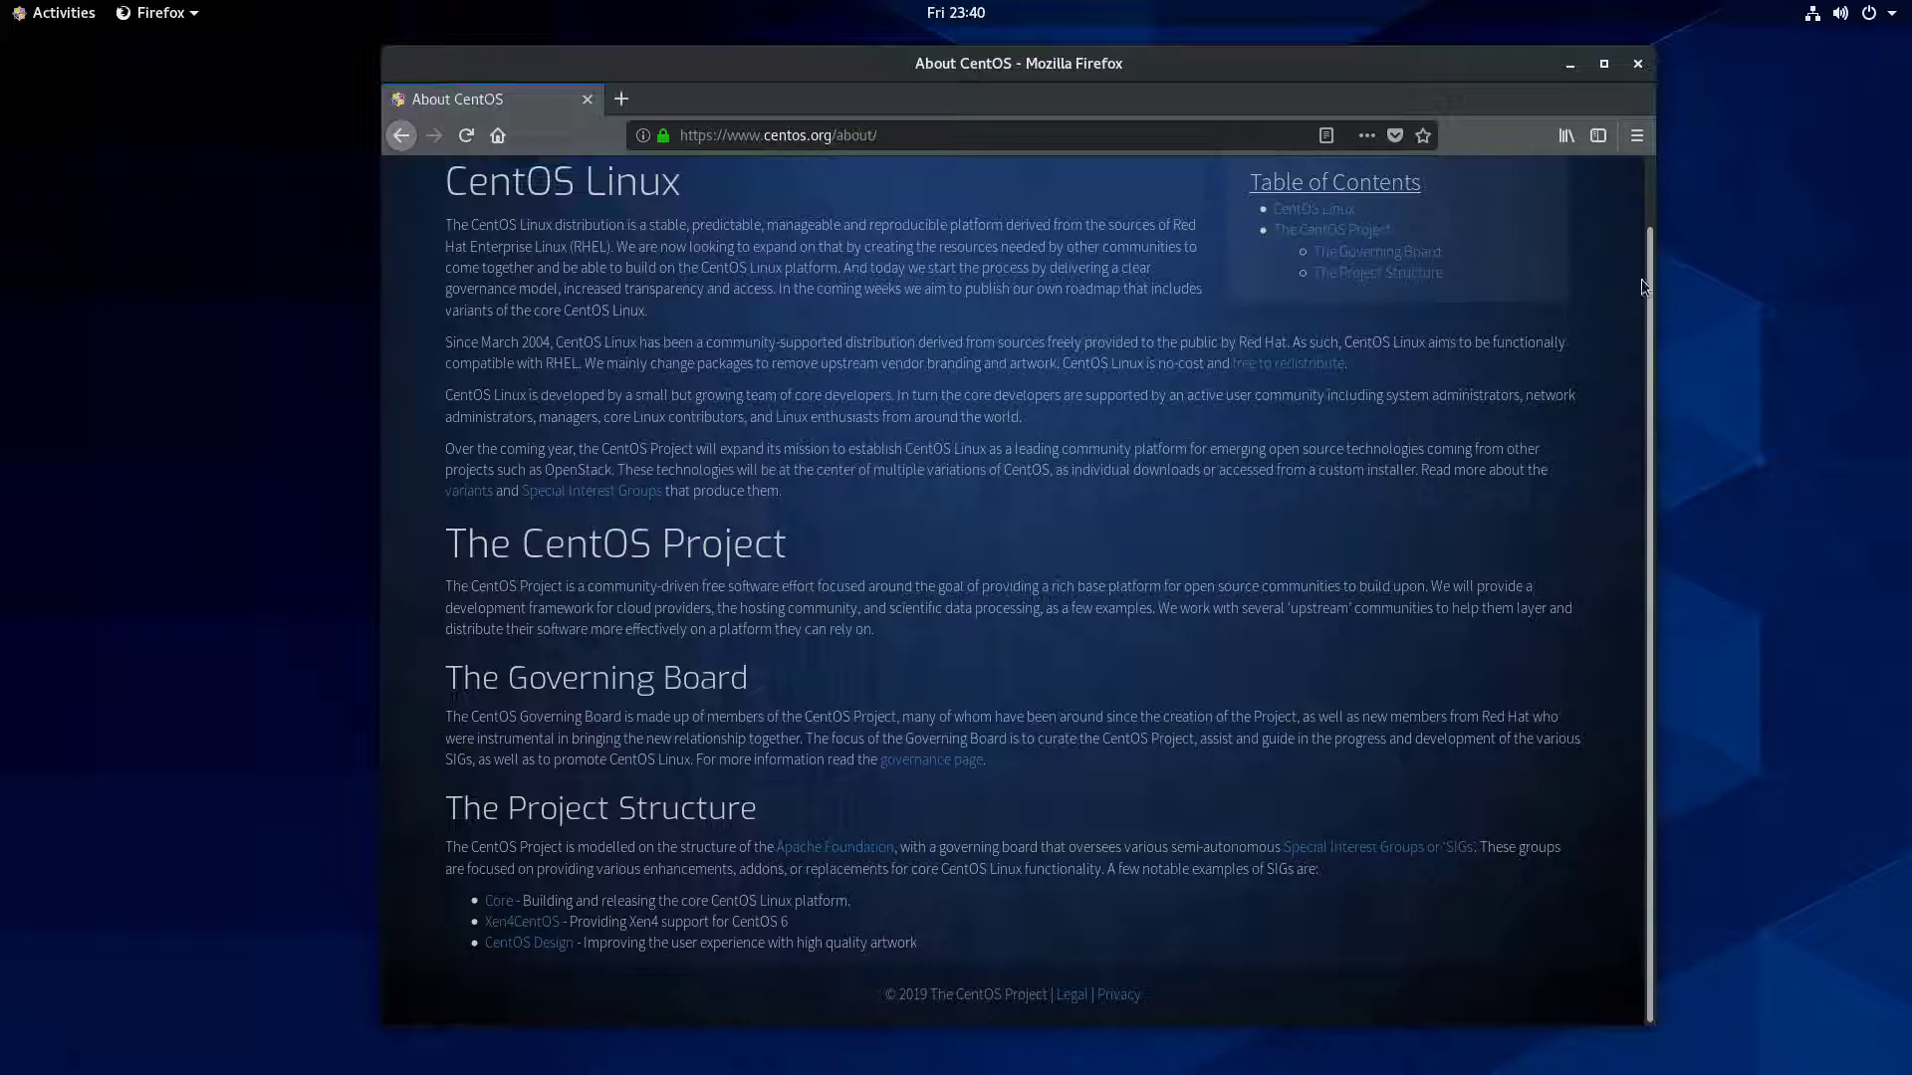
{"action": "scroll", "coordinate": [1195, 271], "scroll_direction": "up", "scroll_amount": 2}
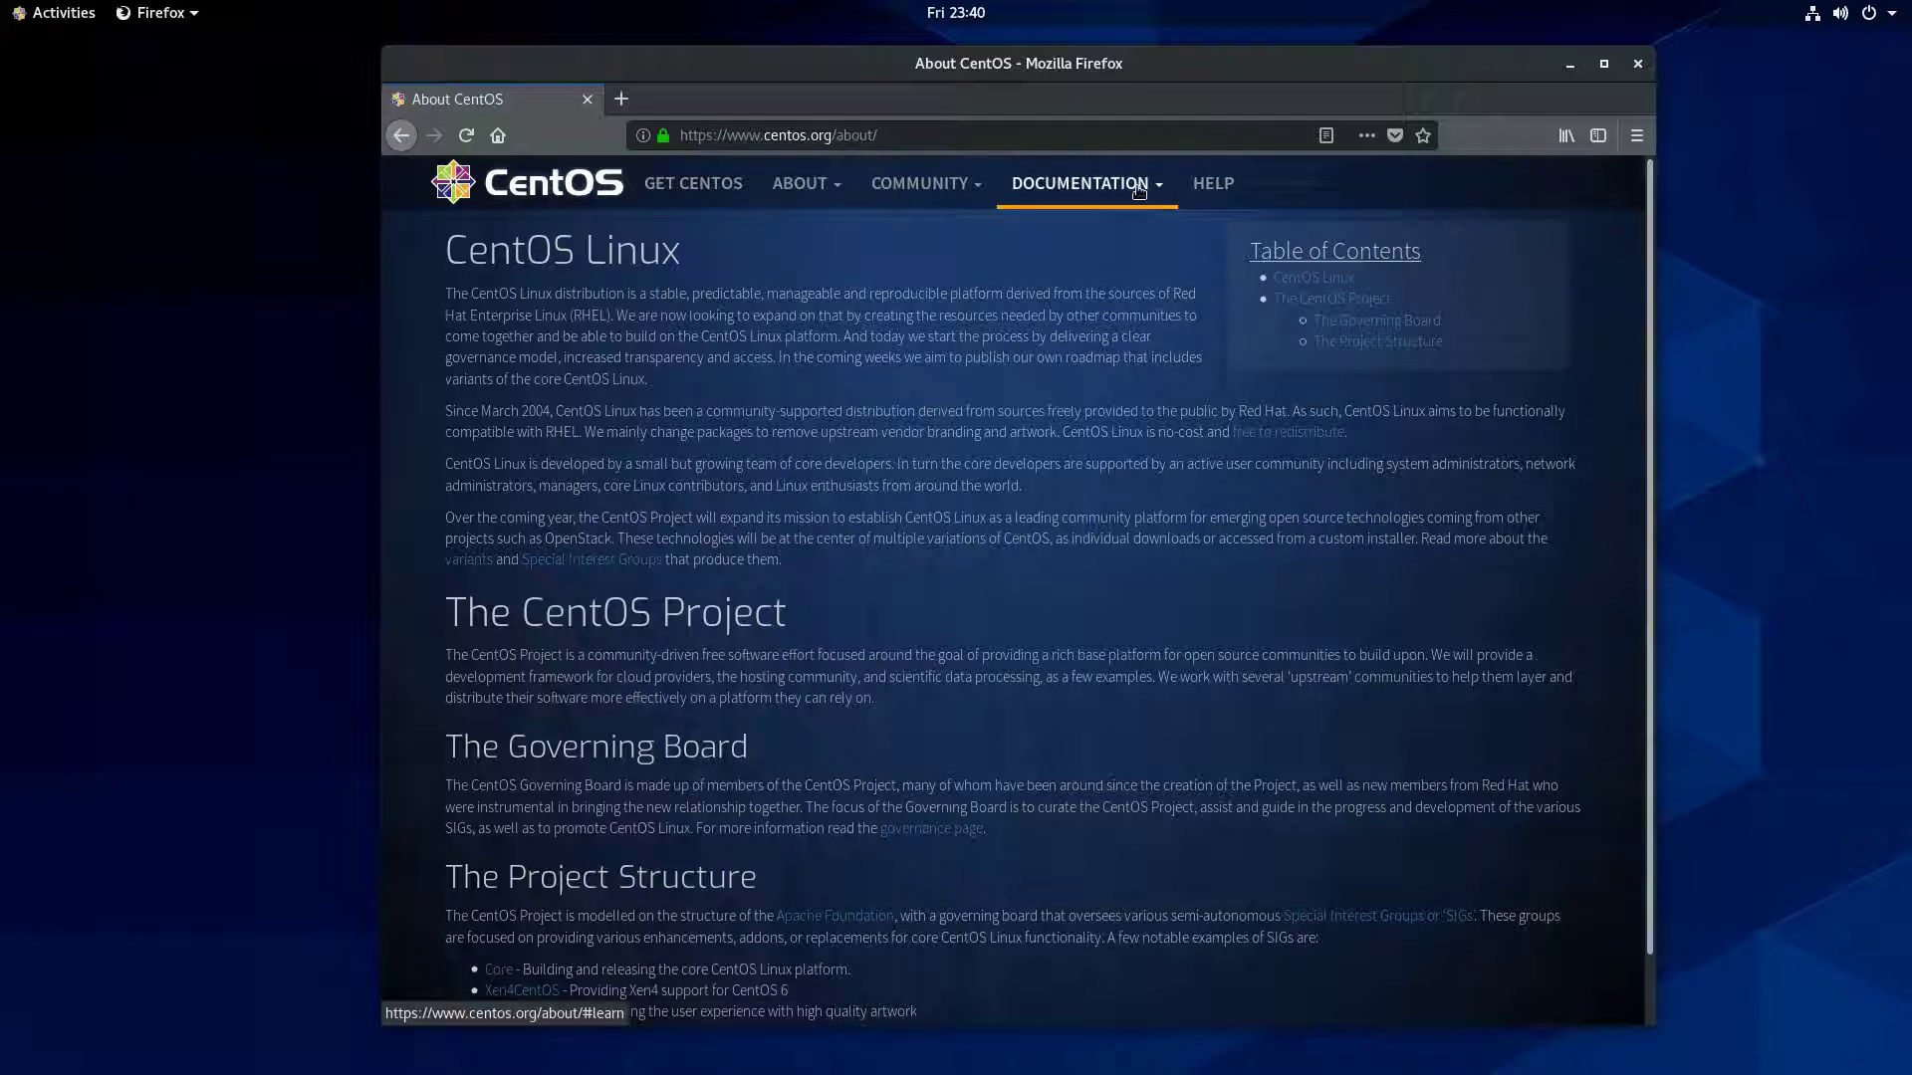
{"action": "key", "text": "ctrl+q"}
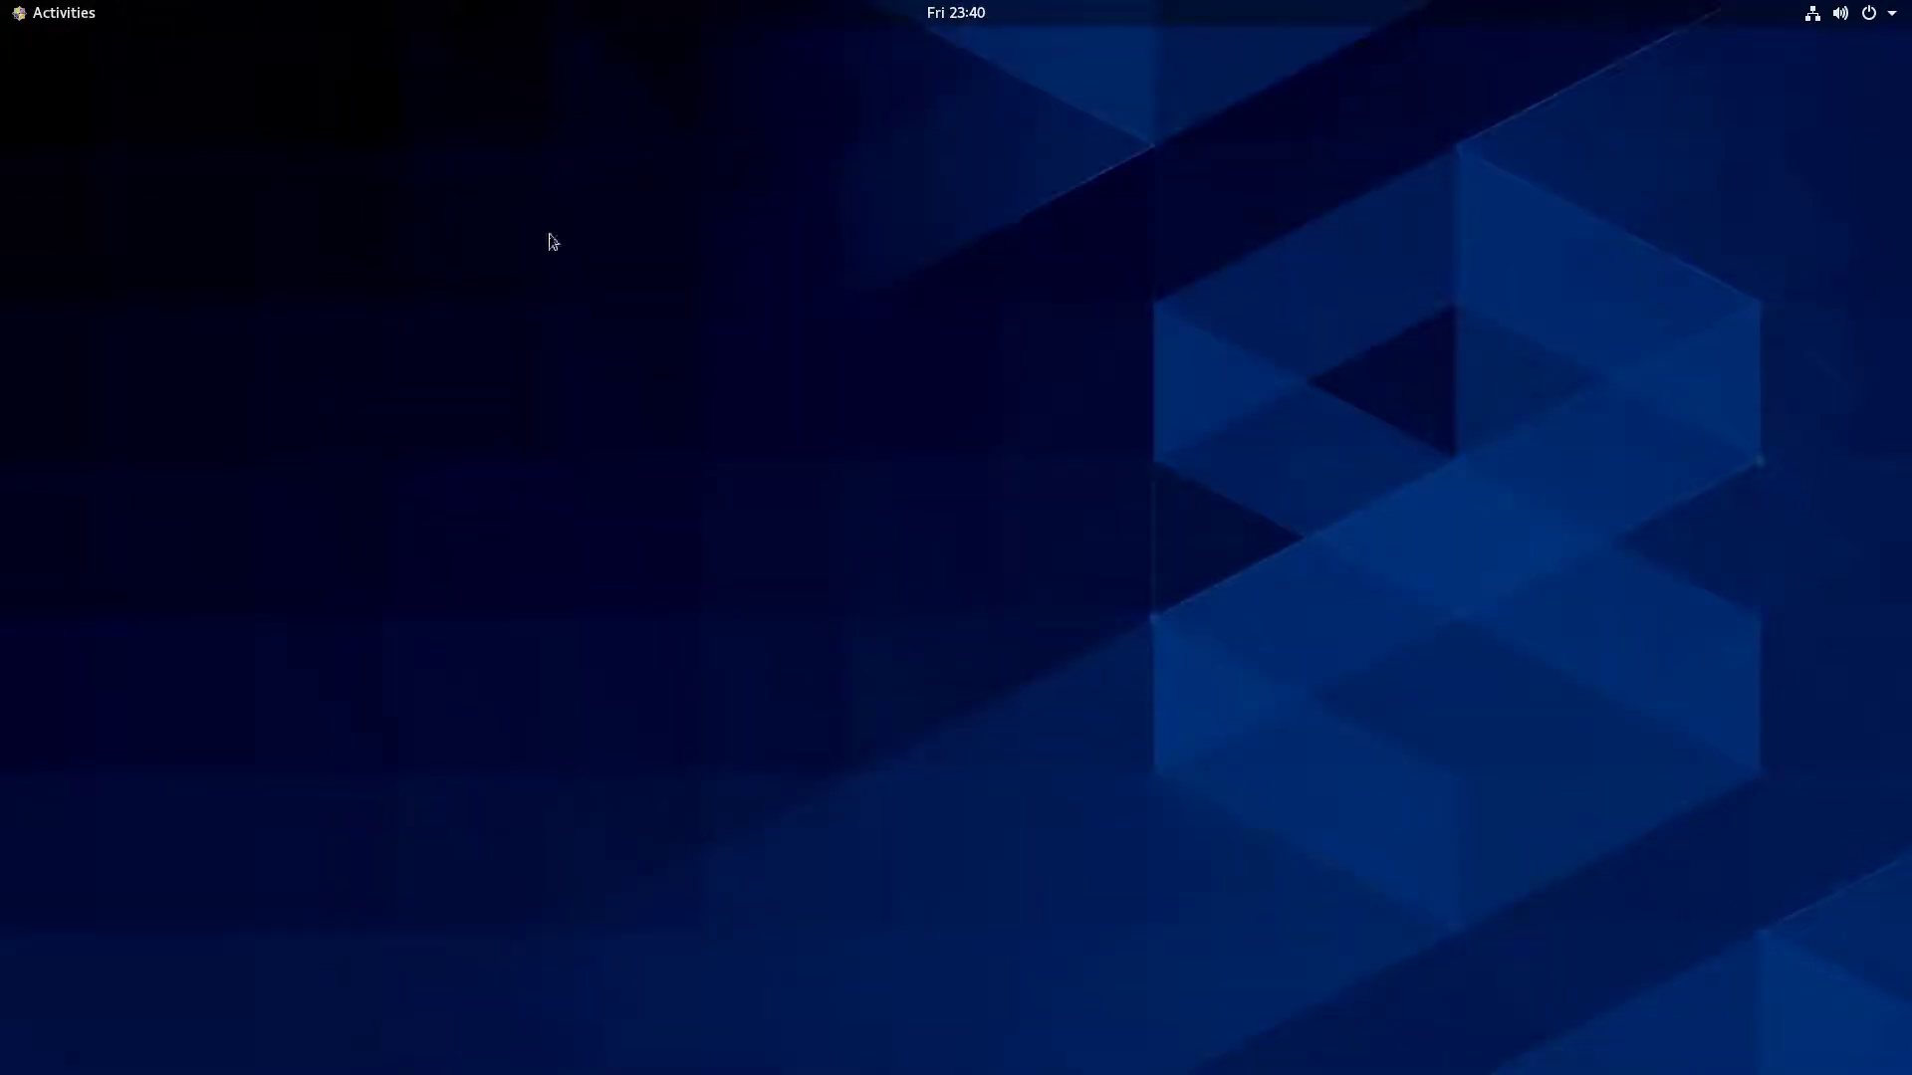
Launch System Monitor from the Utilities folder under Show Applications.
{"action": "mouse_move", "coordinate": [2, 2]}
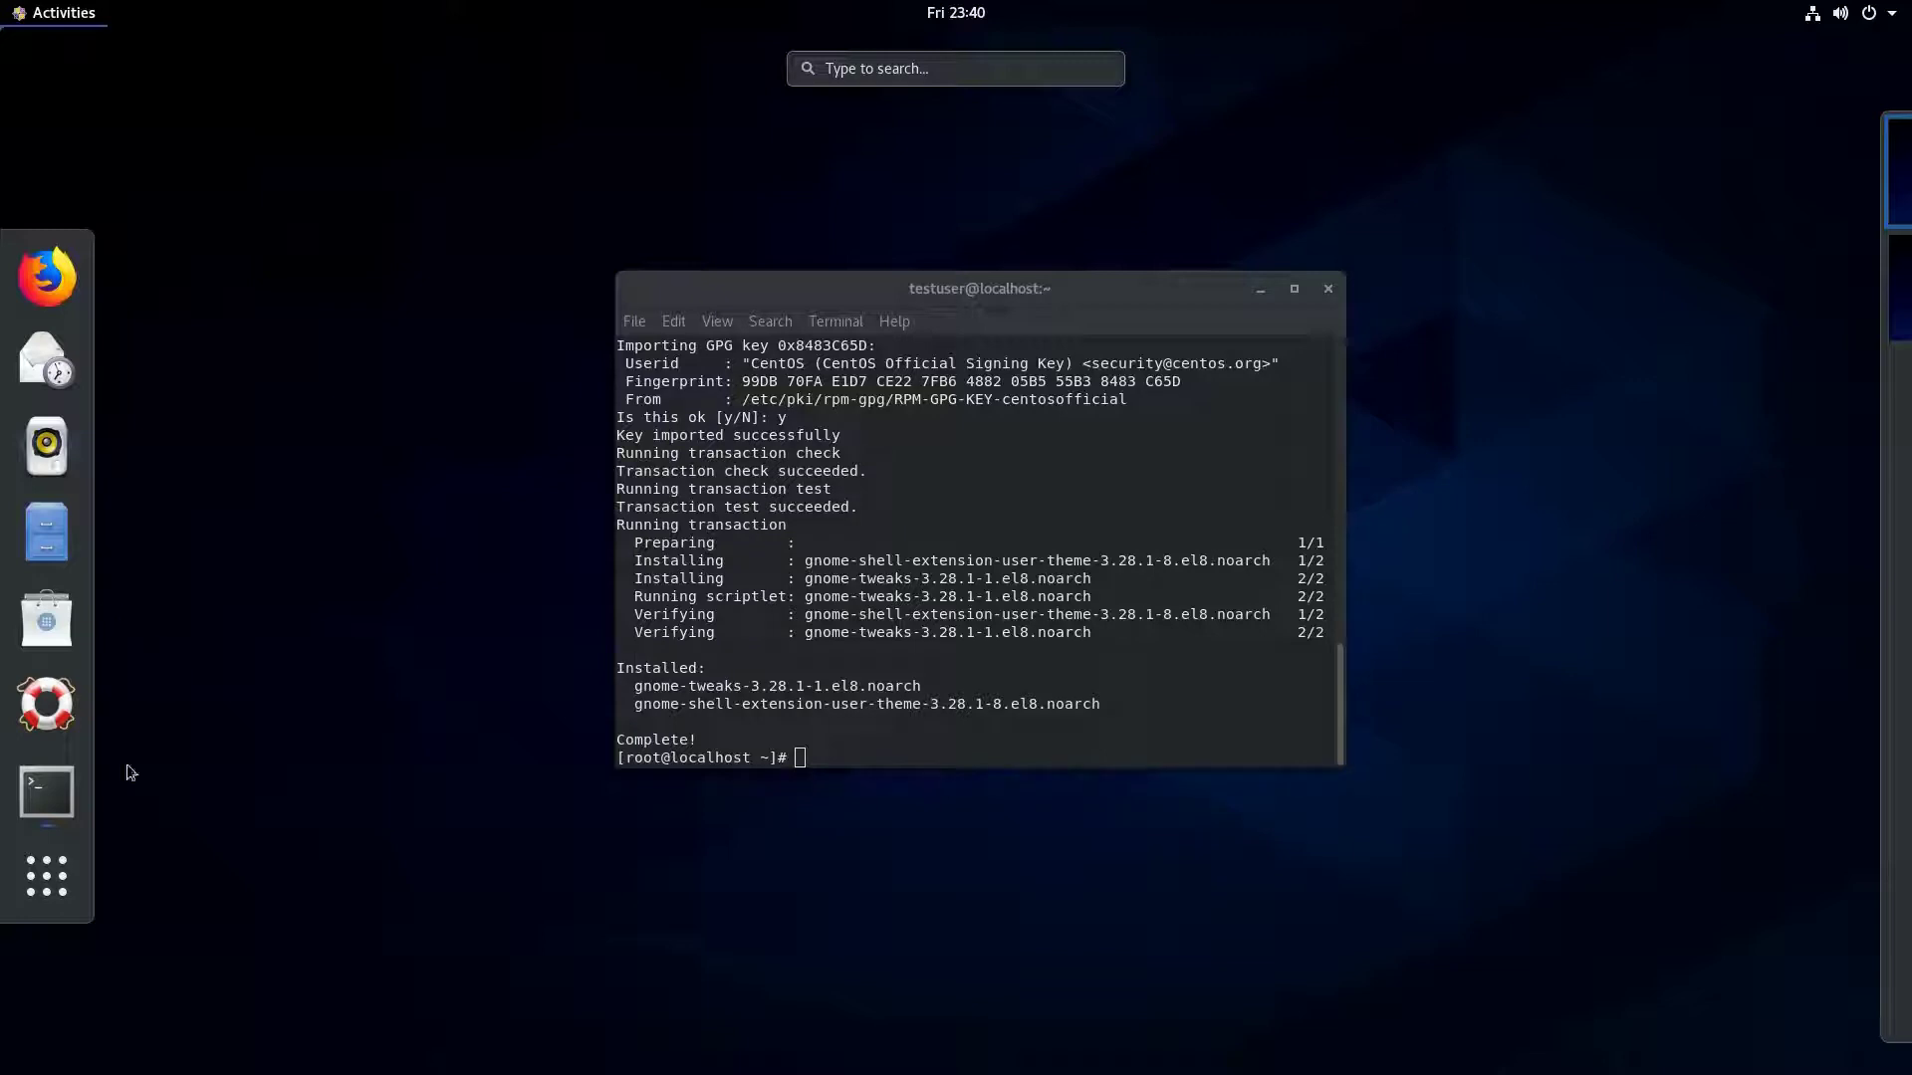
{"action": "left_click", "coordinate": [80, 875]}
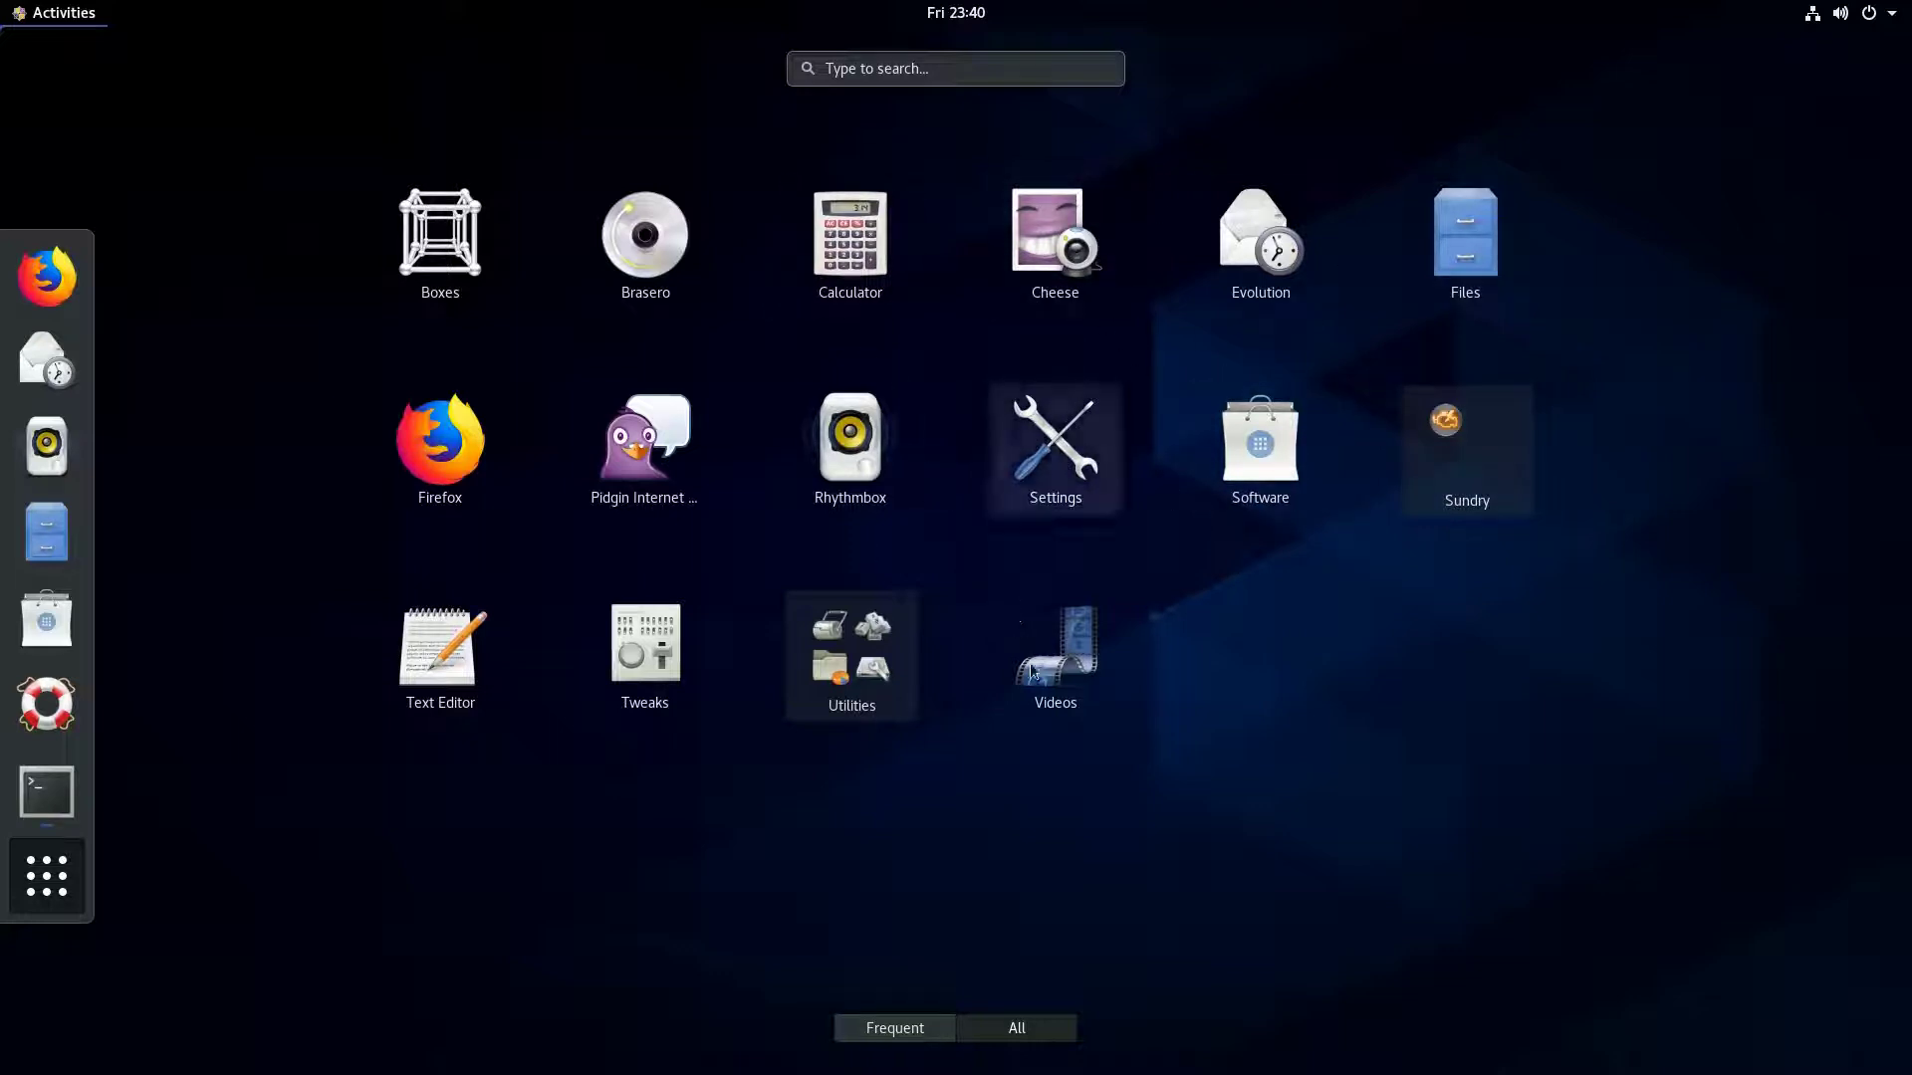
{"action": "left_click", "coordinate": [854, 674]}
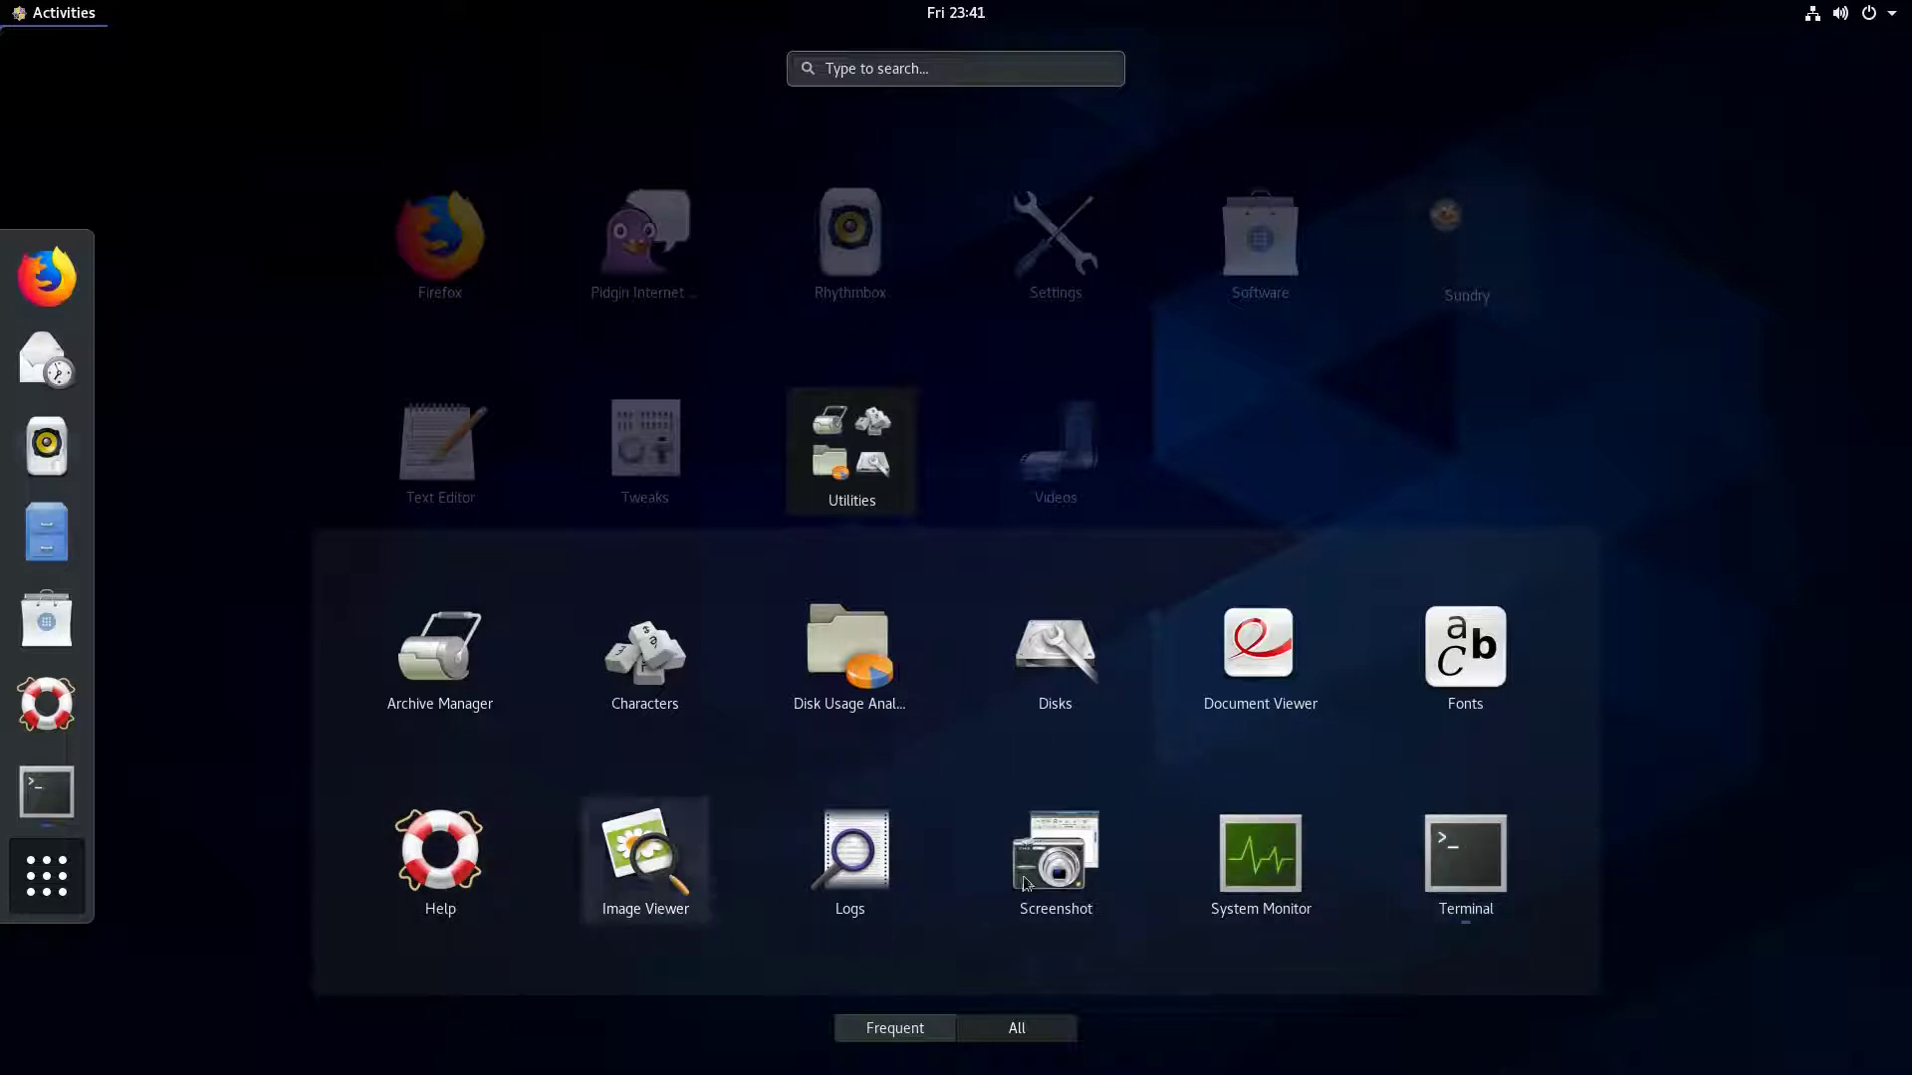
{"action": "left_click", "coordinate": [1259, 851]}
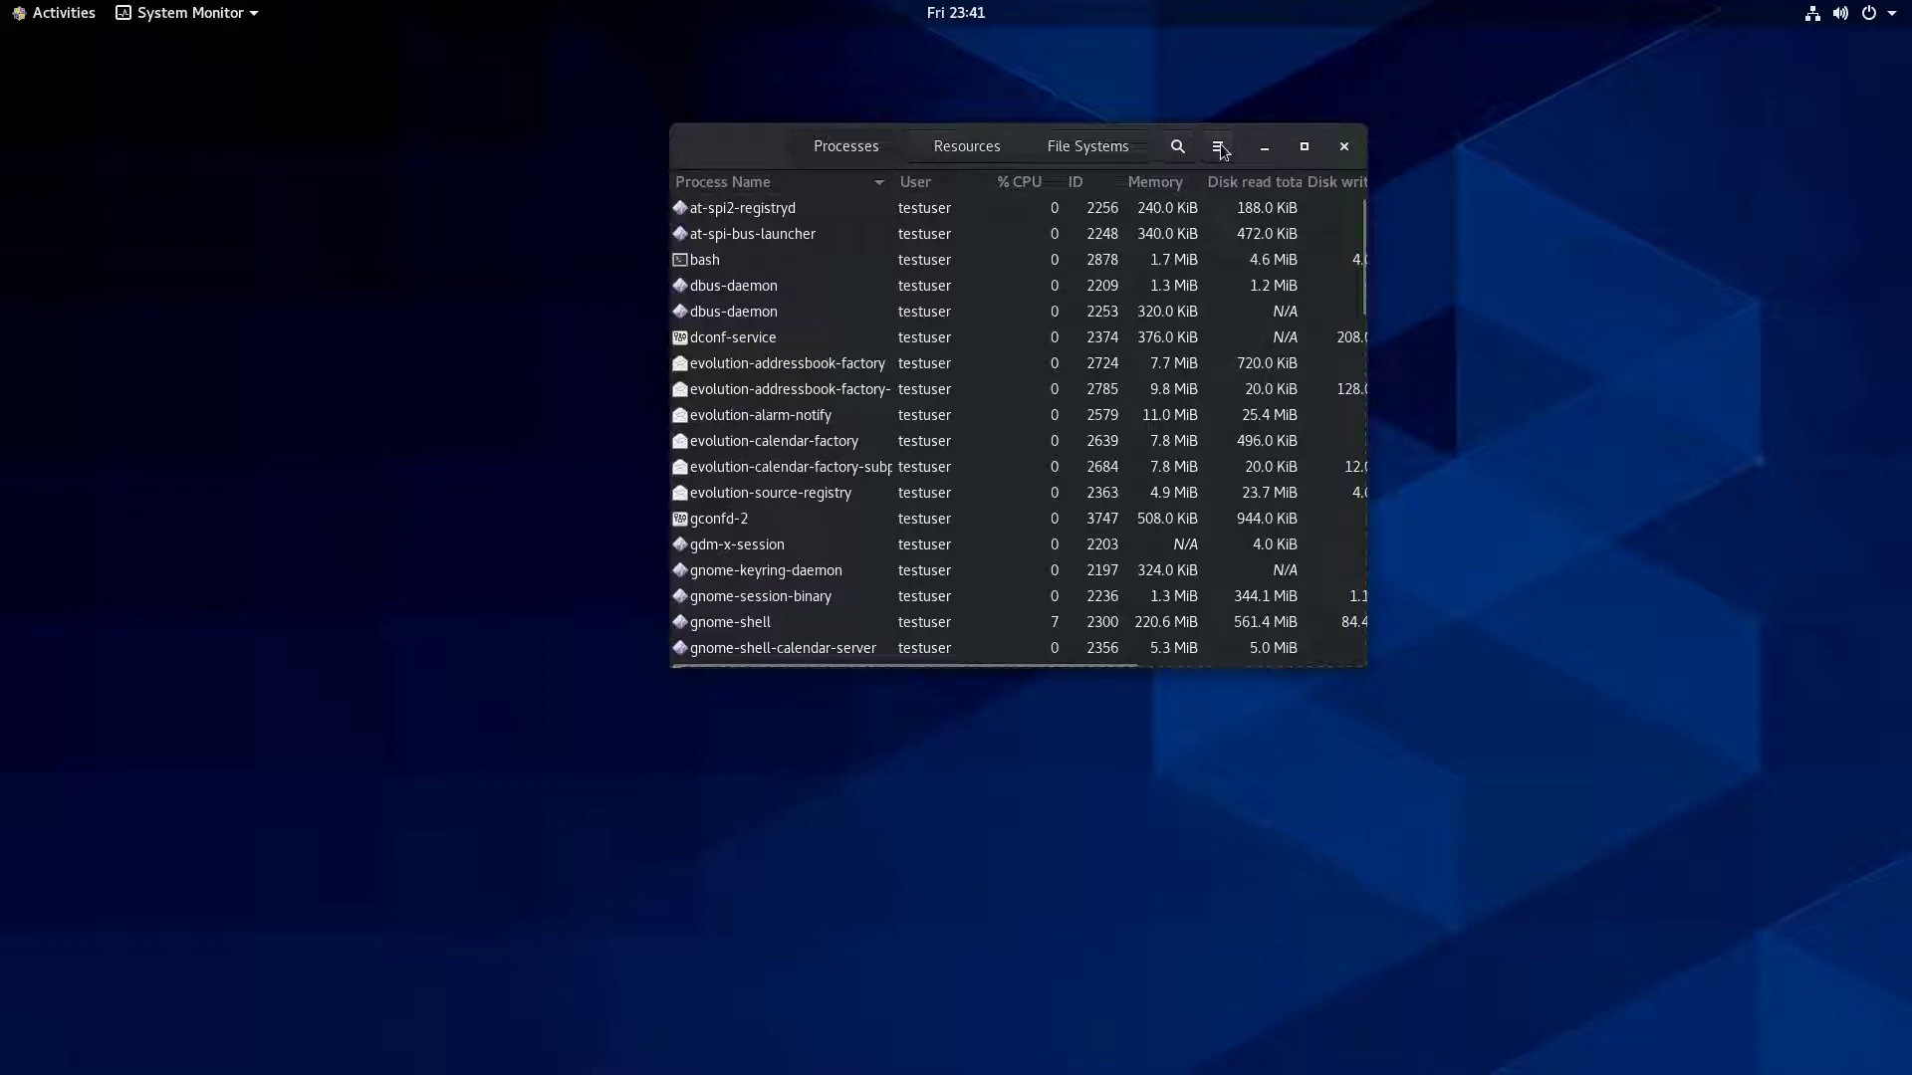
Reposition the System Monitor window and view the CPU, memory and network graphs.
{"action": "left_click_drag", "start_coordinate": [1241, 158], "coordinate": [908, 70]}
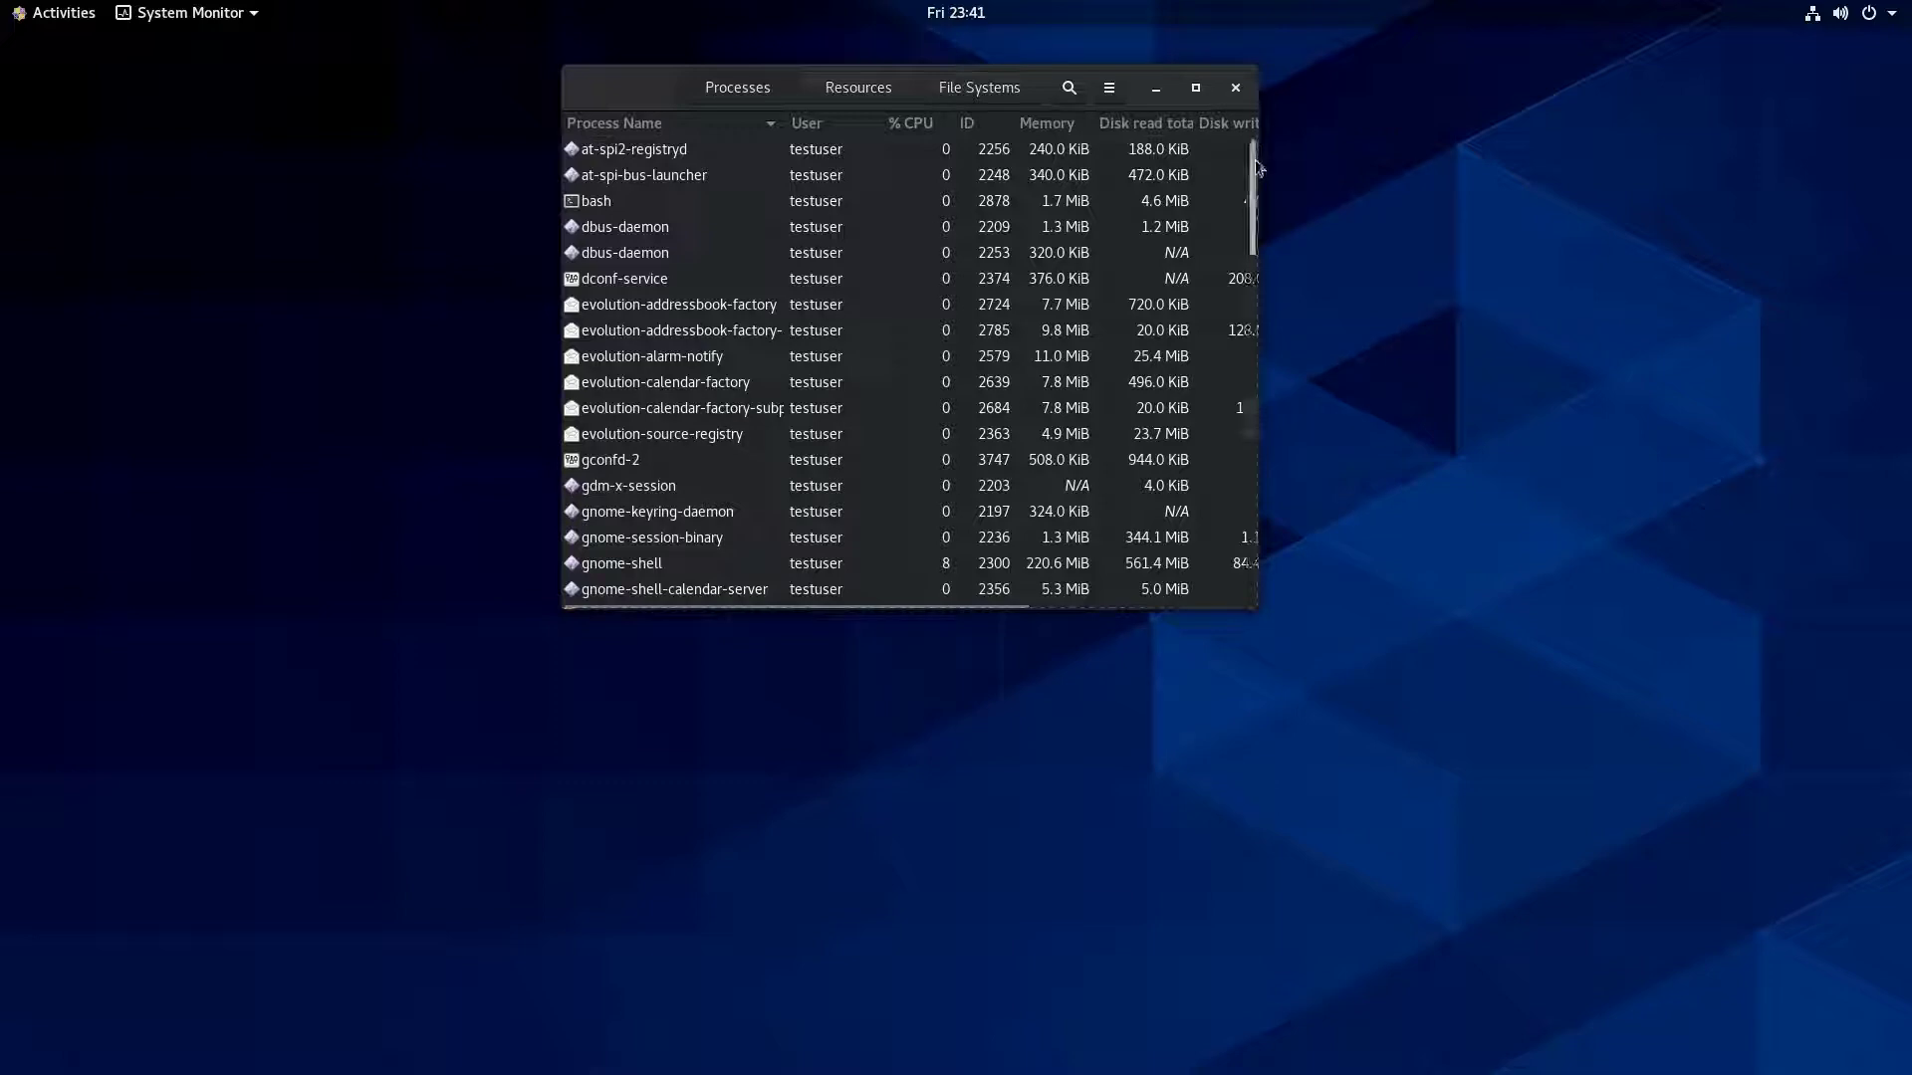
{"action": "left_click_drag", "start_coordinate": [1255, 170], "coordinate": [1193, 135]}
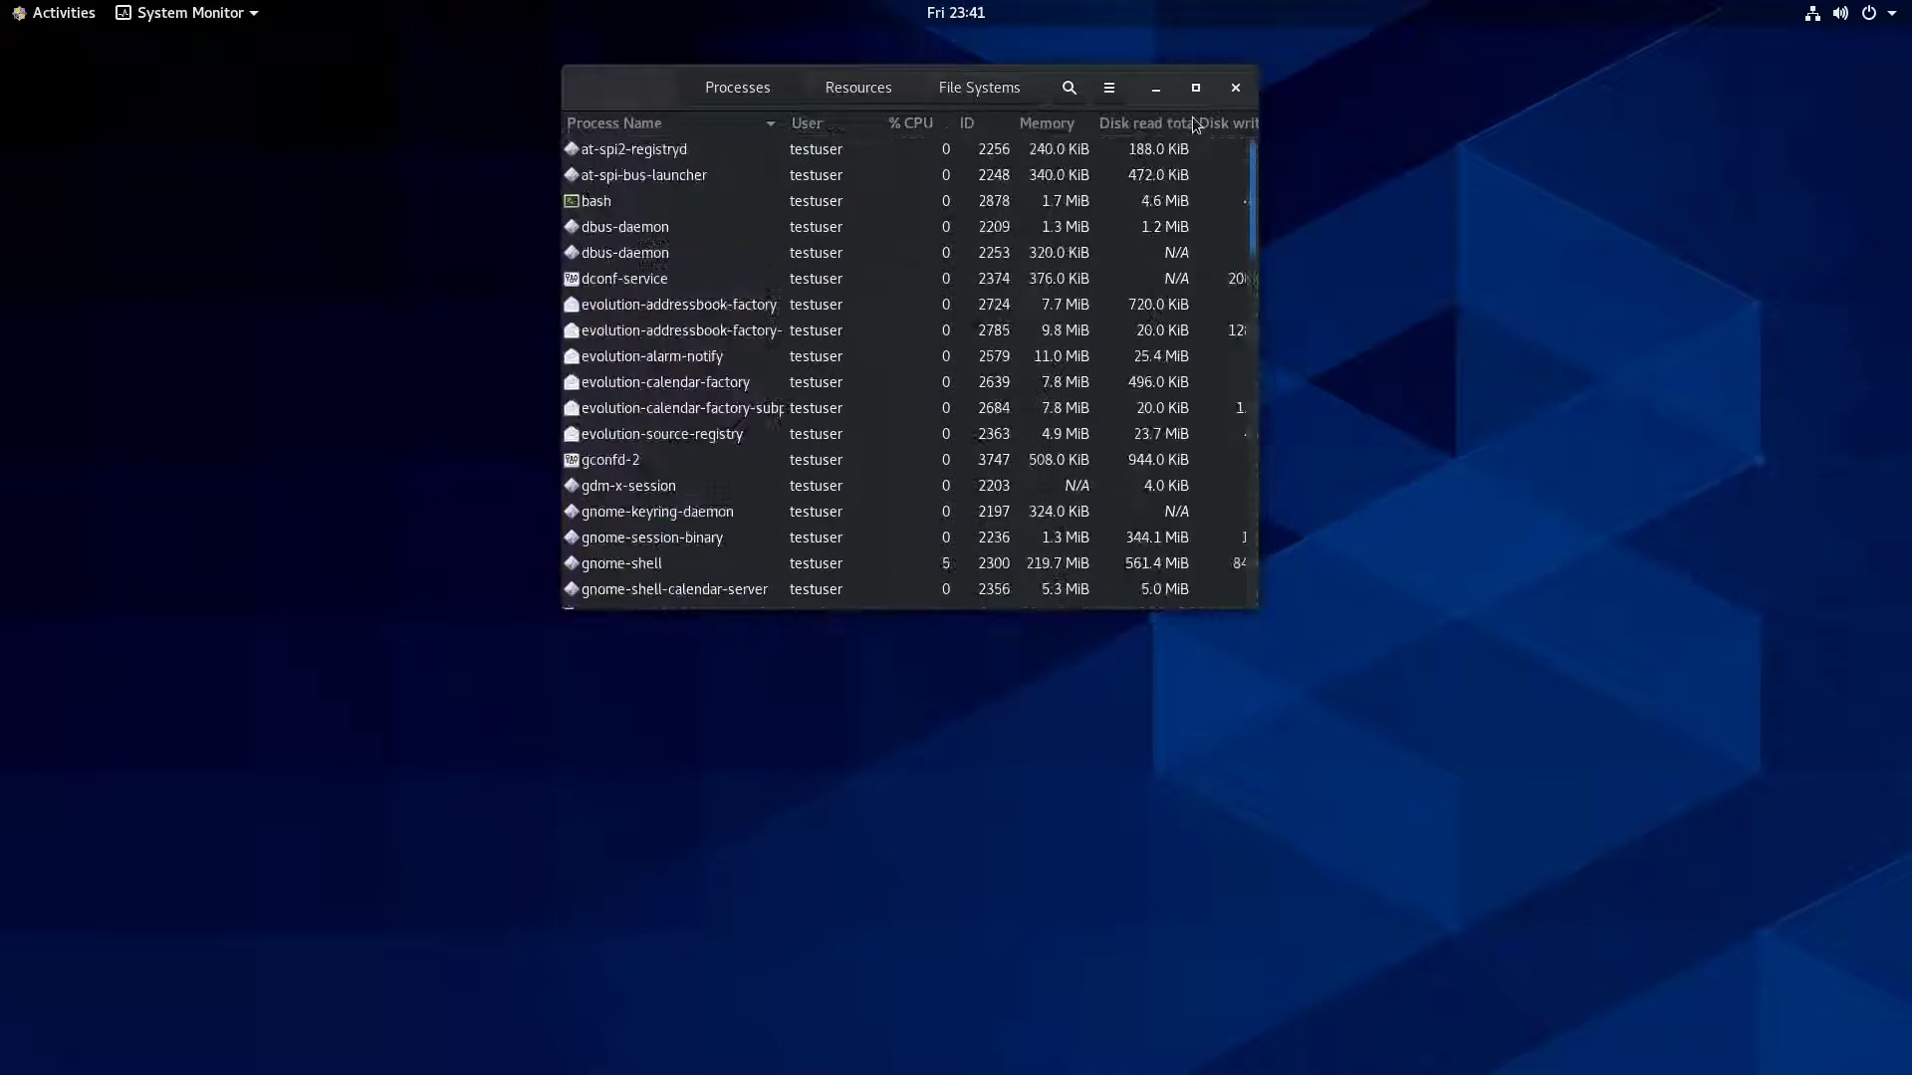
{"action": "left_click", "coordinate": [837, 88]}
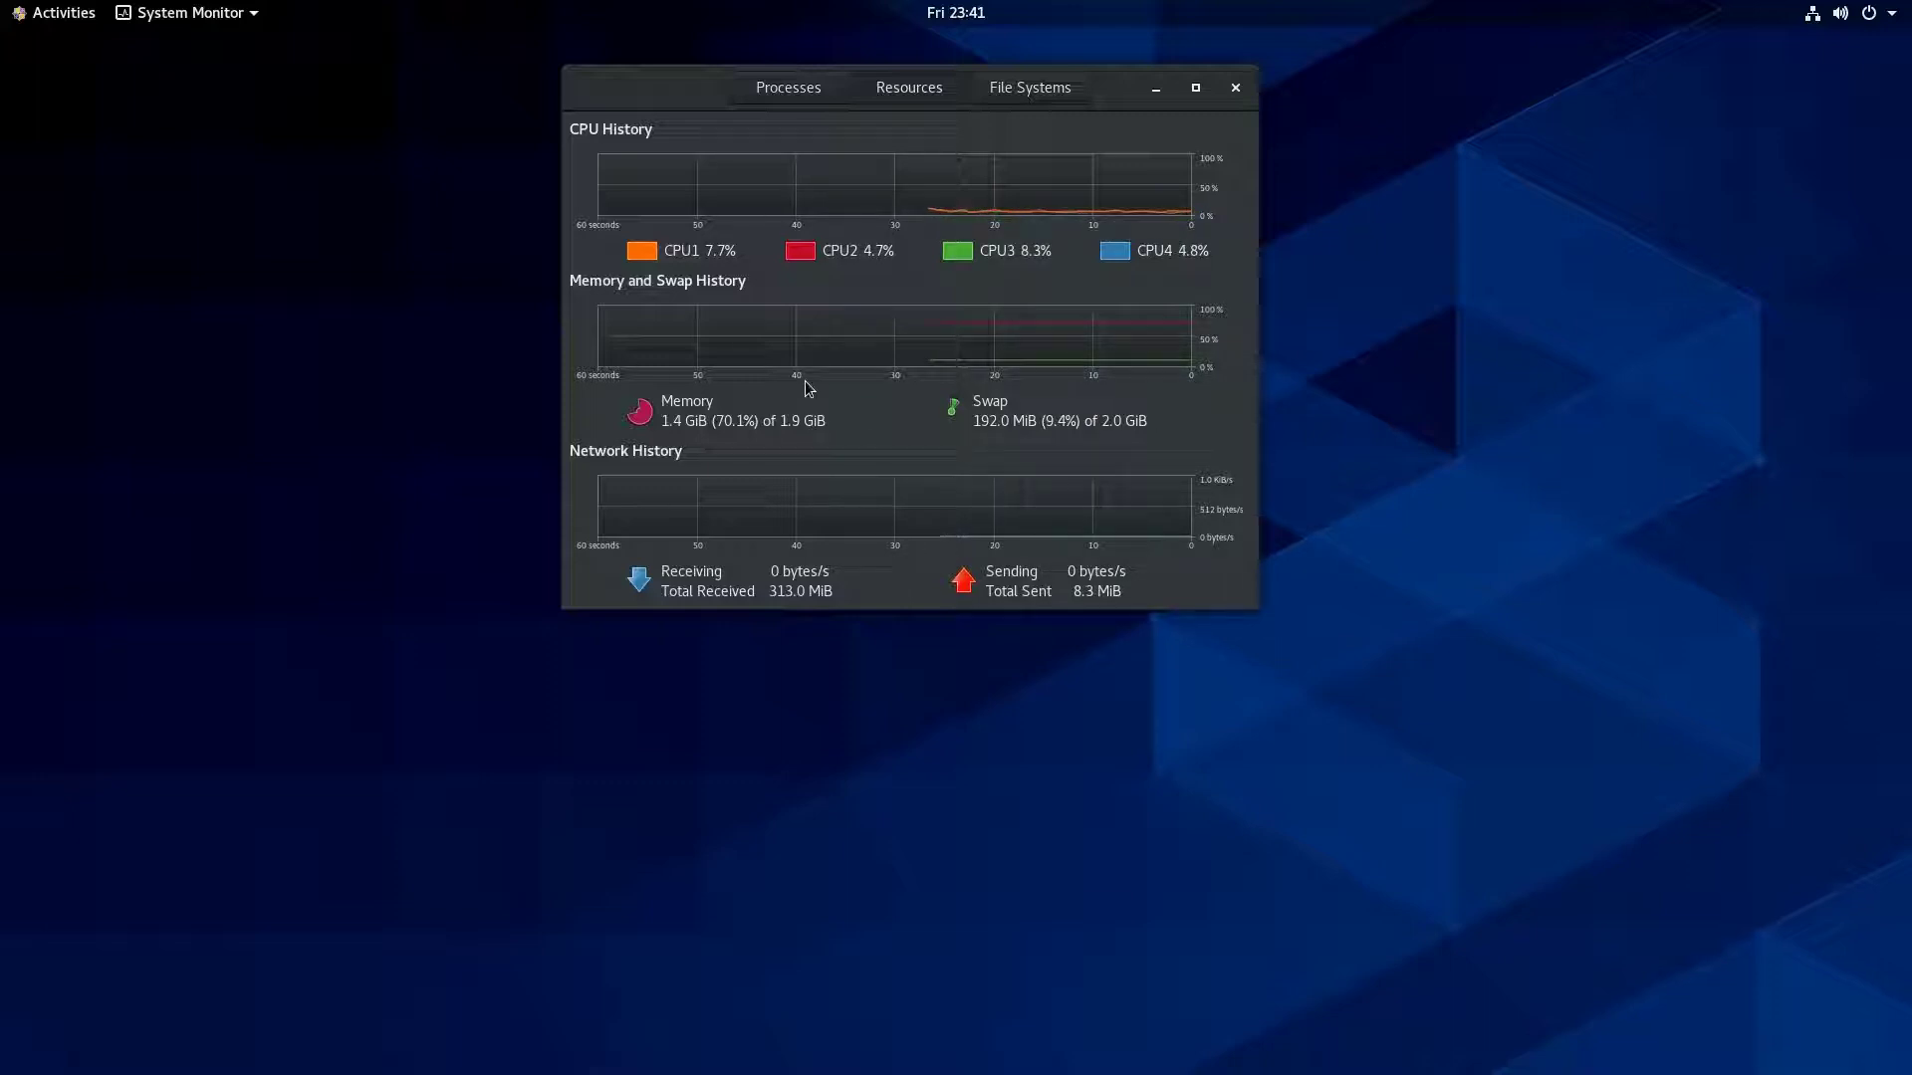
On File Systems, enlarge the window and widen the Device and Directory columns to show full names.
{"action": "left_click", "coordinate": [1031, 87]}
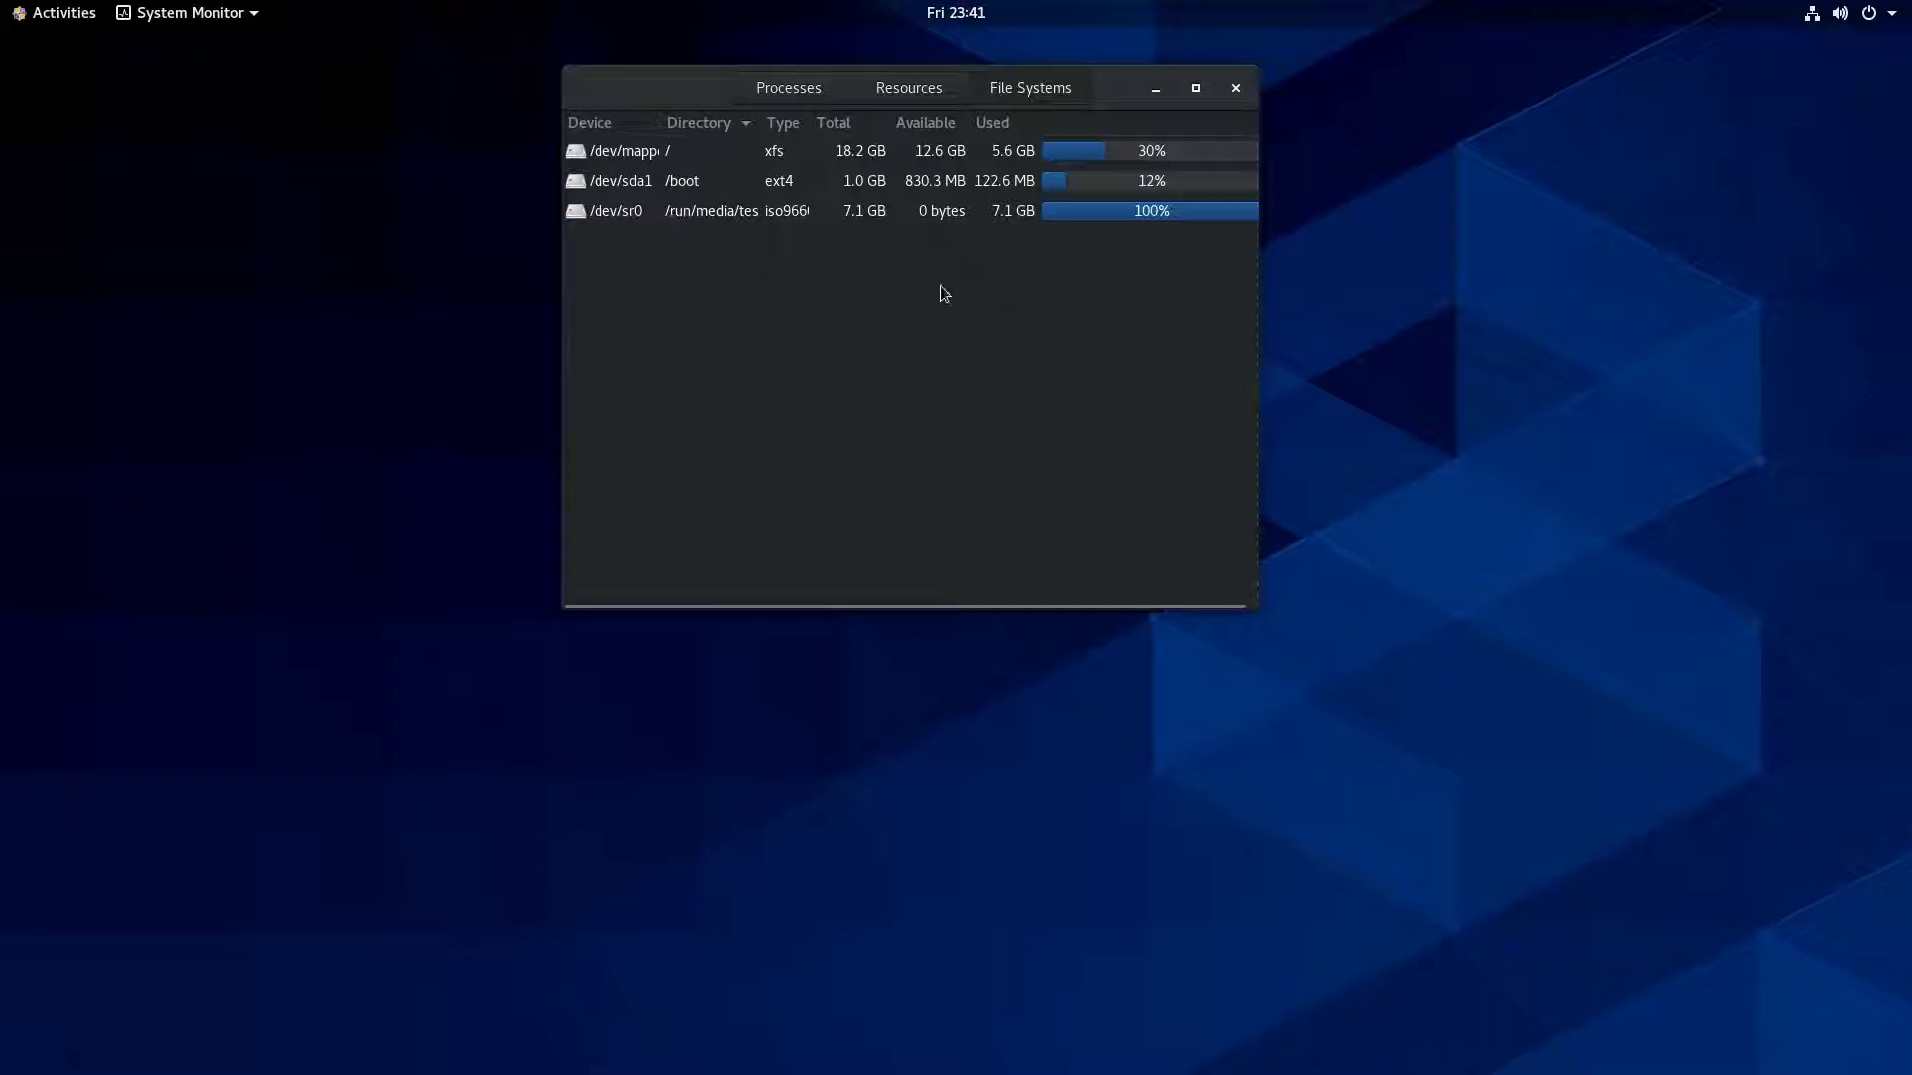
{"action": "left_click", "coordinate": [695, 195]}
{"action": "left_click", "coordinate": [730, 217]}
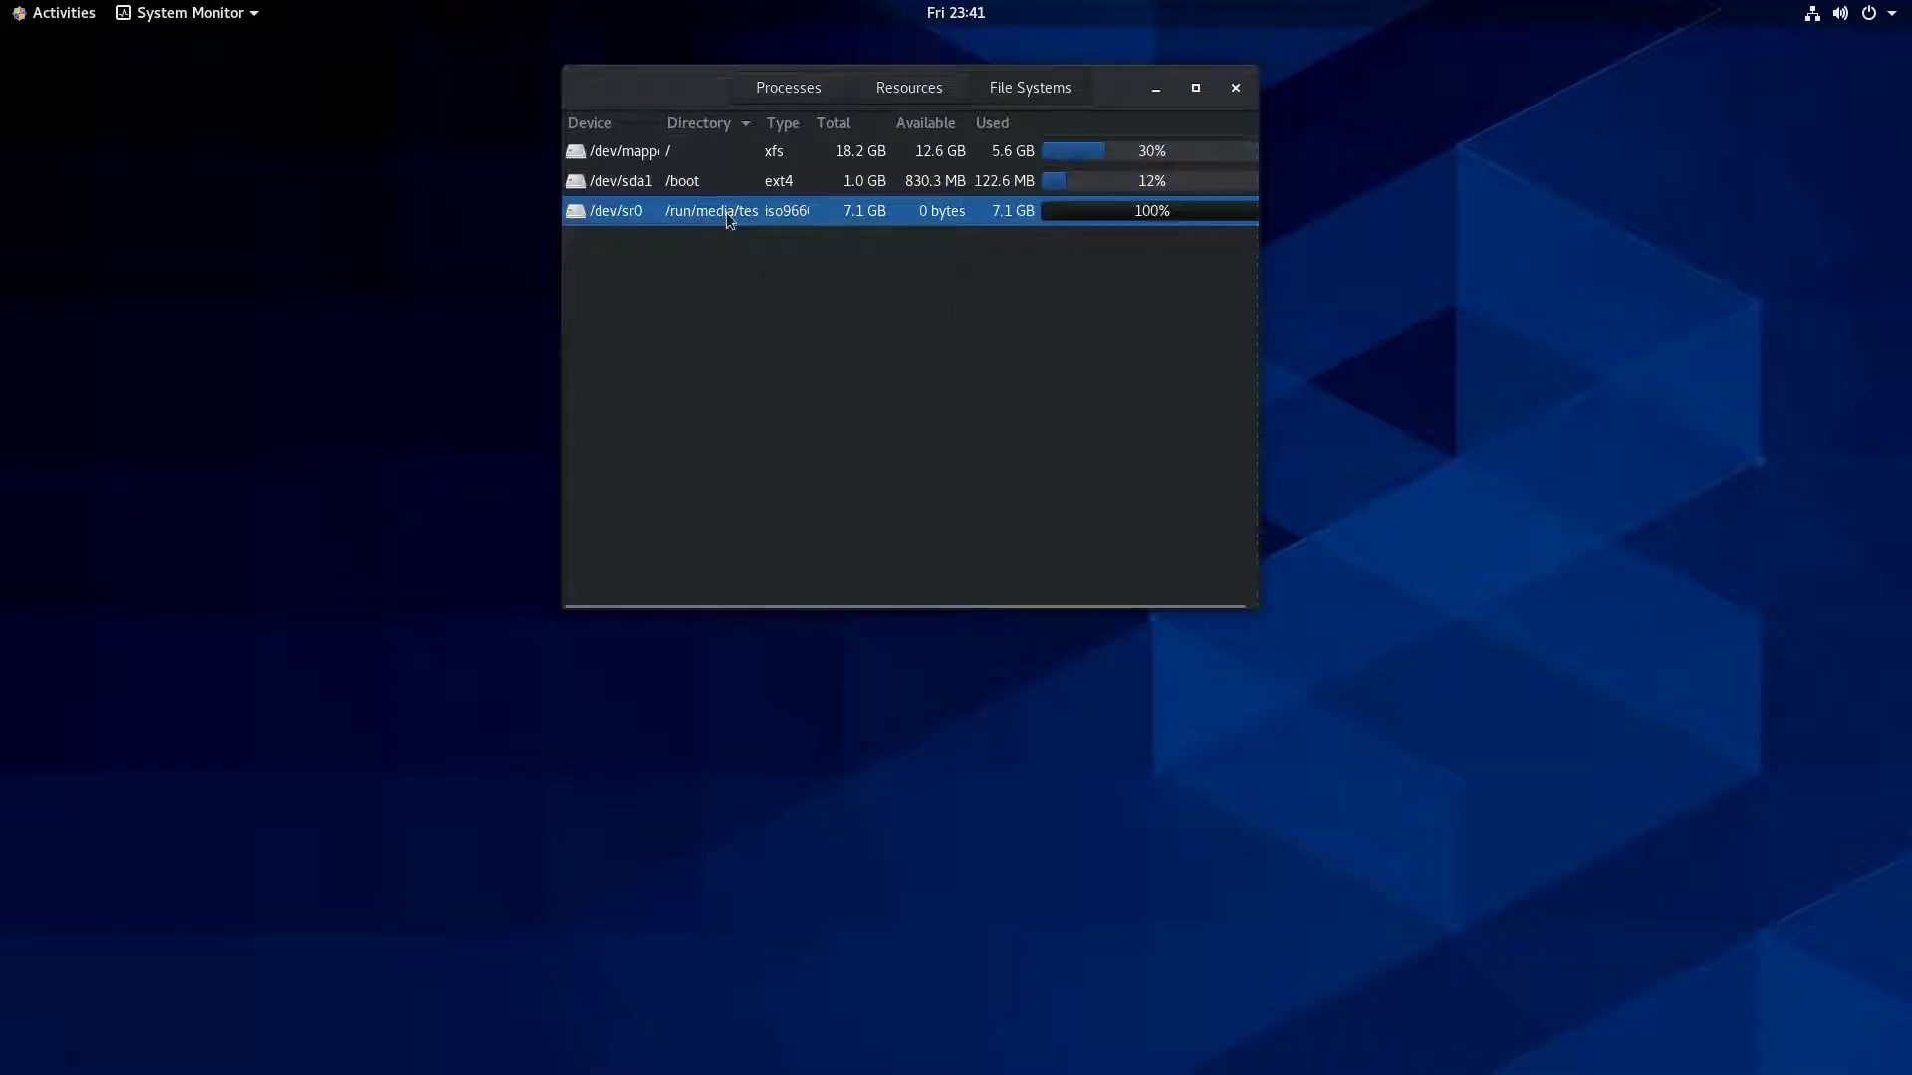
{"action": "left_click", "coordinate": [760, 157]}
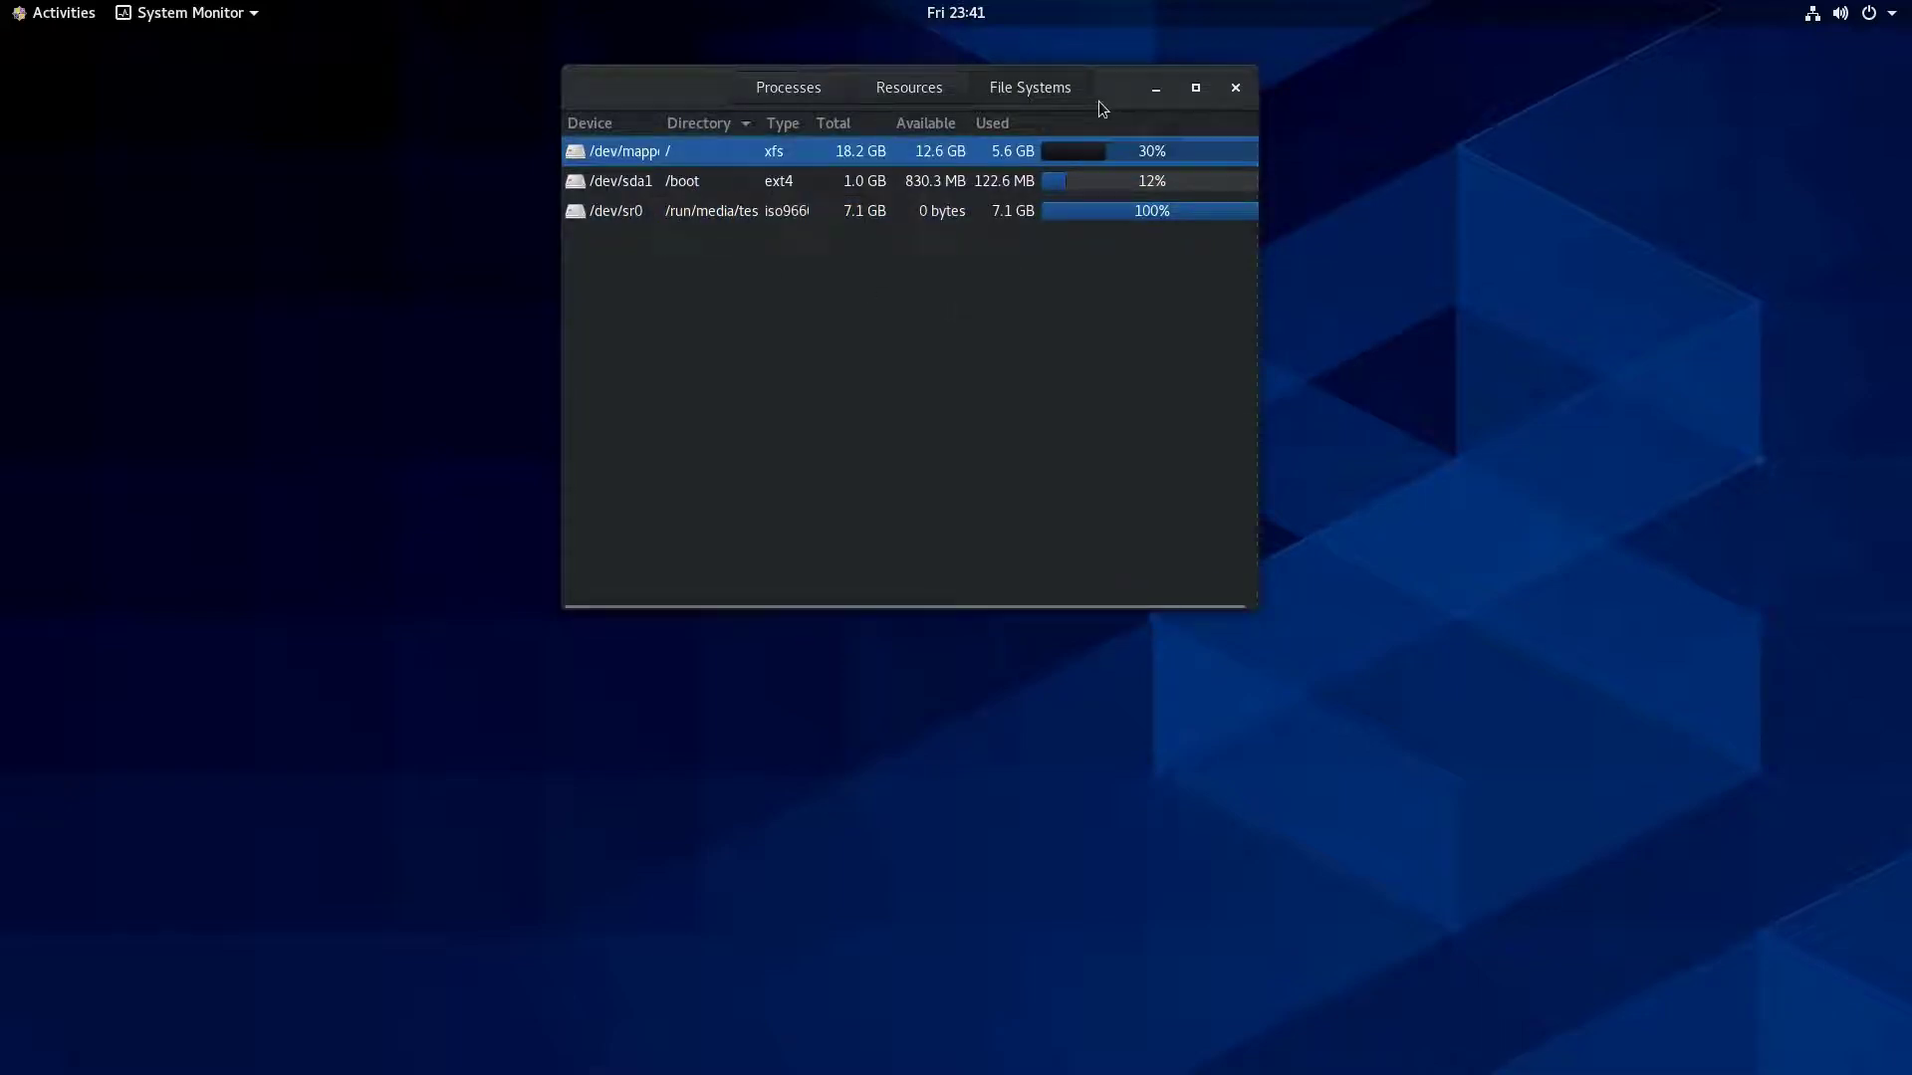
{"action": "left_click_drag", "start_coordinate": [1103, 108], "coordinate": [1236, 104]}
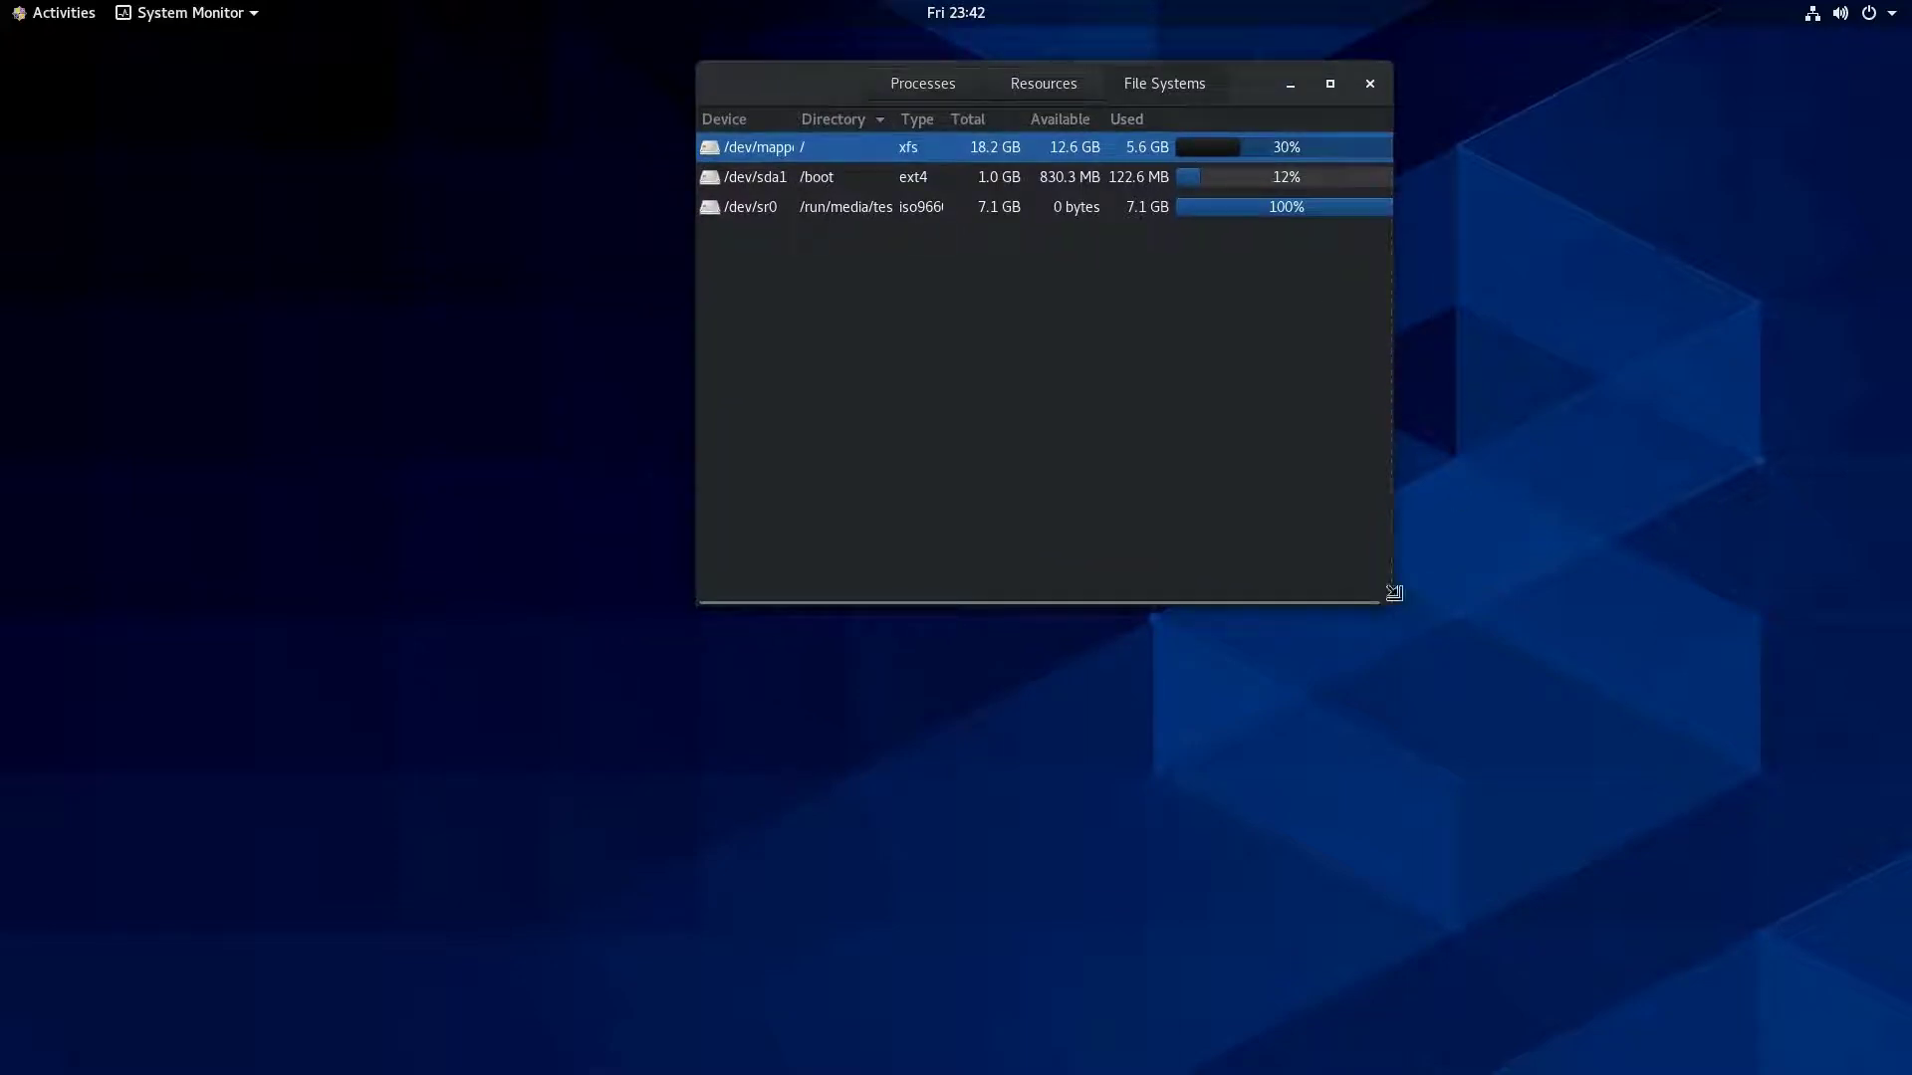
{"action": "left_click_drag", "start_coordinate": [1393, 593], "coordinate": [1683, 749]}
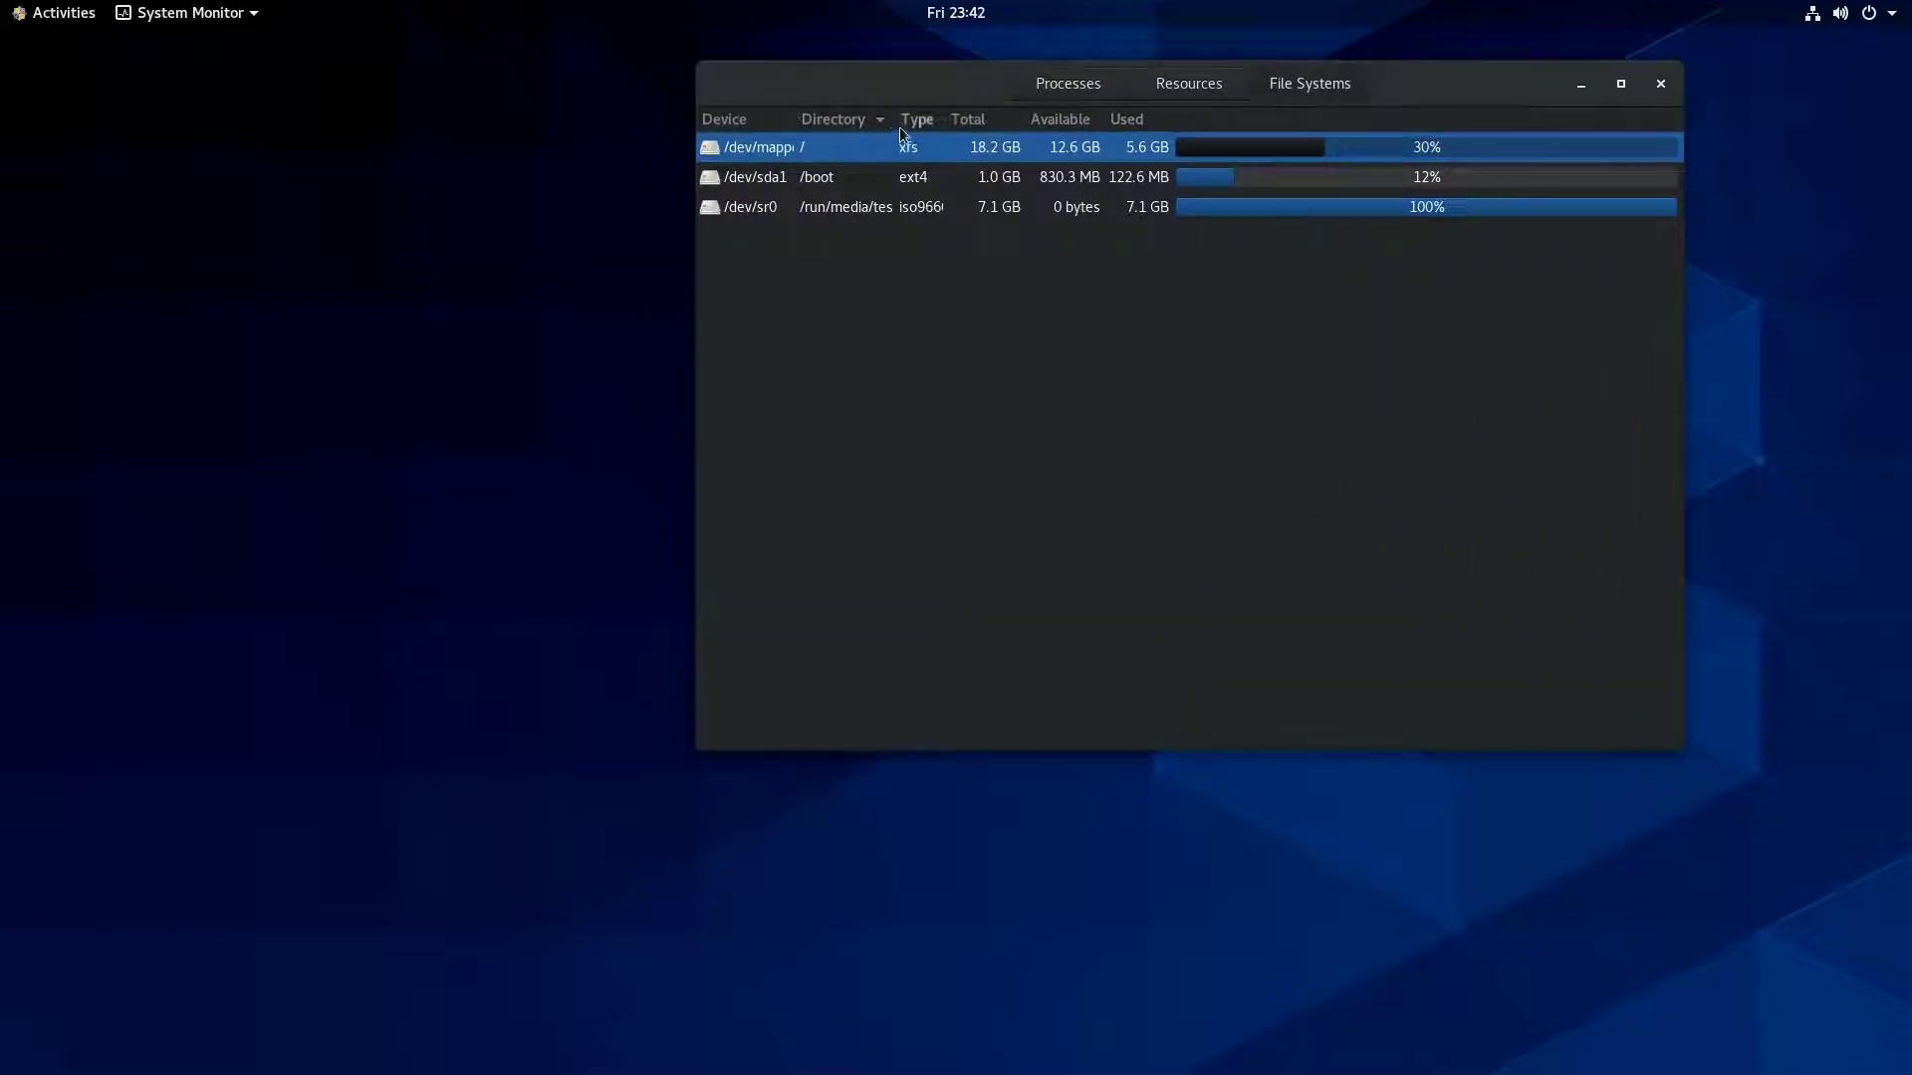
{"action": "left_click_drag", "start_coordinate": [892, 127], "coordinate": [1008, 127]}
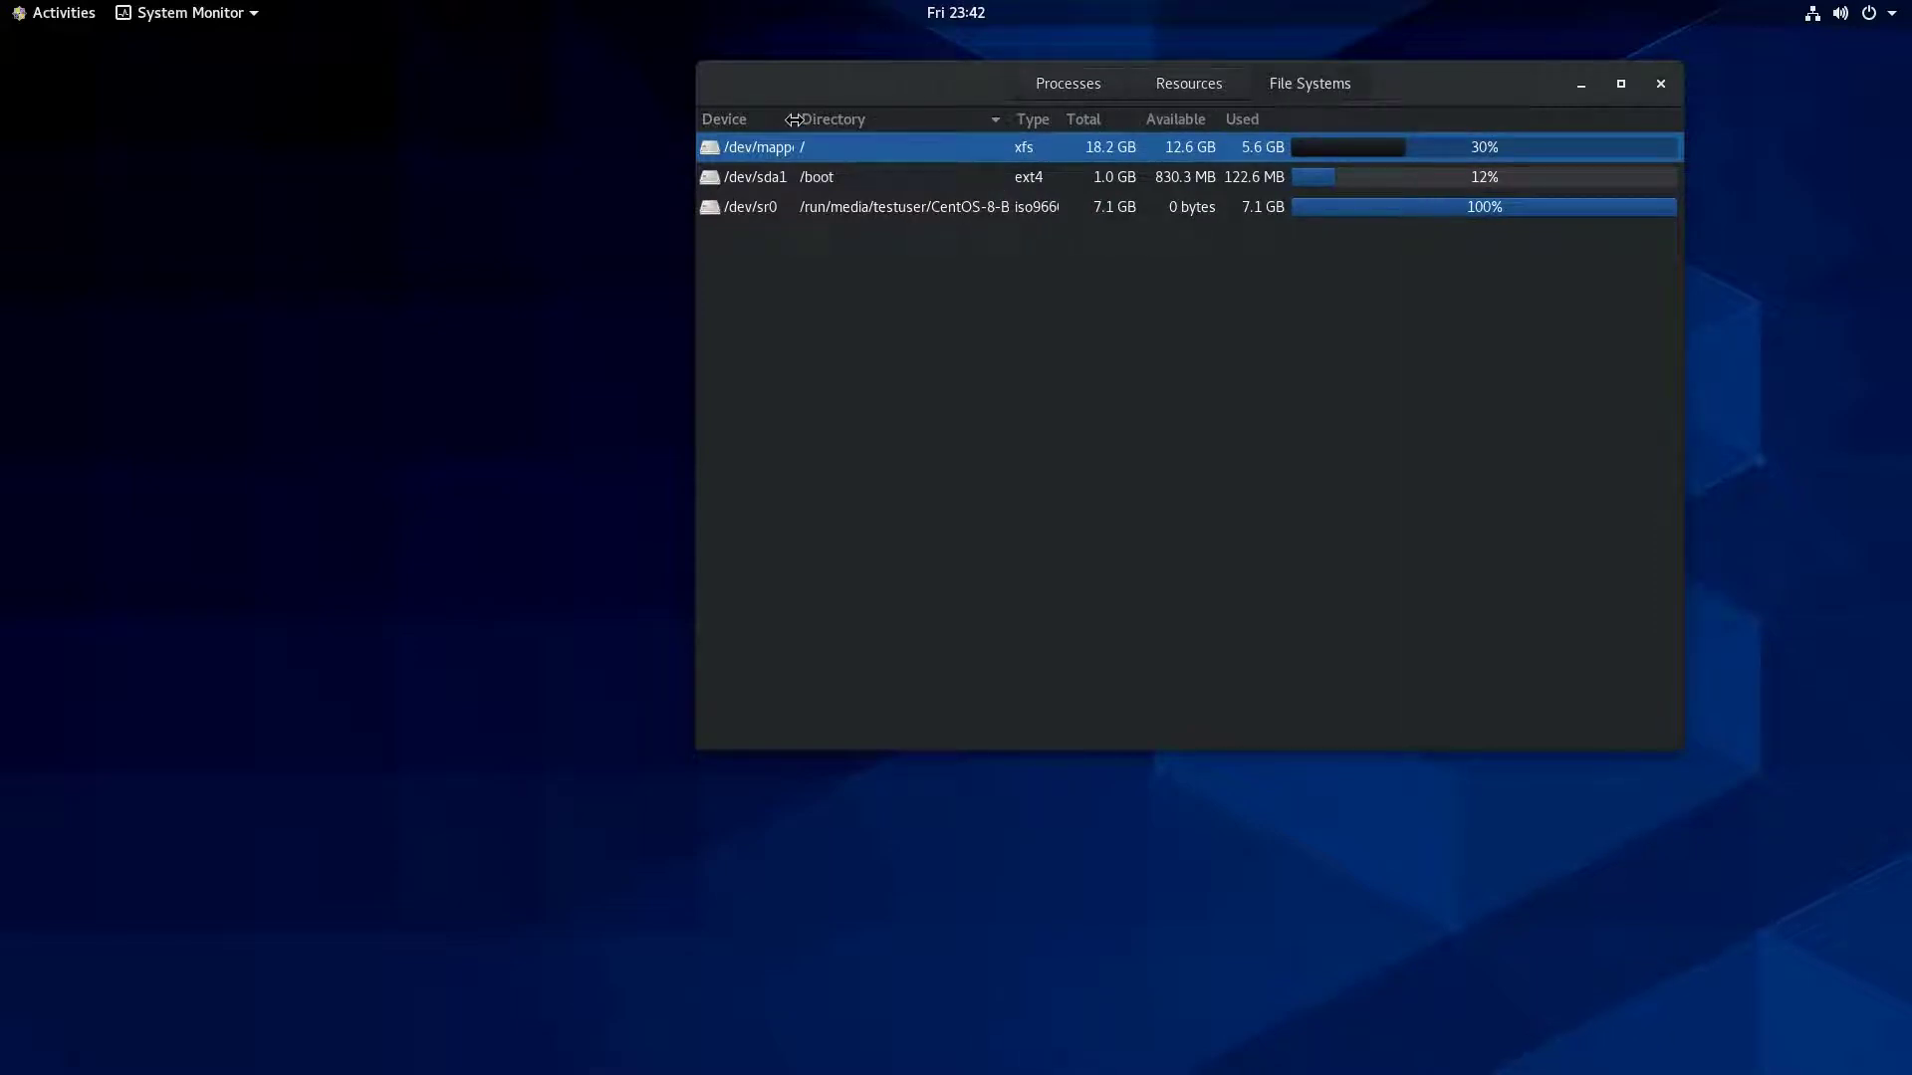
{"action": "left_click_drag", "start_coordinate": [795, 129], "coordinate": [898, 130]}
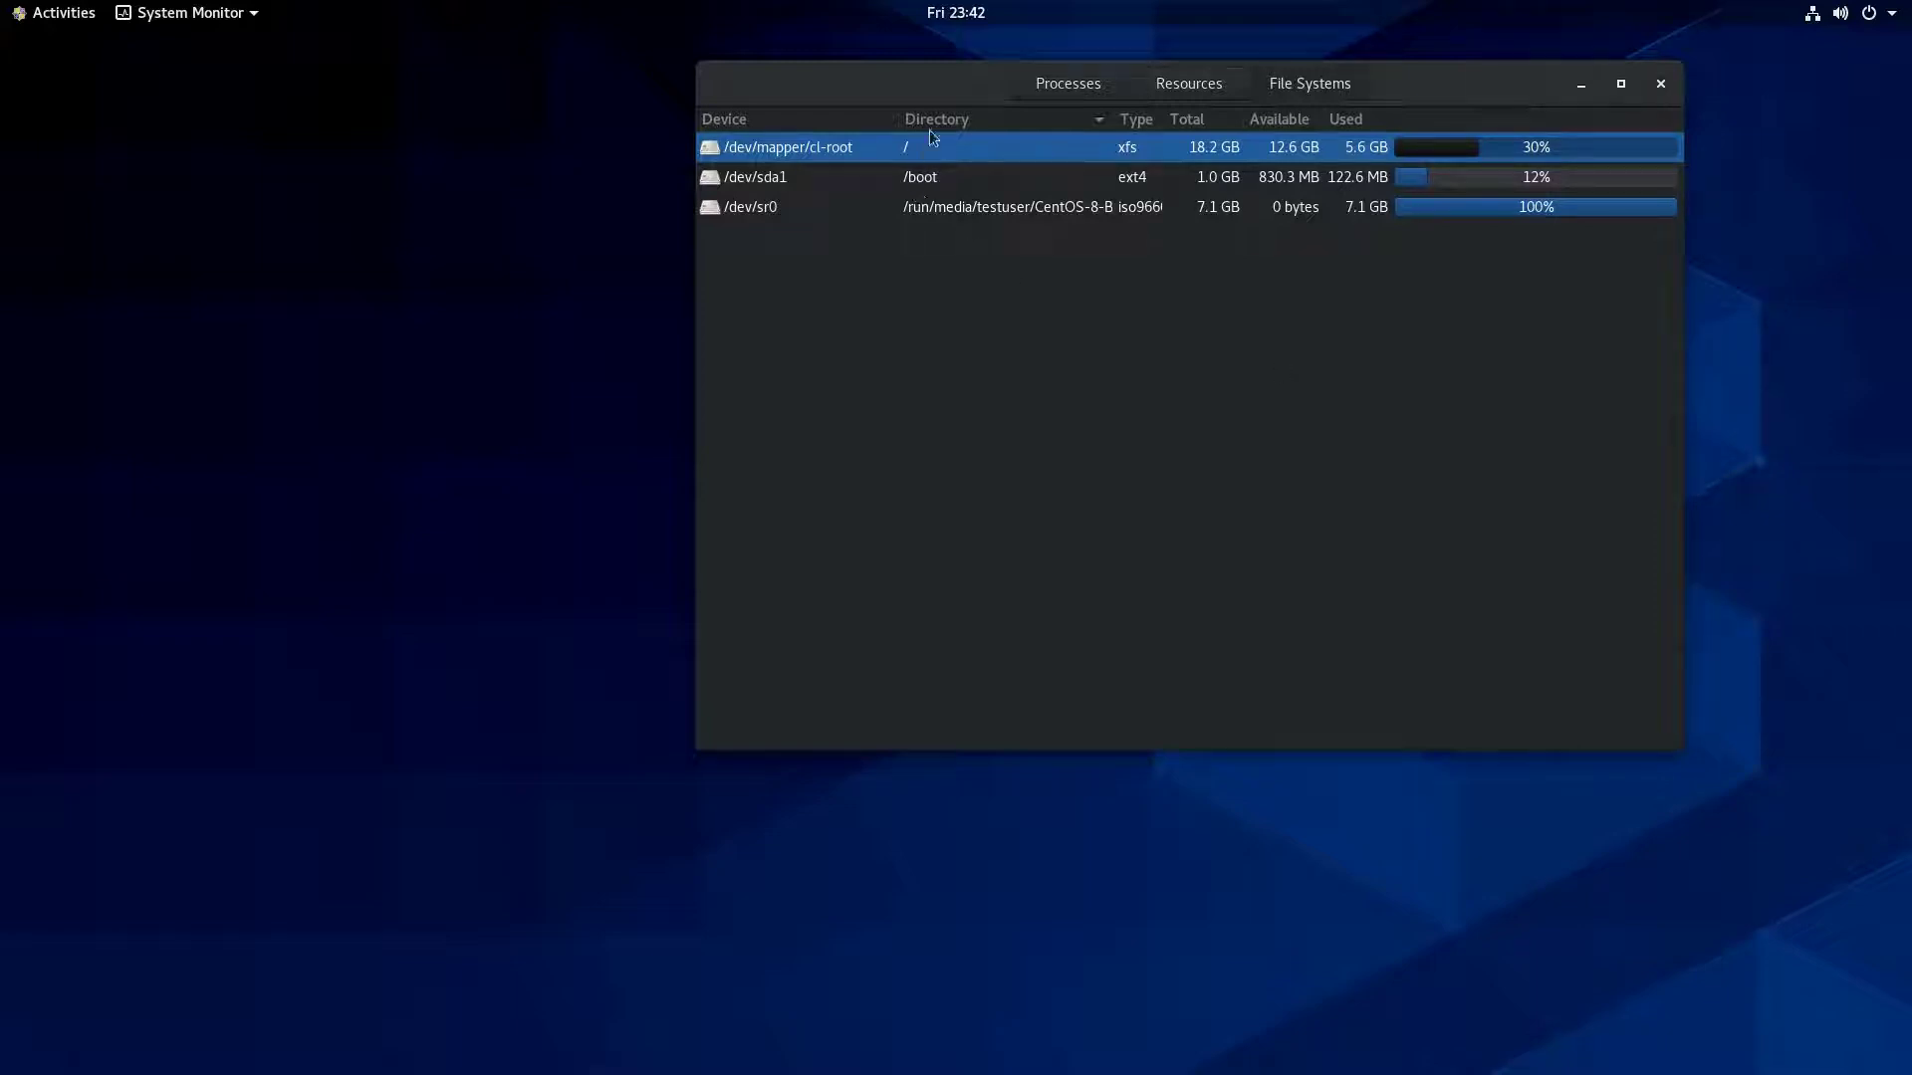
Move the window back and return to the Resources usage graphs.
{"action": "left_click_drag", "start_coordinate": [911, 83], "coordinate": [658, 135]}
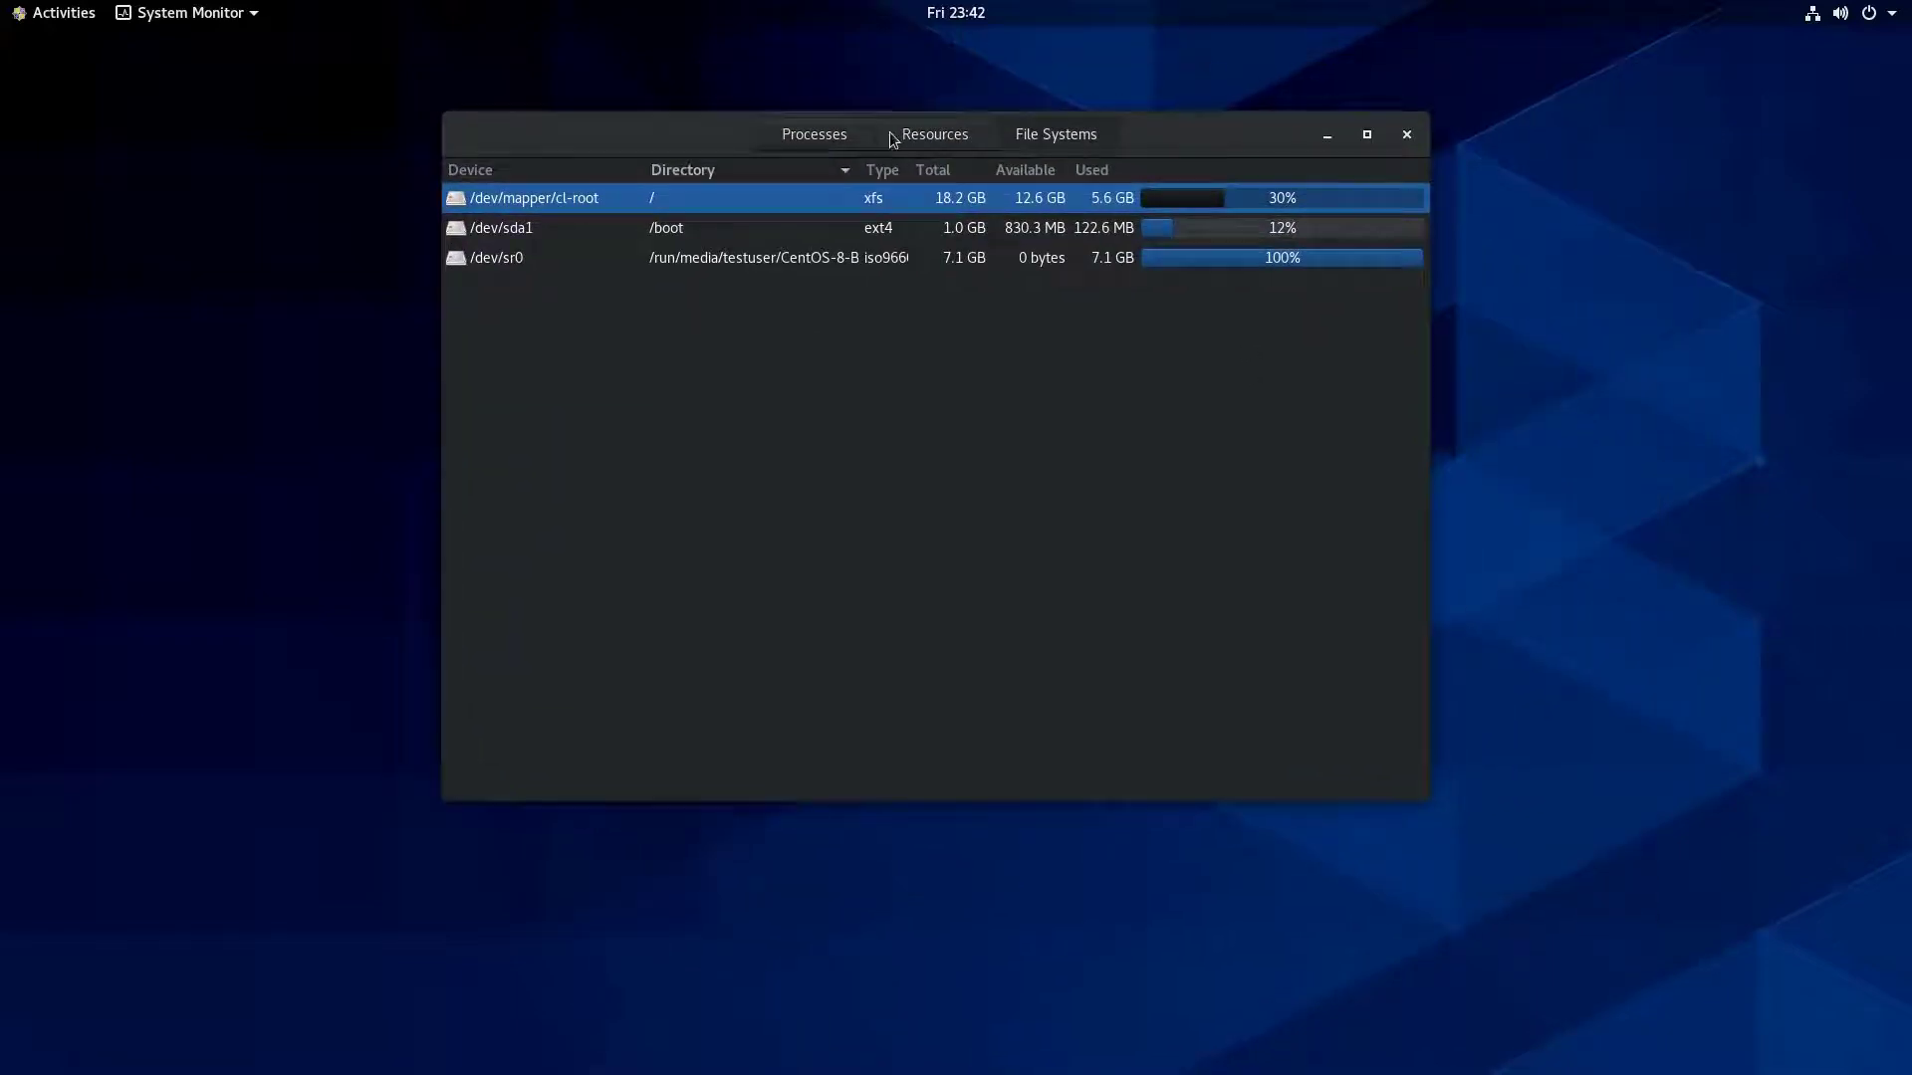
{"action": "left_click", "coordinate": [893, 140]}
{"action": "left_click_drag", "start_coordinate": [1110, 151], "coordinate": [1150, 121]}
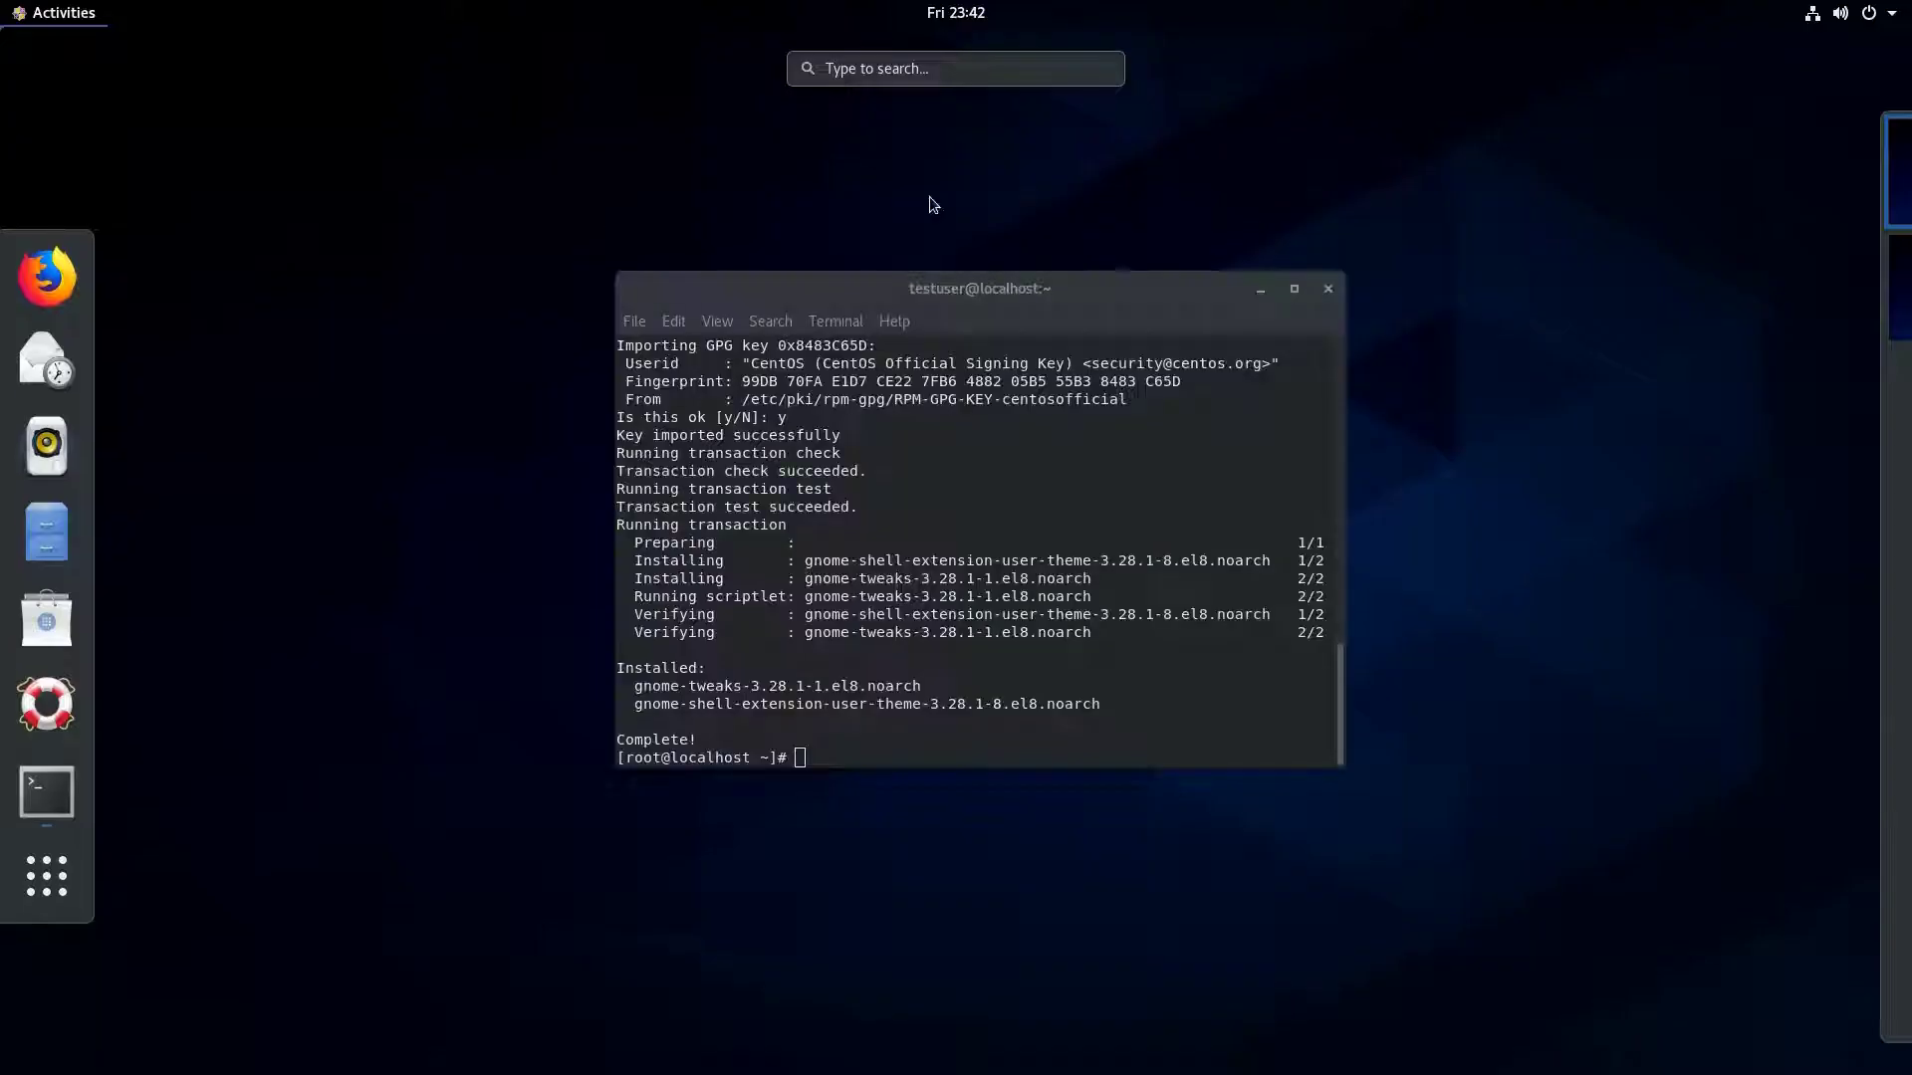
Clear the terminal and run 'yum update'.
{"action": "left_click", "coordinate": [1307, 368]}
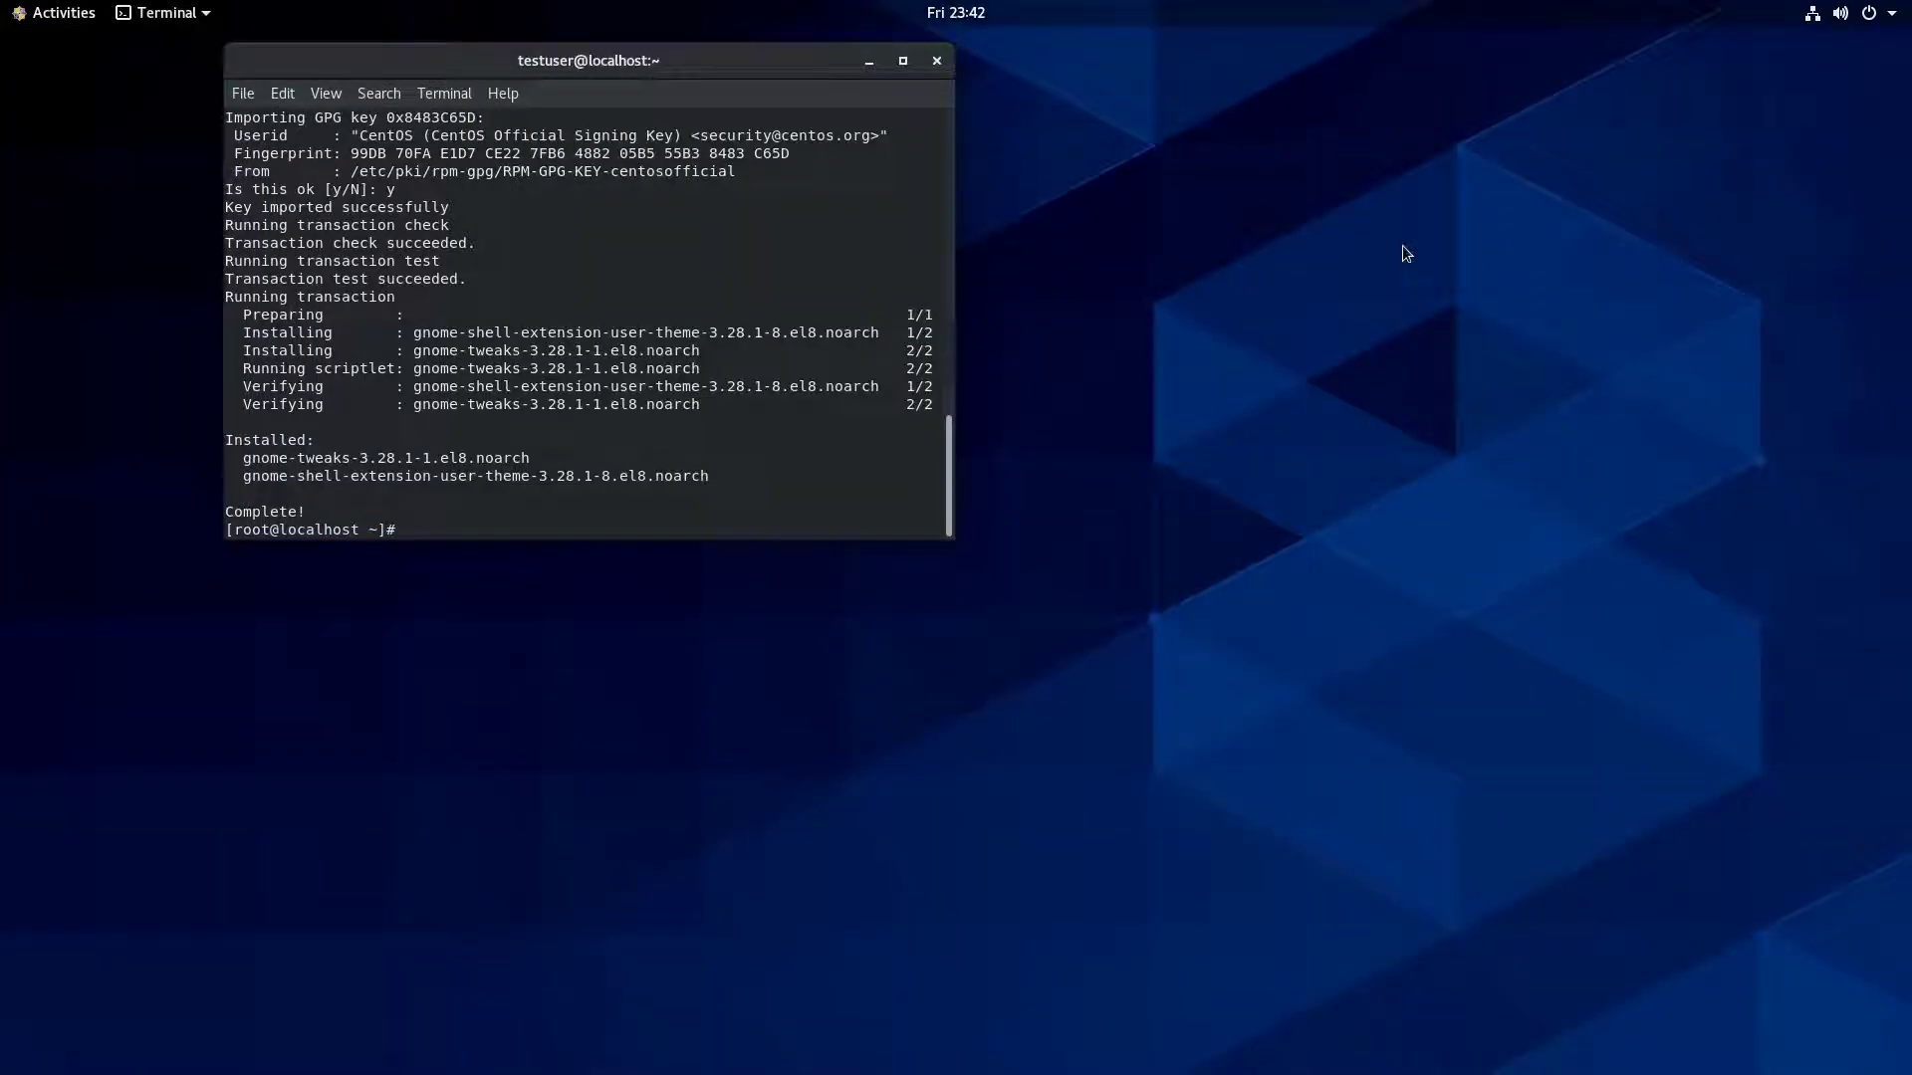
{"action": "key", "text": "ctrl+l"}
{"action": "type", "text": "y"}
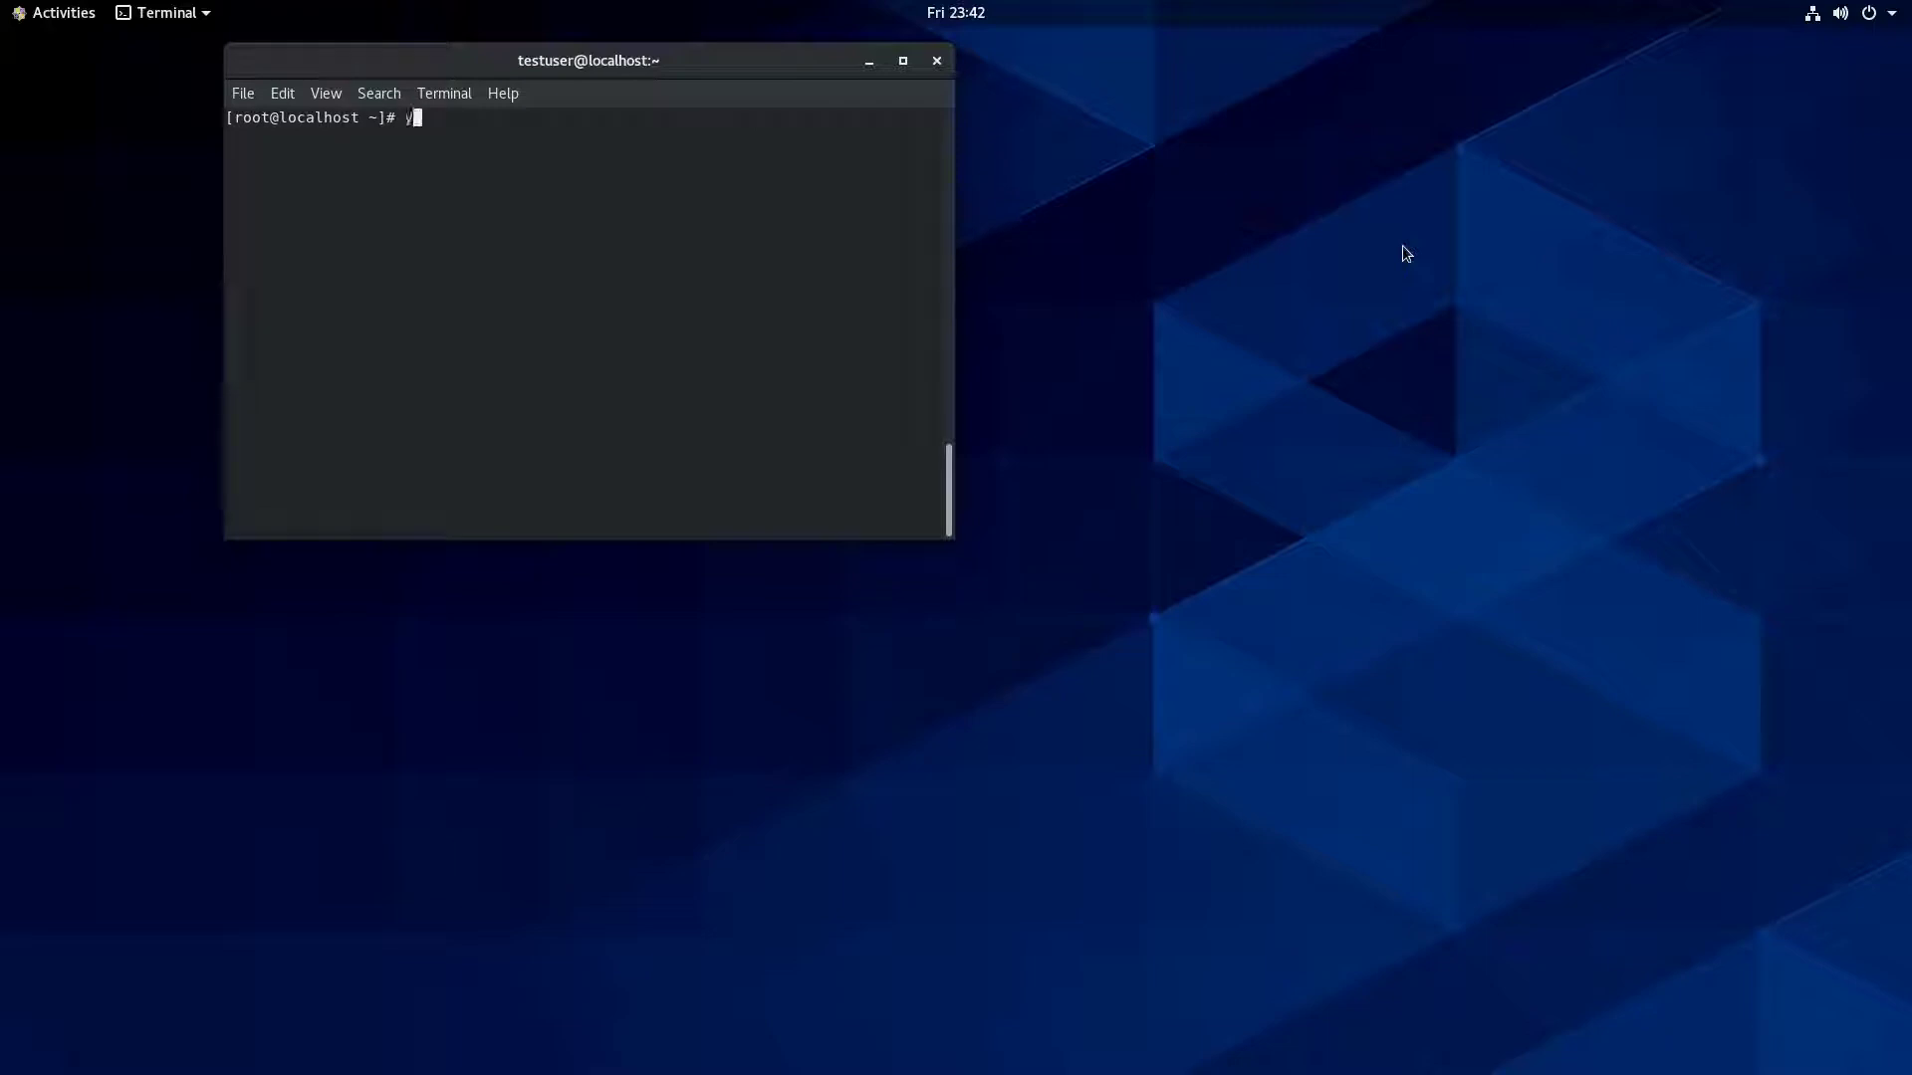
{"action": "type", "text": "um updae"}
{"action": "key", "text": "BackSpace"}
{"action": "type", "text": "te"}
{"action": "key", "text": "Return"}
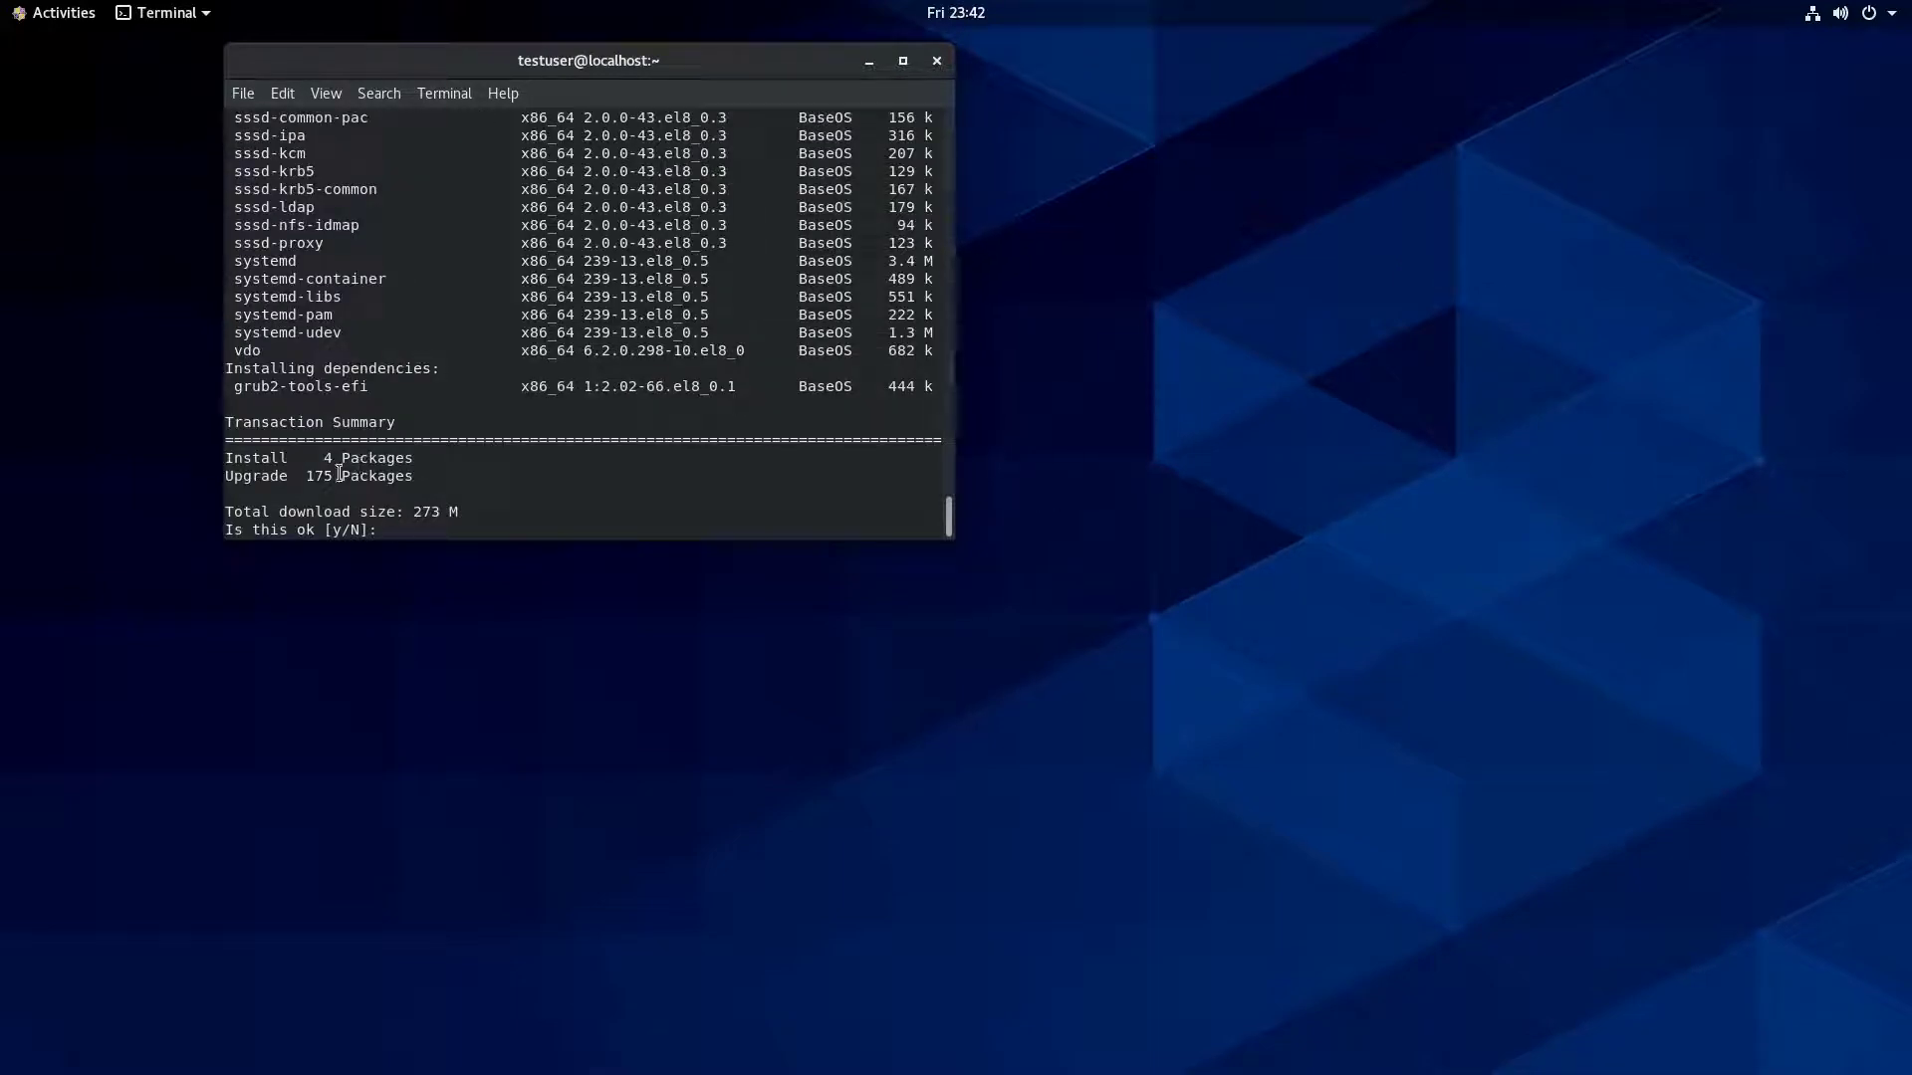
Review the 175-upgrade and 4-install summary lines, then close the terminal without updating.
{"action": "left_click_drag", "start_coordinate": [941, 476], "coordinate": [207, 483]}
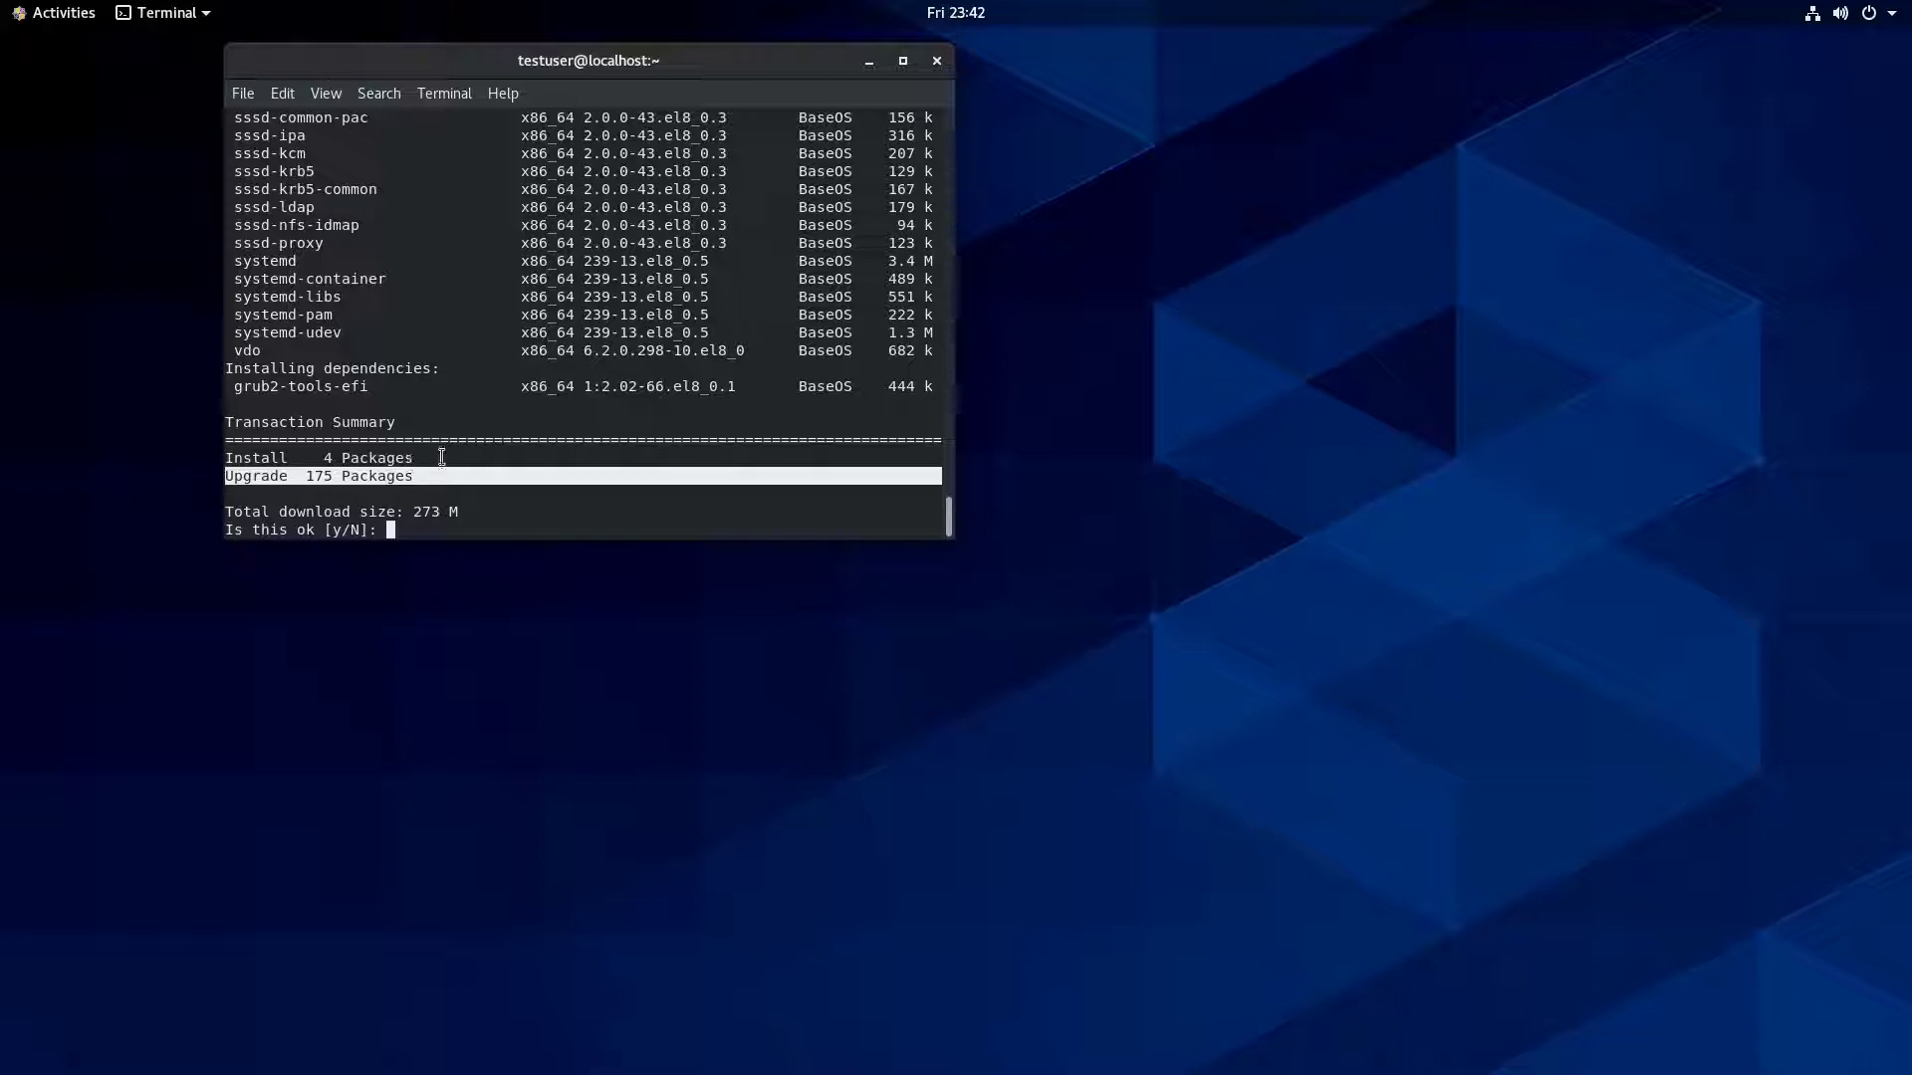
{"action": "left_click", "coordinate": [435, 489]}
{"action": "left_click_drag", "start_coordinate": [416, 460], "coordinate": [203, 461]}
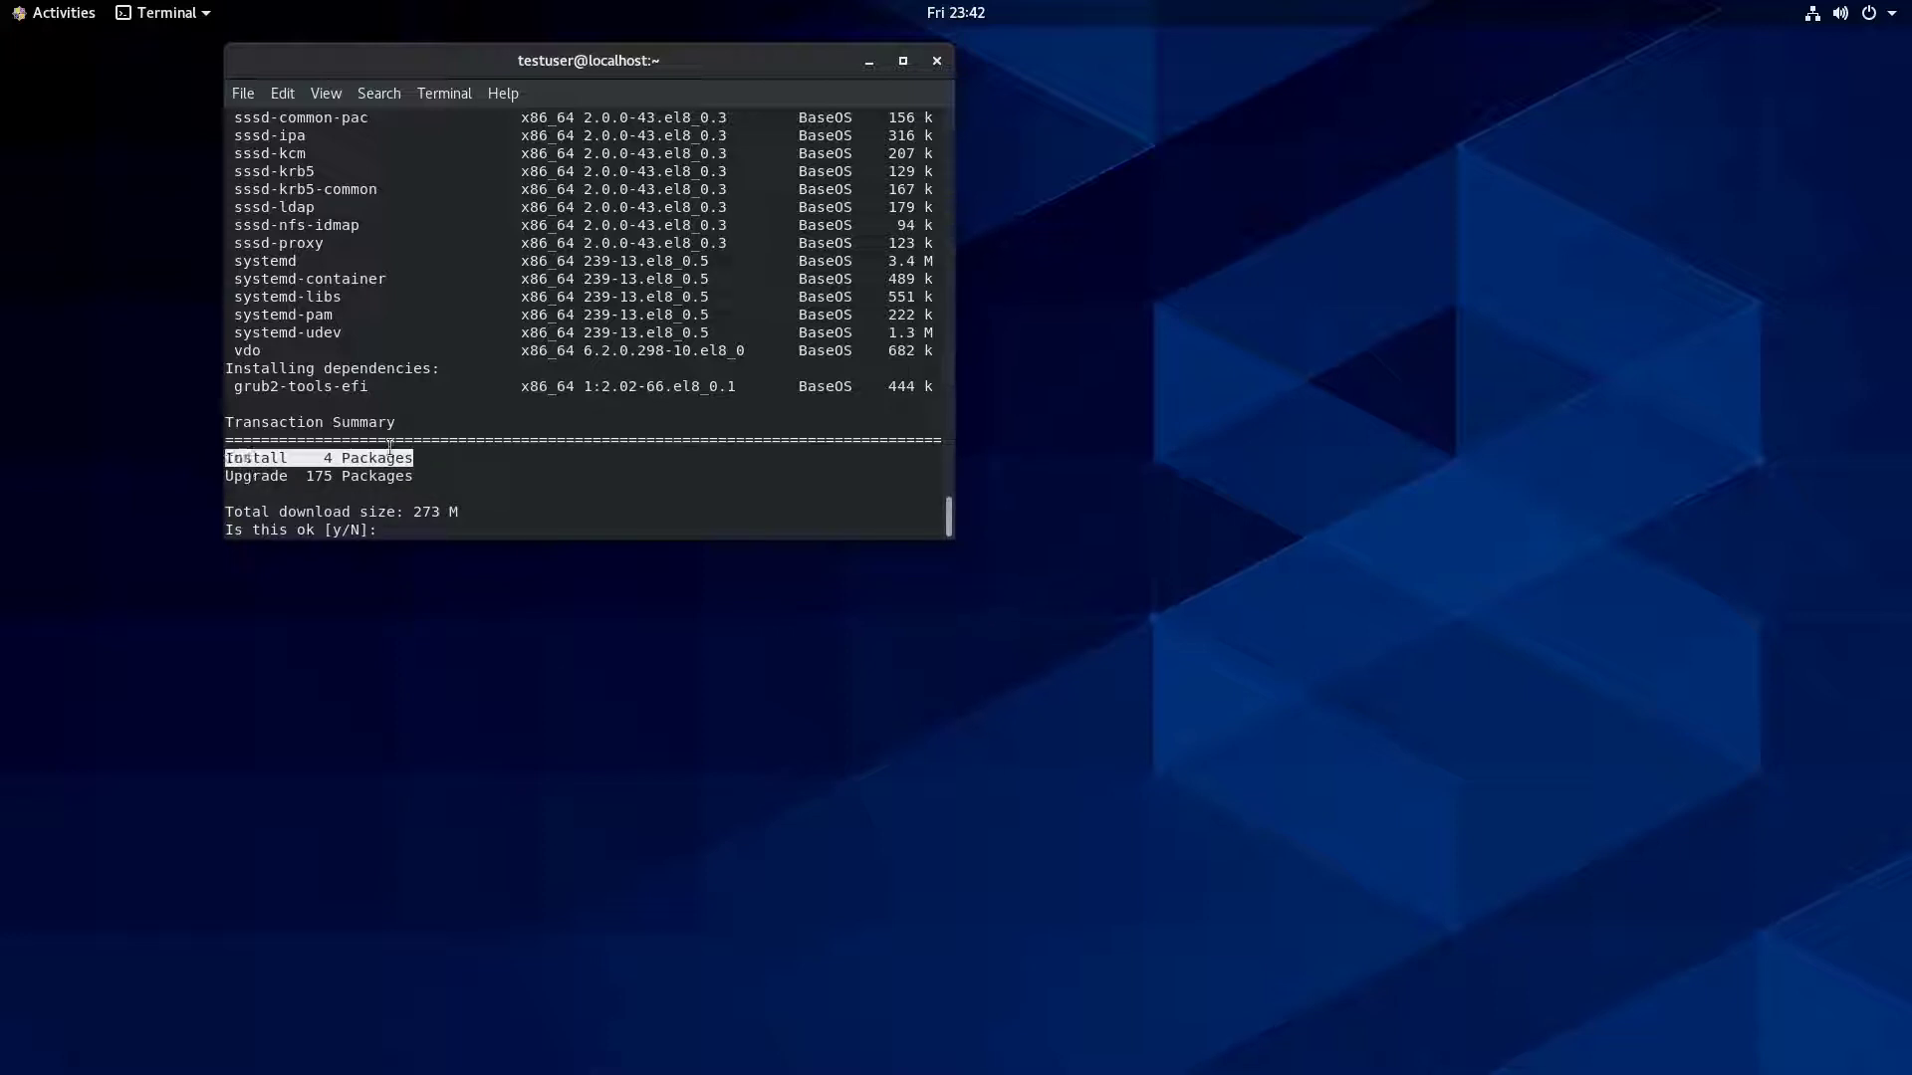
{"action": "left_click", "coordinate": [422, 451]}
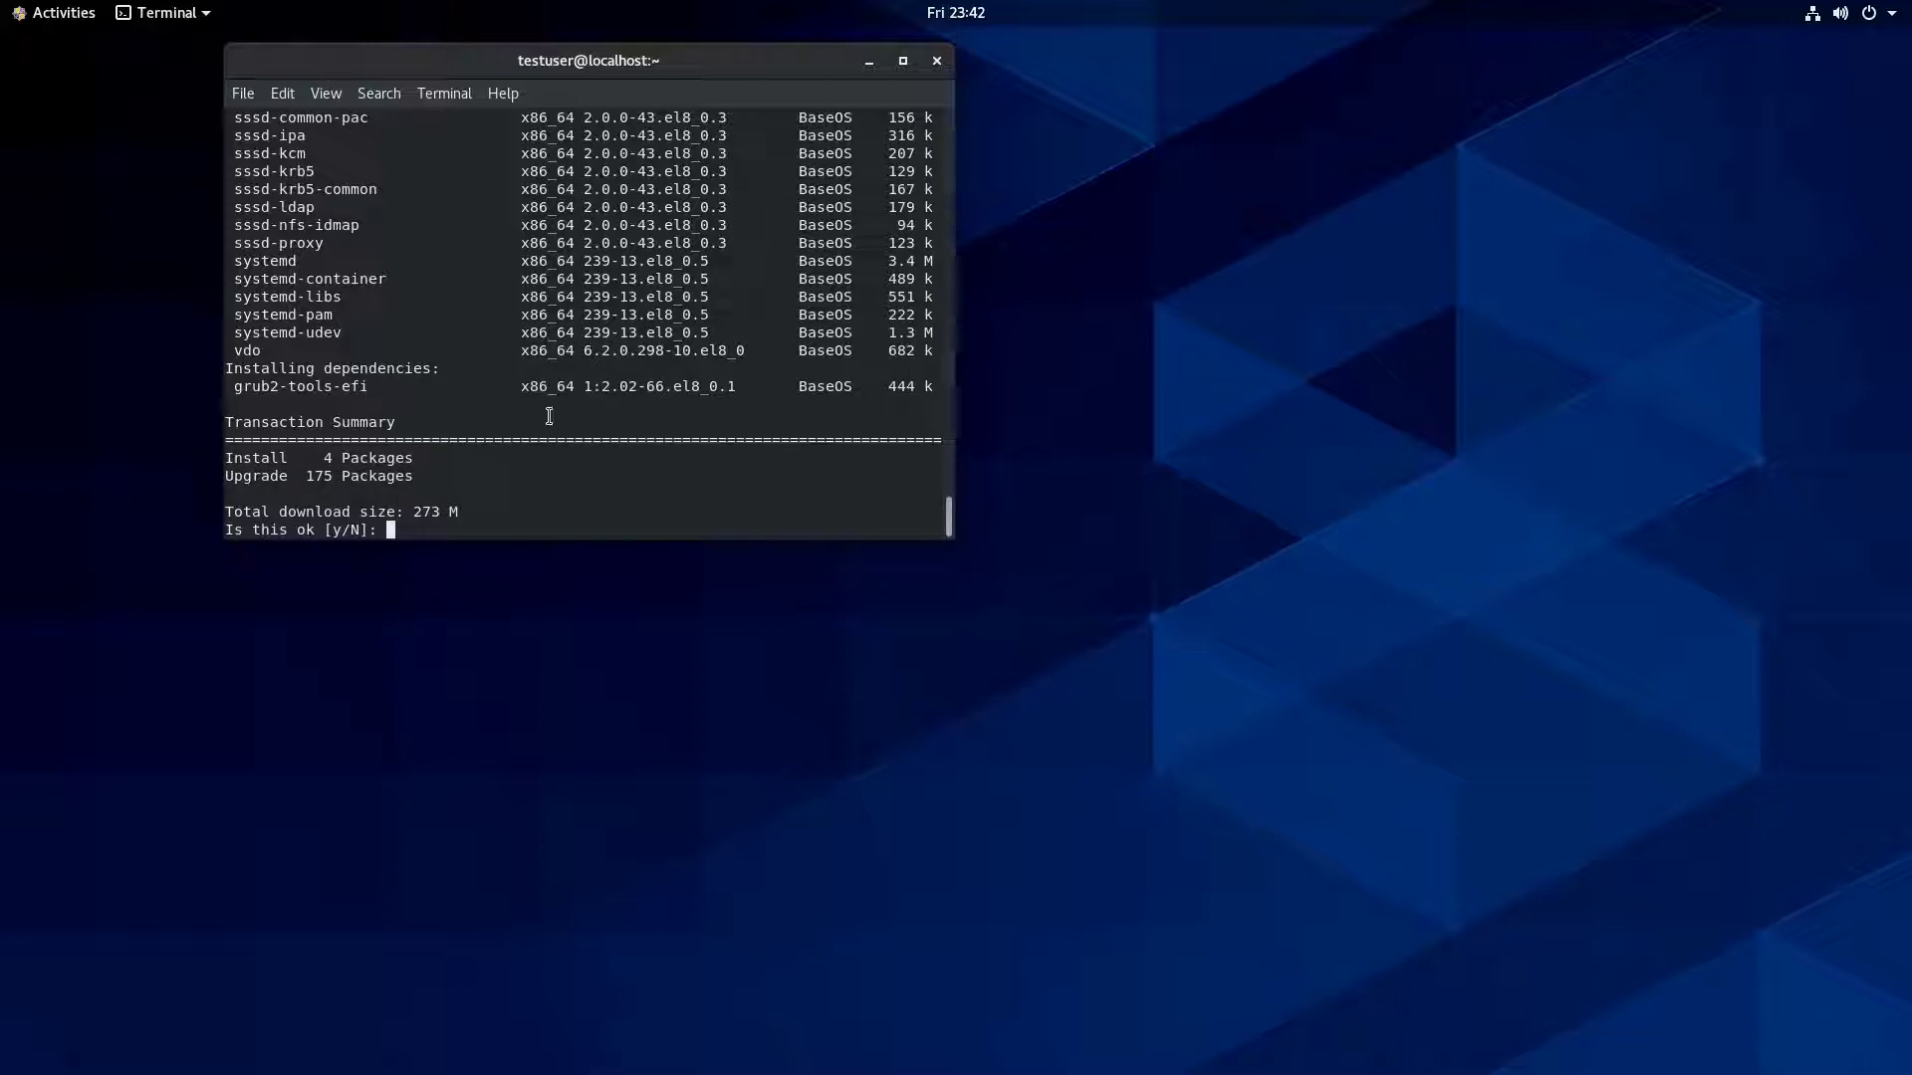
{"action": "mouse_move", "coordinate": [944, 518]}
{"action": "left_mouse_down"}
{"action": "mouse_move", "coordinate": [924, 372]}
{"action": "mouse_move", "coordinate": [936, 132]}
{"action": "mouse_move", "coordinate": [960, 398]}
{"action": "mouse_move", "coordinate": [928, 524]}
{"action": "left_mouse_up"}
{"action": "left_click", "coordinate": [937, 62]}
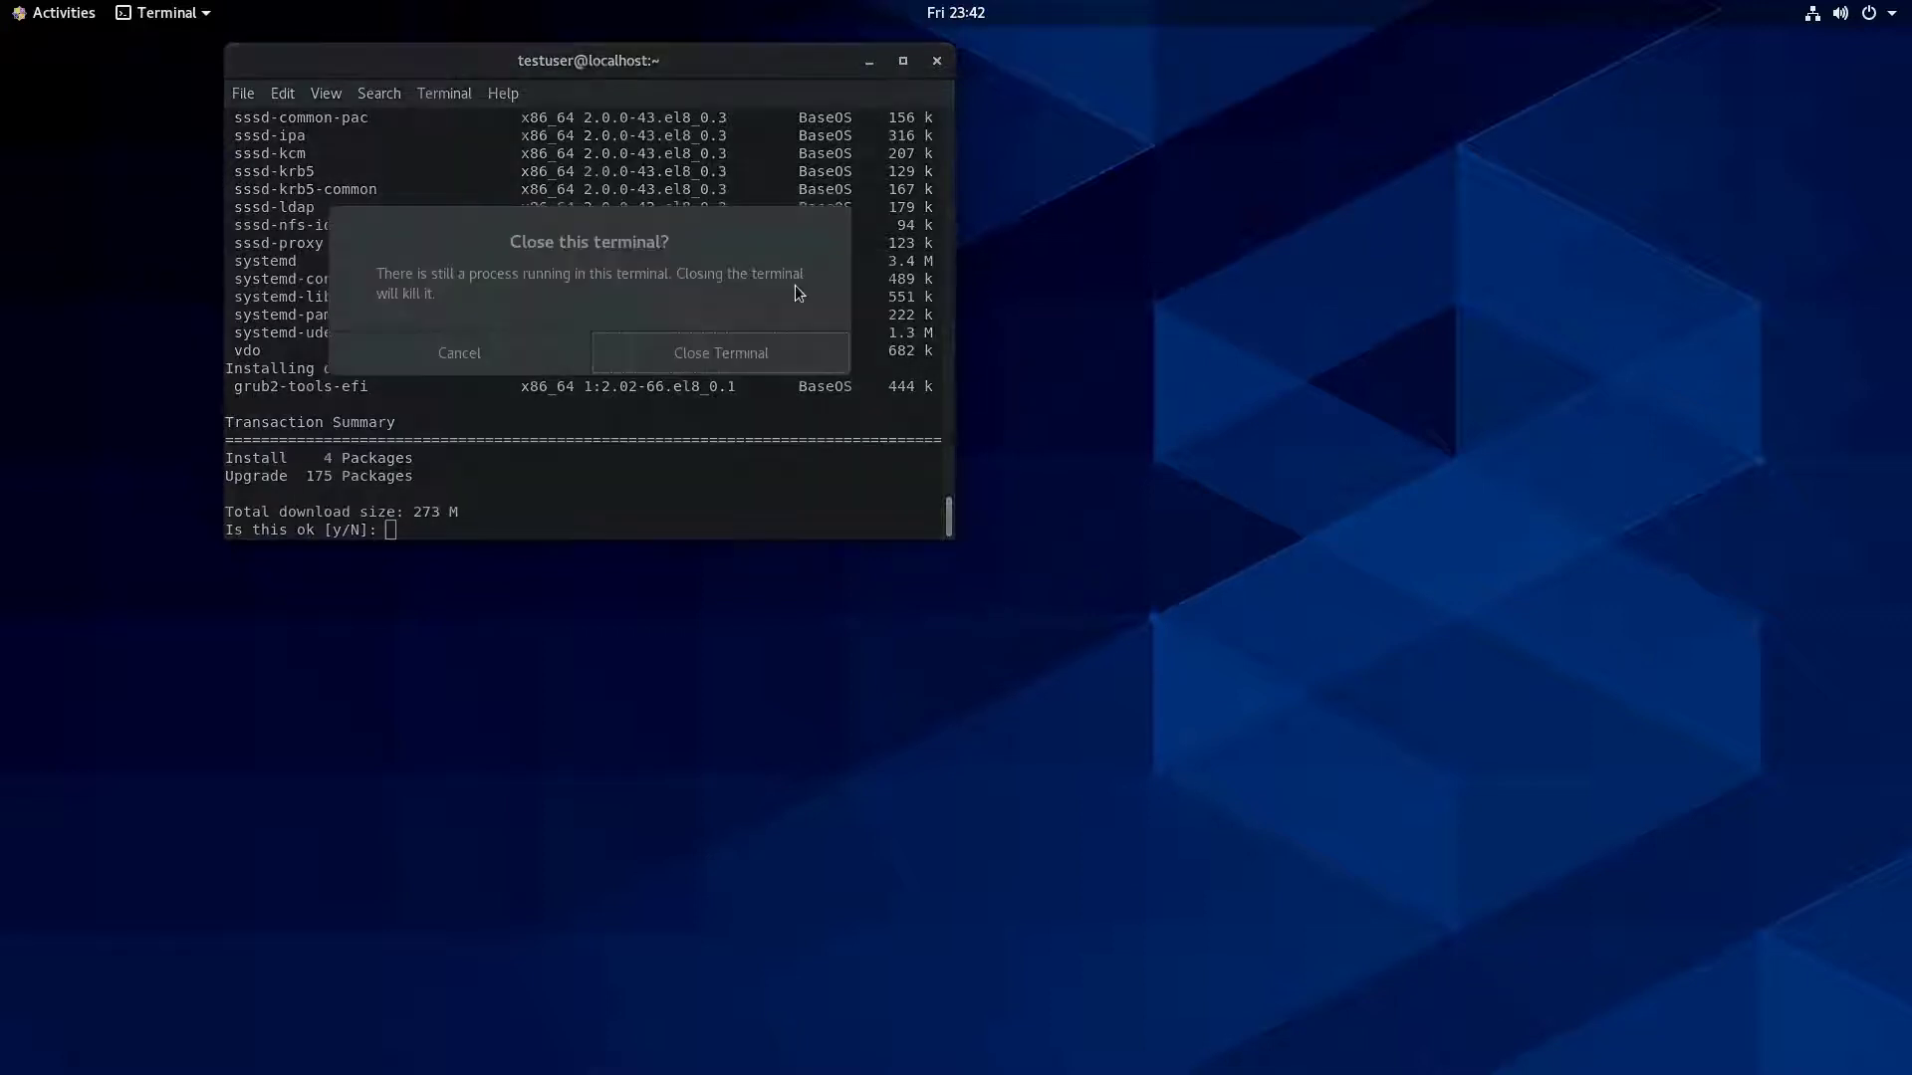
{"action": "left_click", "coordinate": [697, 370]}
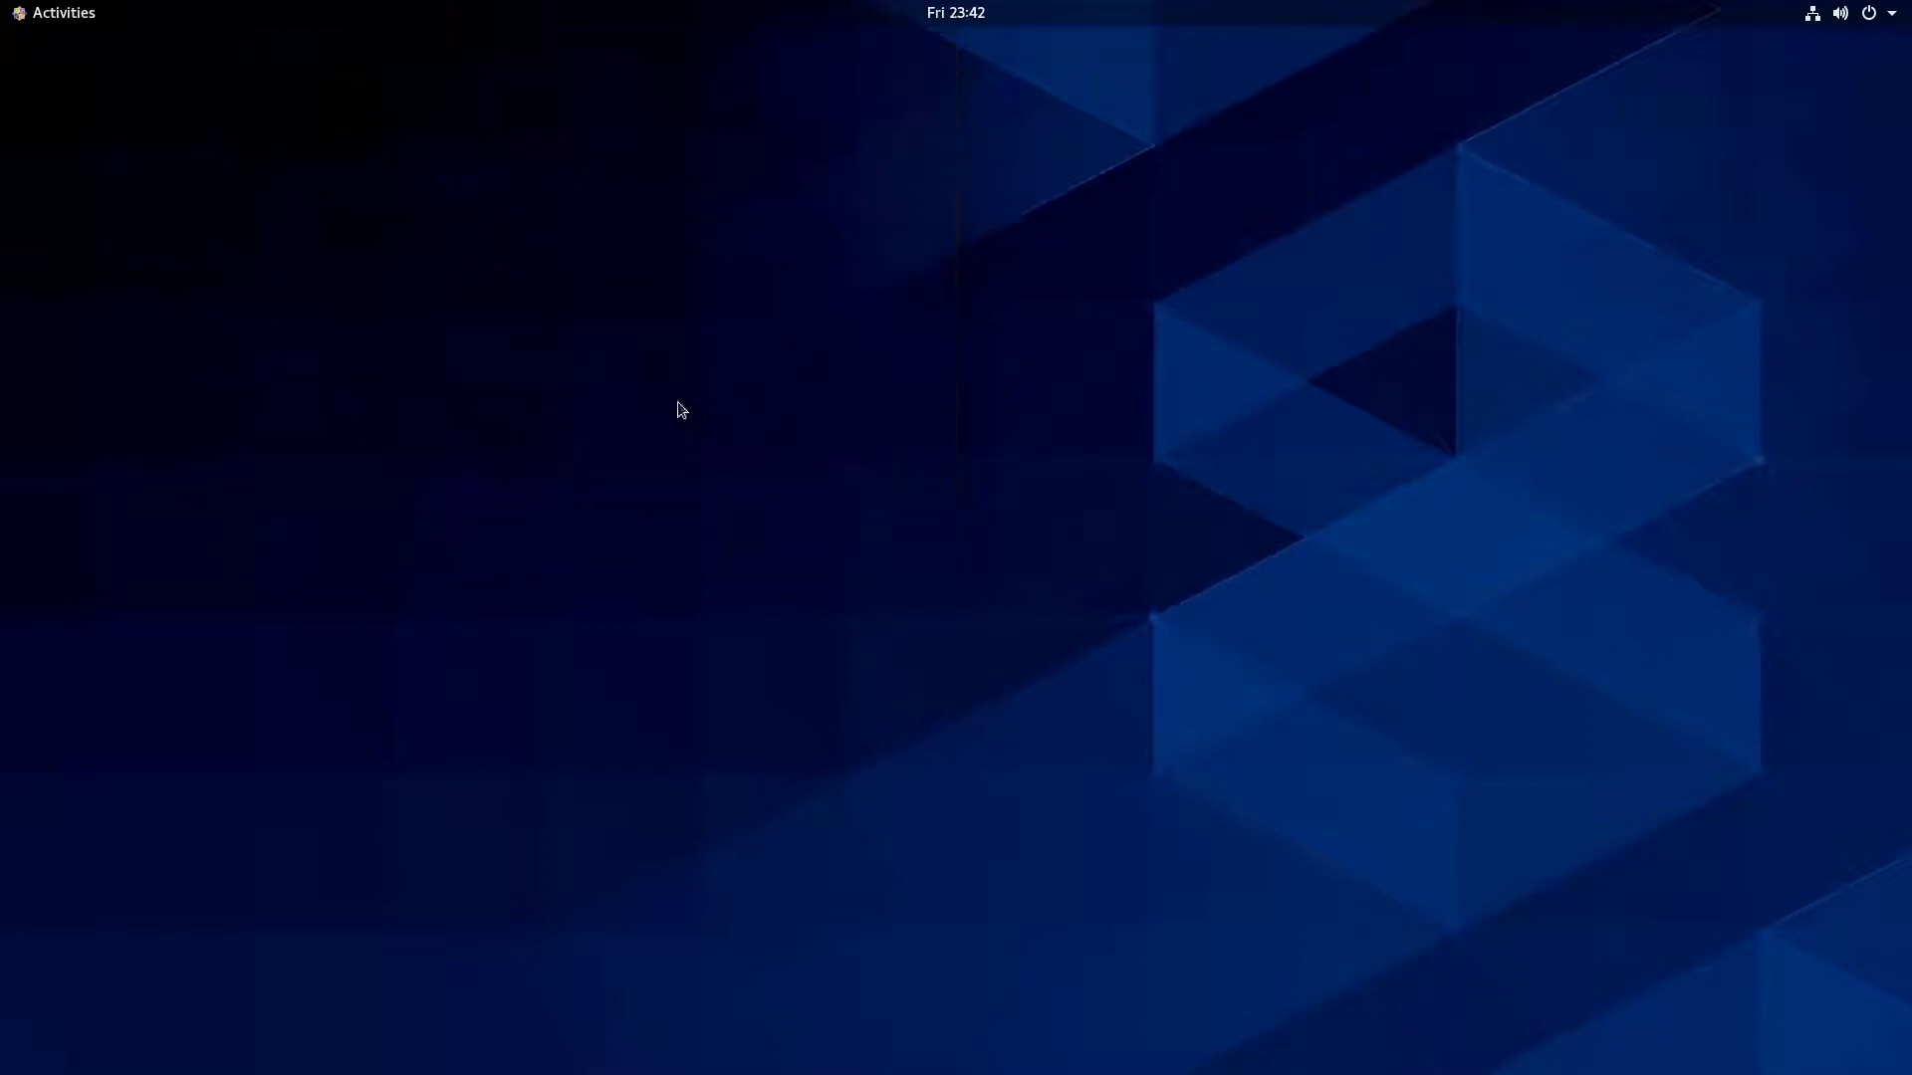
Bring up Rhythmbox and move its window toward the screen centre.
{"action": "left_click", "coordinate": [66, 14]}
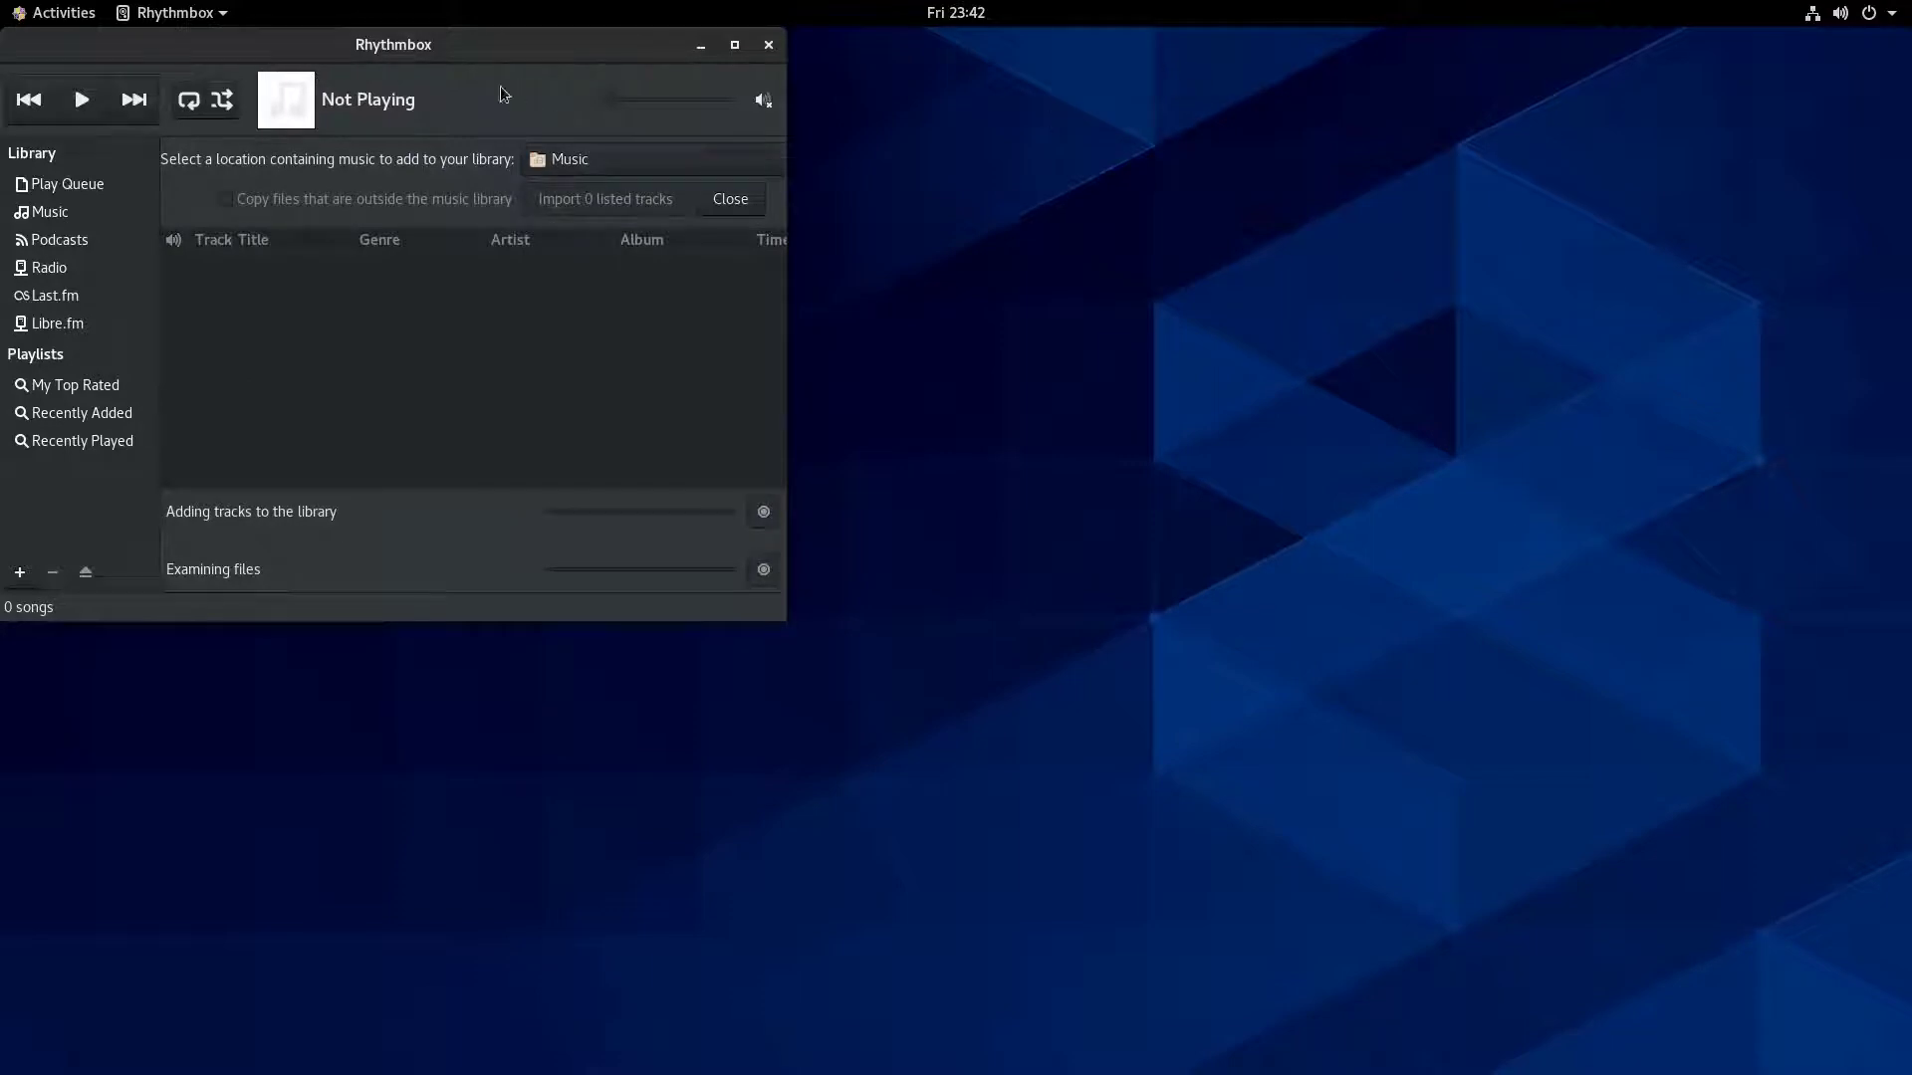
{"action": "left_click_drag", "start_coordinate": [468, 44], "coordinate": [775, 125]}
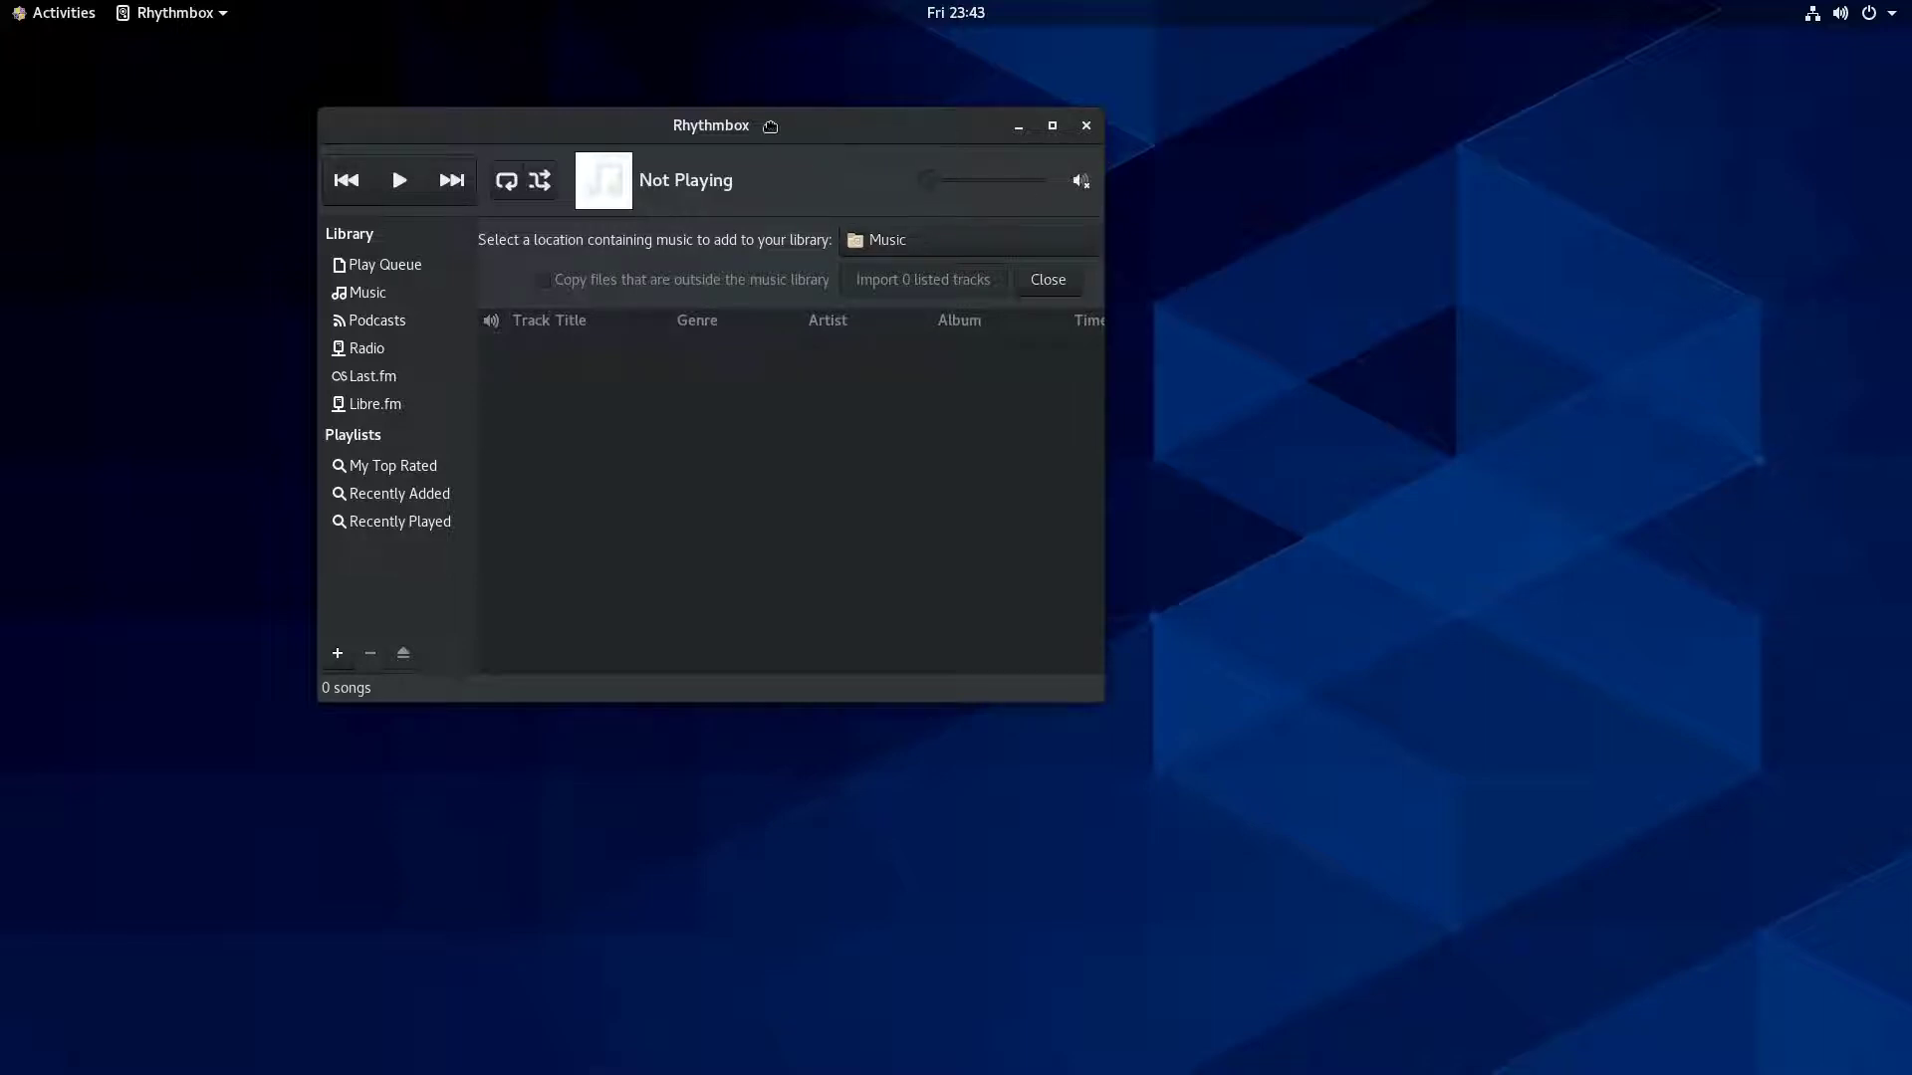
{"action": "left_click_drag", "start_coordinate": [770, 126], "coordinate": [1023, 152]}
Open Rhythmbox's About dialog and check the version number 3.4.2.
{"action": "left_click", "coordinate": [209, 10]}
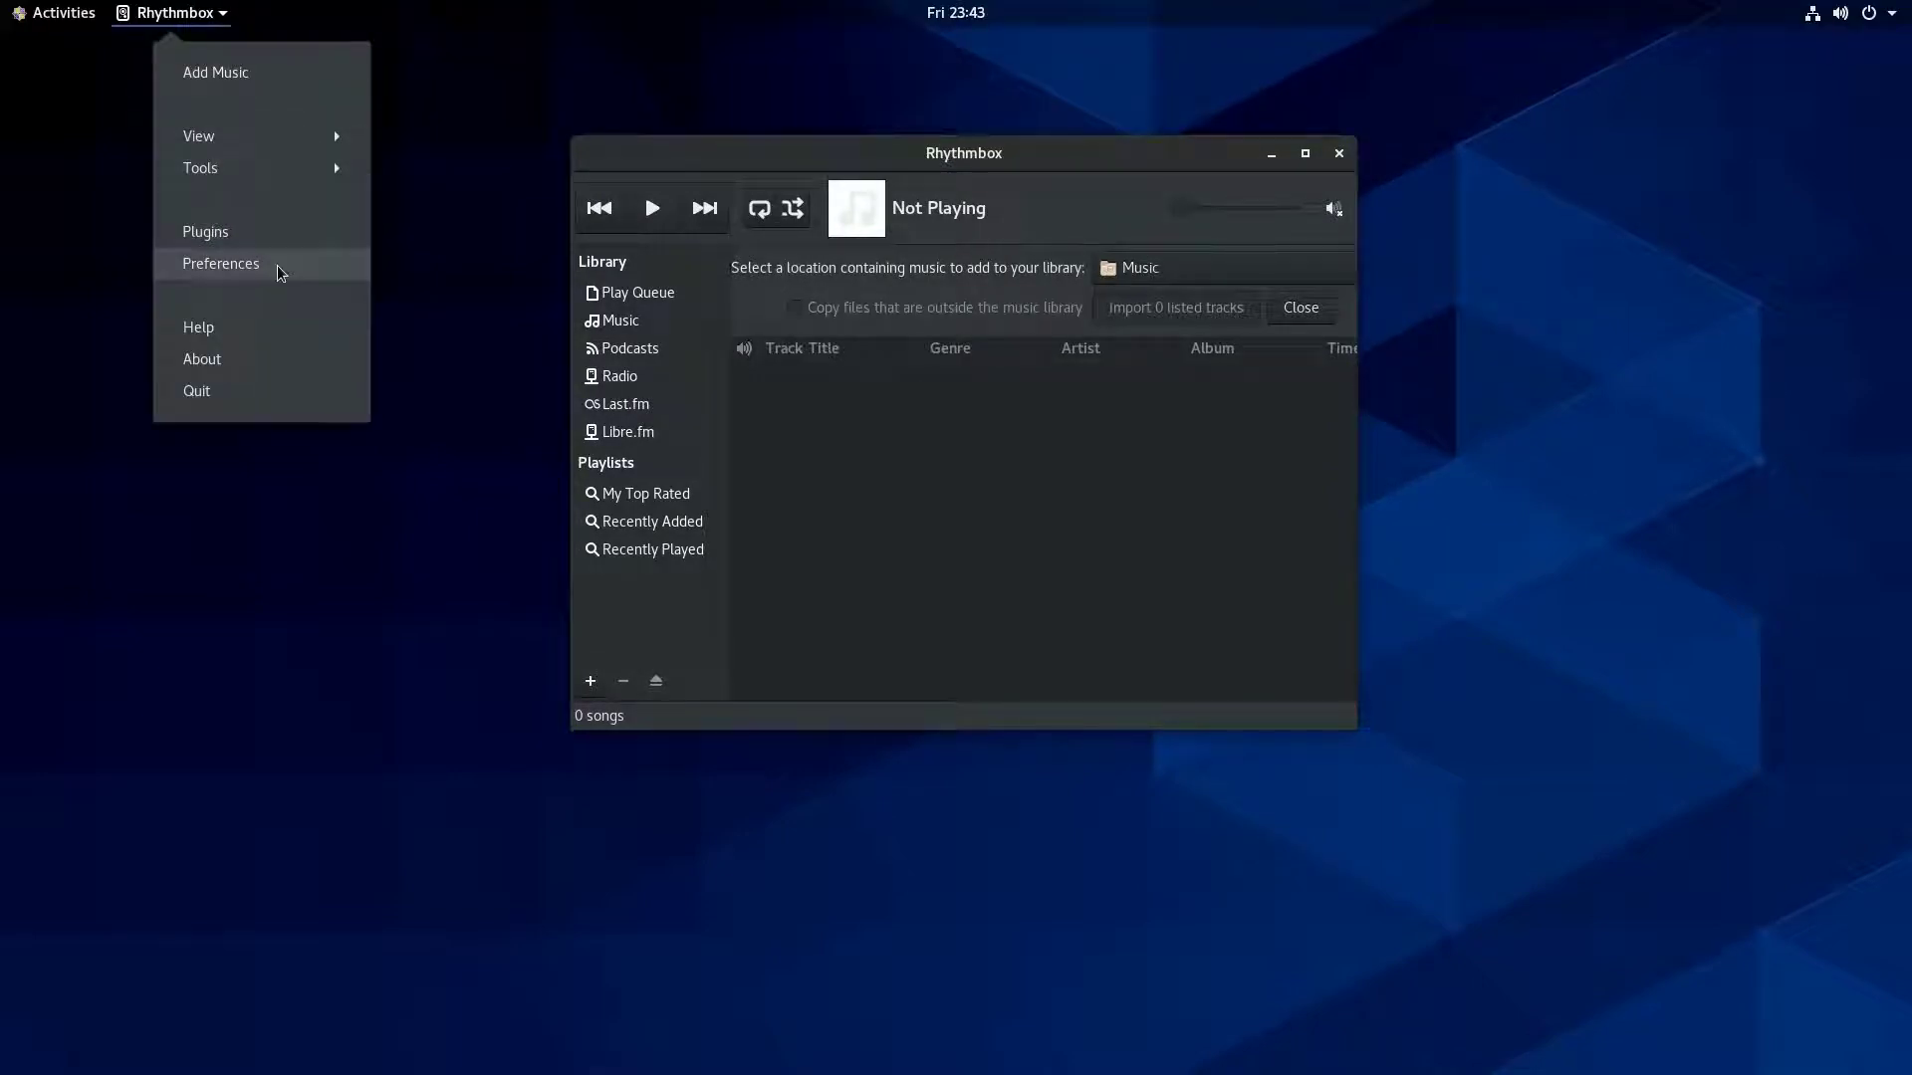
{"action": "left_click", "coordinate": [278, 358]}
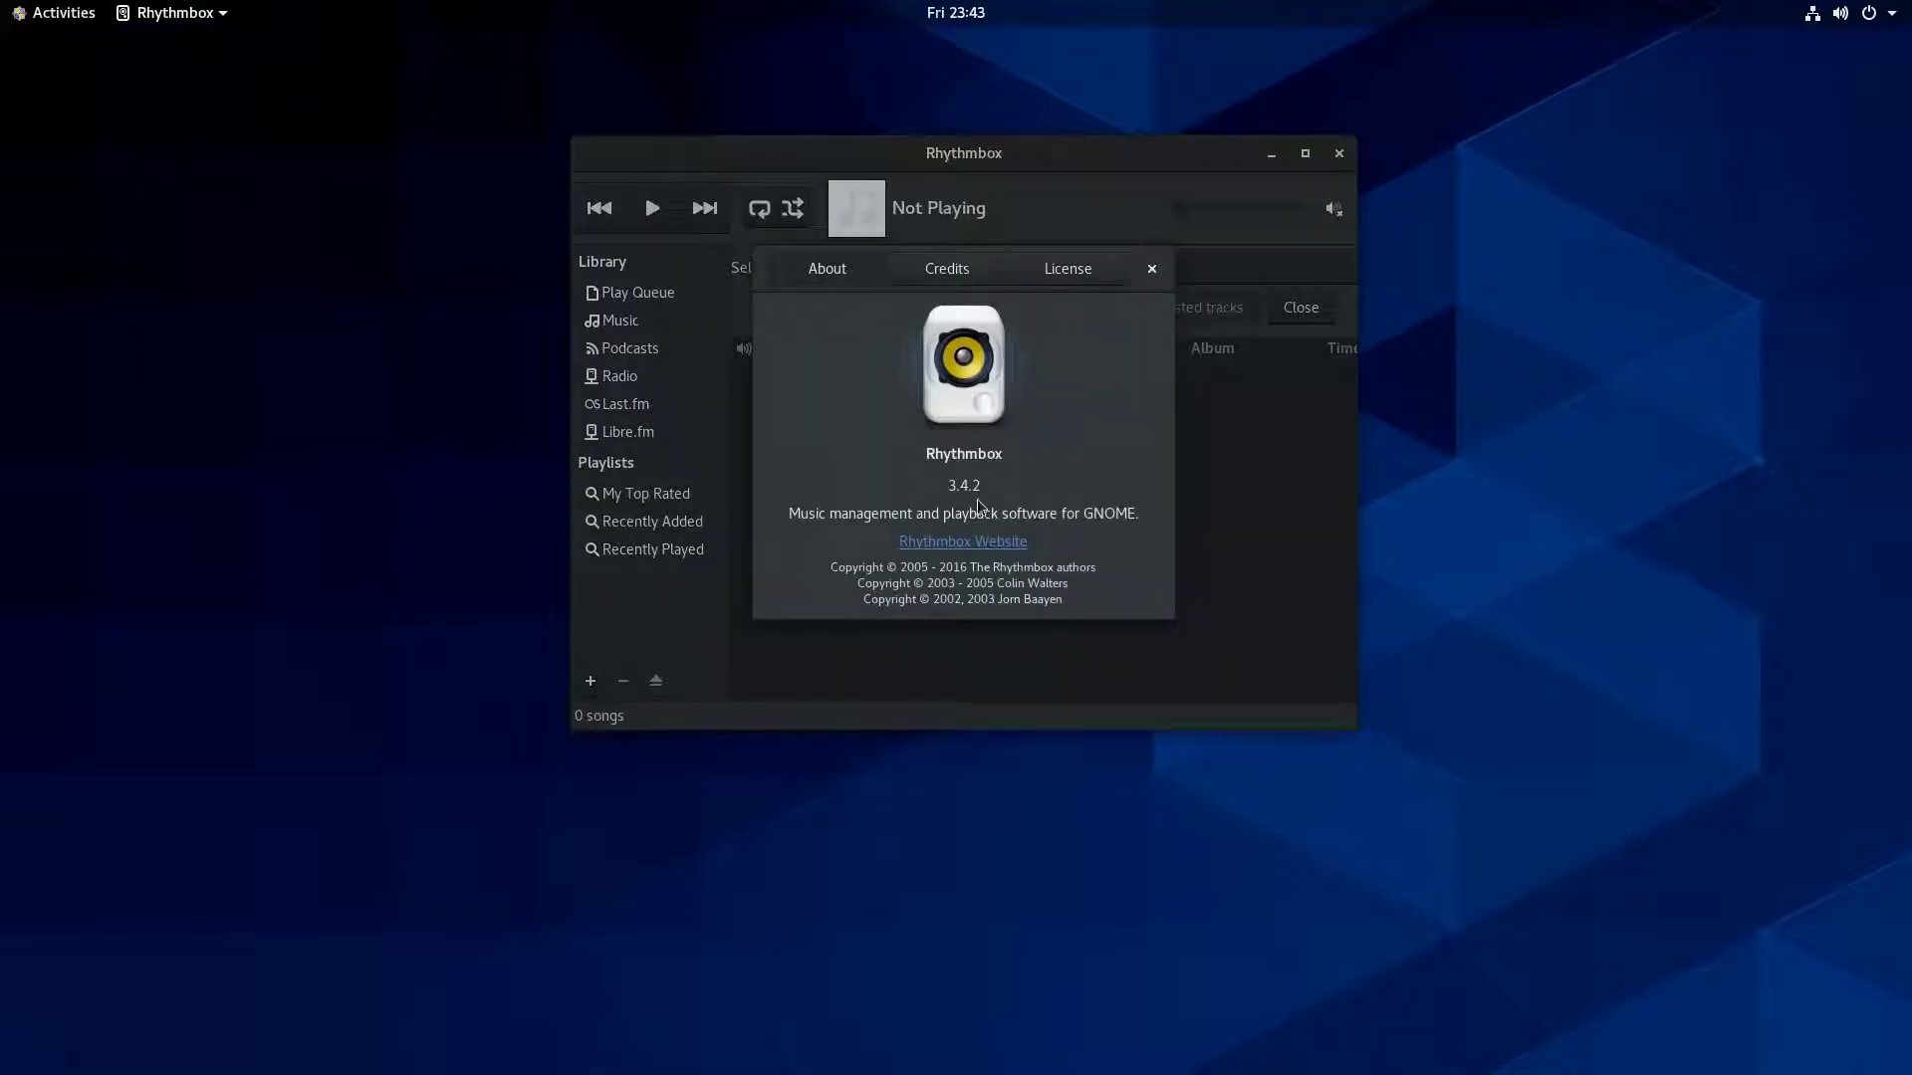
{"action": "double_click", "coordinate": [985, 486]}
{"action": "left_click_drag", "start_coordinate": [938, 484], "coordinate": [996, 486]}
{"action": "left_click", "coordinate": [990, 486]}
View the license text, close the About dialog, and quit Rhythmbox.
{"action": "left_click", "coordinate": [1101, 279]}
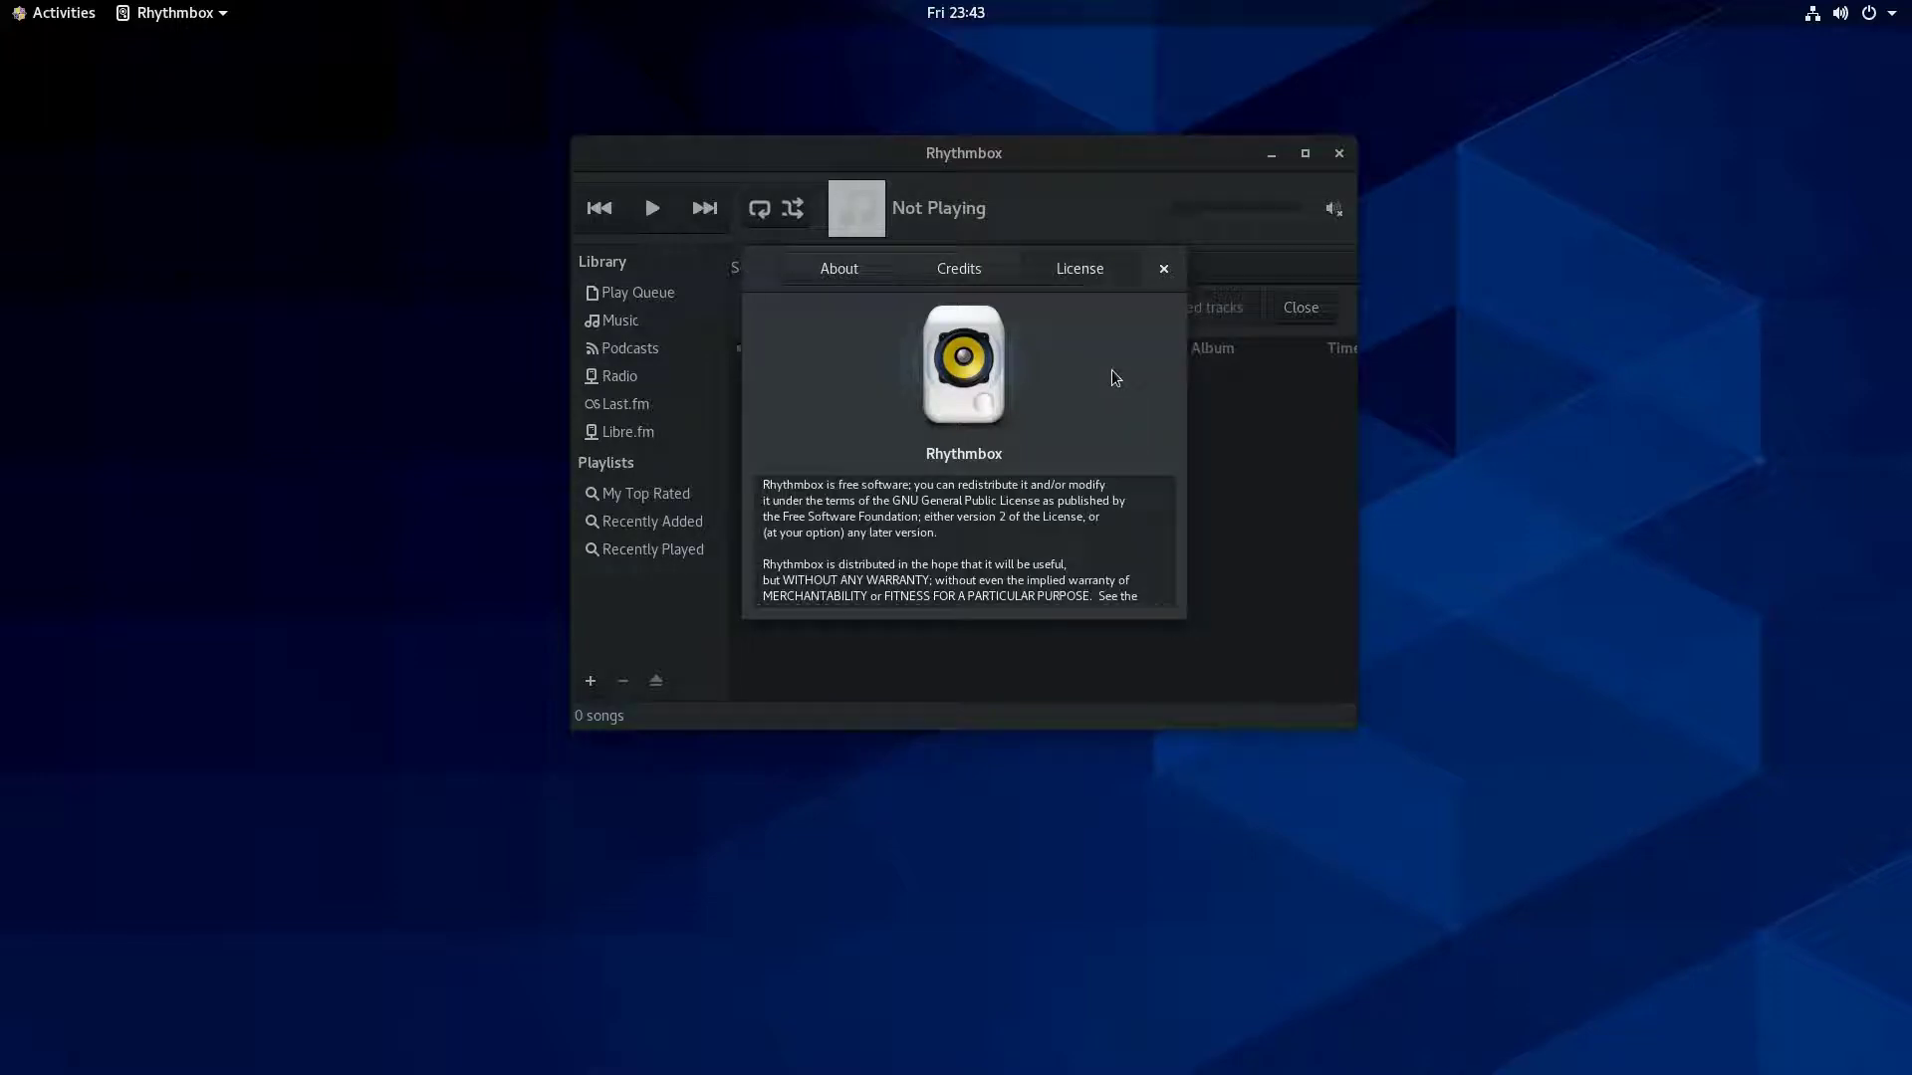
{"action": "left_click", "coordinate": [1163, 269]}
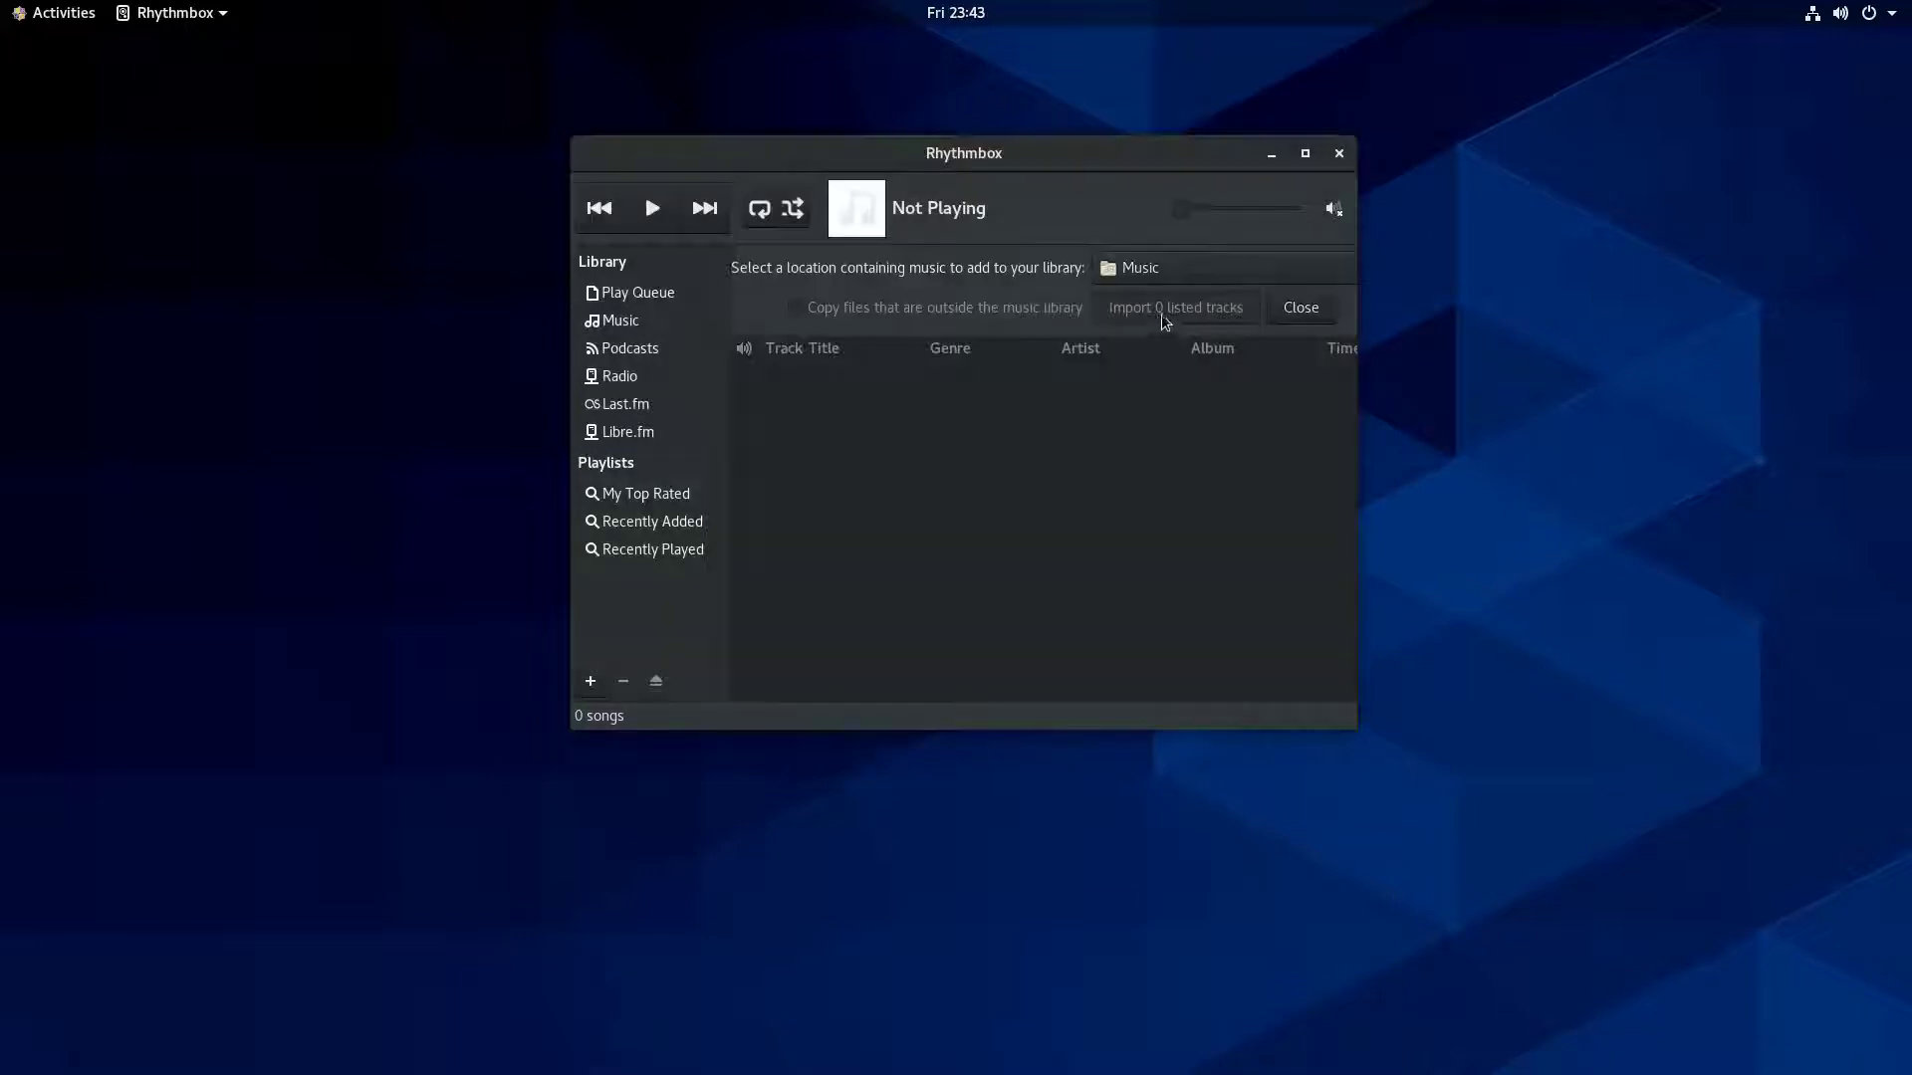
{"action": "left_click", "coordinate": [1338, 153]}
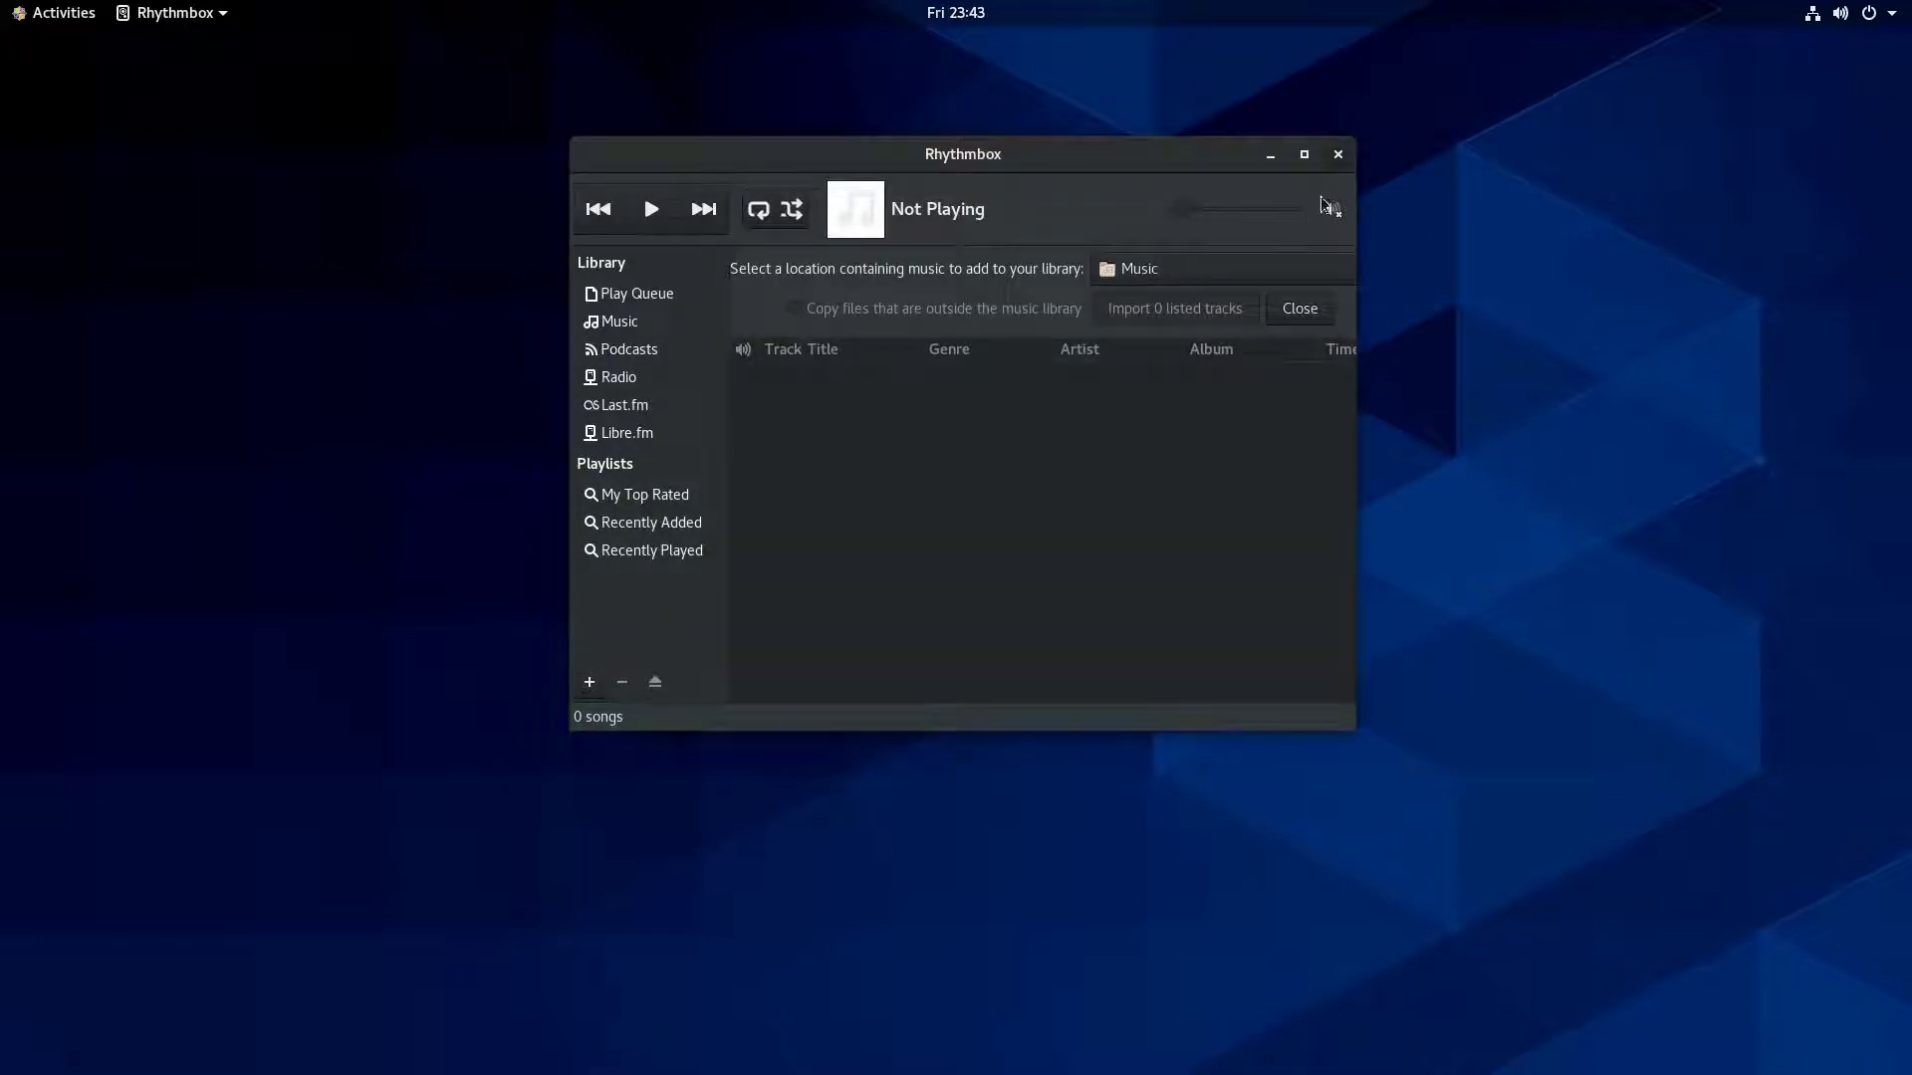
Launch Software from Activities and dismiss its welcome message.
{"action": "left_click", "coordinate": [62, 13]}
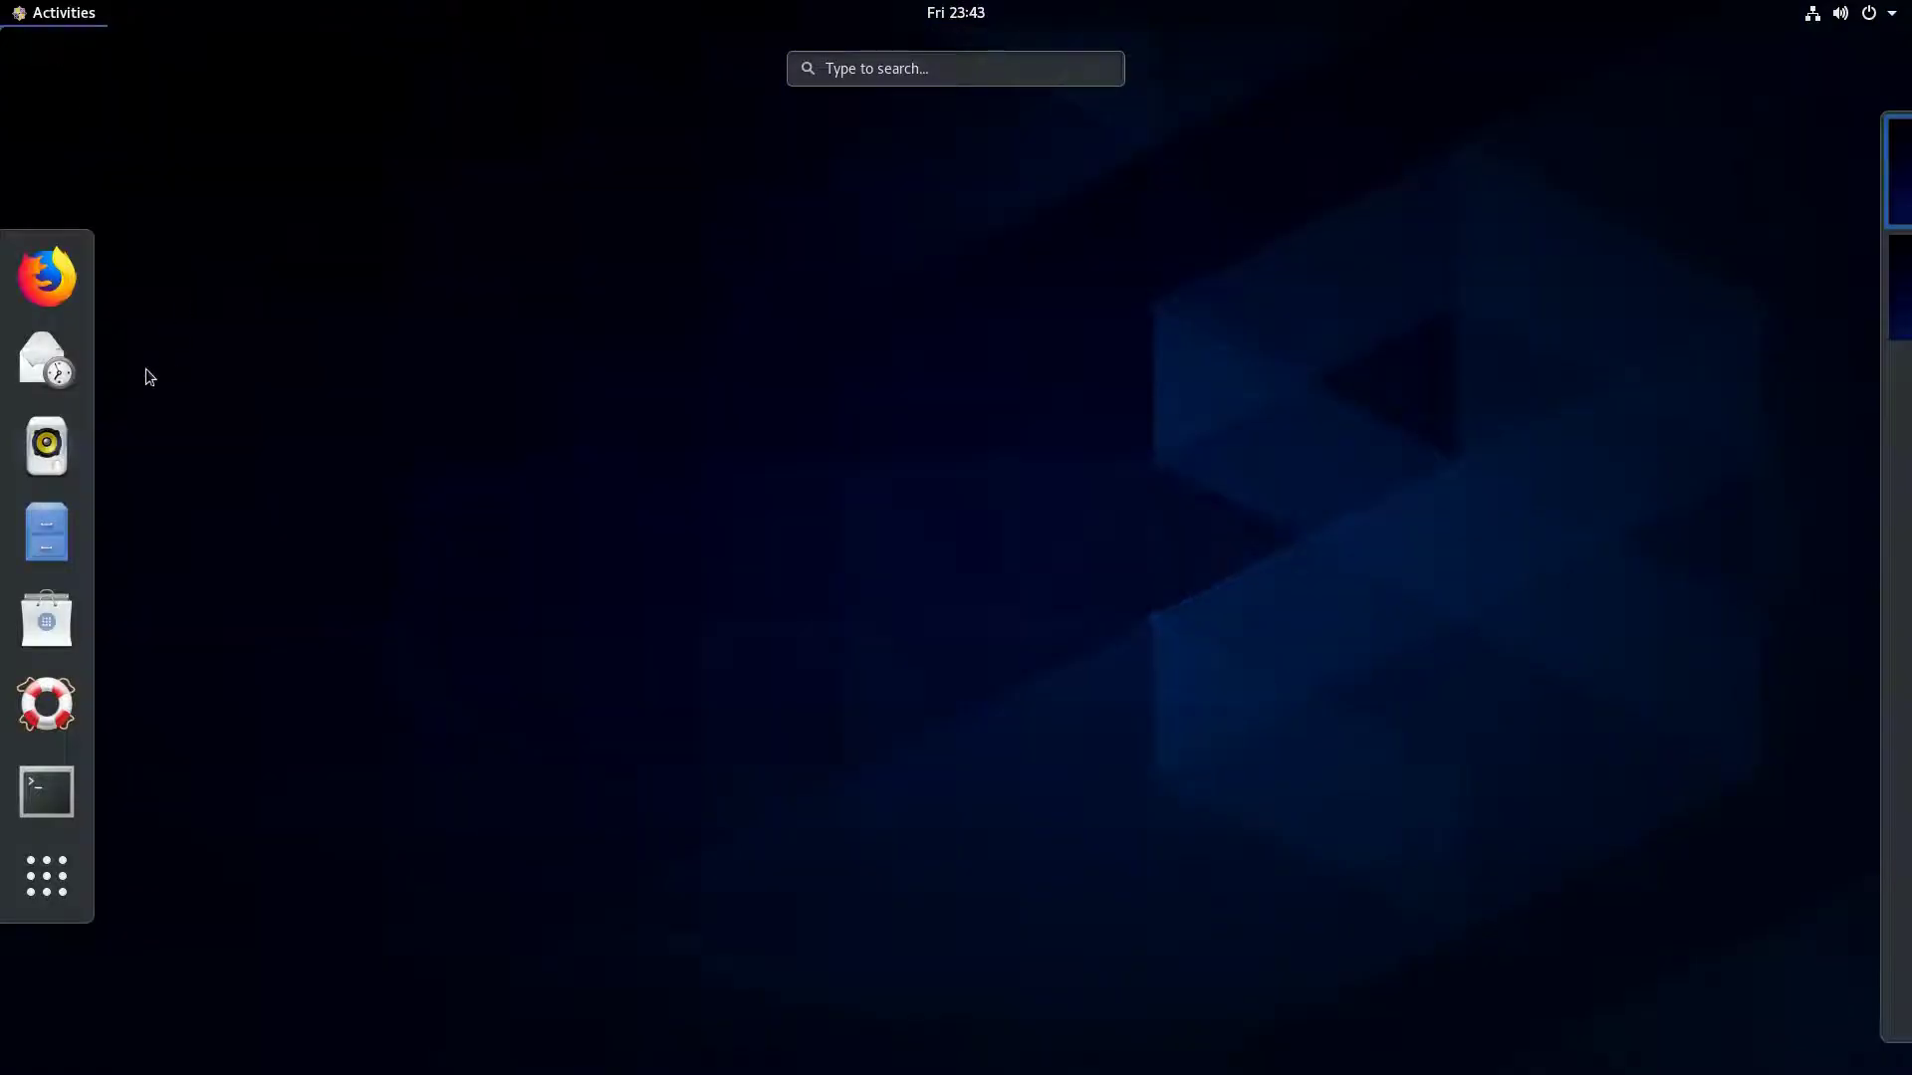
{"action": "left_click", "coordinate": [68, 612]}
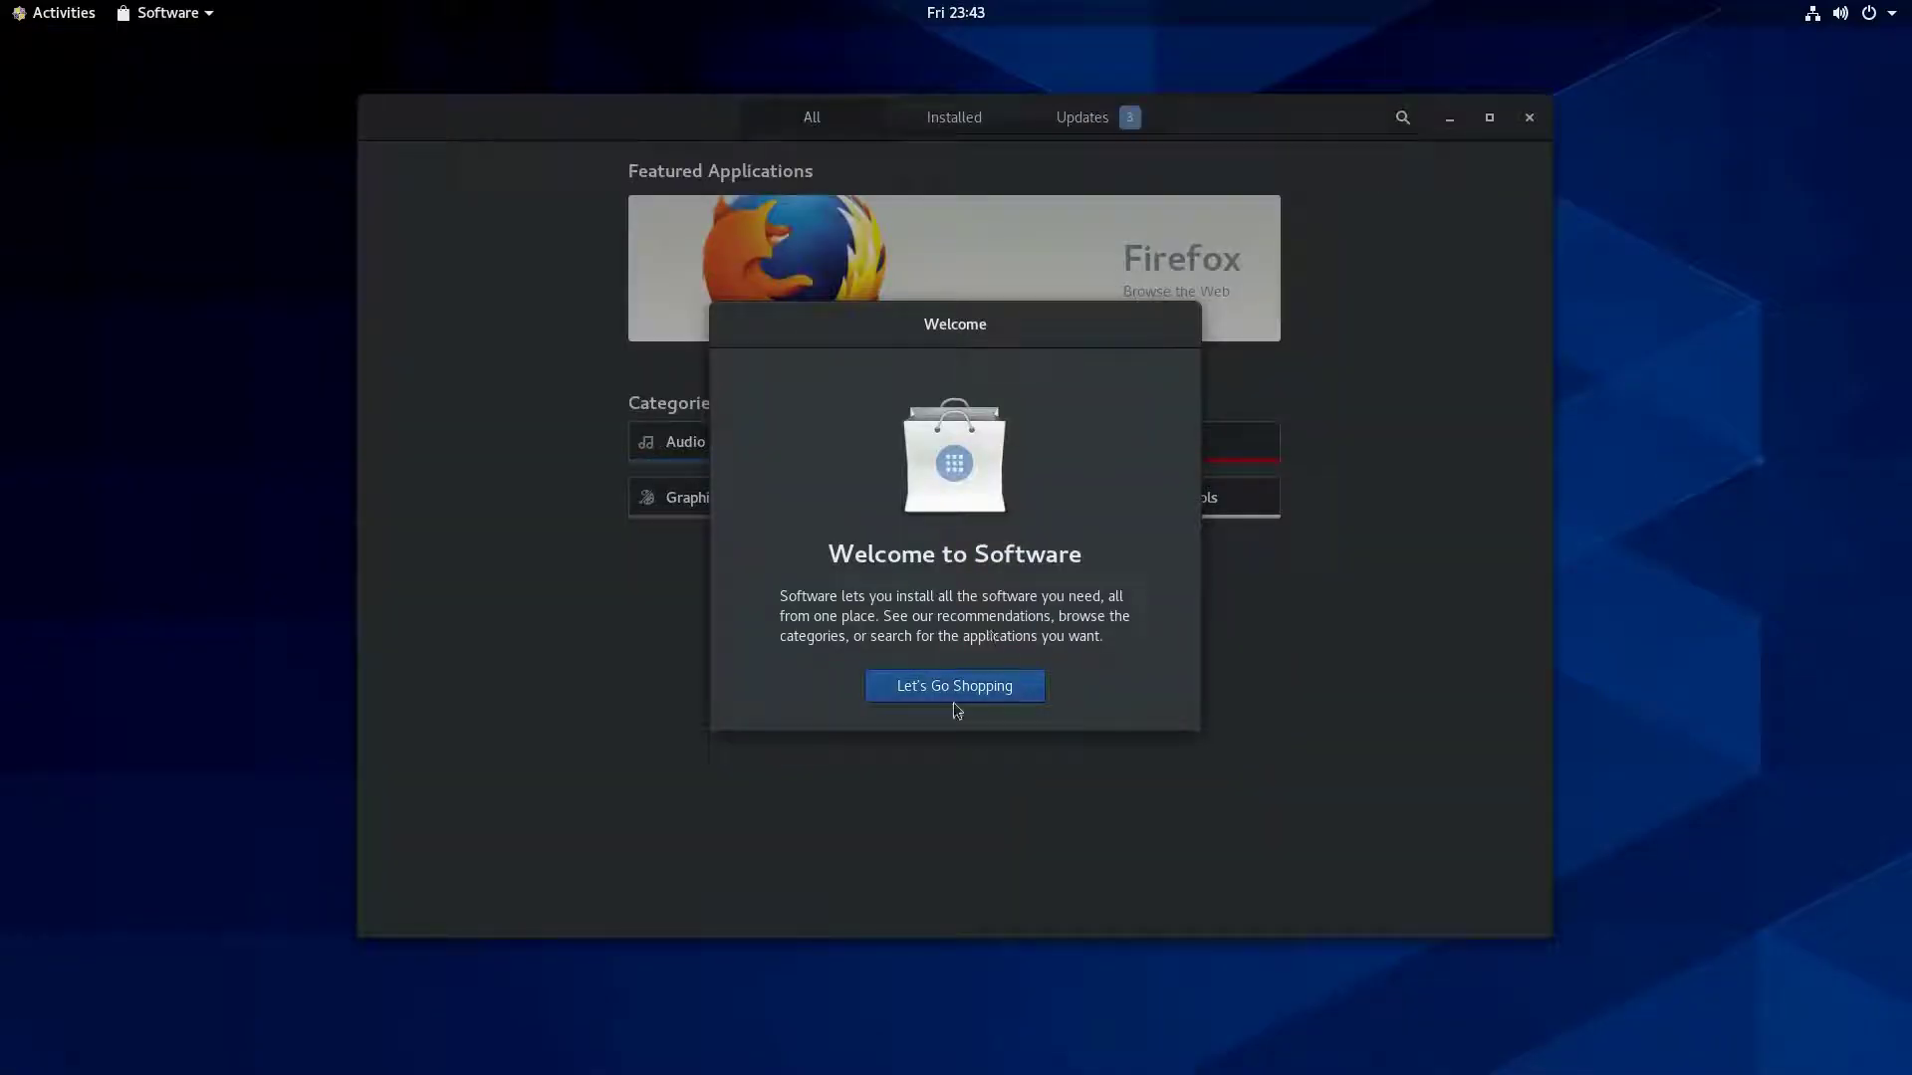
{"action": "left_click", "coordinate": [953, 697]}
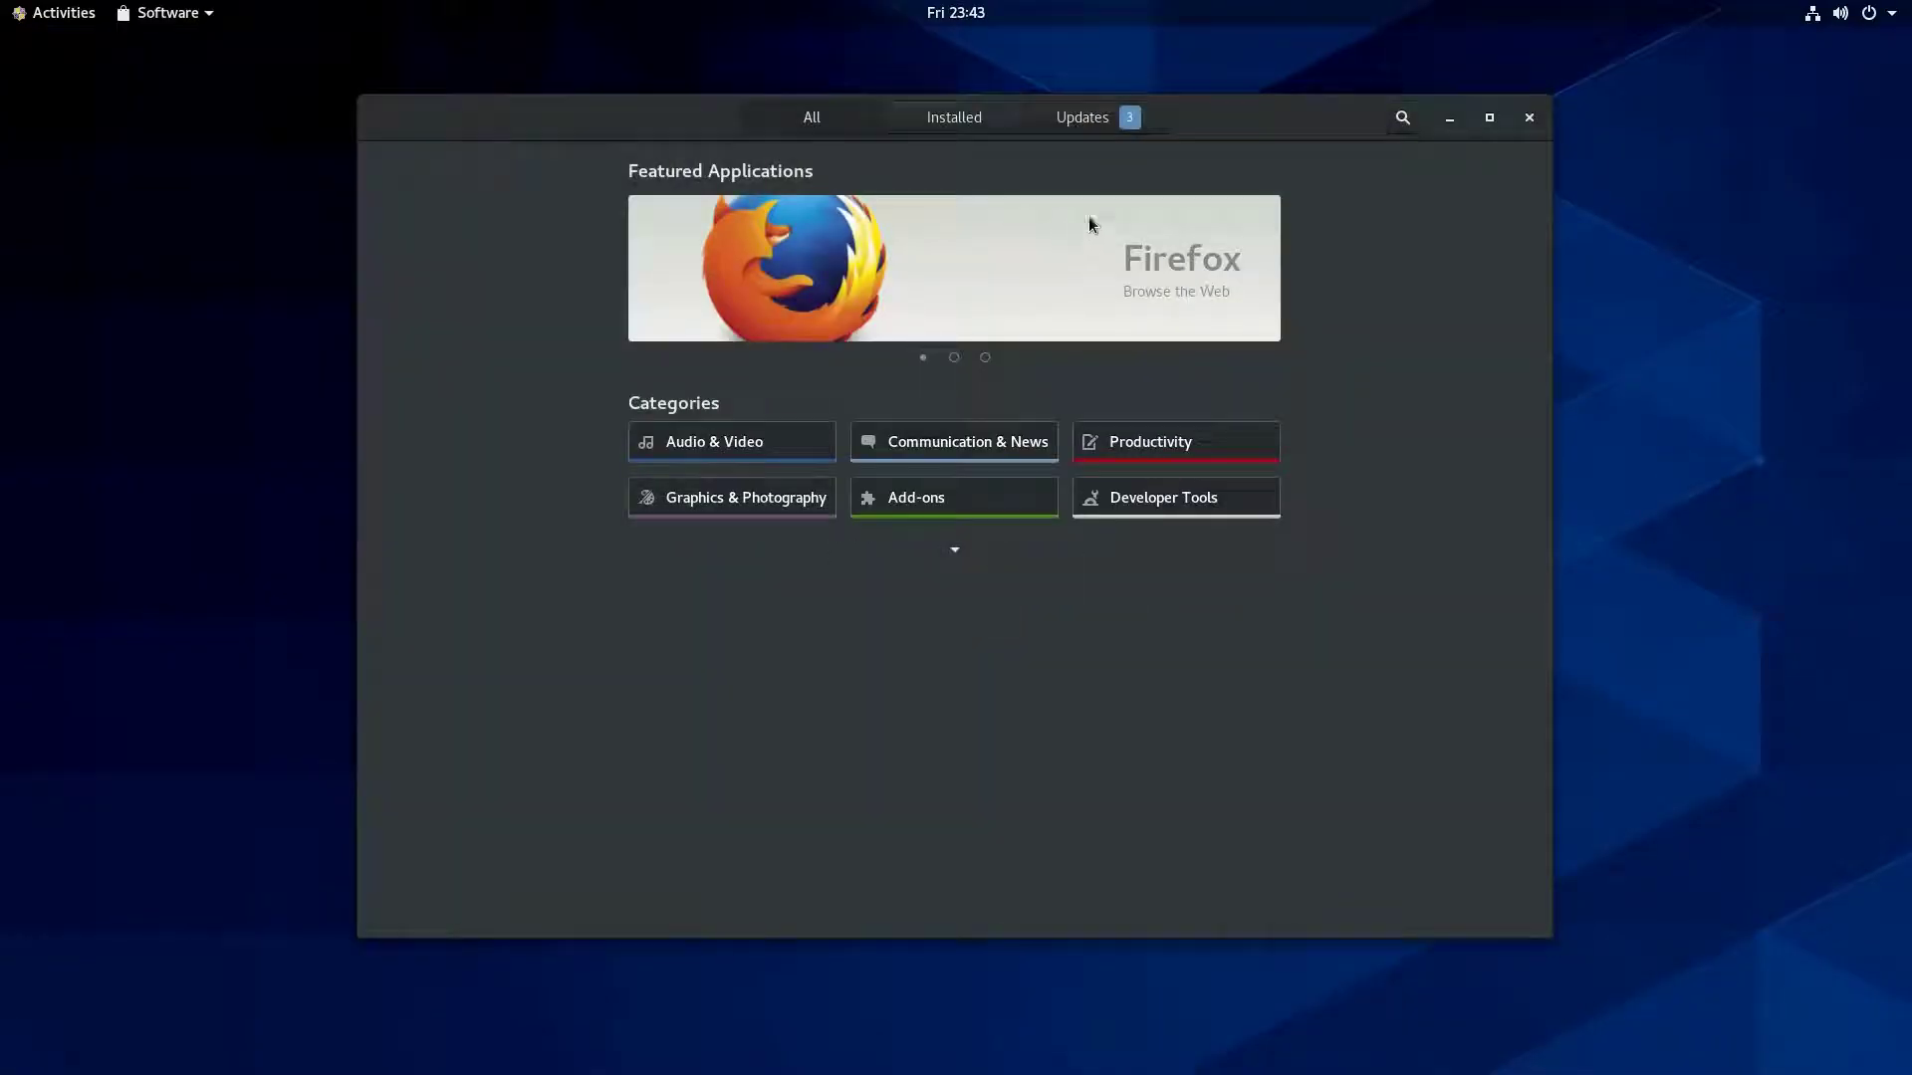
Open Software's About dialog and check version 3.30.6.
{"action": "left_click", "coordinate": [169, 12]}
{"action": "left_click", "coordinate": [248, 170]}
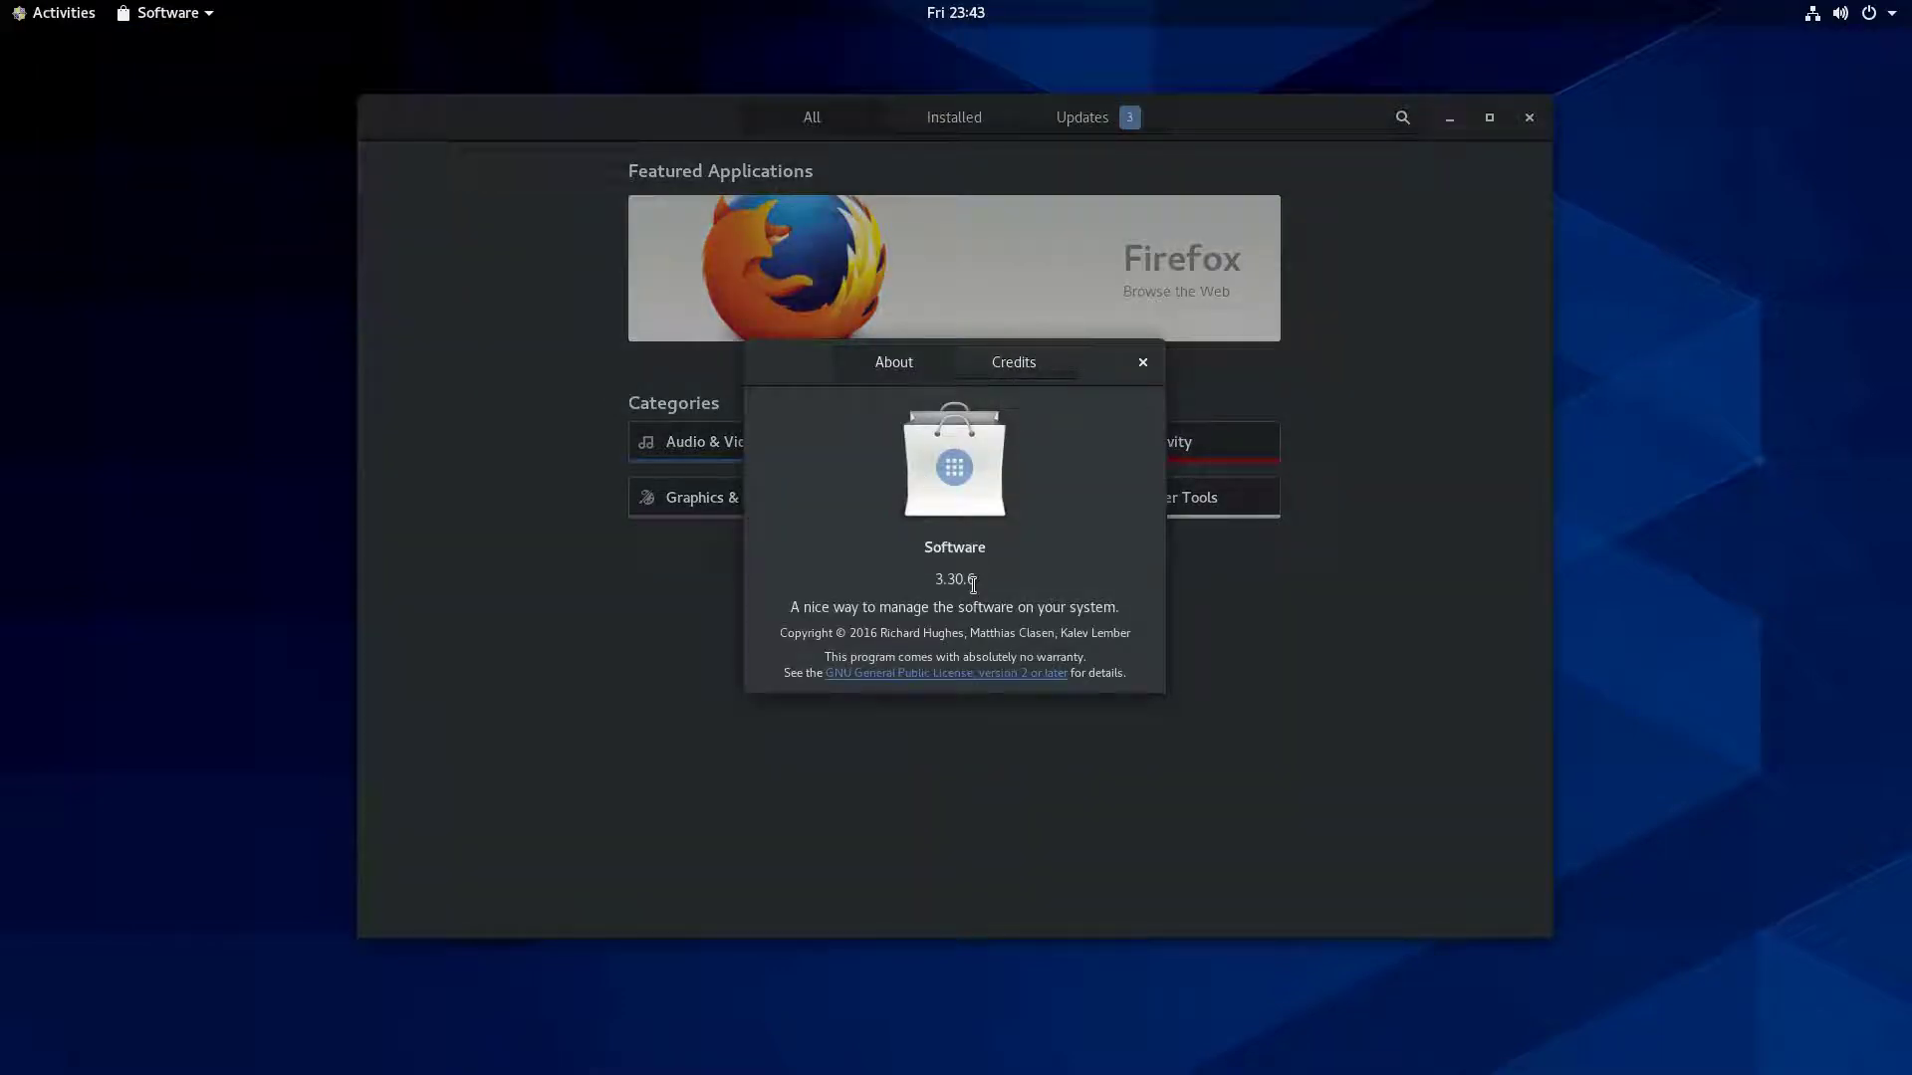
{"action": "left_click_drag", "start_coordinate": [973, 585], "coordinate": [906, 570]}
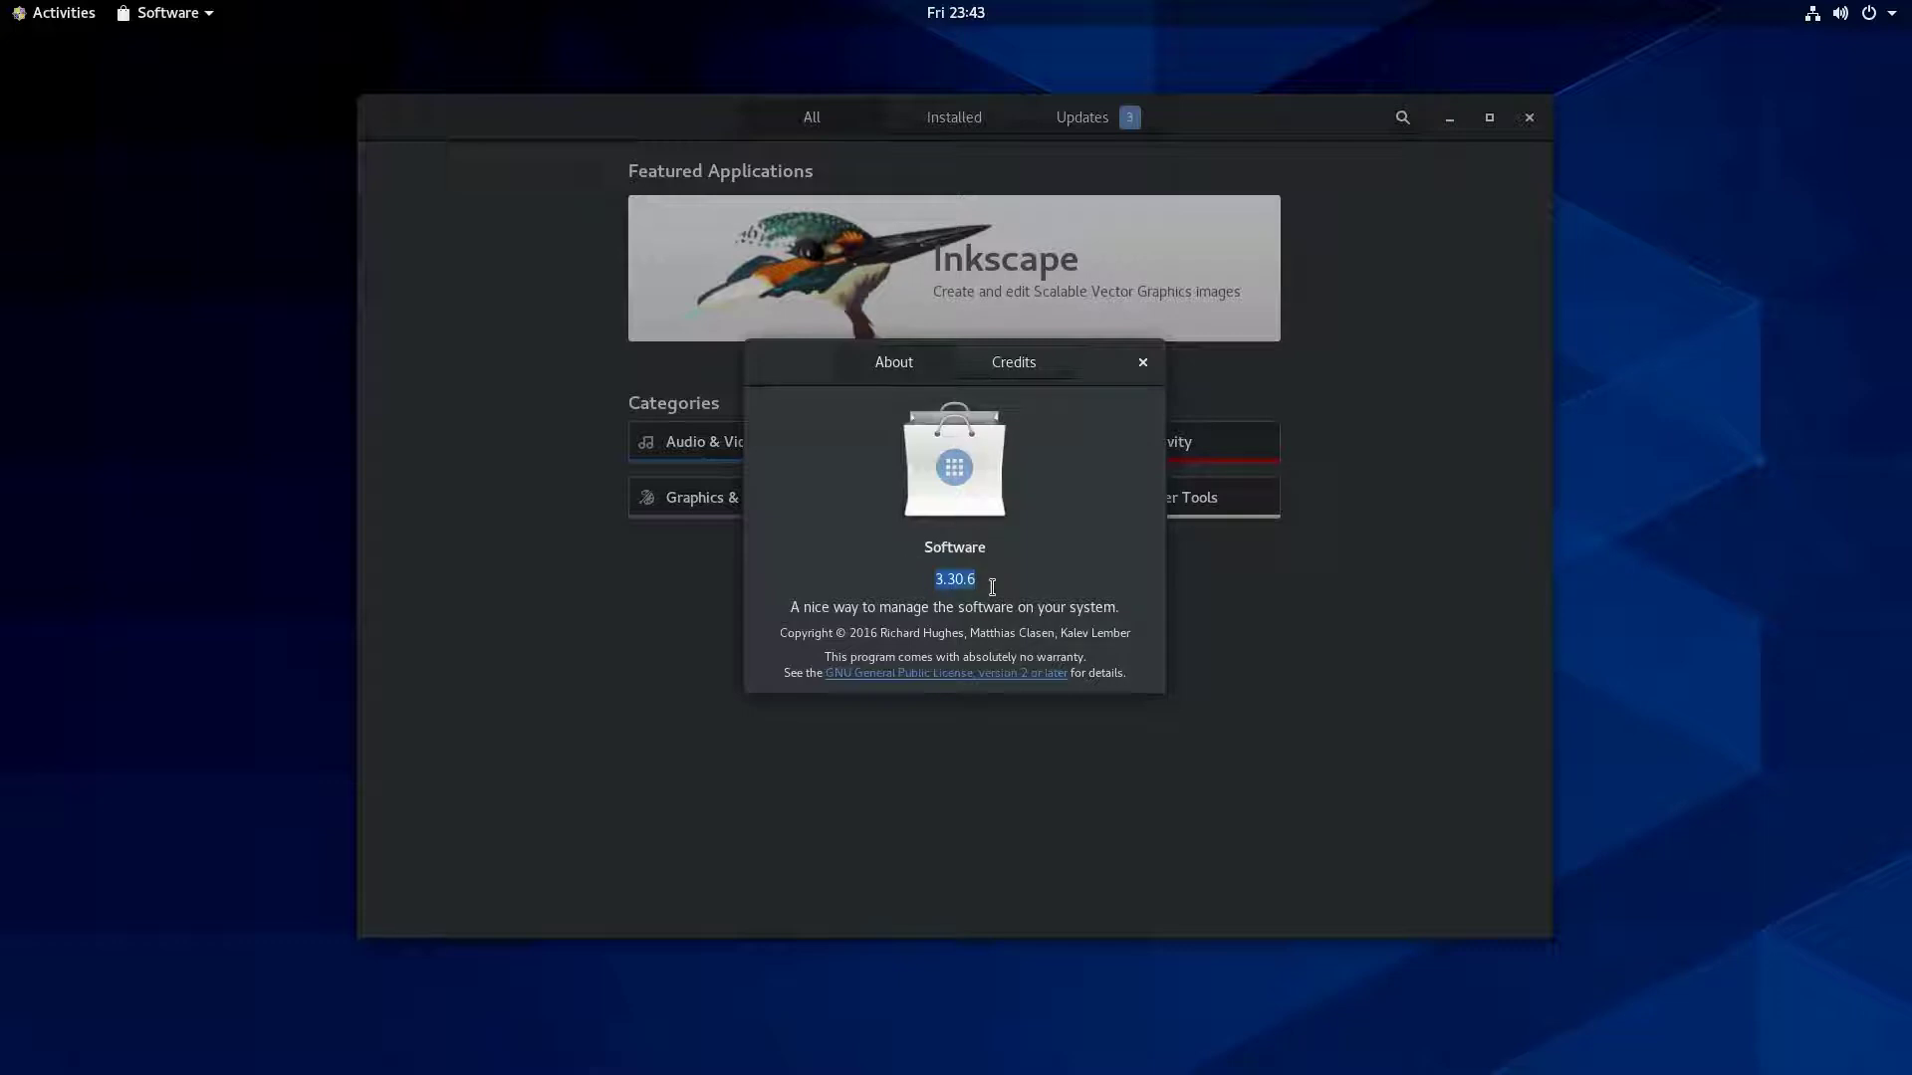
{"action": "left_click", "coordinate": [992, 586]}
View the Credits list, close About, and show the list of available updates.
{"action": "left_click", "coordinate": [1069, 370]}
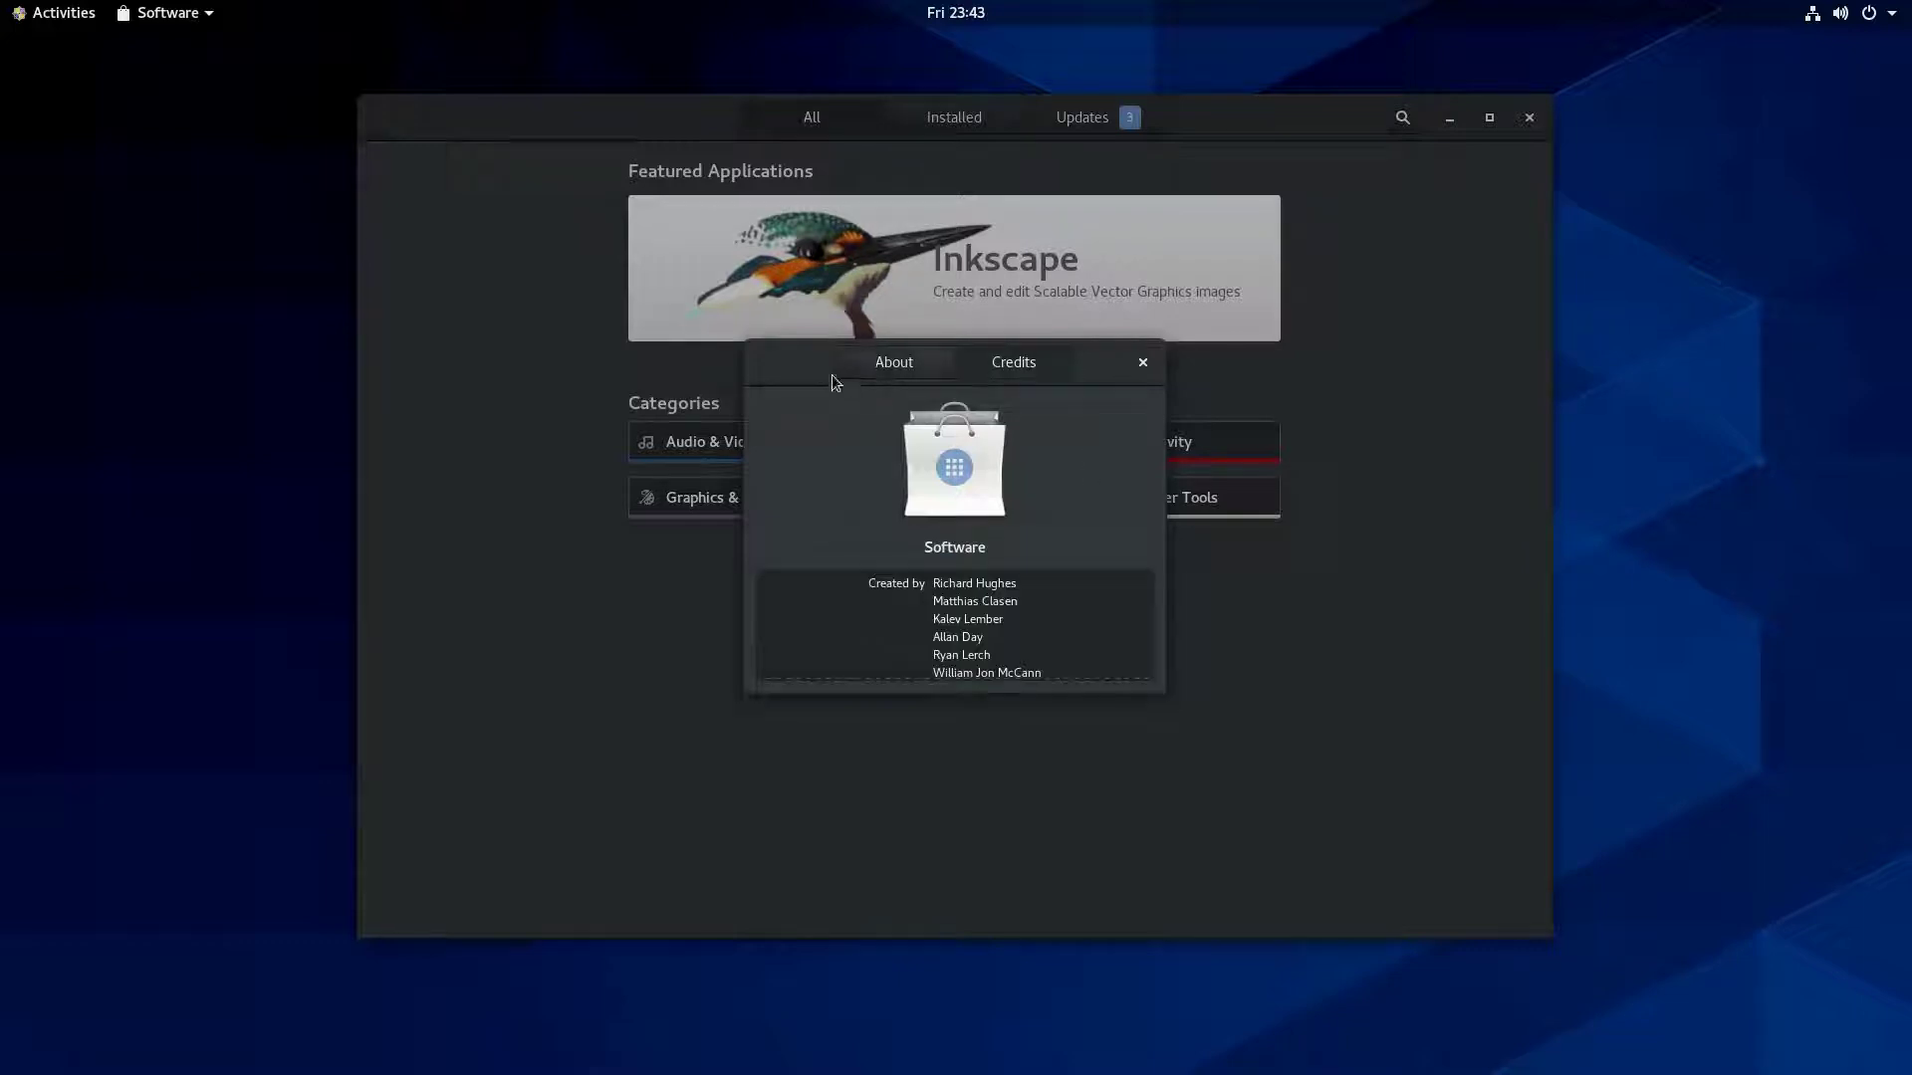
{"action": "left_click", "coordinate": [897, 369]}
{"action": "left_click", "coordinate": [1001, 365]}
{"action": "left_click", "coordinate": [926, 365]}
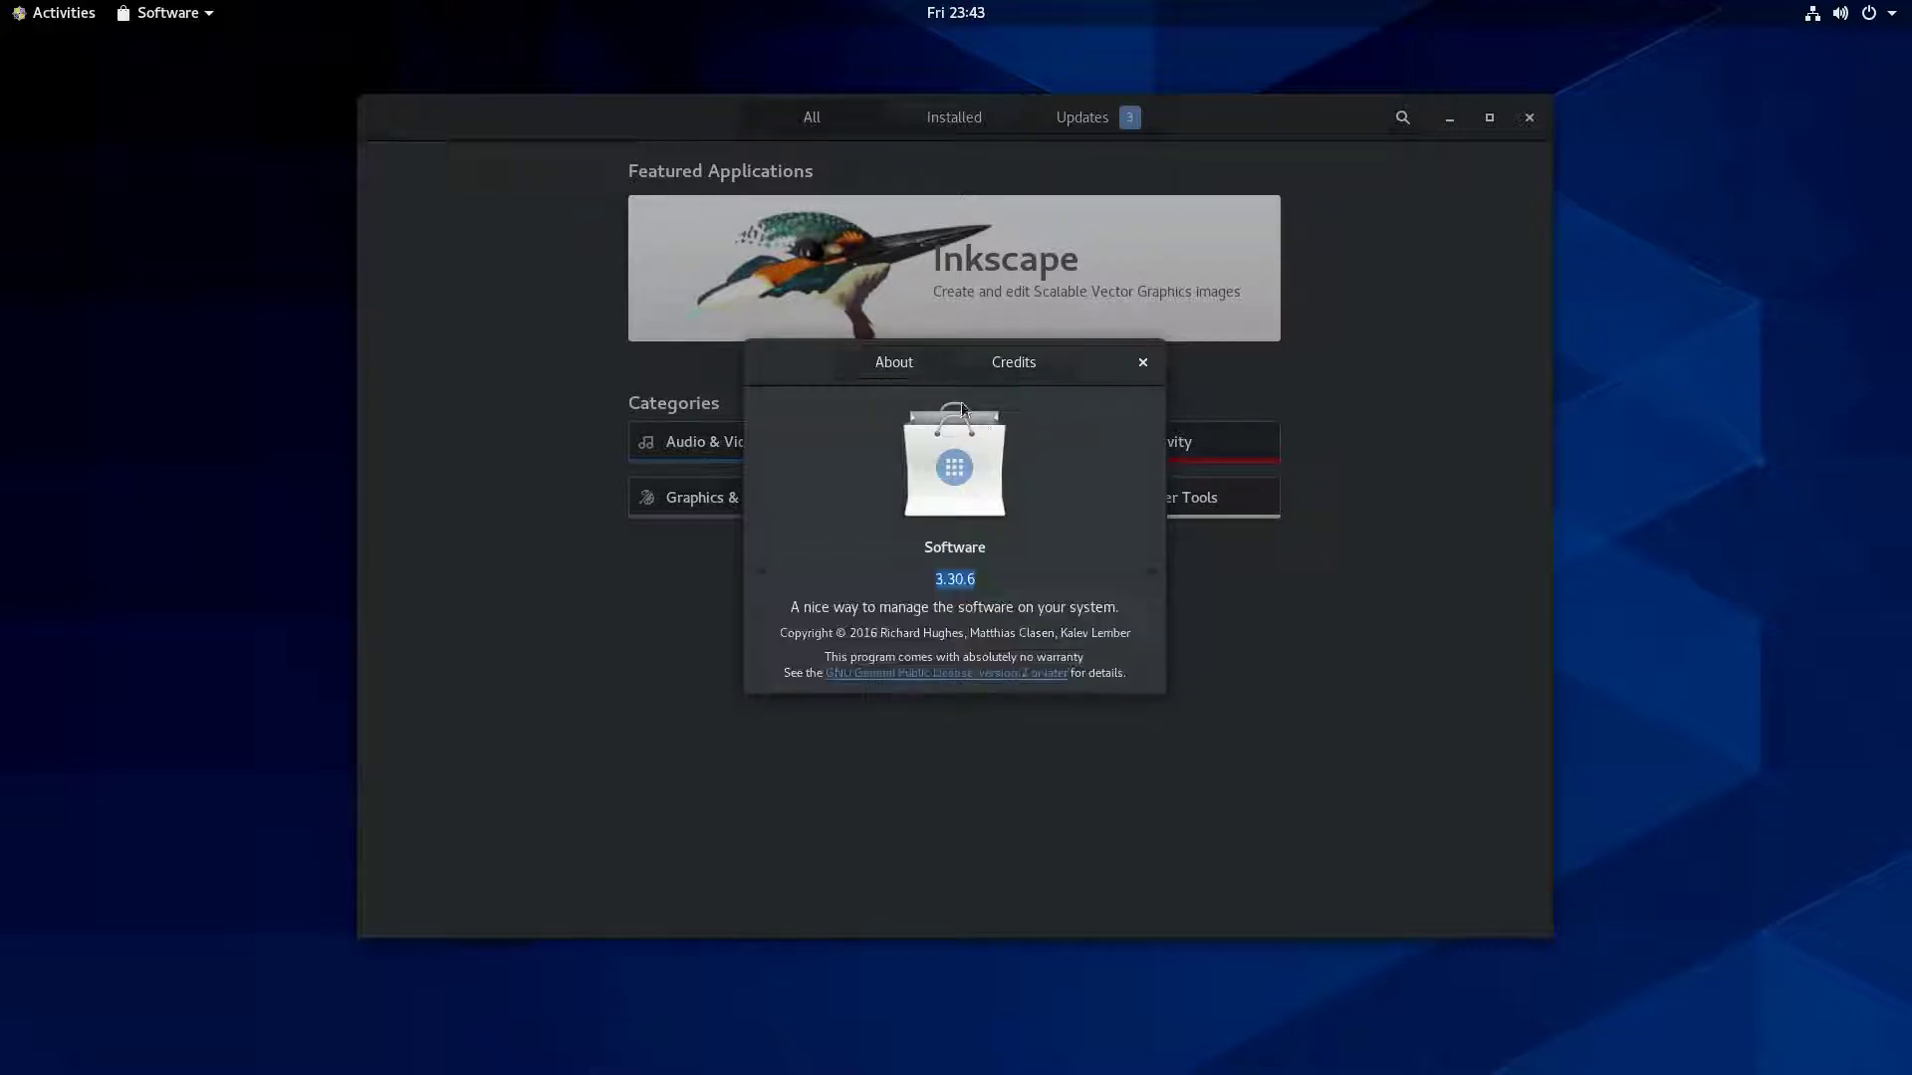
{"action": "left_click", "coordinate": [1033, 570]}
{"action": "left_click", "coordinate": [1140, 361]}
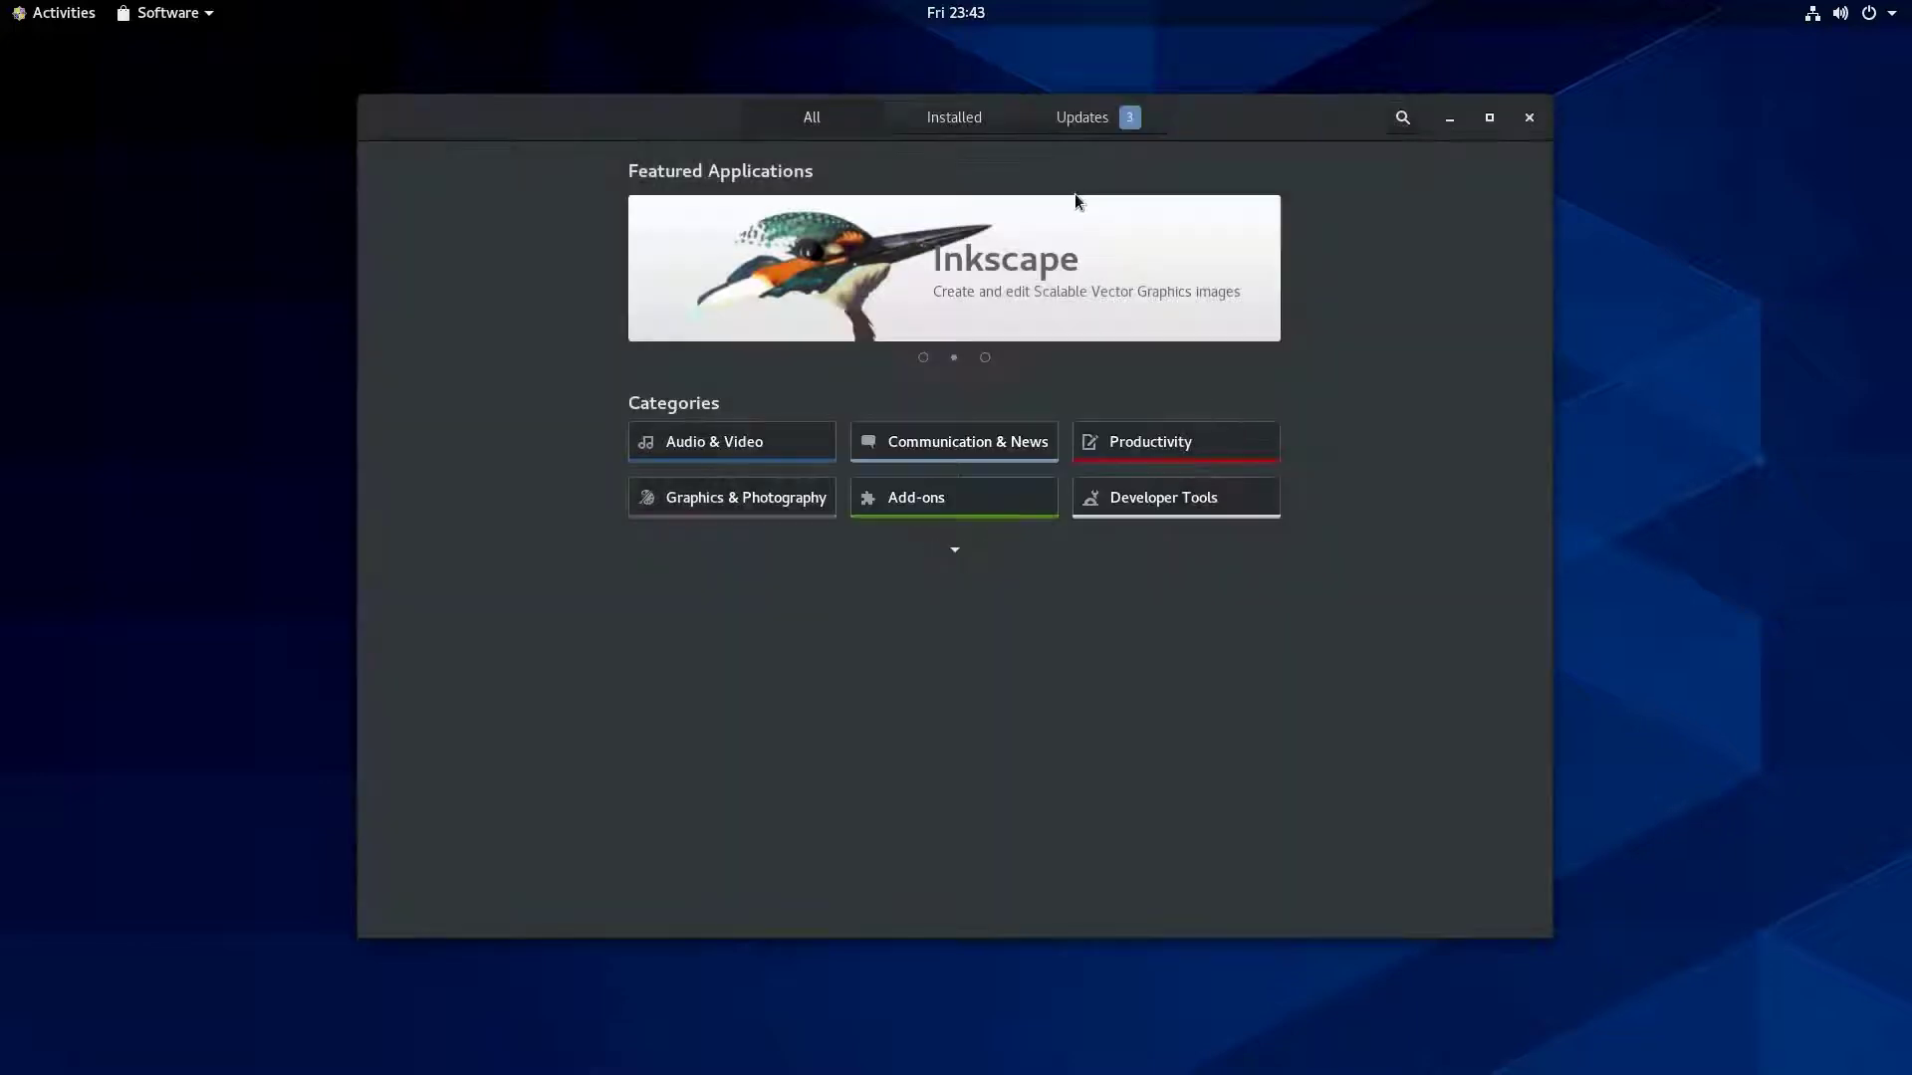
{"action": "left_click", "coordinate": [1085, 117]}
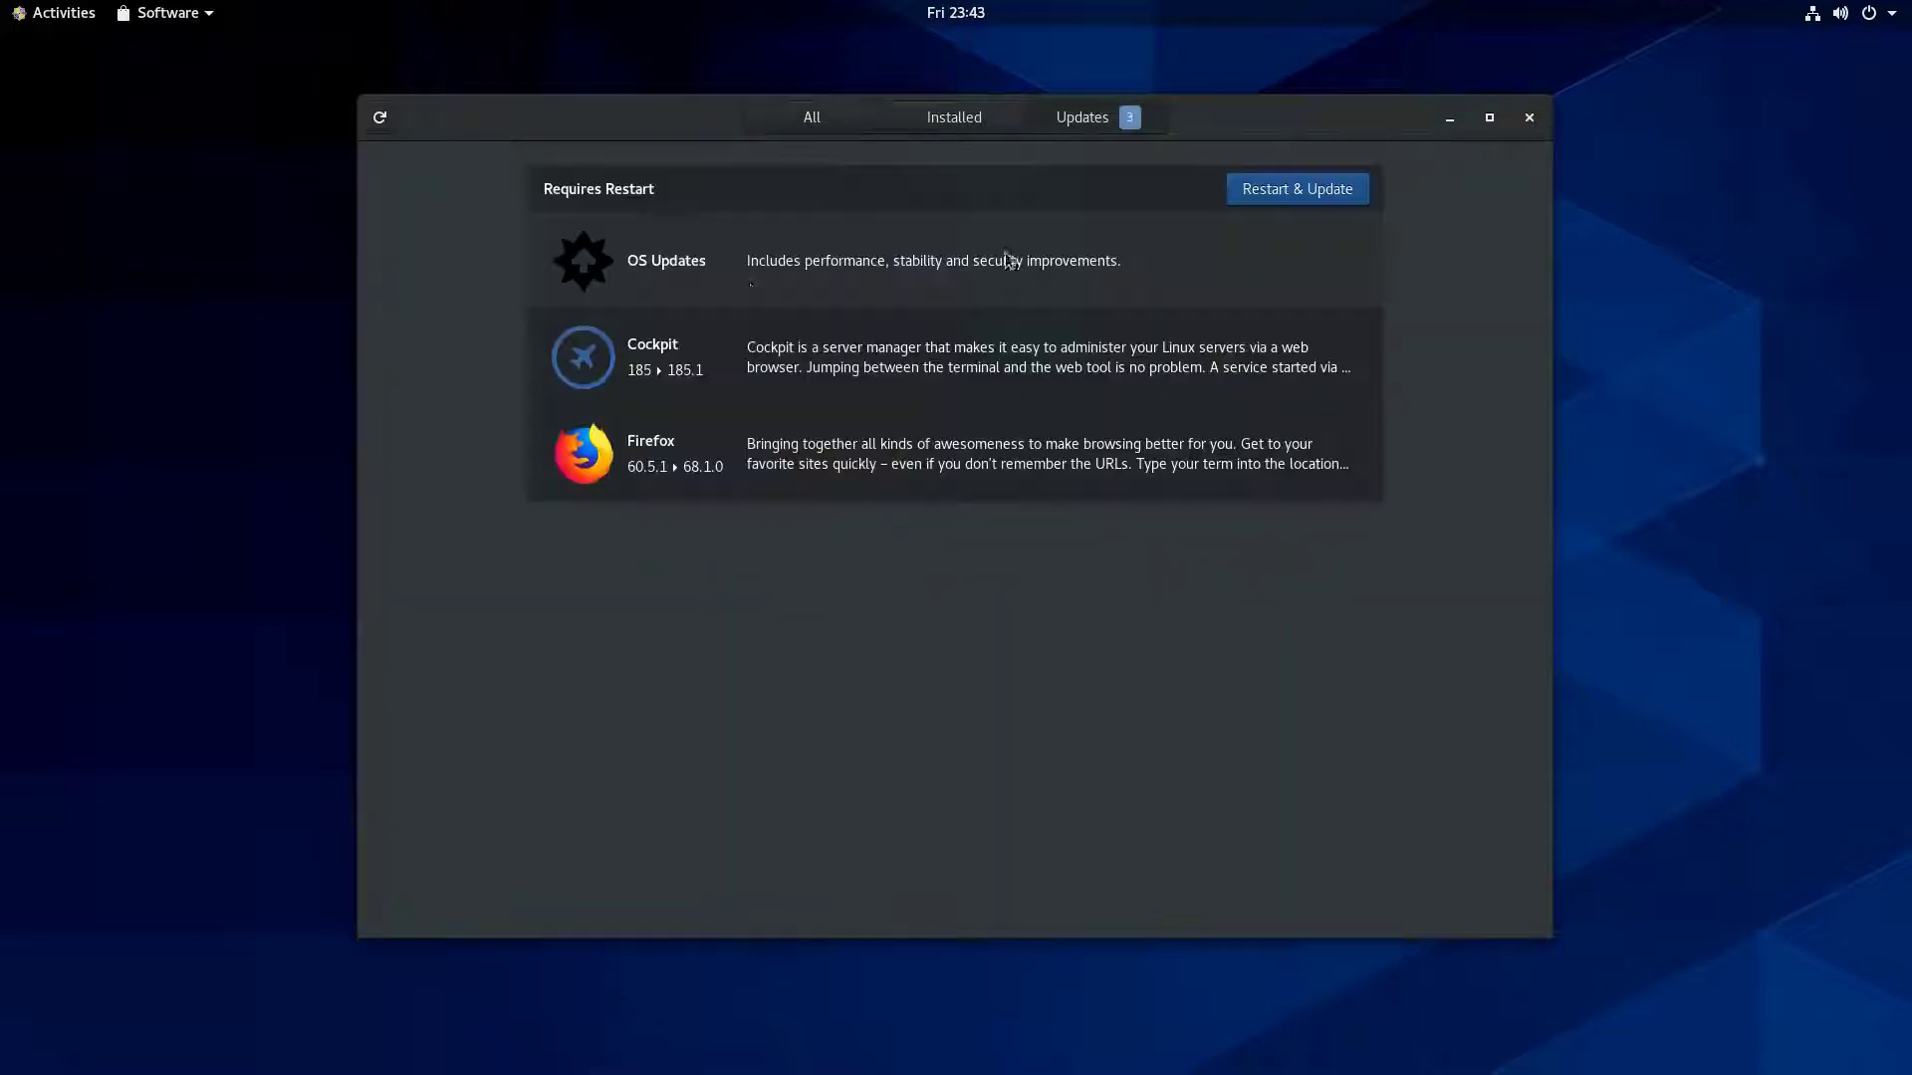
{"action": "left_click", "coordinate": [702, 358]}
{"action": "left_click", "coordinate": [1231, 216]}
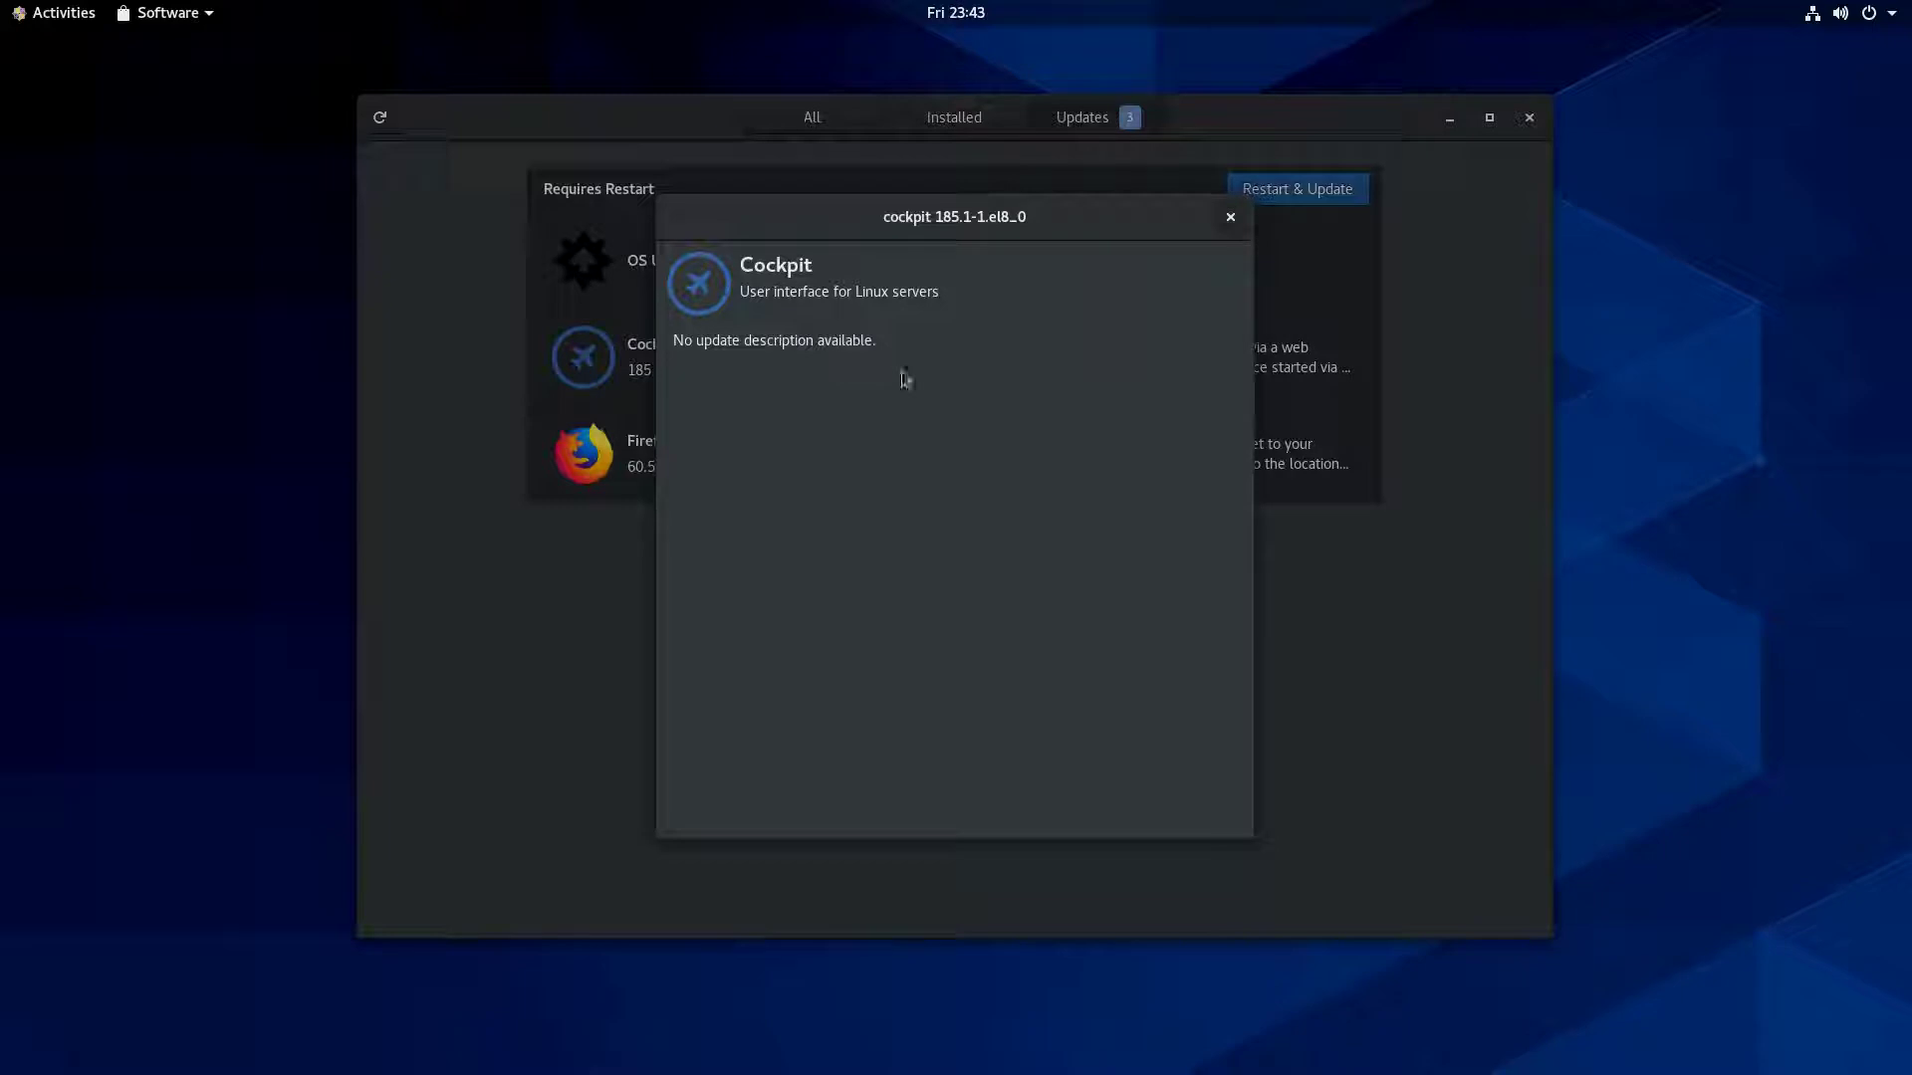
{"action": "left_click", "coordinate": [711, 458]}
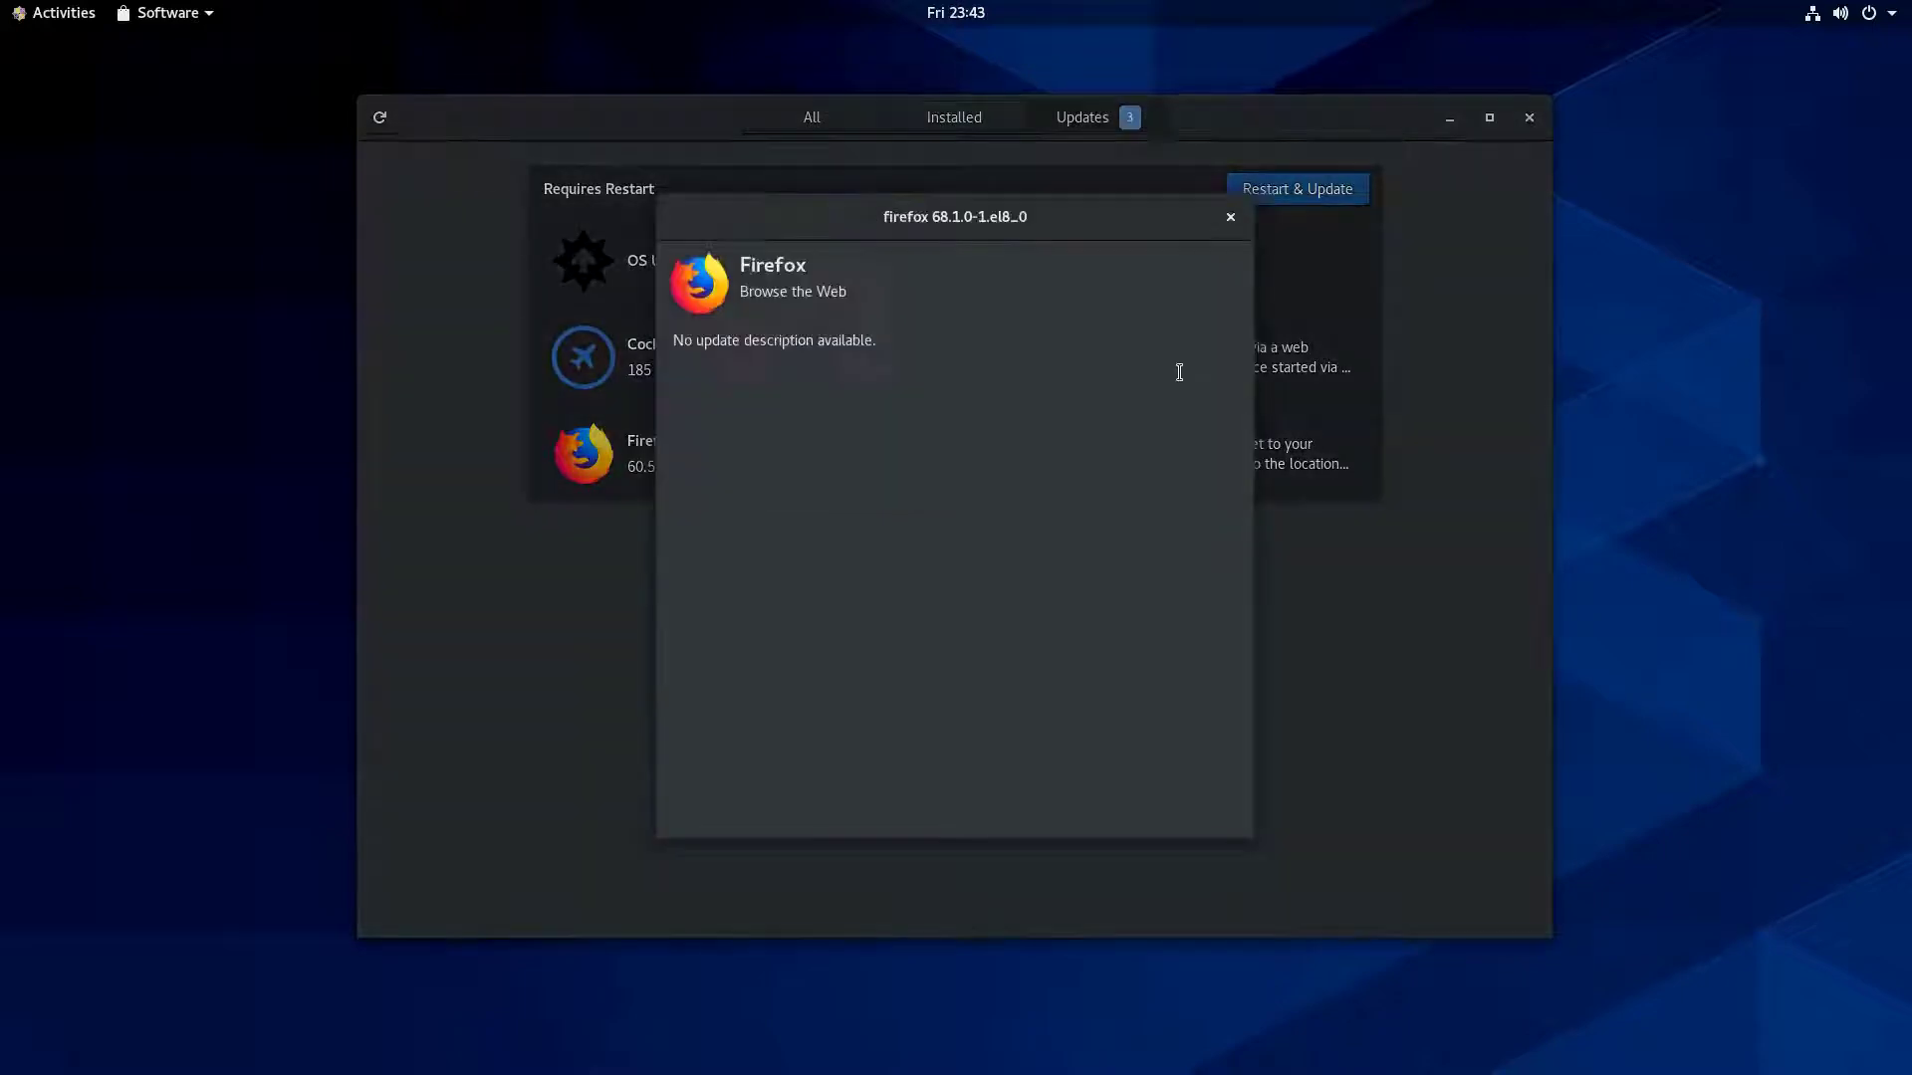
{"action": "left_click", "coordinate": [1232, 216]}
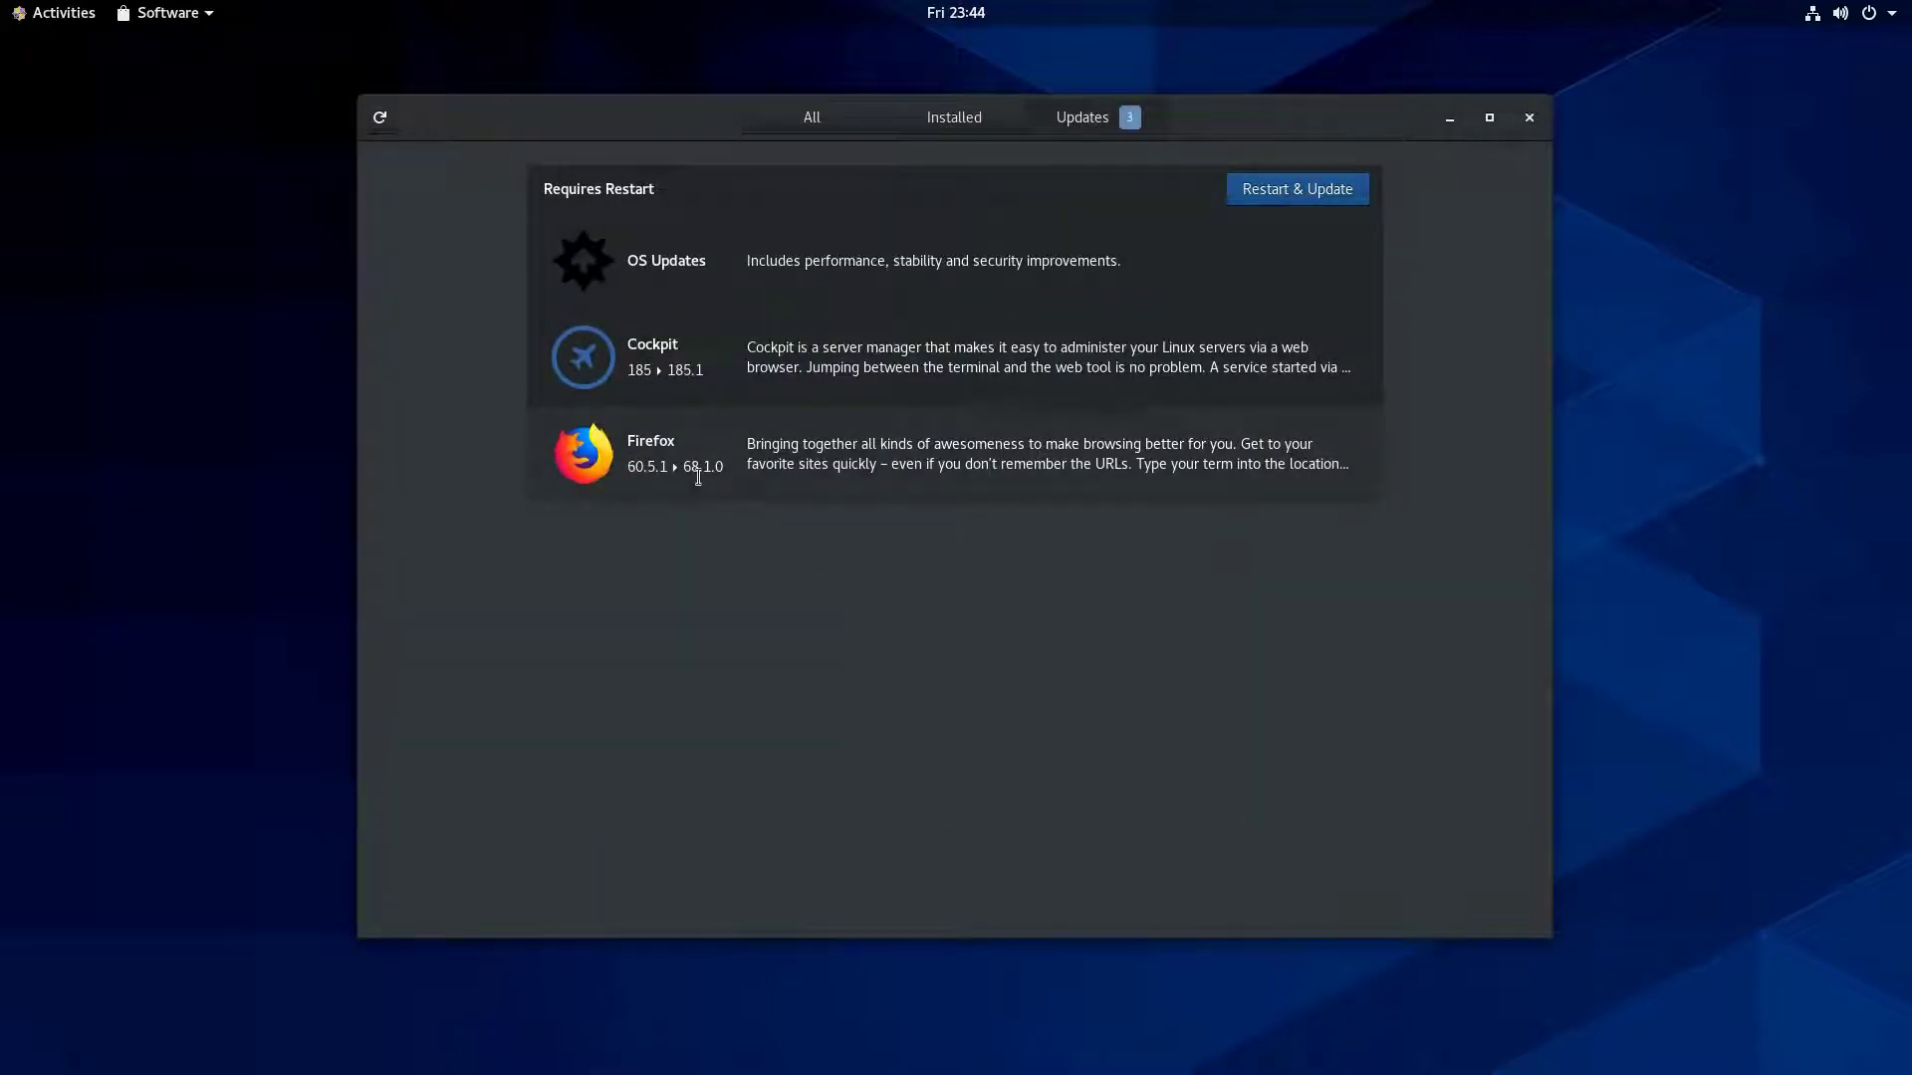
{"action": "left_click", "coordinate": [698, 477]}
{"action": "left_click", "coordinate": [1231, 218]}
{"action": "left_click", "coordinate": [721, 459]}
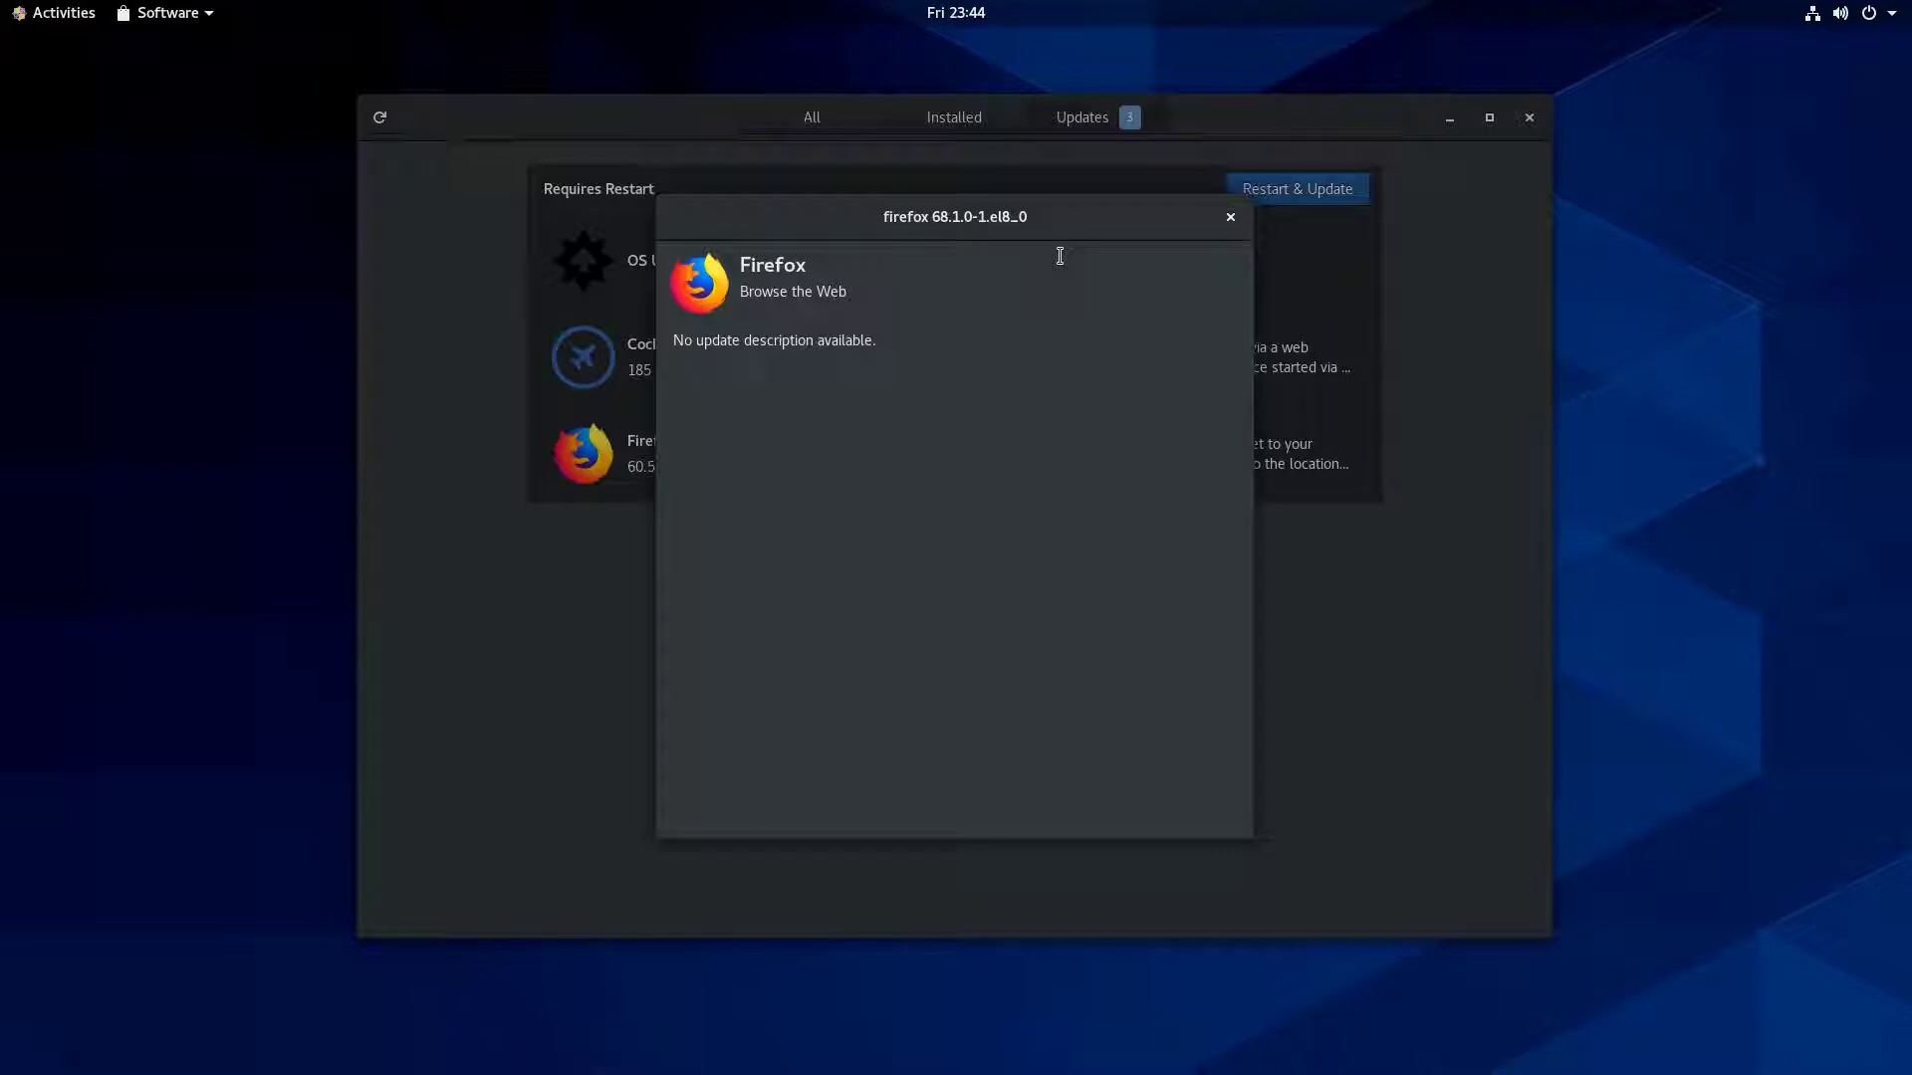
{"action": "left_click", "coordinate": [1231, 213]}
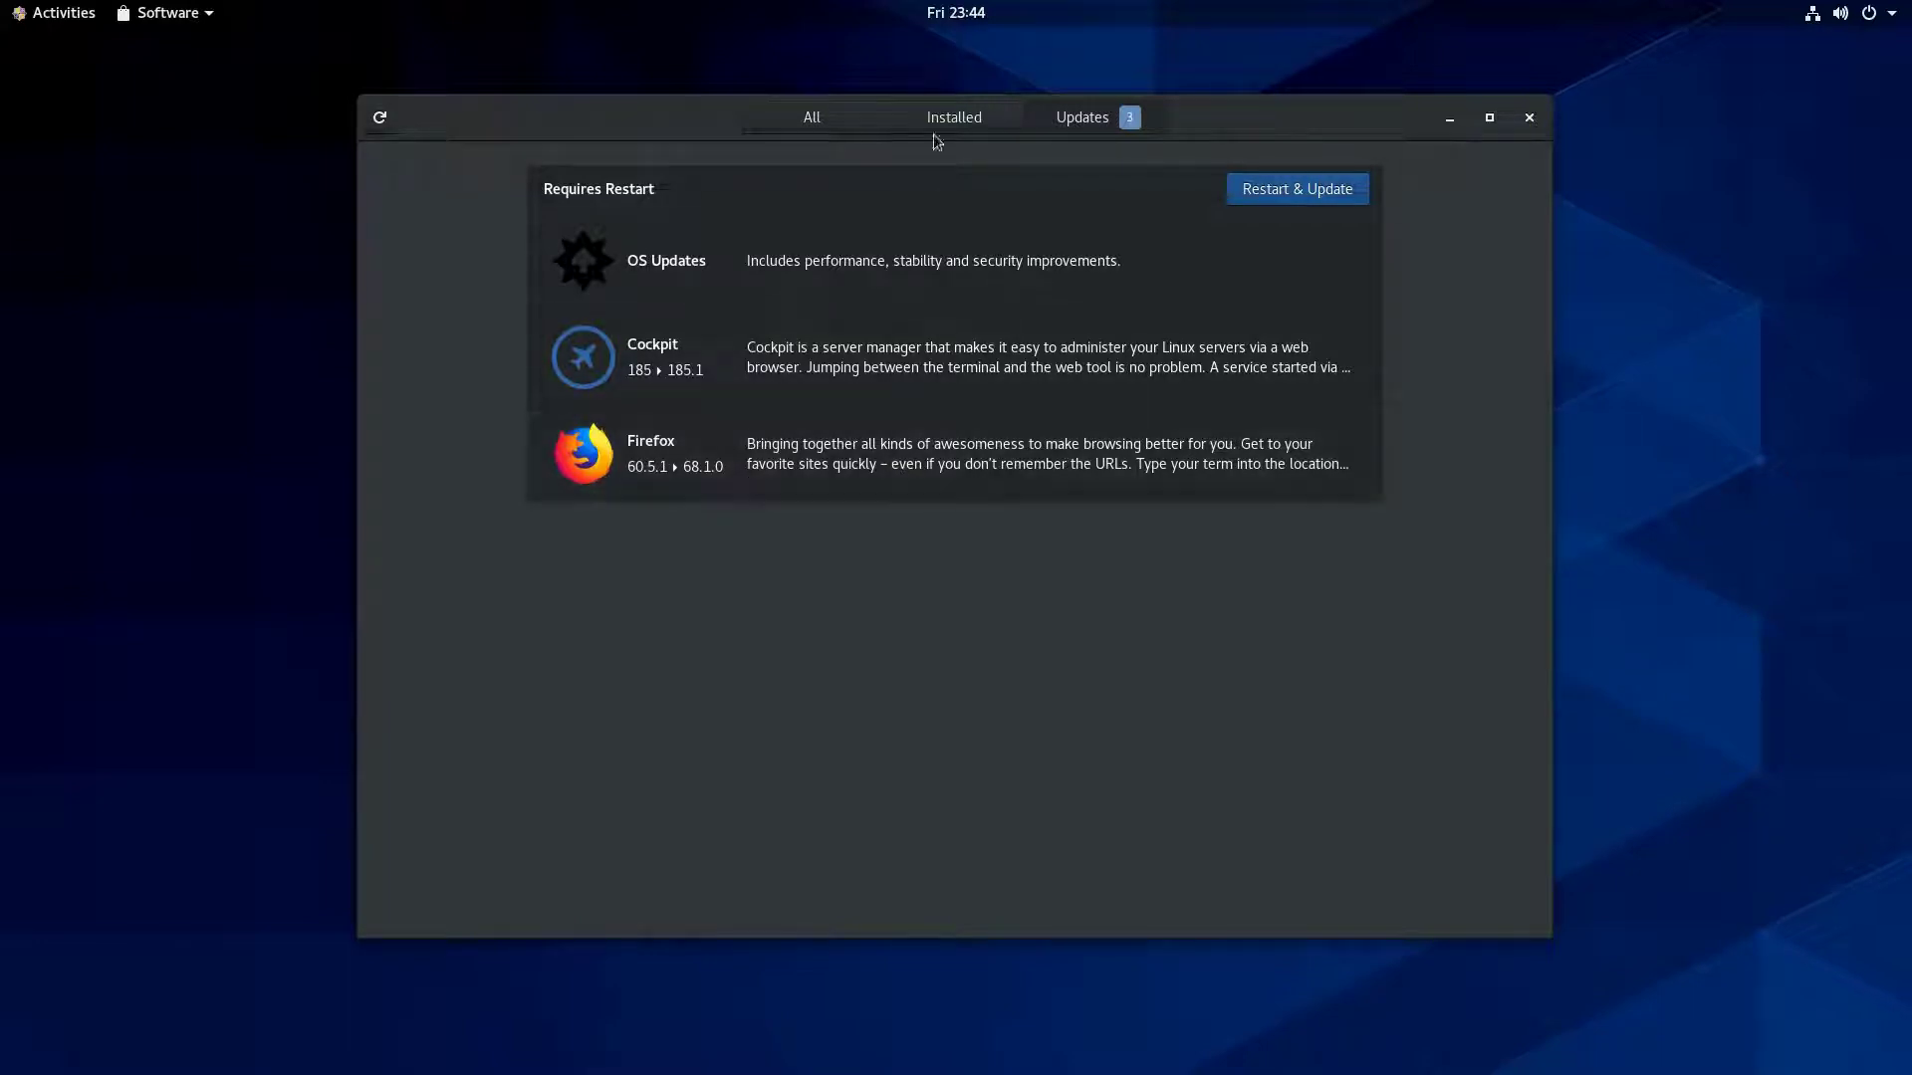
{"action": "left_click", "coordinate": [832, 129]}
{"action": "left_click", "coordinate": [1059, 119]}
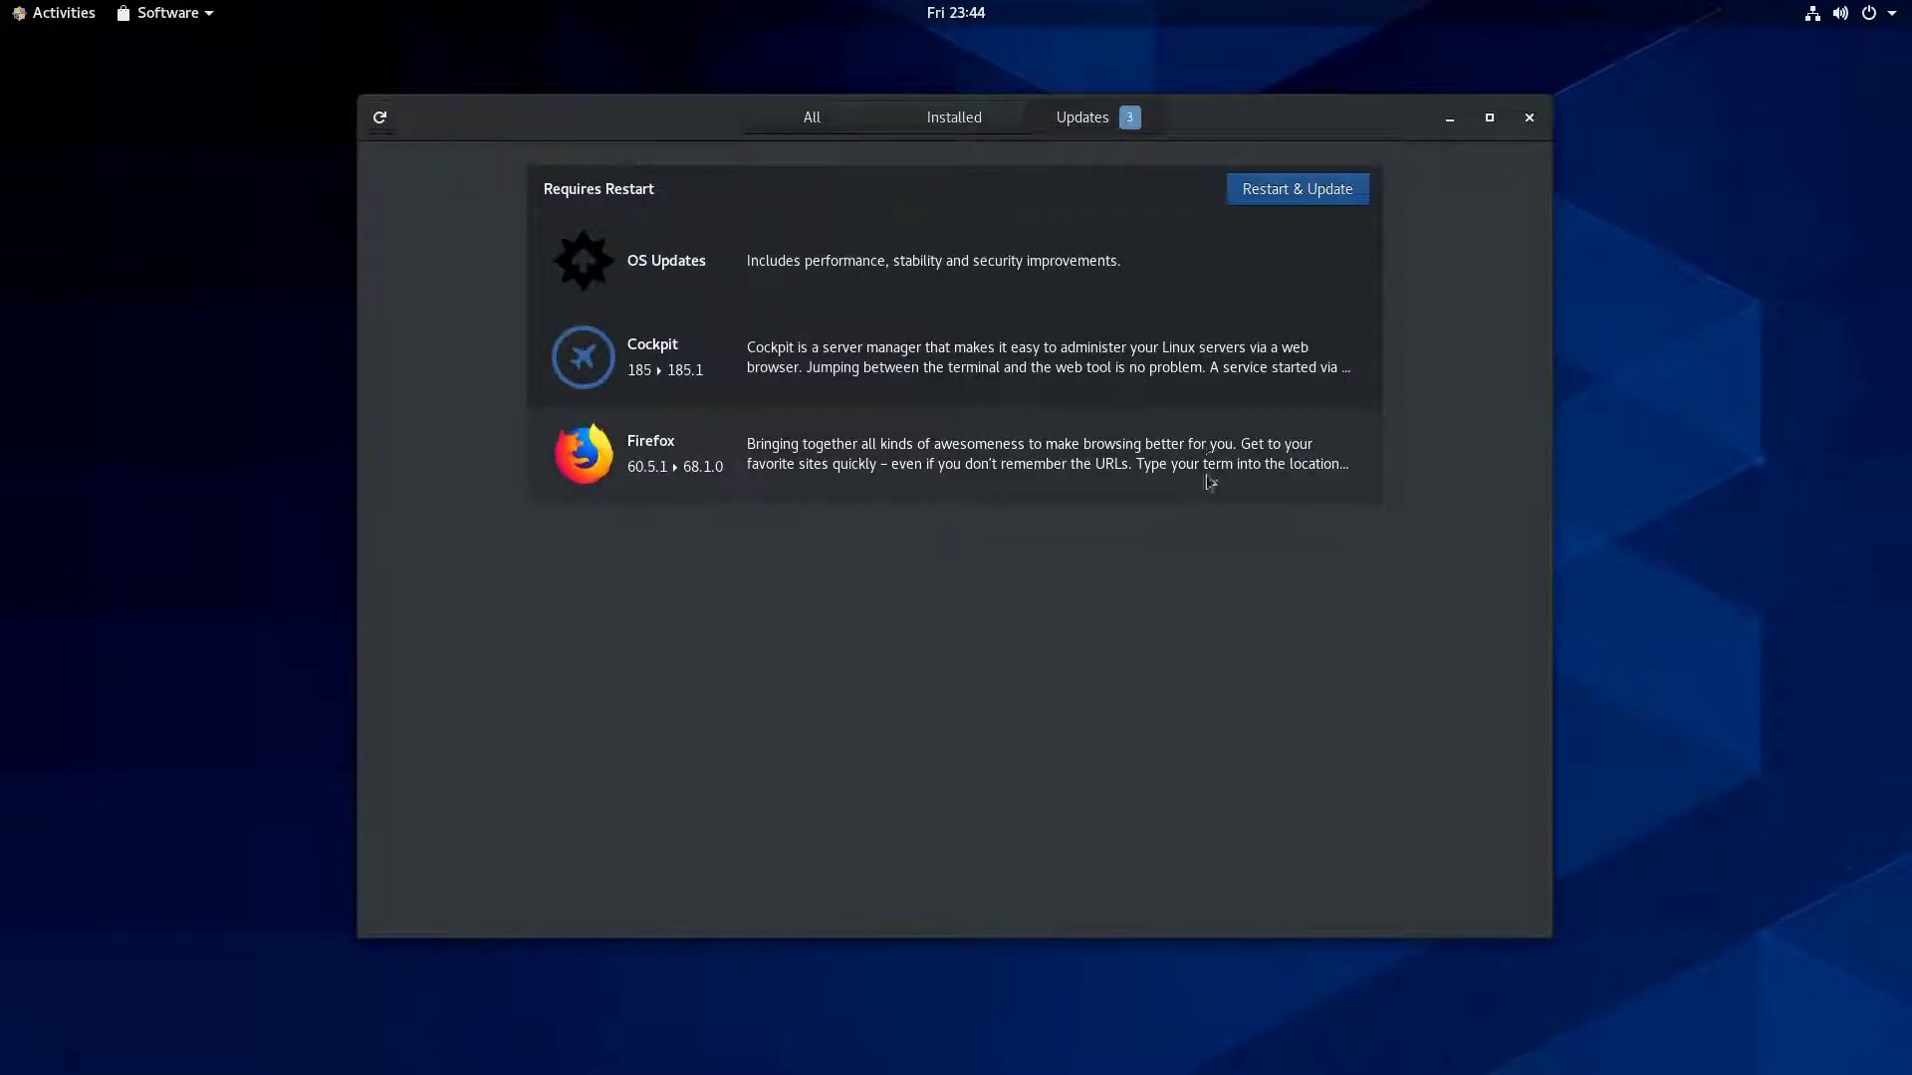
{"action": "left_click", "coordinate": [1130, 493]}
{"action": "left_click", "coordinate": [1235, 218]}
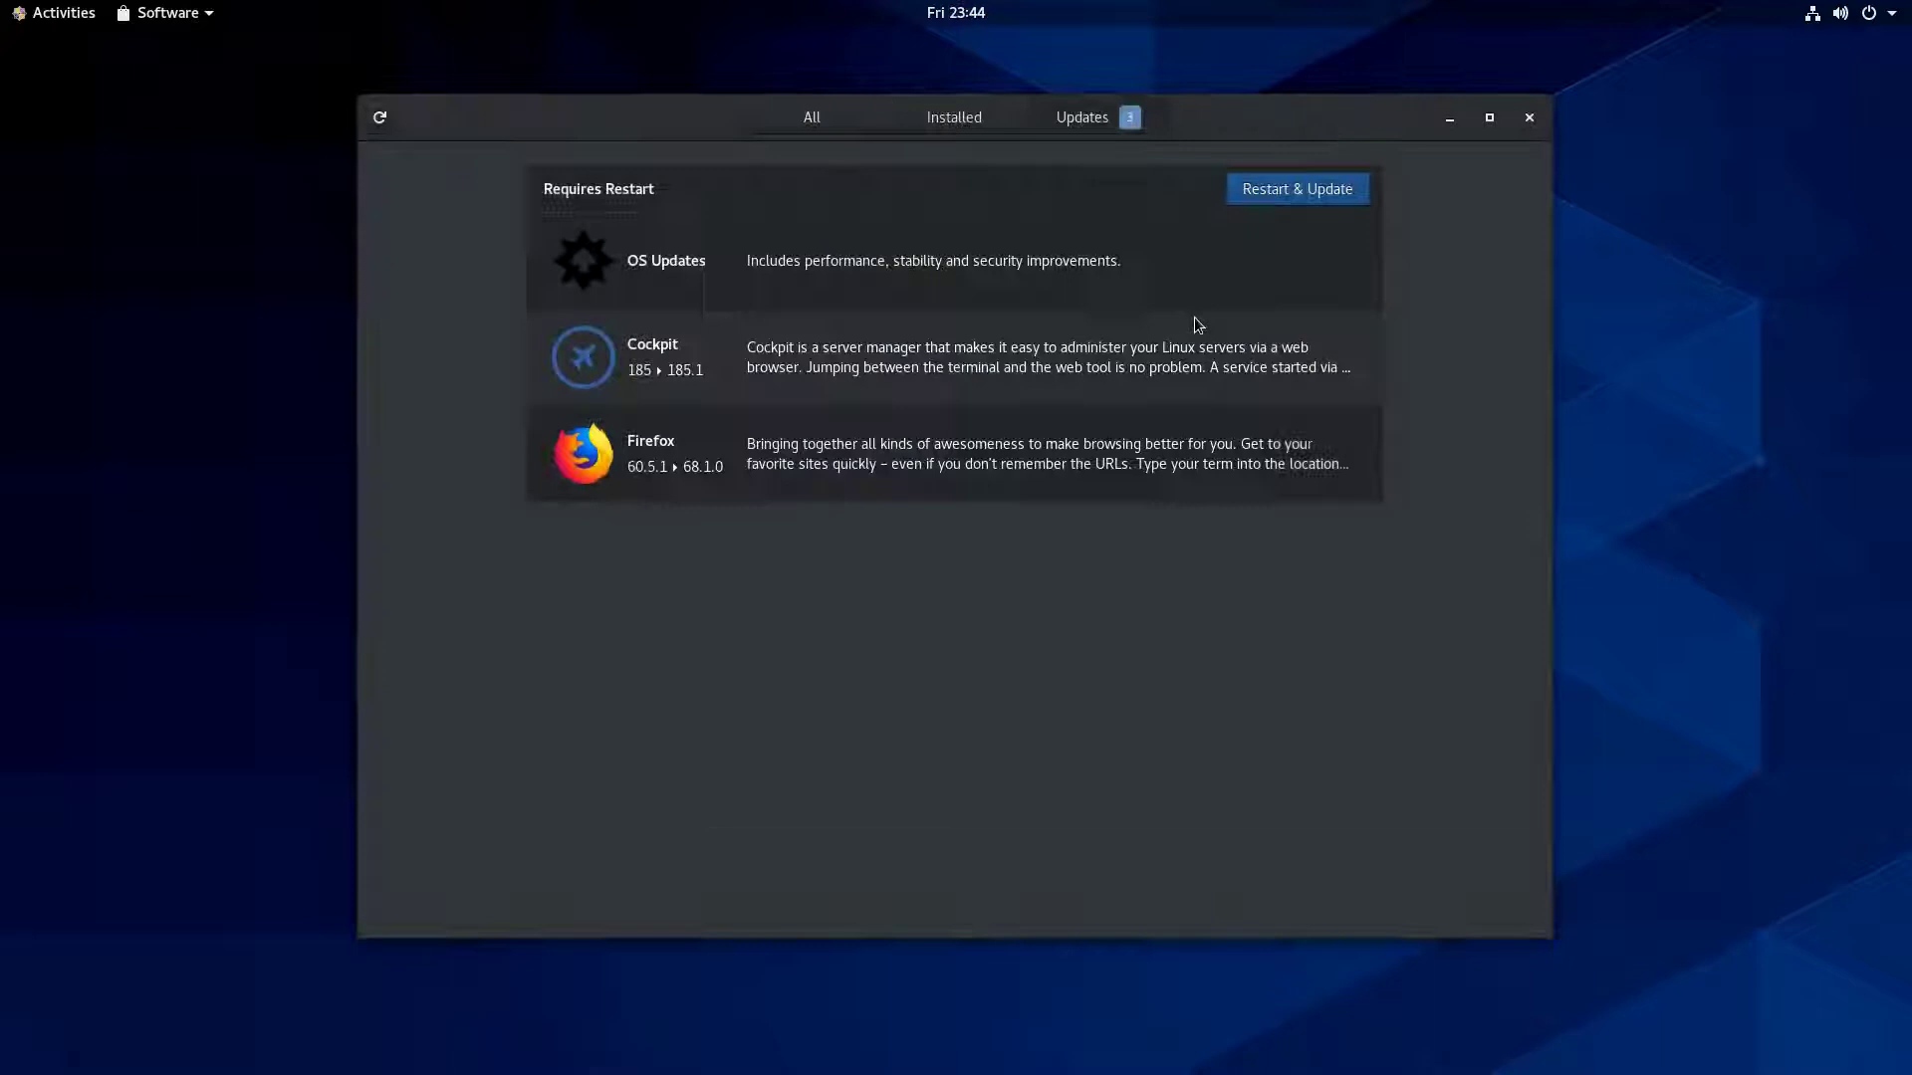
{"action": "left_click", "coordinate": [815, 117]}
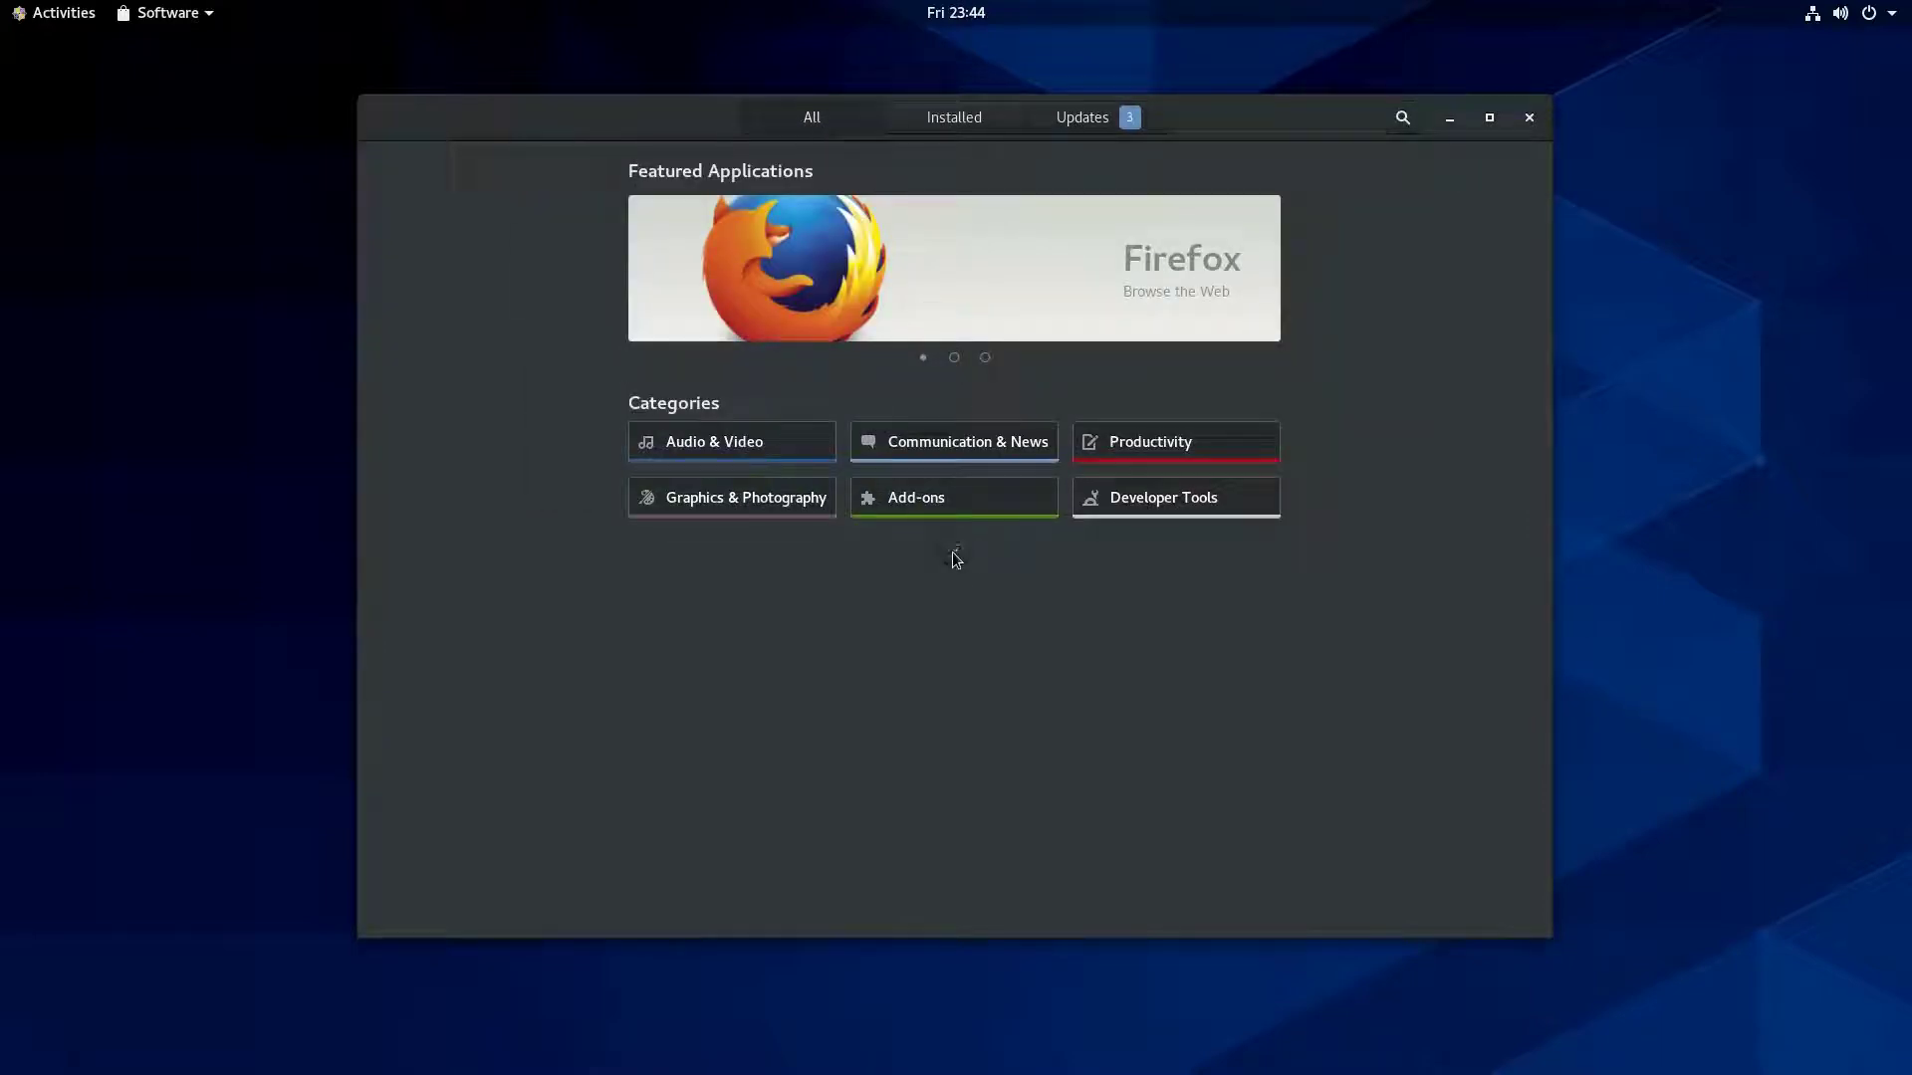
Look at Developer Tools, then open the Communication & News category.
{"action": "left_click", "coordinate": [1145, 505]}
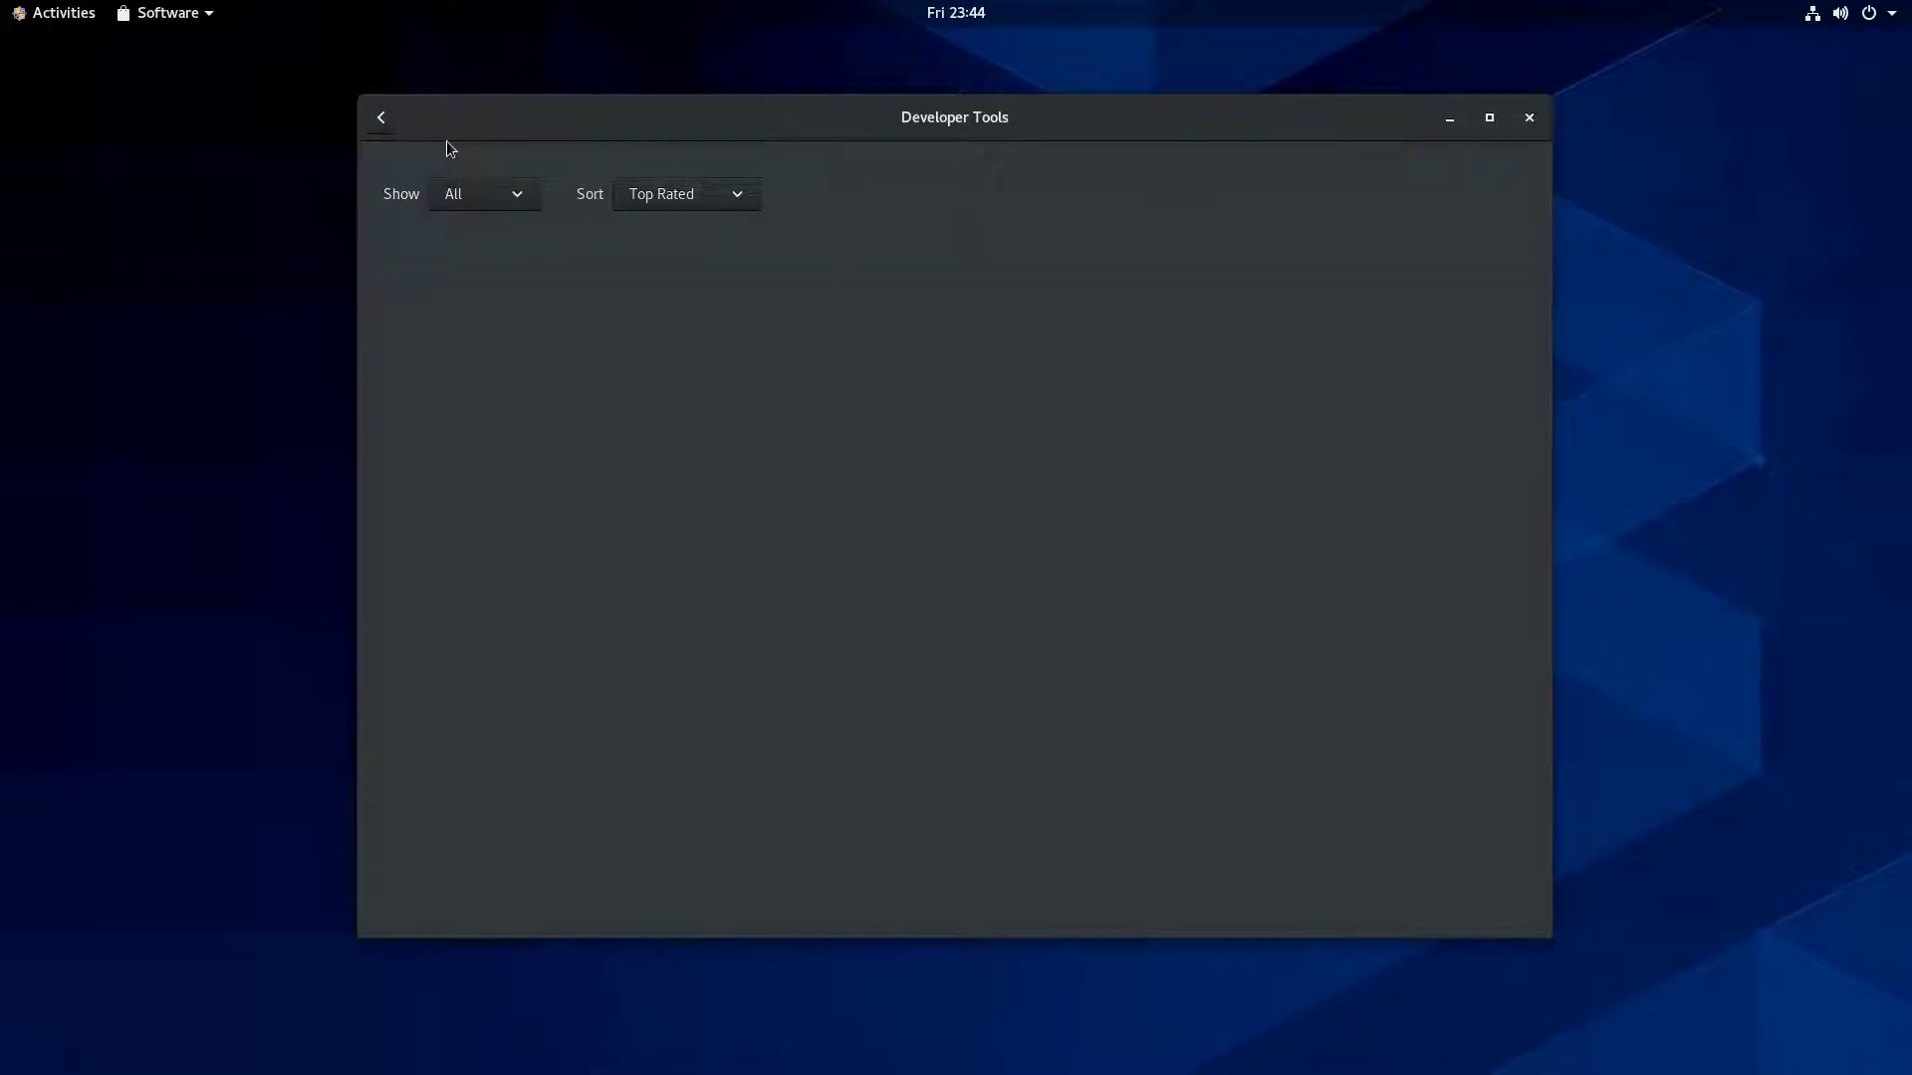
{"action": "left_click", "coordinate": [380, 120]}
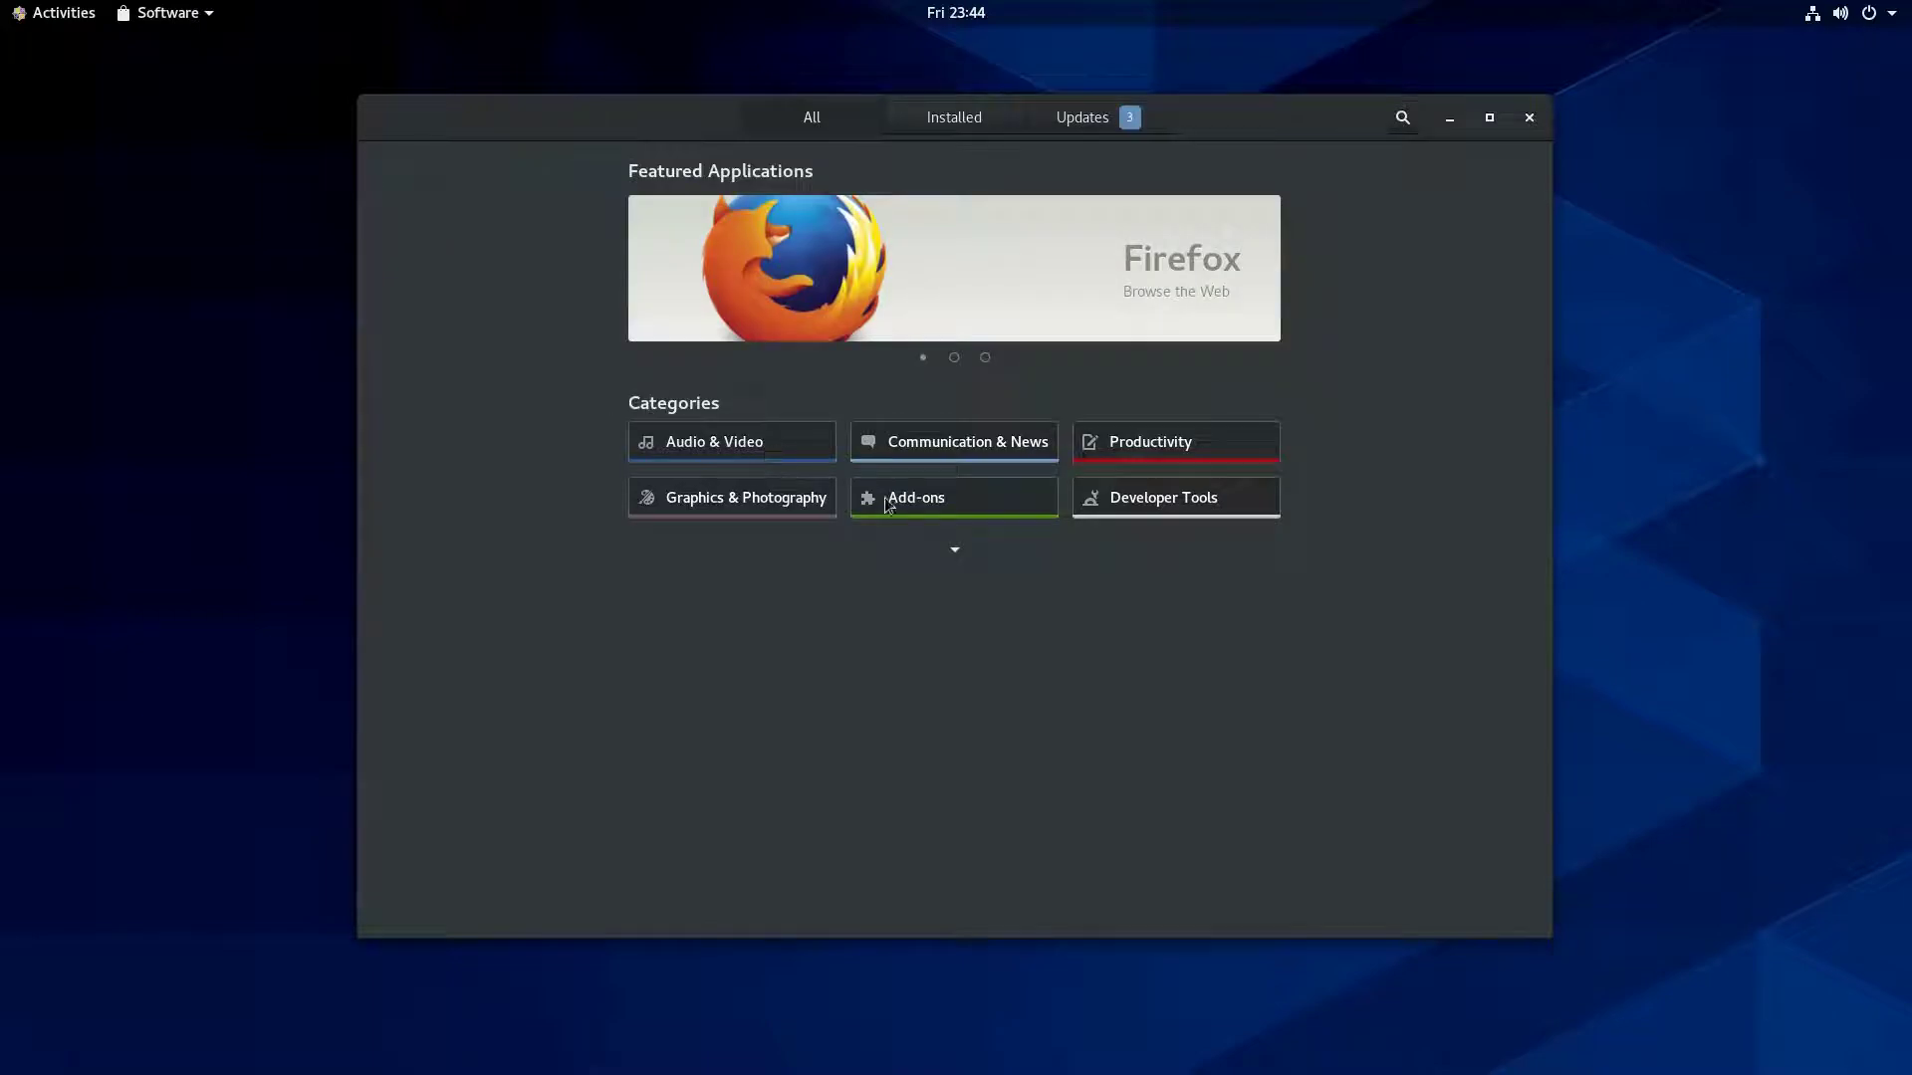
{"action": "left_click", "coordinate": [971, 441]}
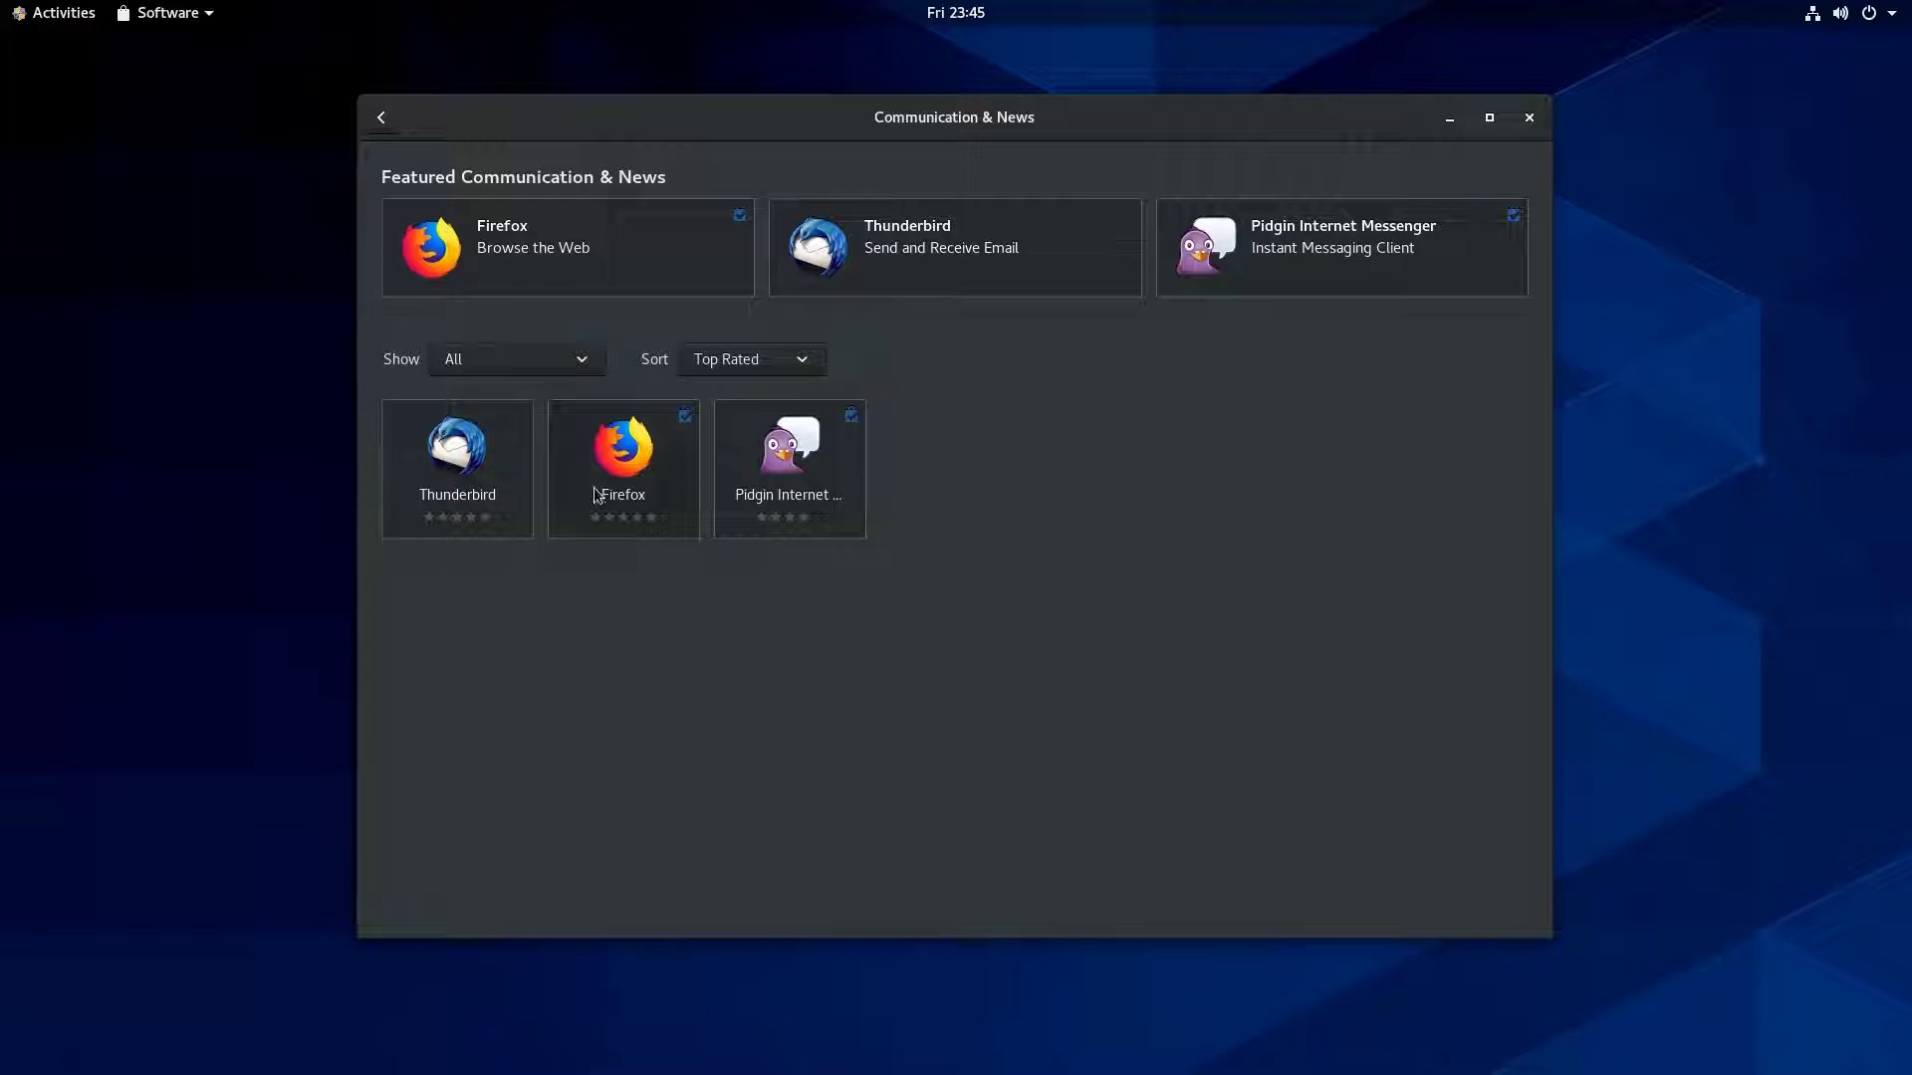
Scroll through Firefox's details page and return to the category.
{"action": "left_click", "coordinate": [600, 488]}
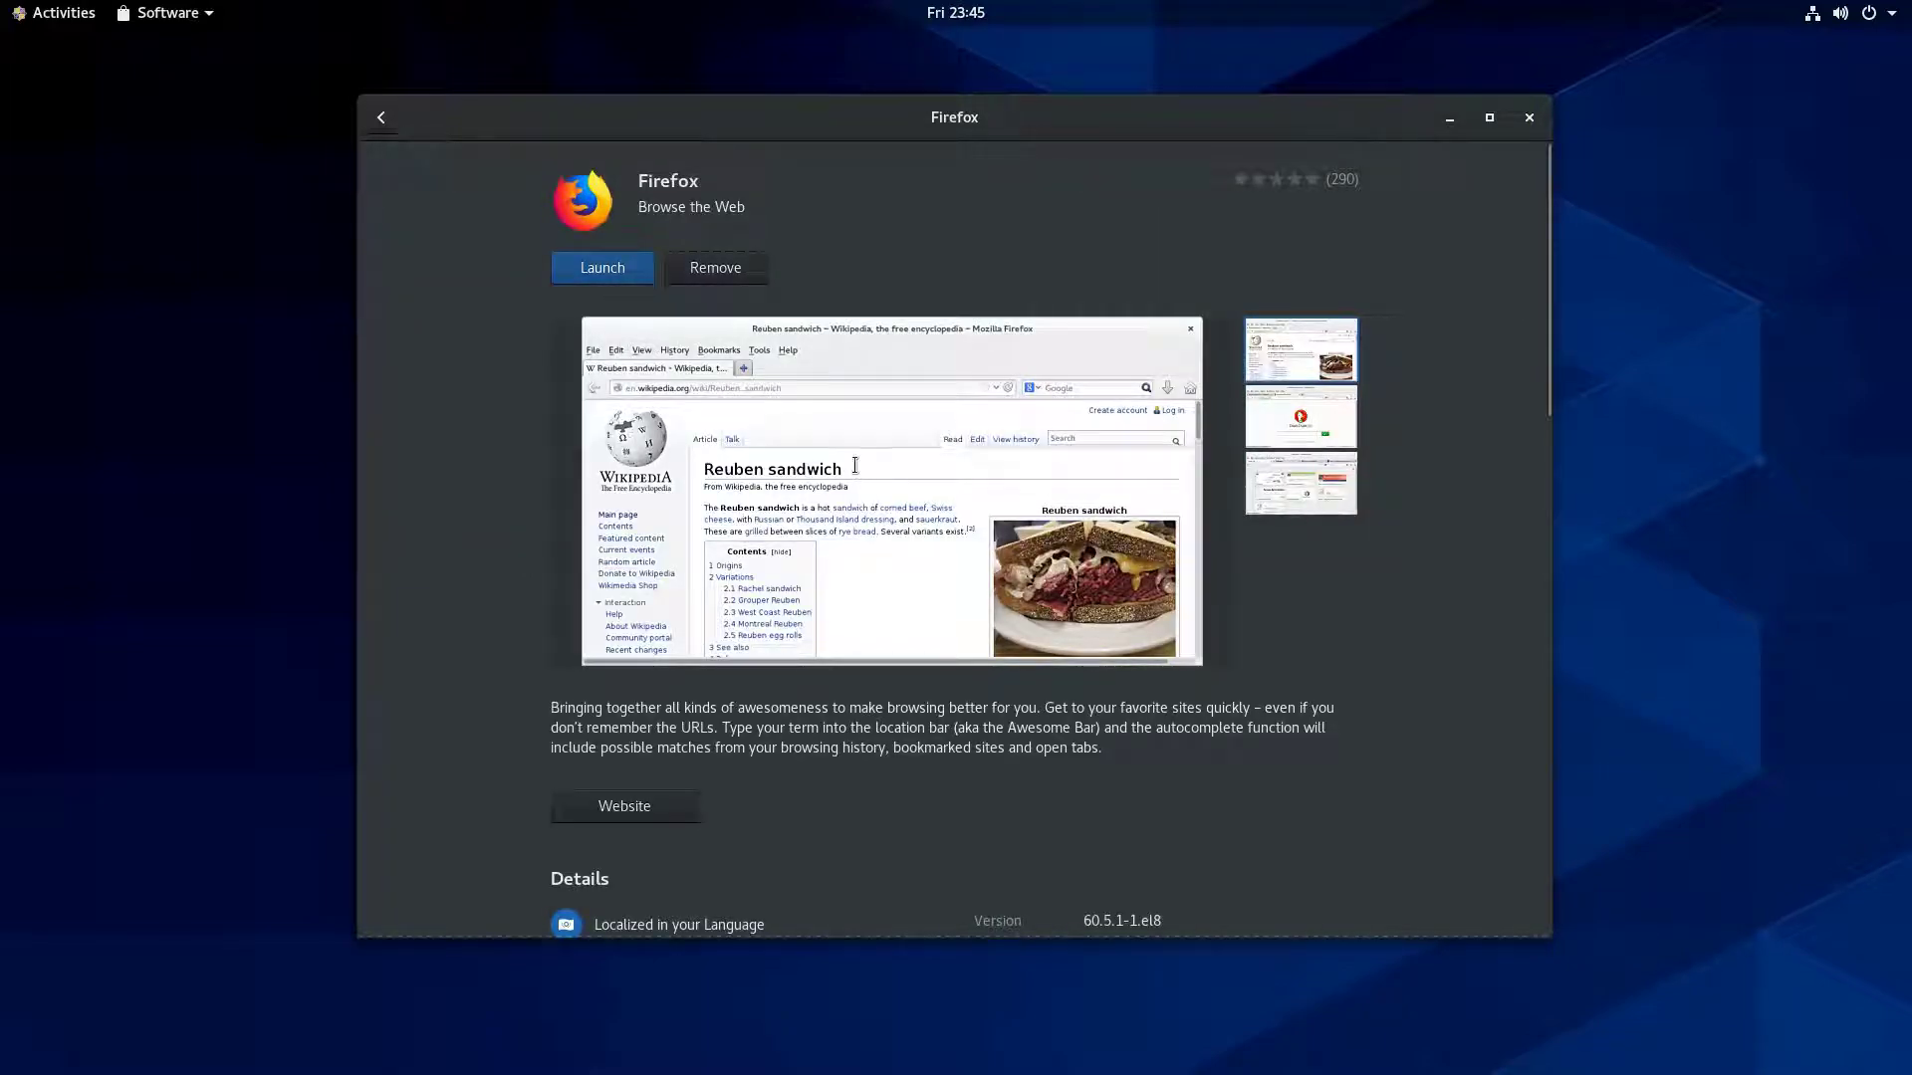
{"action": "scroll", "coordinate": [856, 466], "scroll_direction": "down", "scroll_amount": 5}
{"action": "scroll", "coordinate": [854, 472], "scroll_direction": "down", "scroll_amount": 2}
{"action": "scroll", "coordinate": [928, 402], "scroll_direction": "up", "scroll_amount": 1}
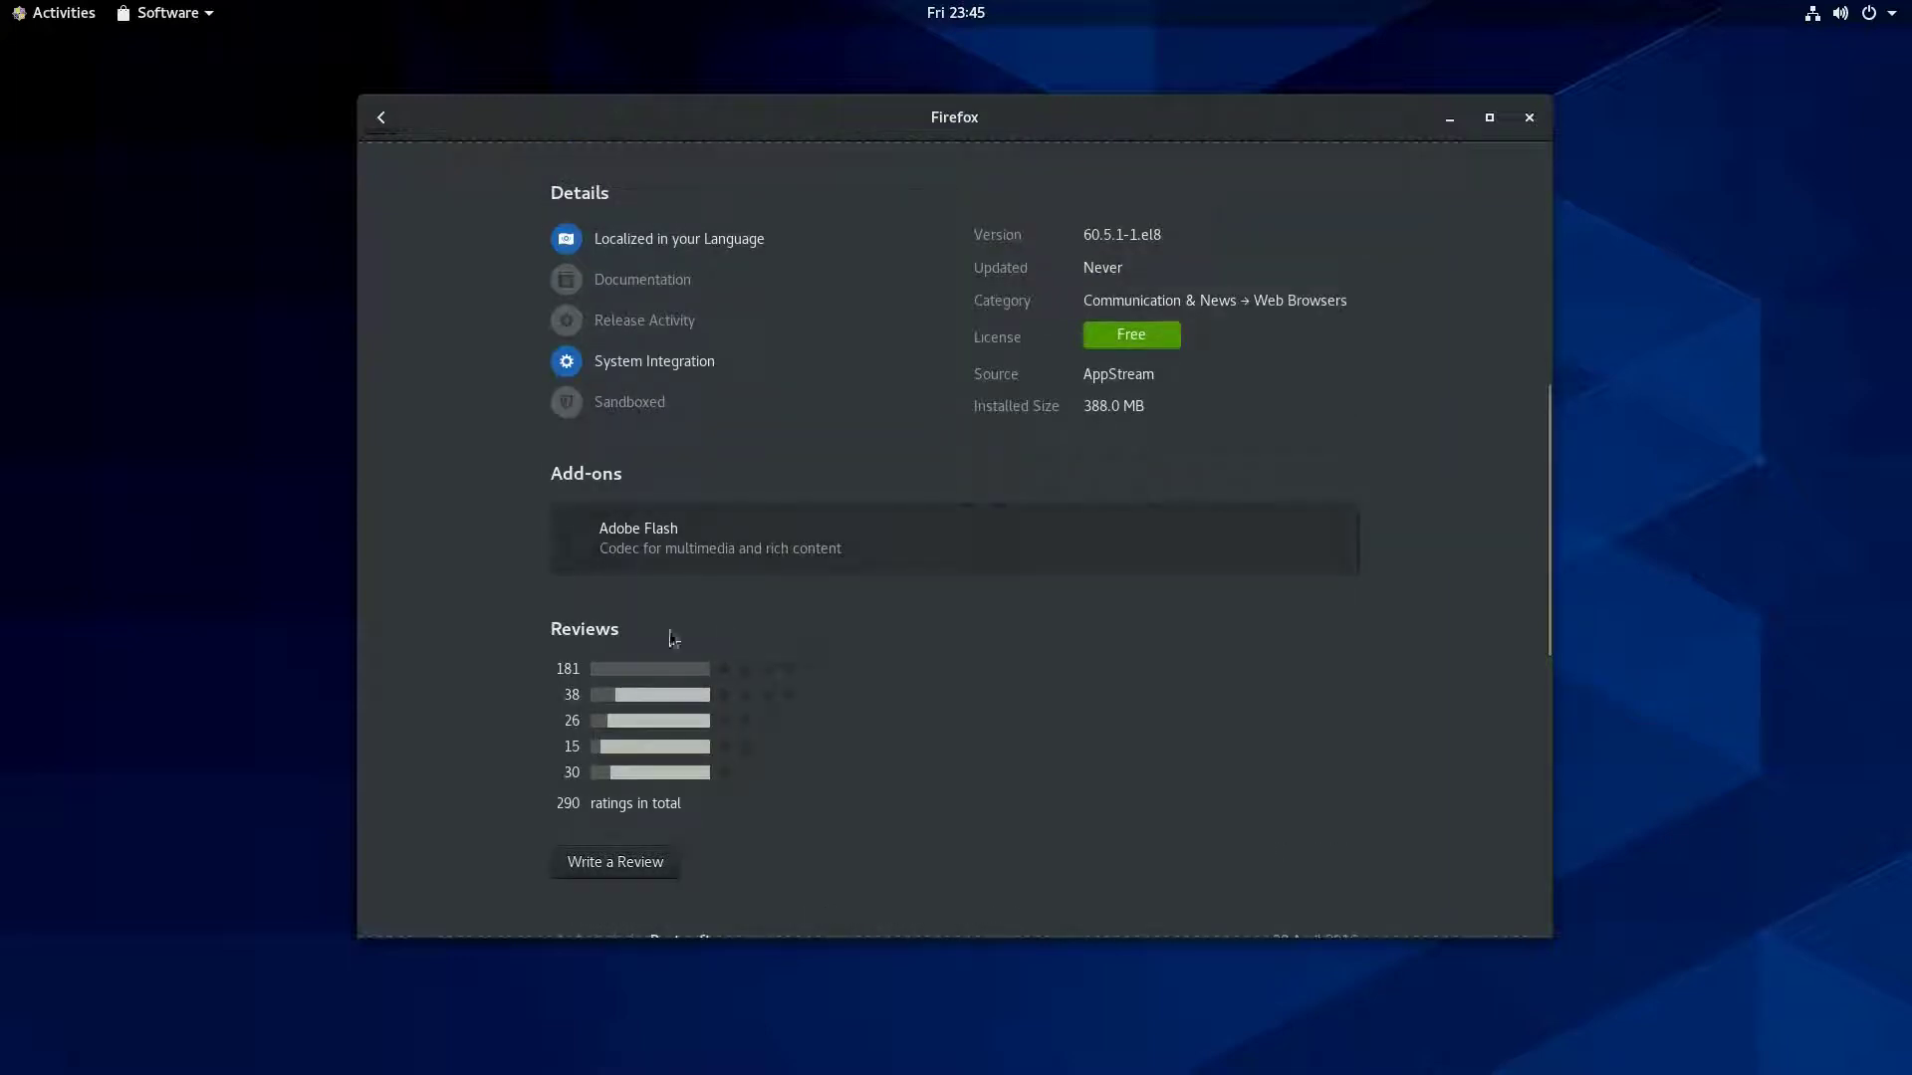
{"action": "scroll", "coordinate": [414, 487], "scroll_direction": "down", "scroll_amount": 10}
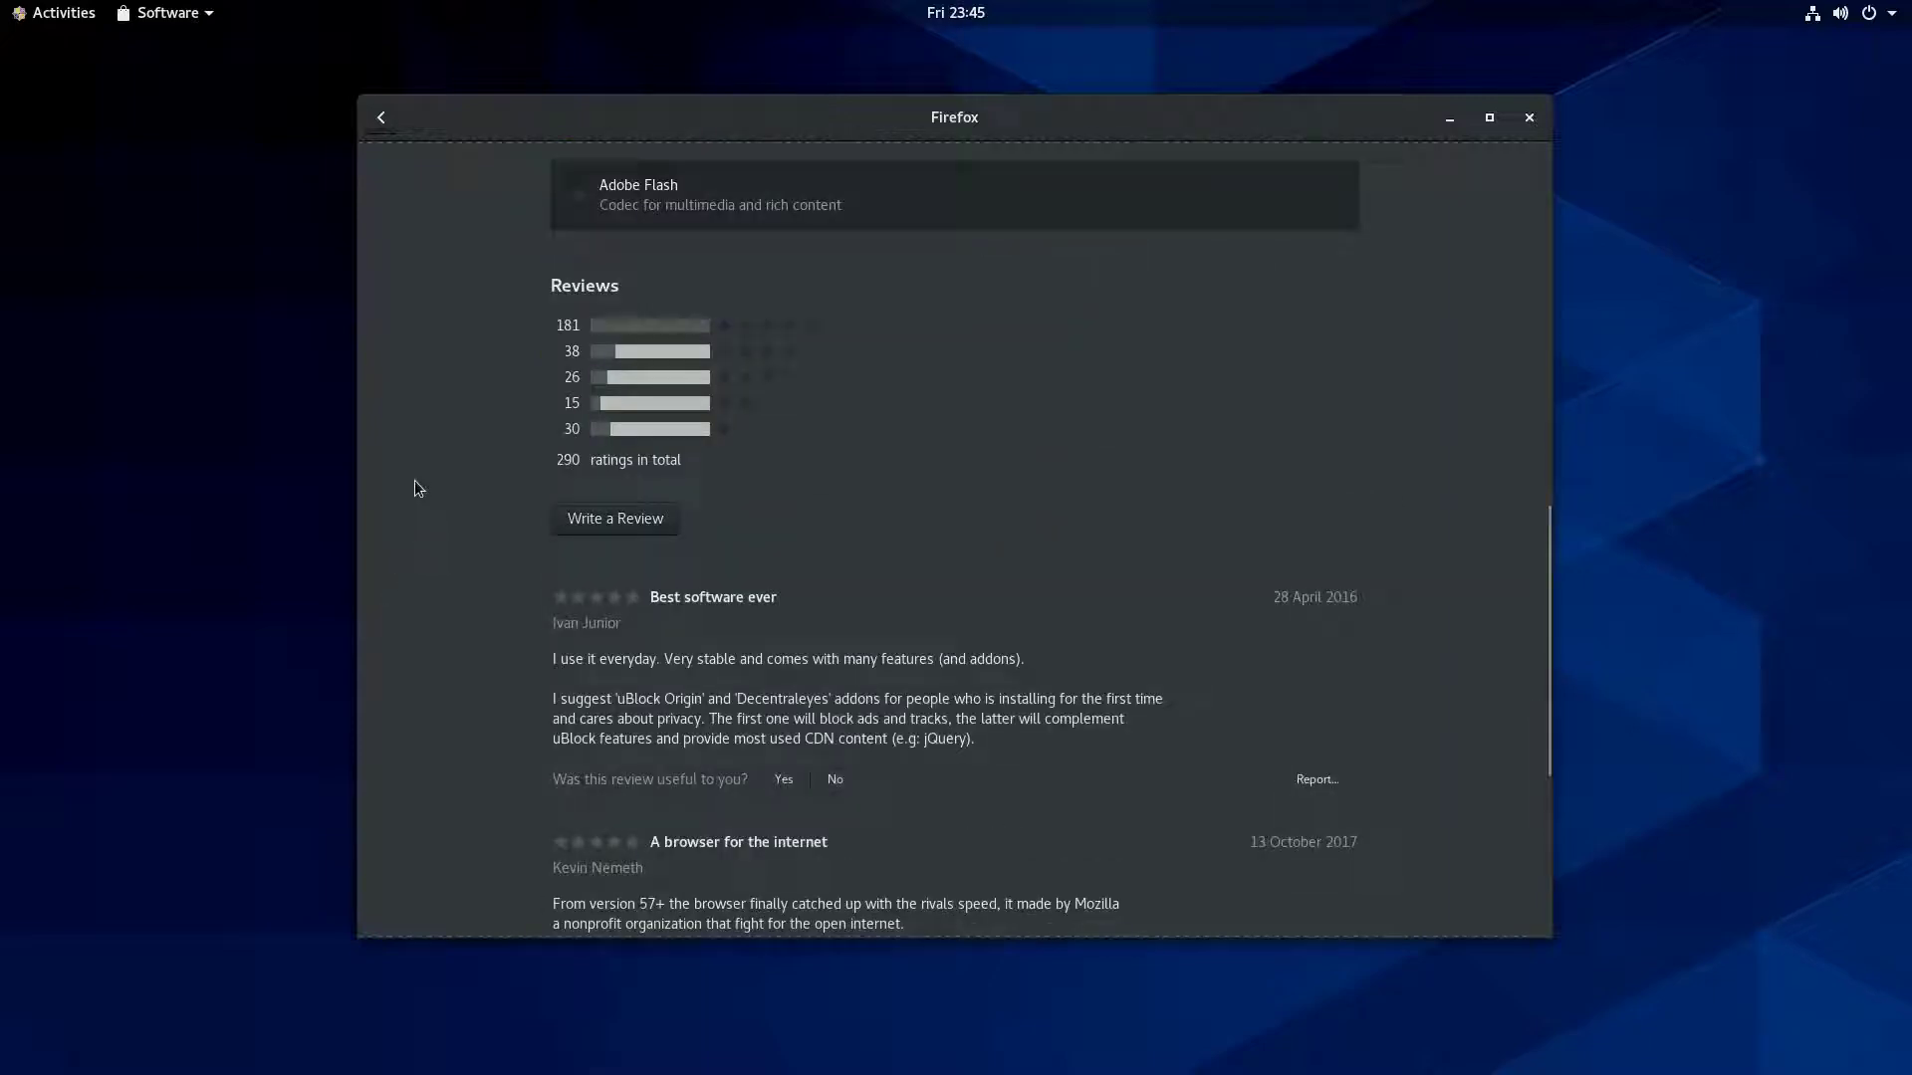
{"action": "left_click", "coordinate": [387, 117]}
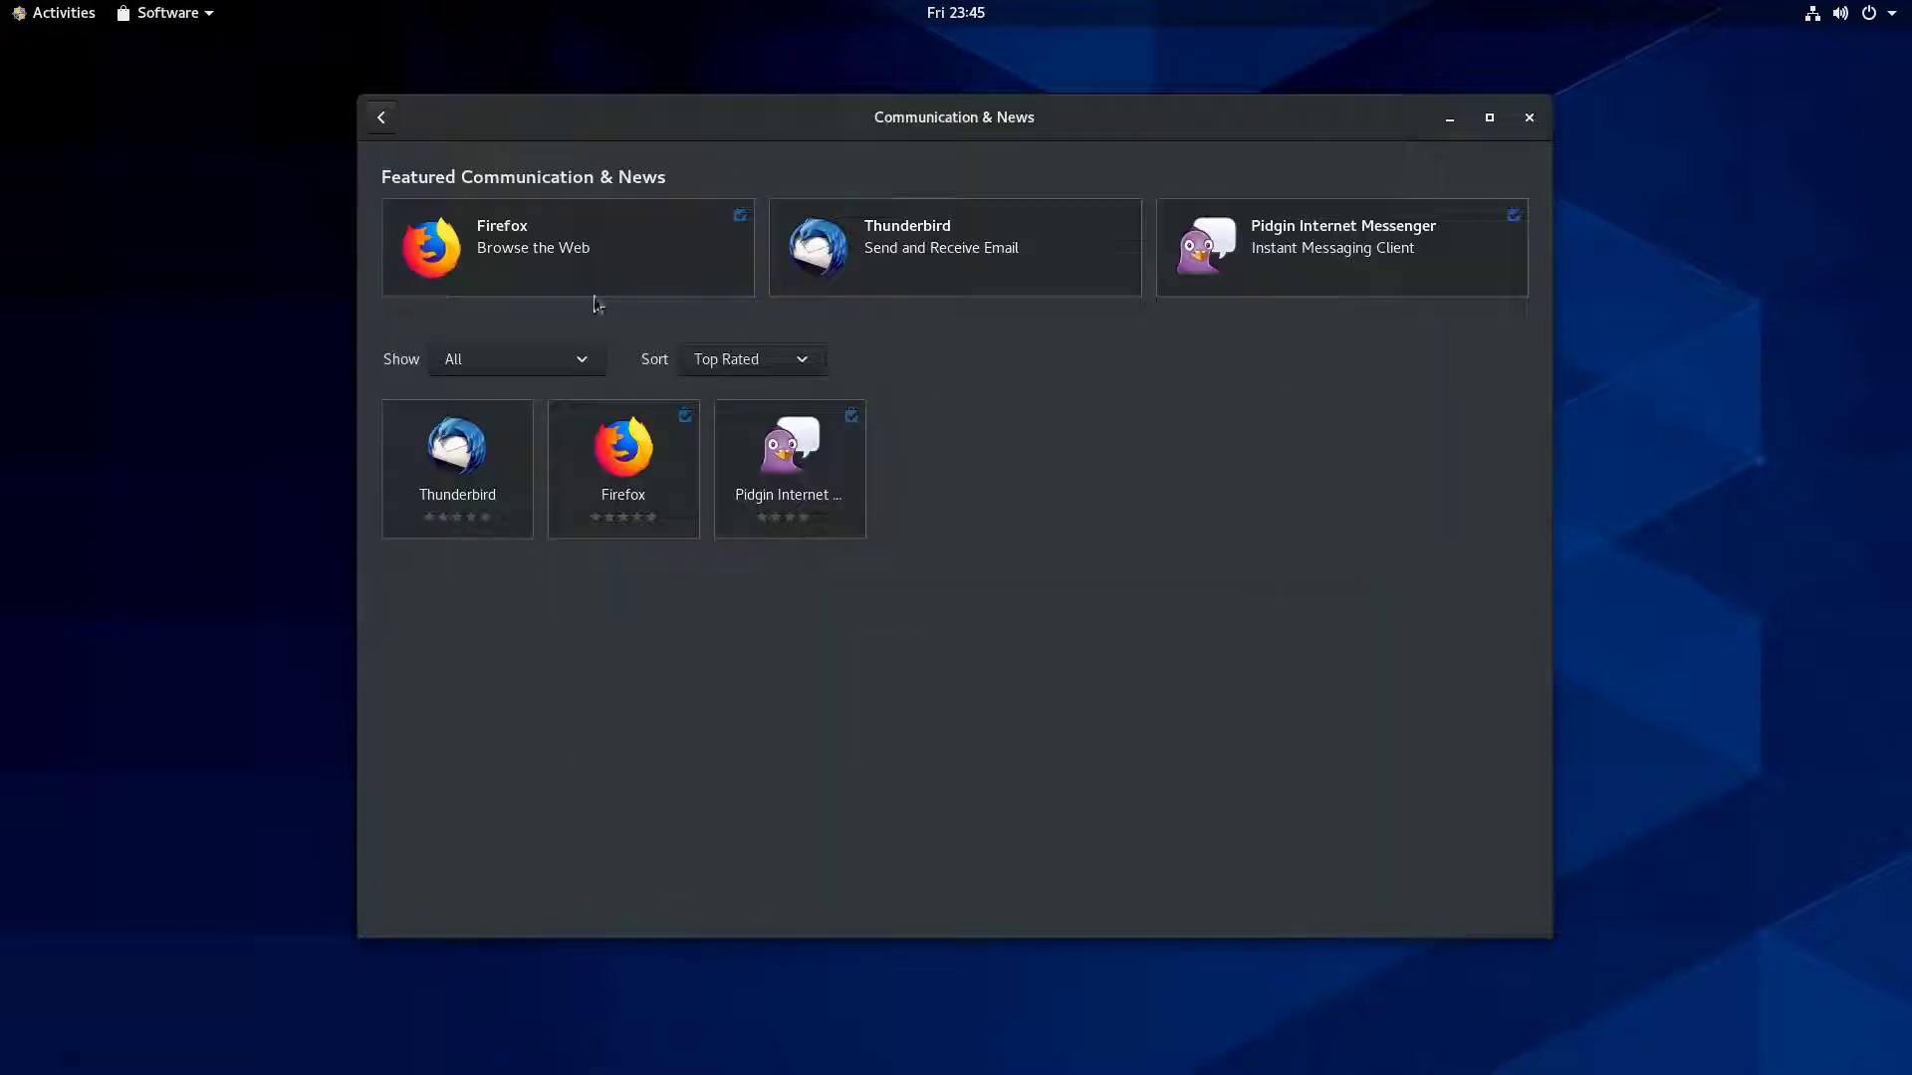
Open Thunderbird's details page and go back to Communication & News.
{"action": "left_click", "coordinate": [963, 237]}
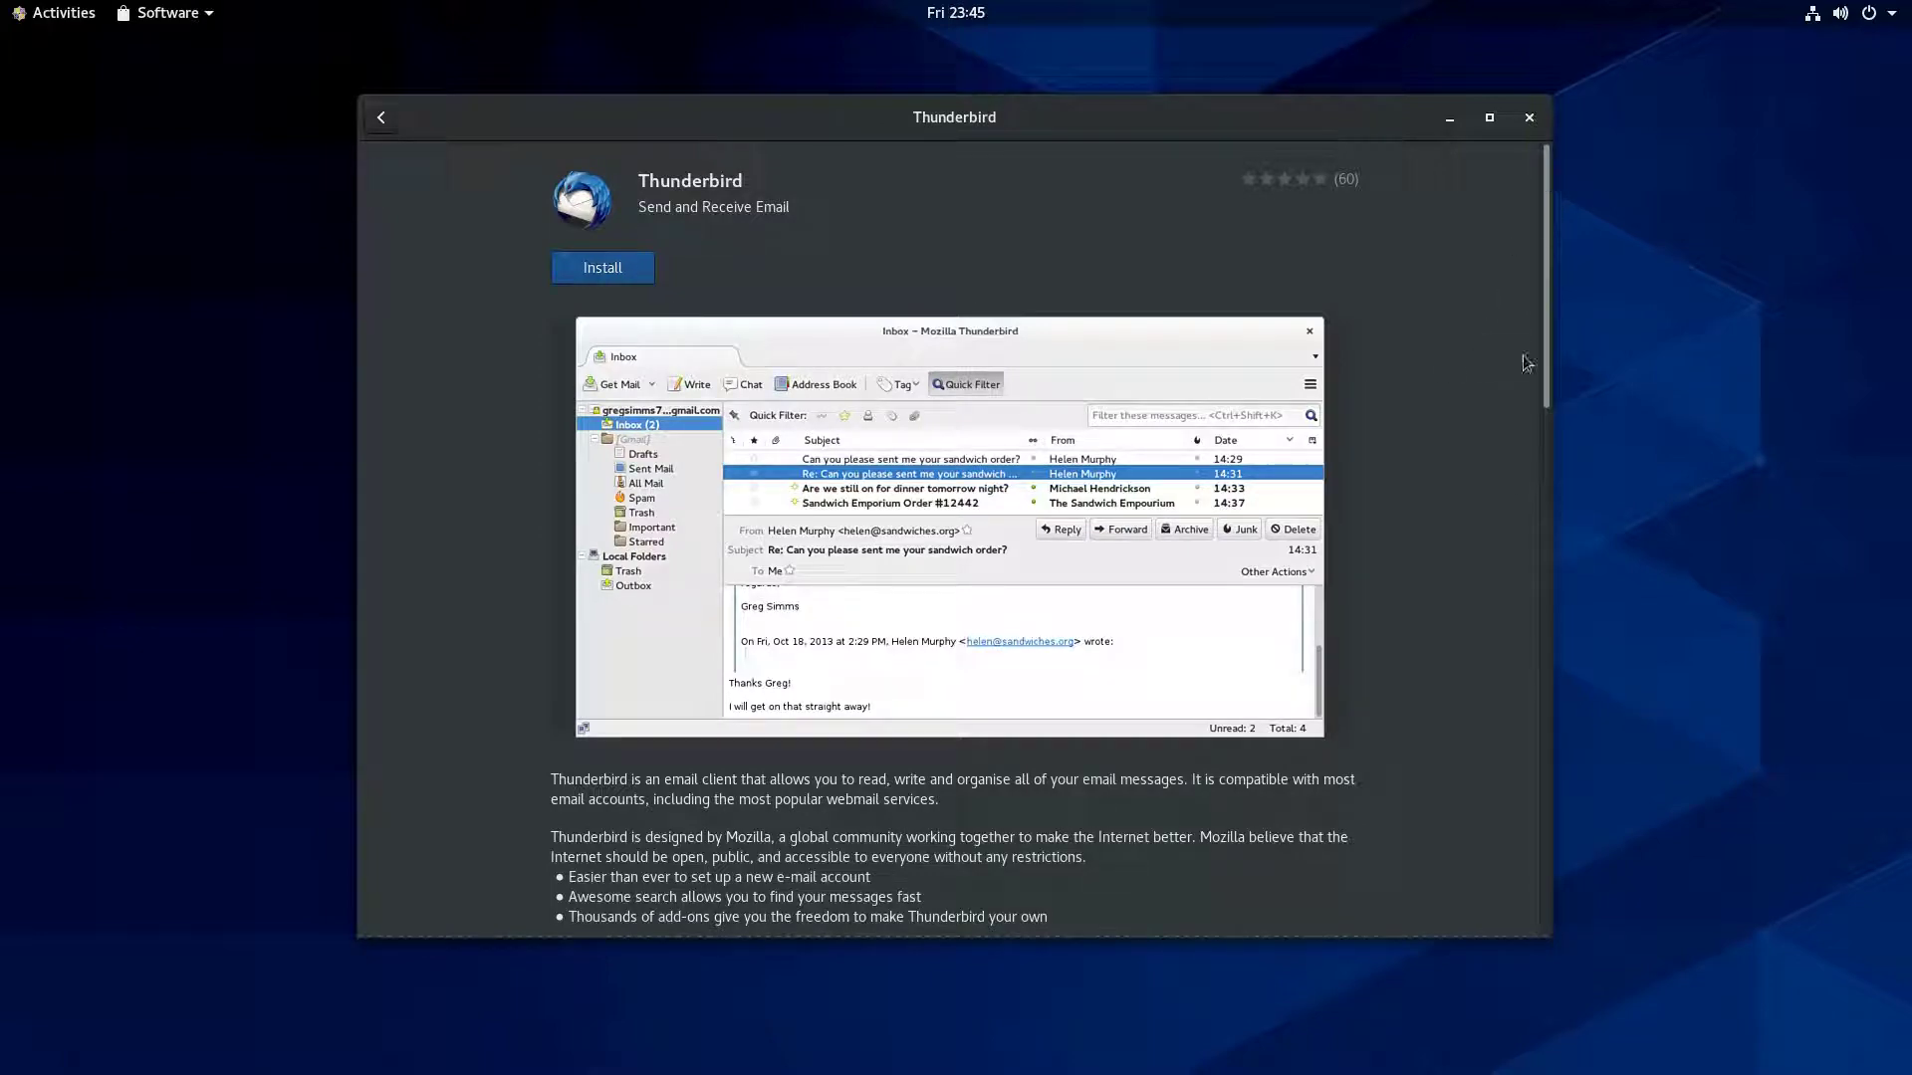
{"action": "left_click_drag", "start_coordinate": [1544, 180], "coordinate": [1483, 100]}
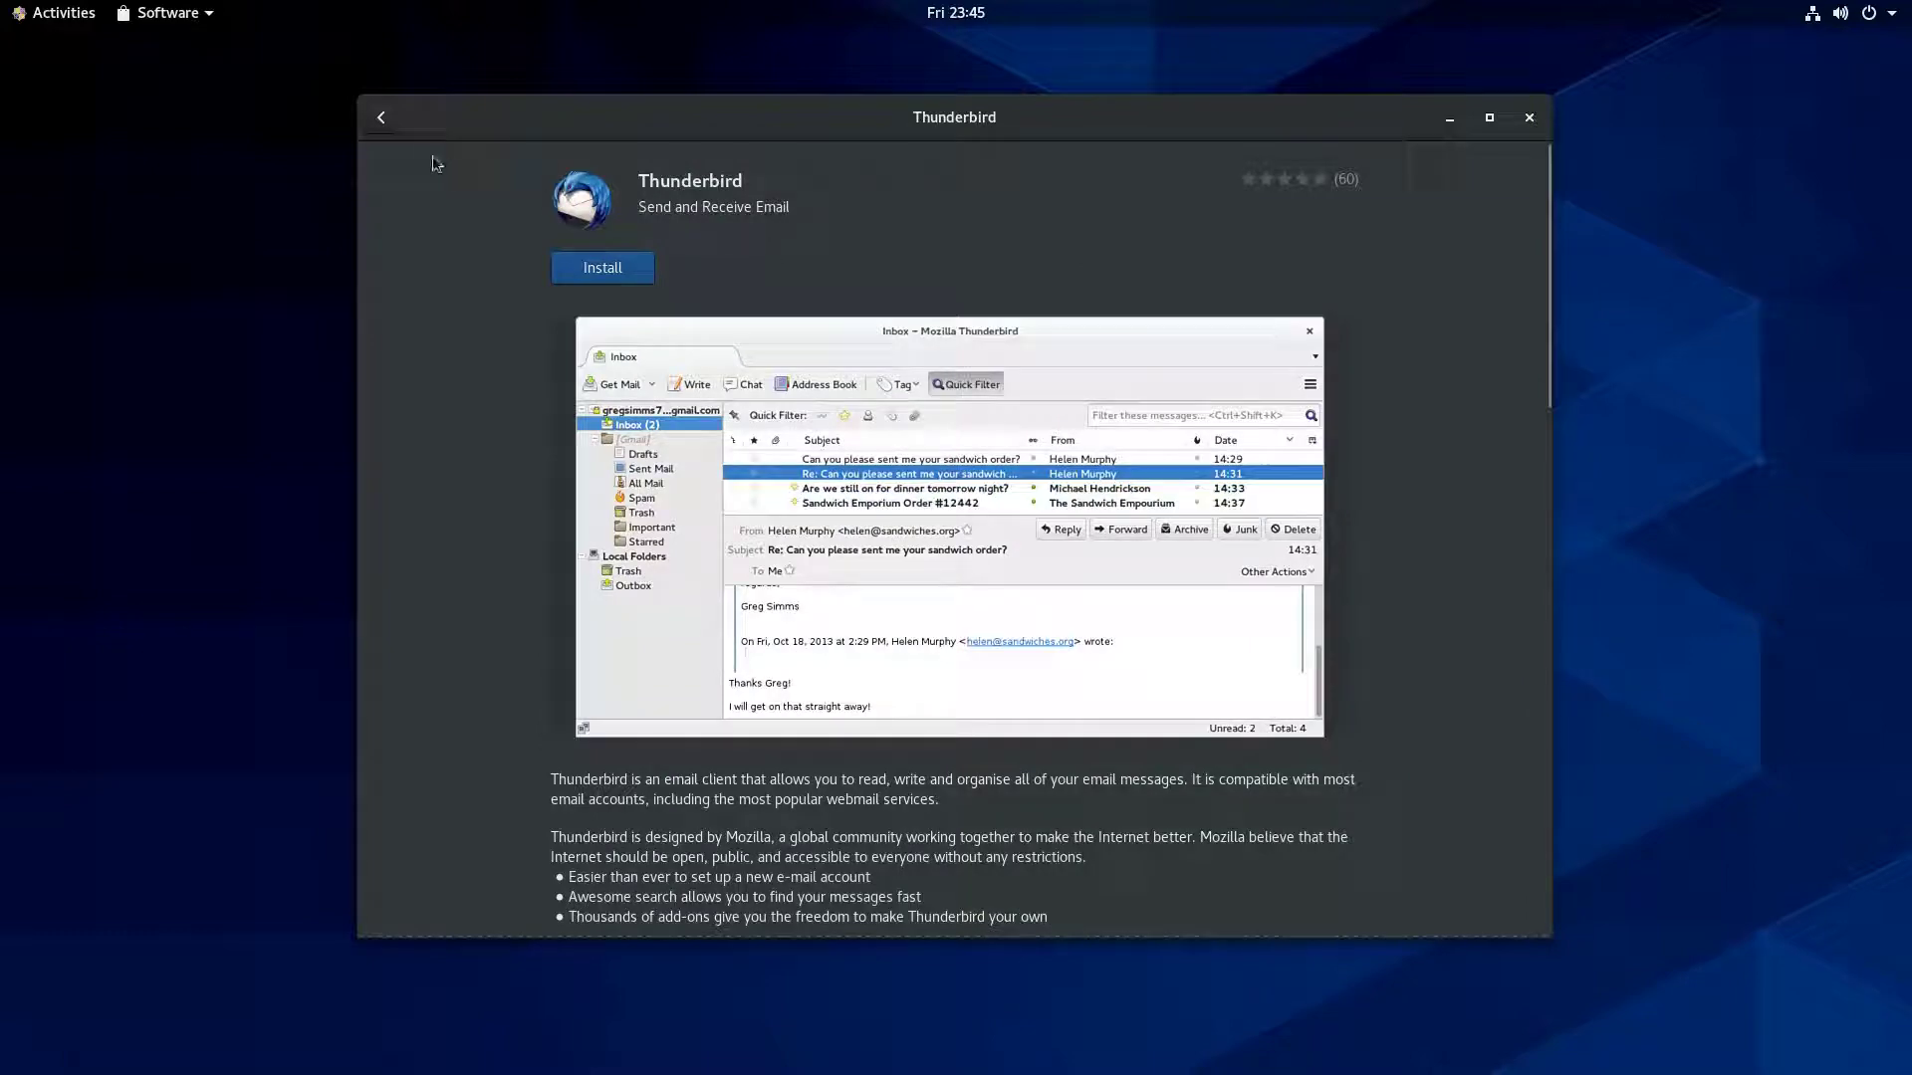
{"action": "left_click", "coordinate": [383, 117]}
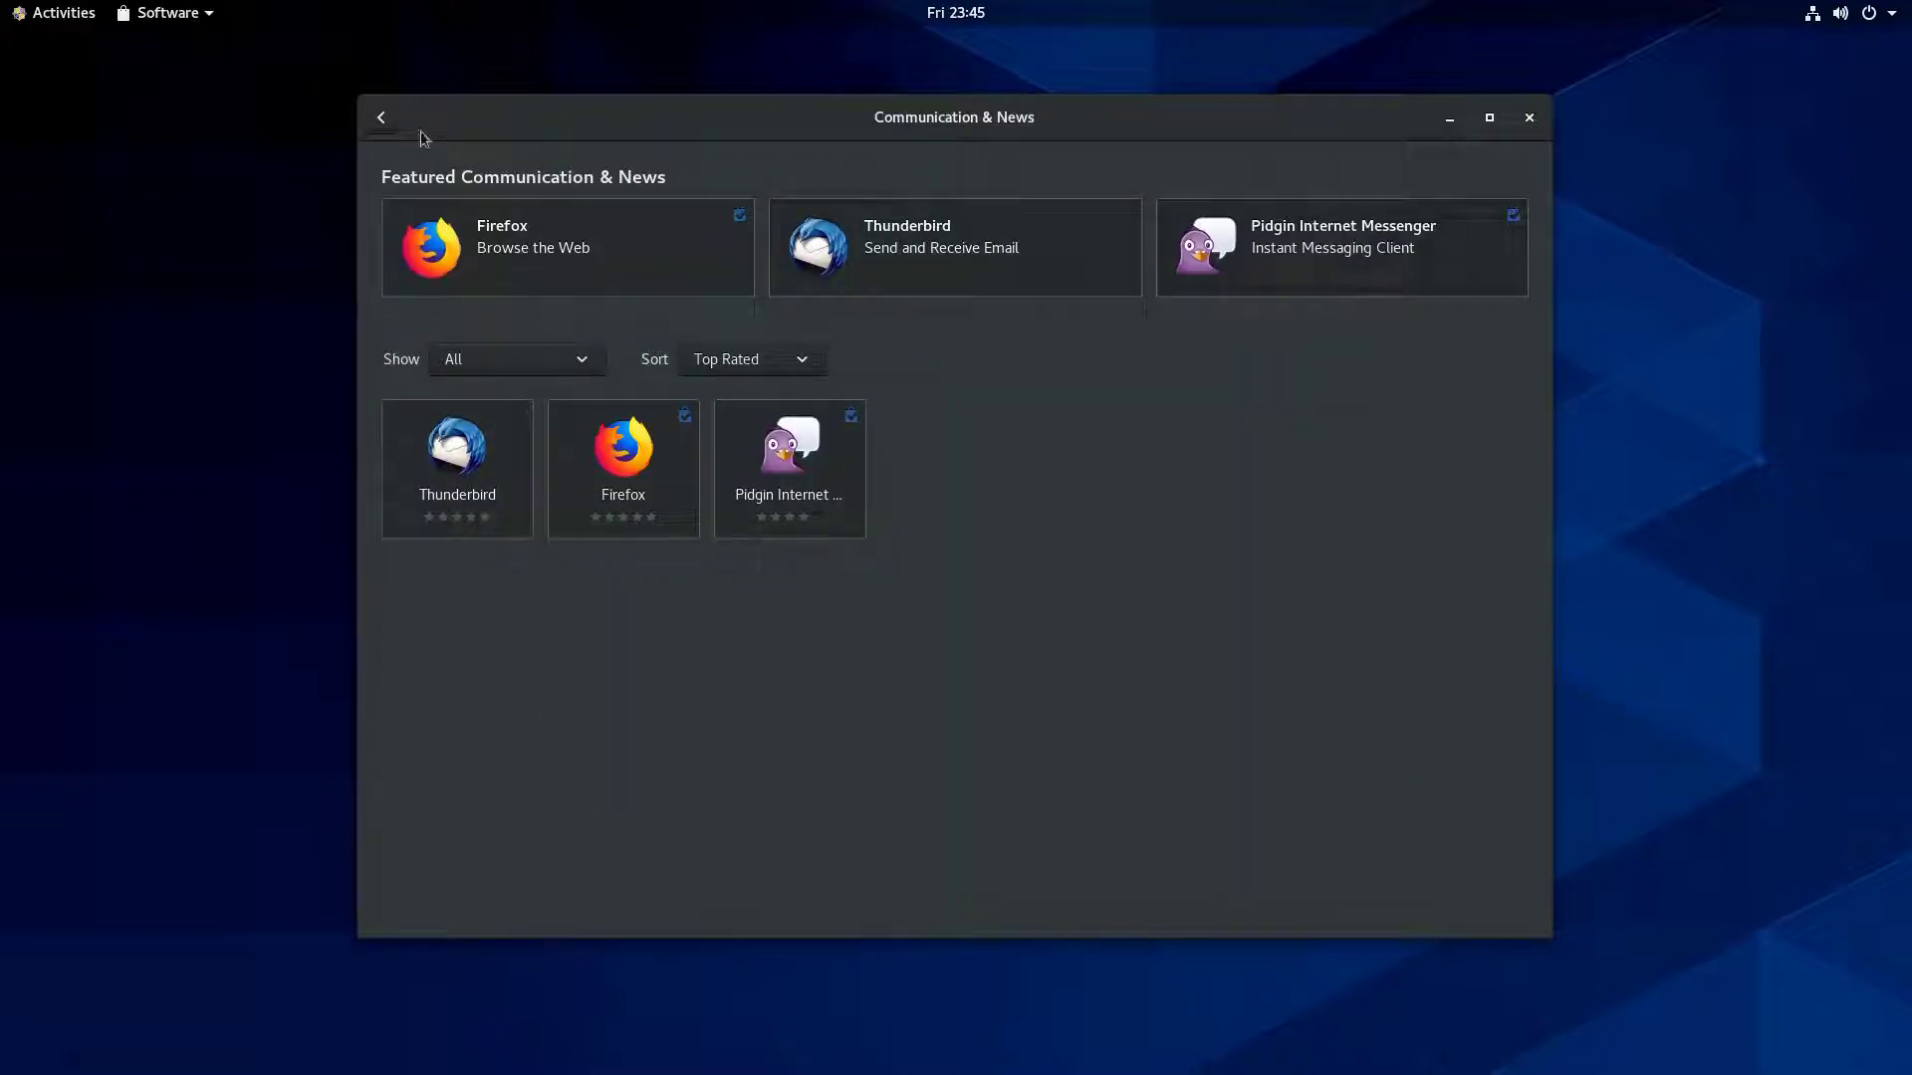
Browse Audio & Video, Graphics & Photography and Add-ons, returning to the overview after each.
{"action": "left_click", "coordinate": [385, 118]}
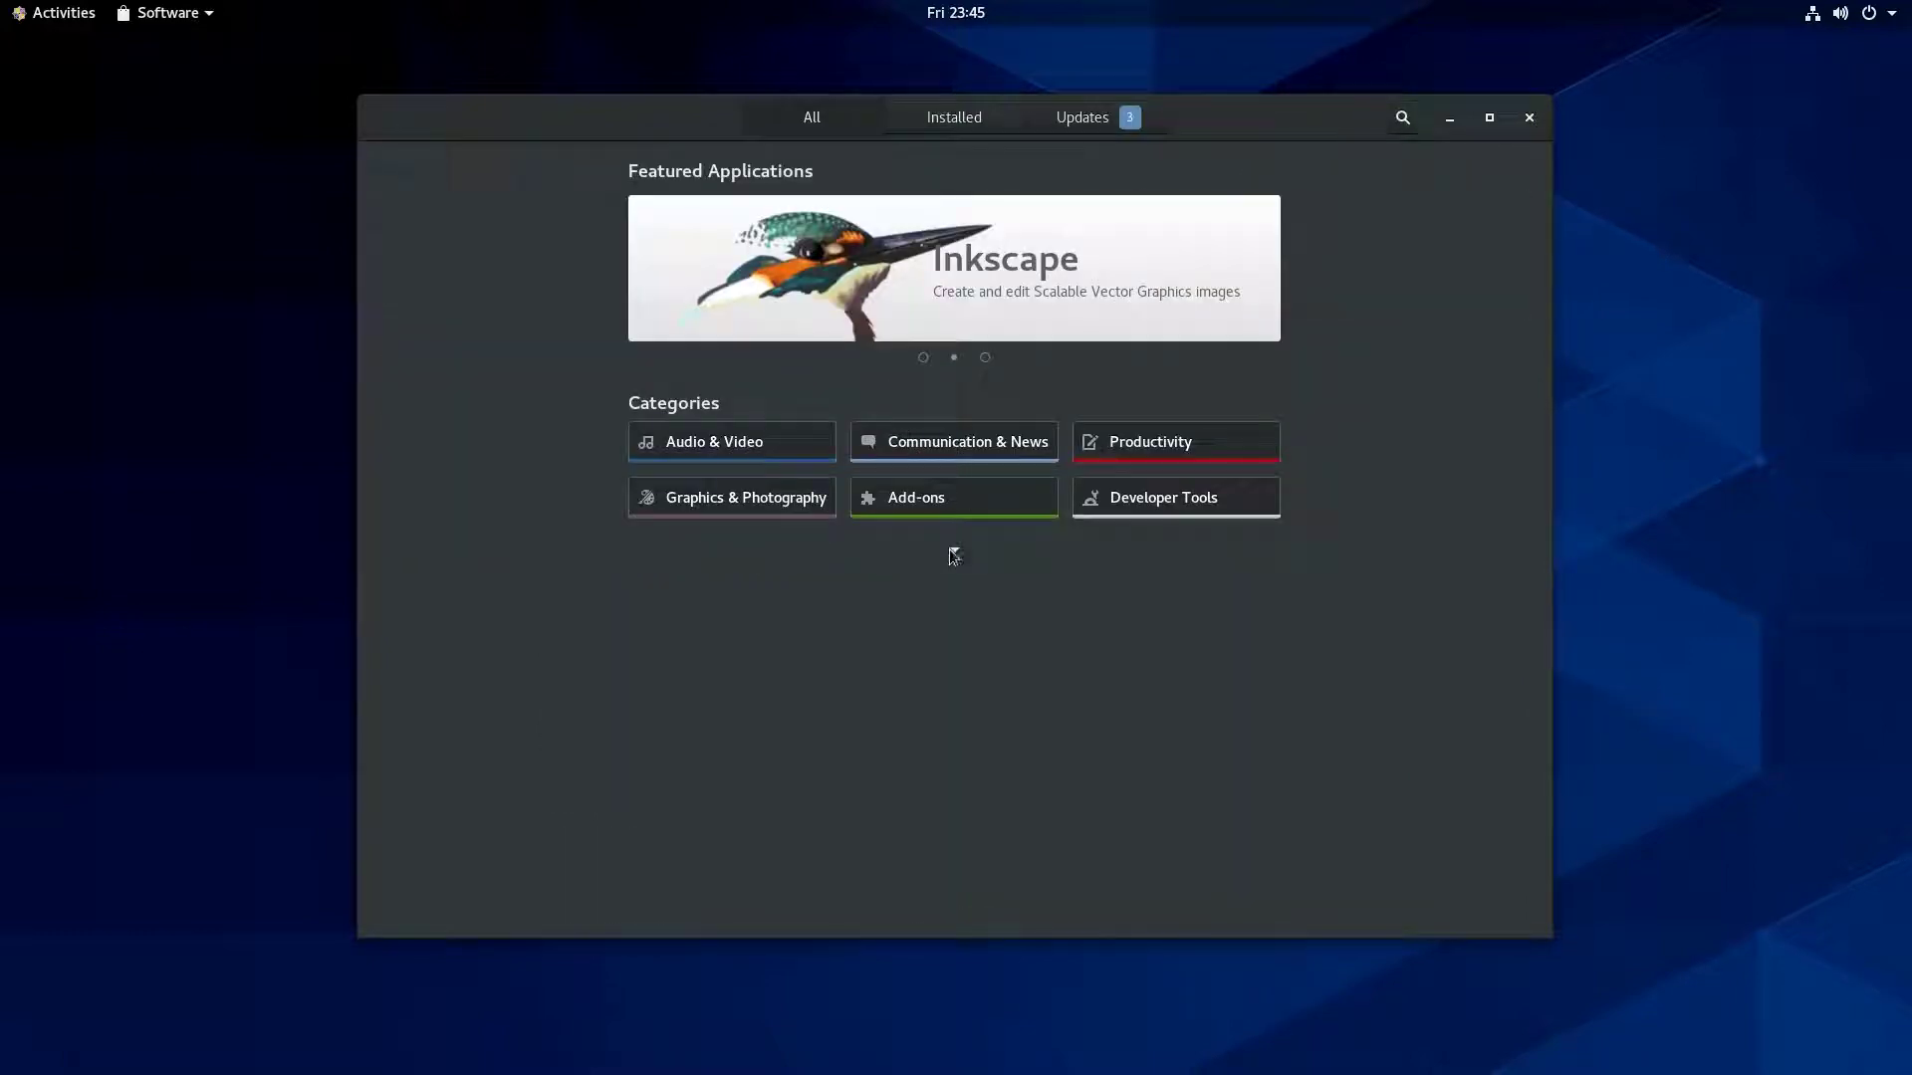
{"action": "left_click", "coordinate": [779, 456]}
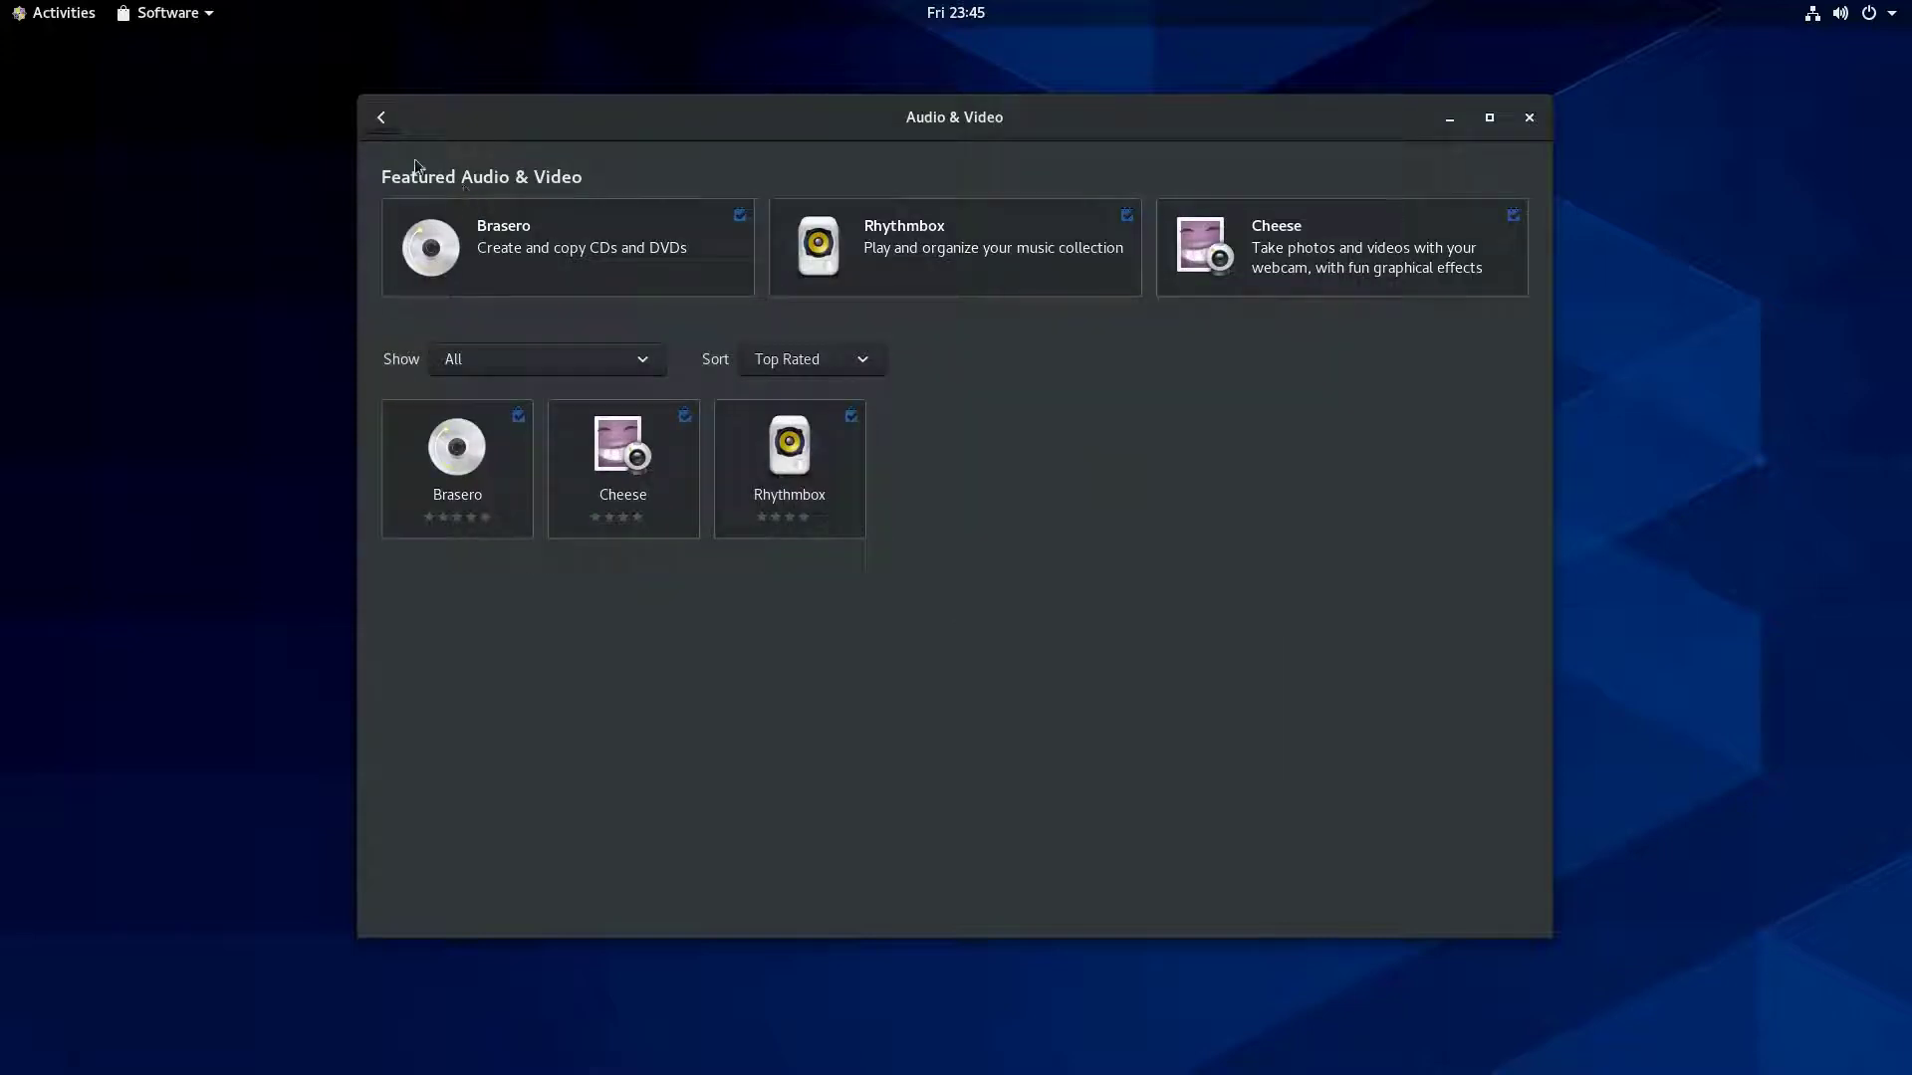
{"action": "left_click", "coordinate": [386, 121]}
{"action": "left_click", "coordinate": [737, 494]}
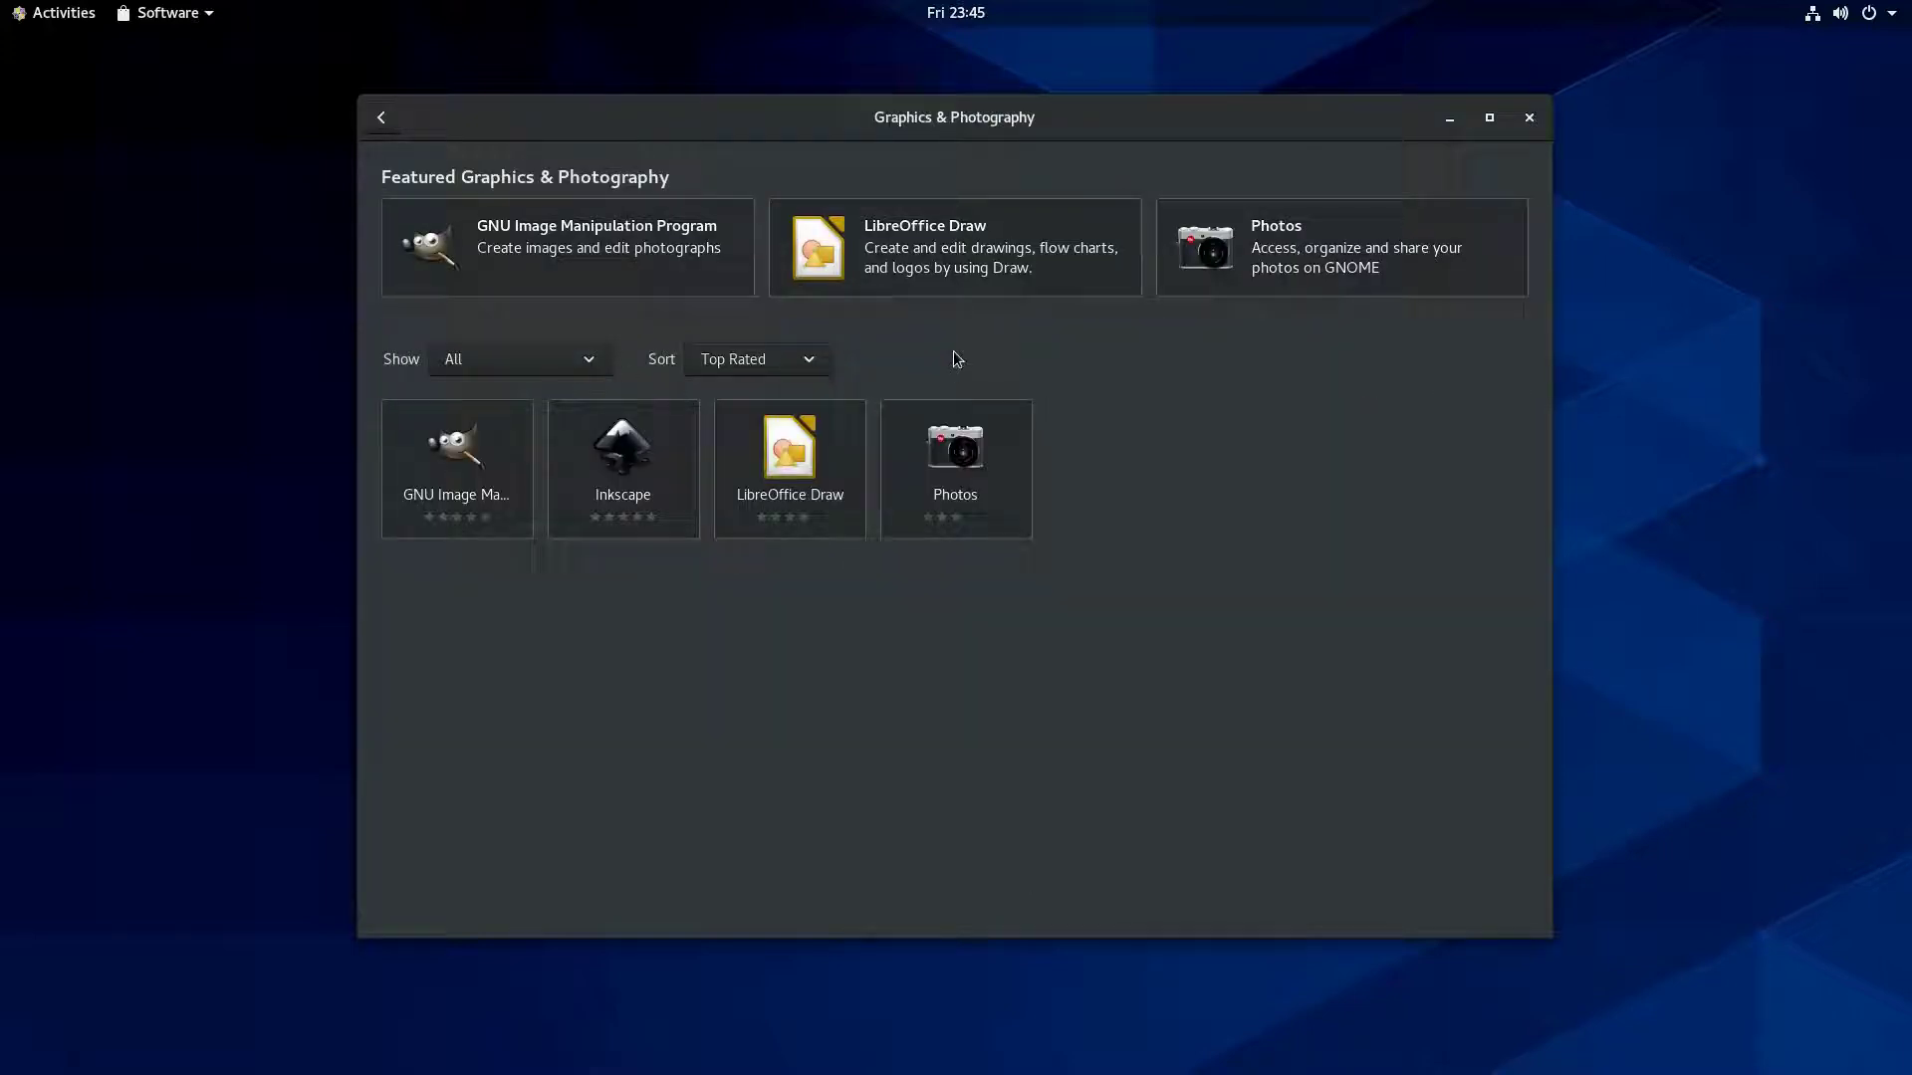
{"action": "left_click", "coordinate": [384, 119]}
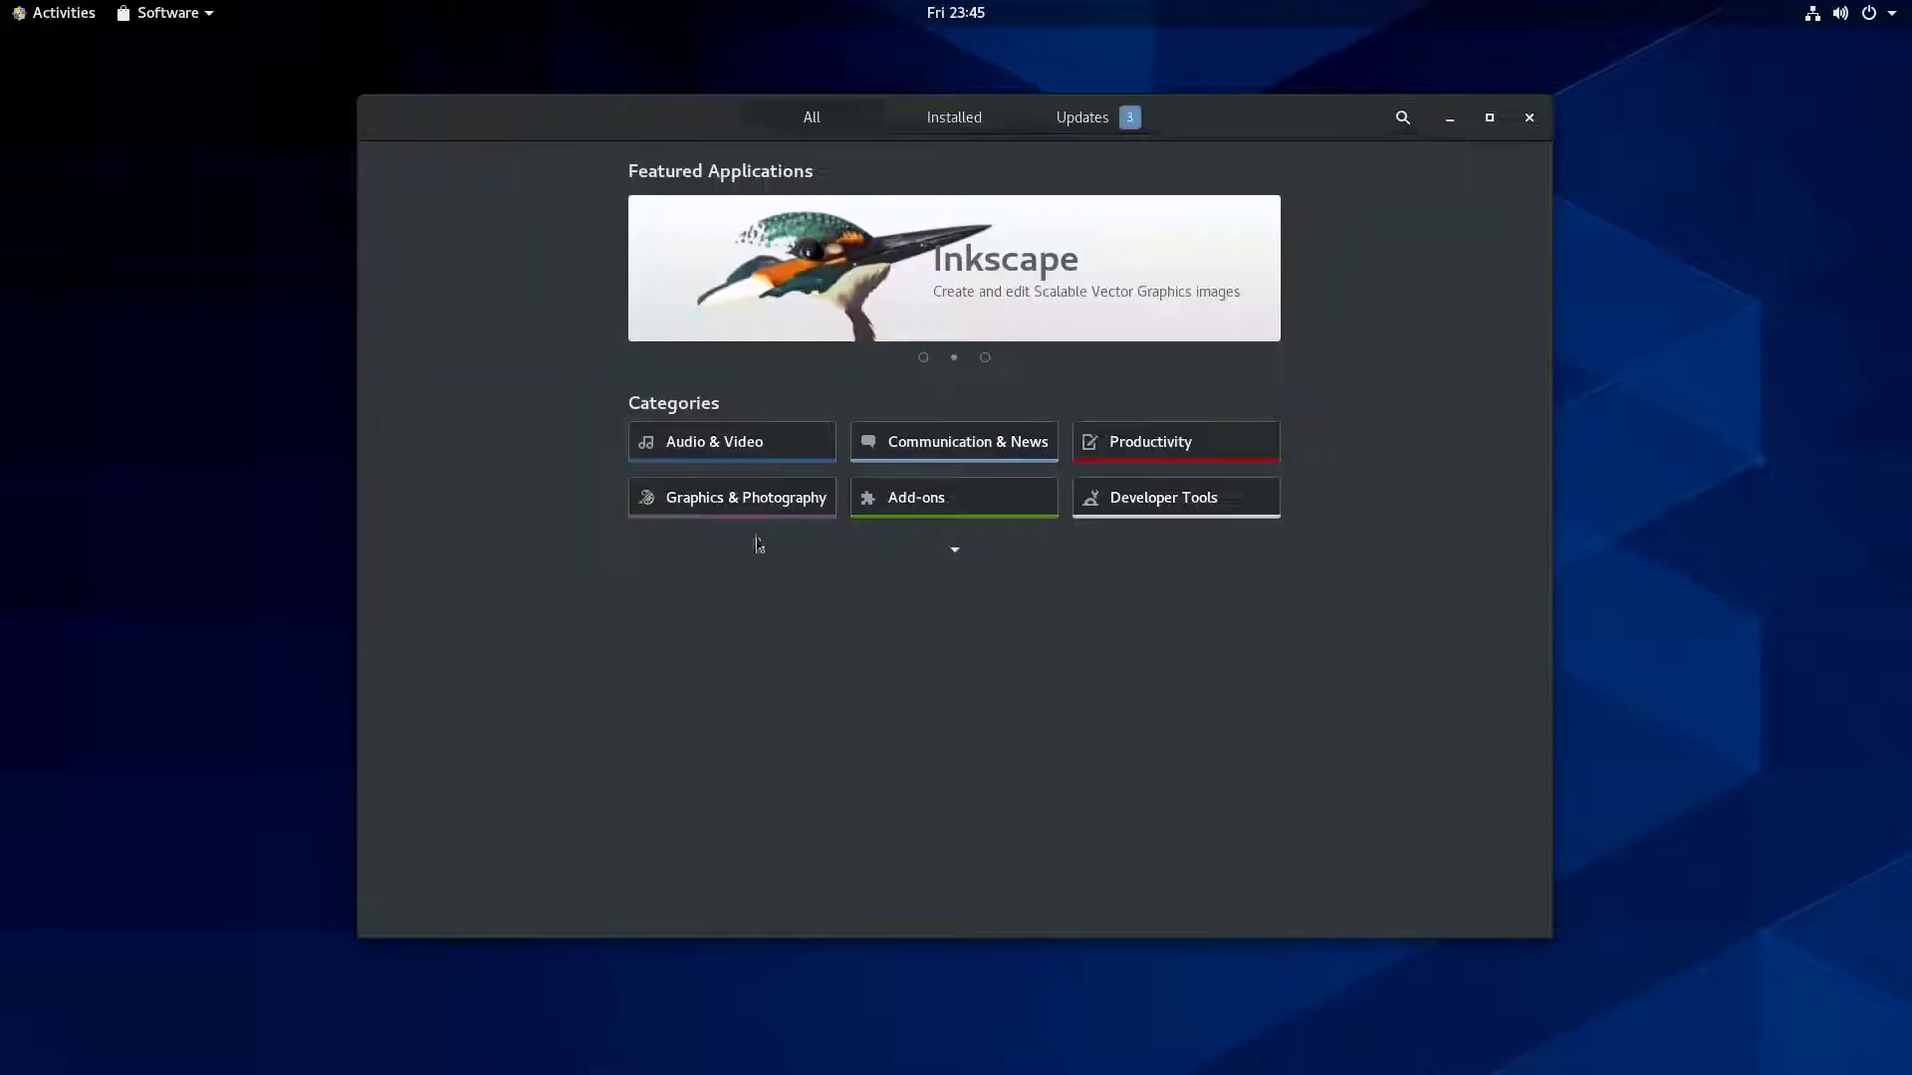
{"action": "left_click", "coordinate": [1001, 508]}
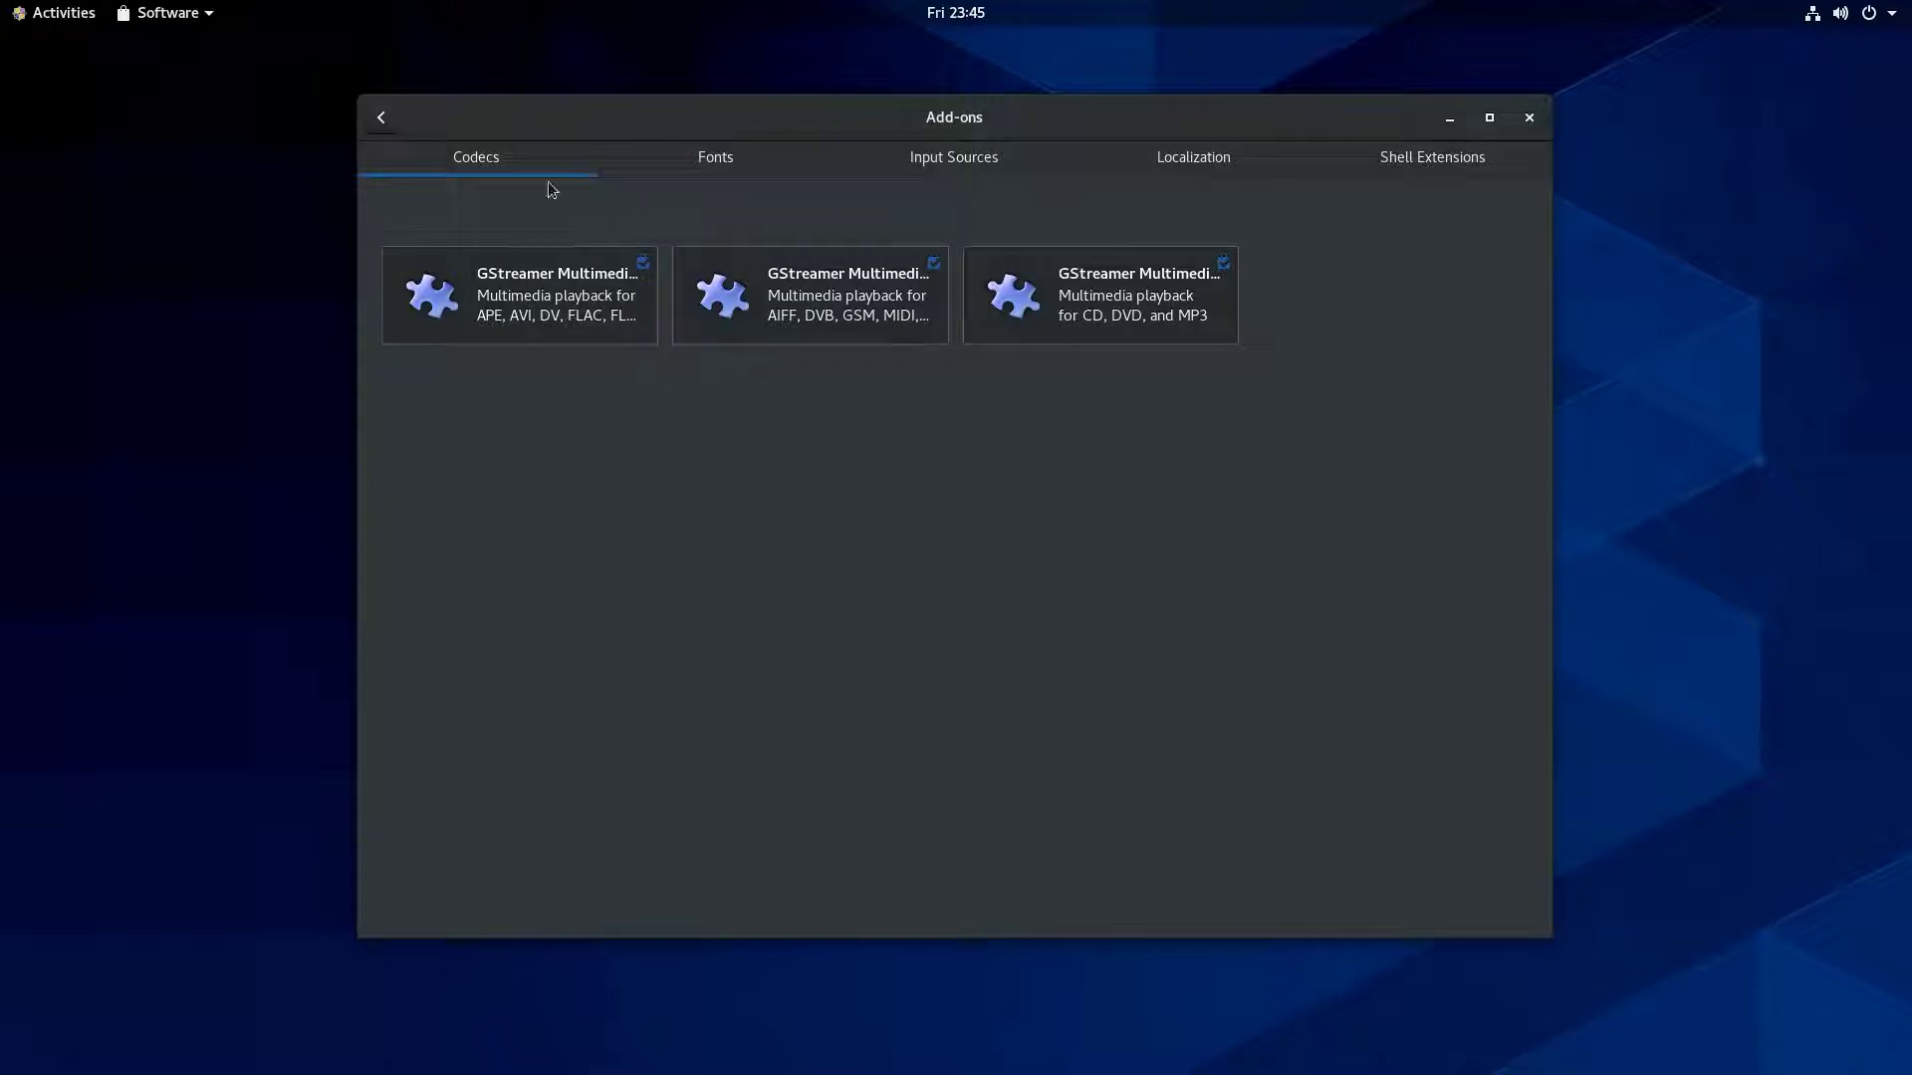
{"action": "left_click", "coordinate": [381, 118]}
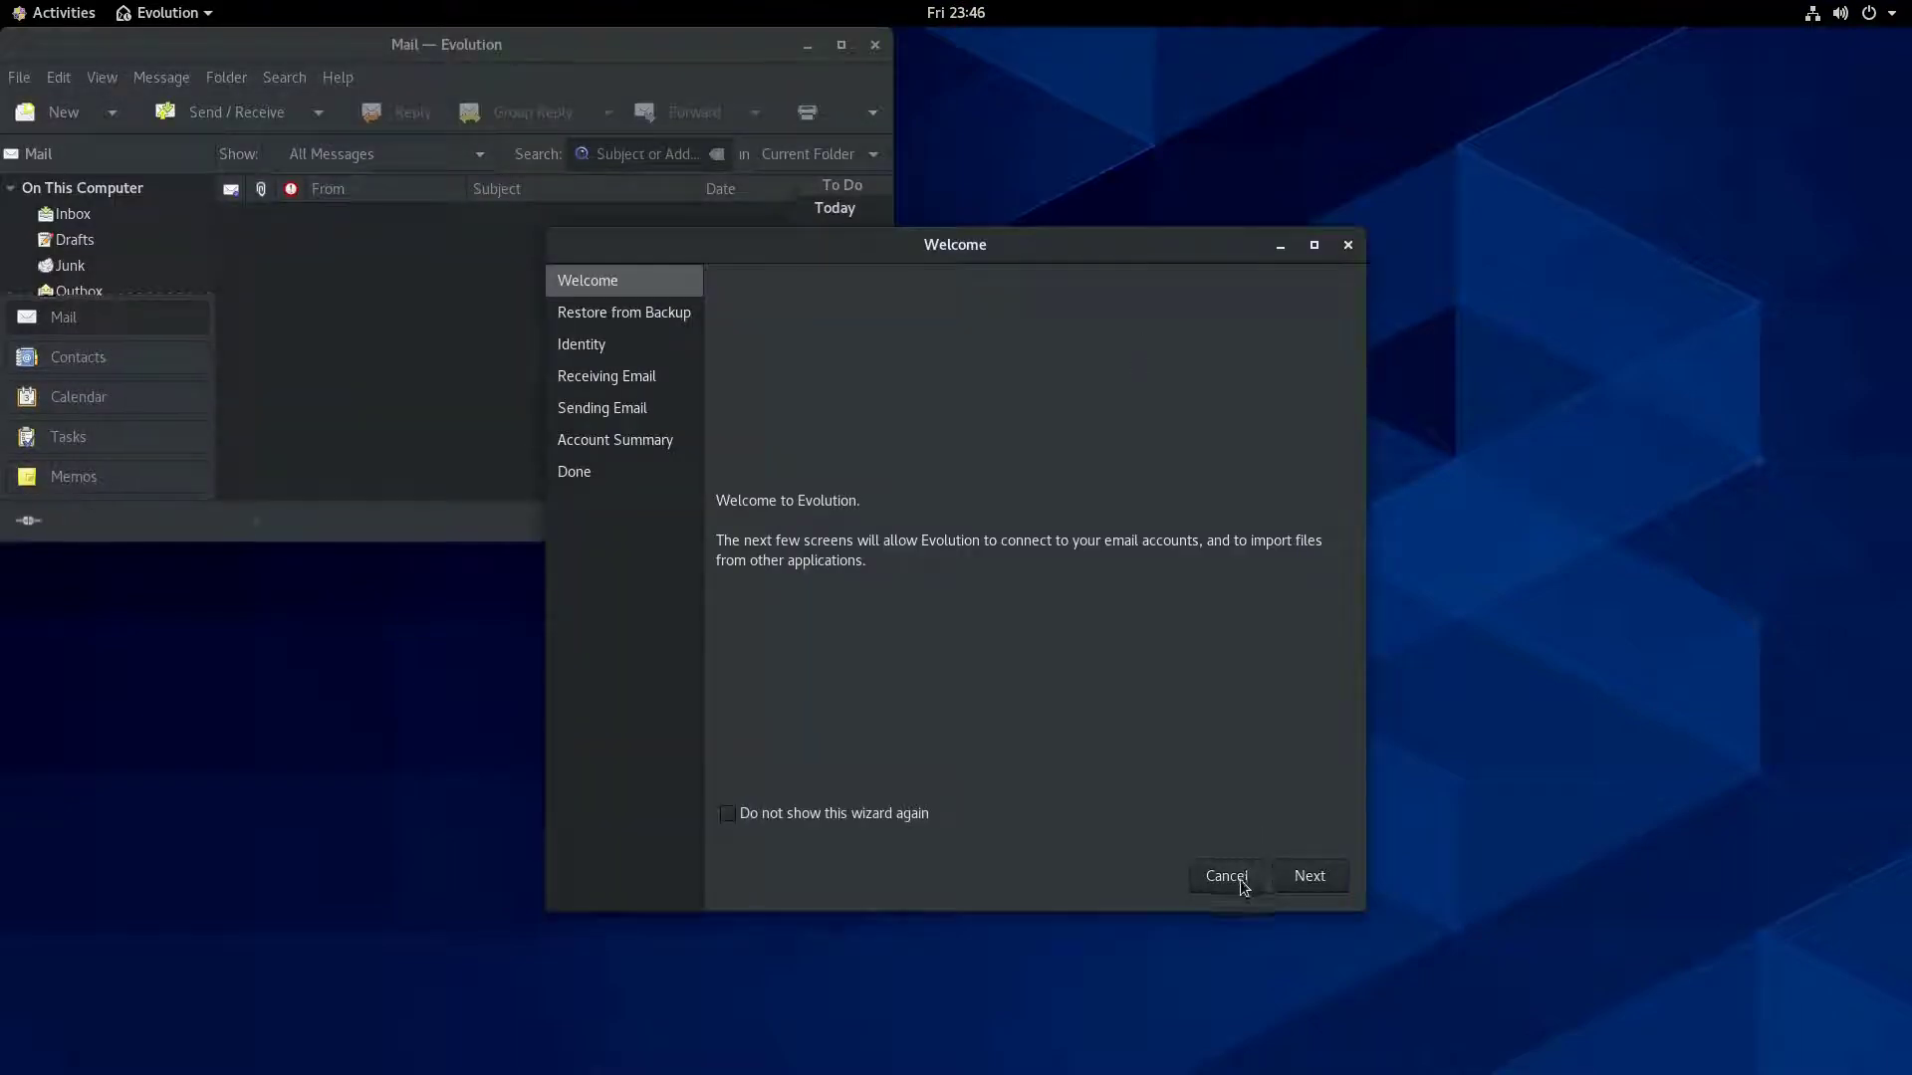
Dismiss Evolution's welcome wizard, center the window, and view About Evolution and its credits.
{"action": "left_click", "coordinate": [1240, 880]}
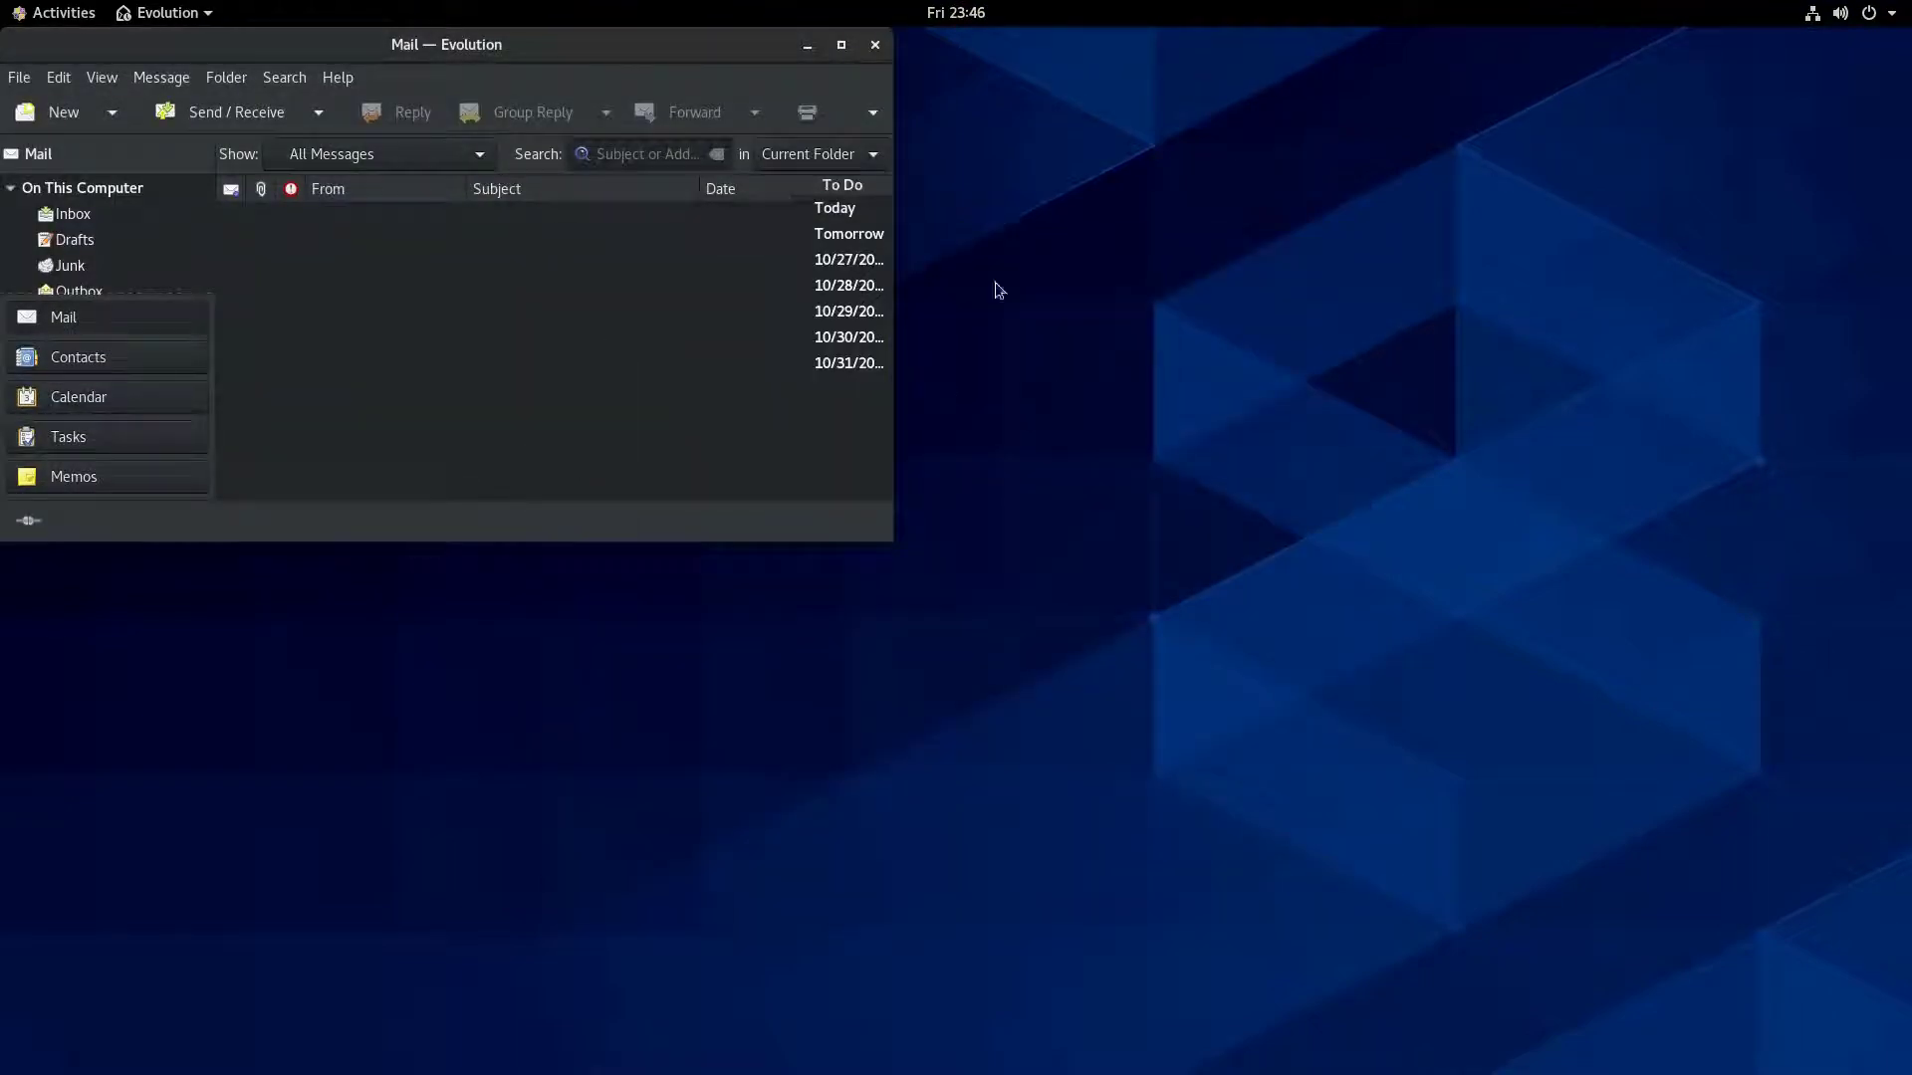
{"action": "left_click_drag", "start_coordinate": [667, 76], "coordinate": [1229, 127]}
{"action": "left_click", "coordinate": [1002, 139]}
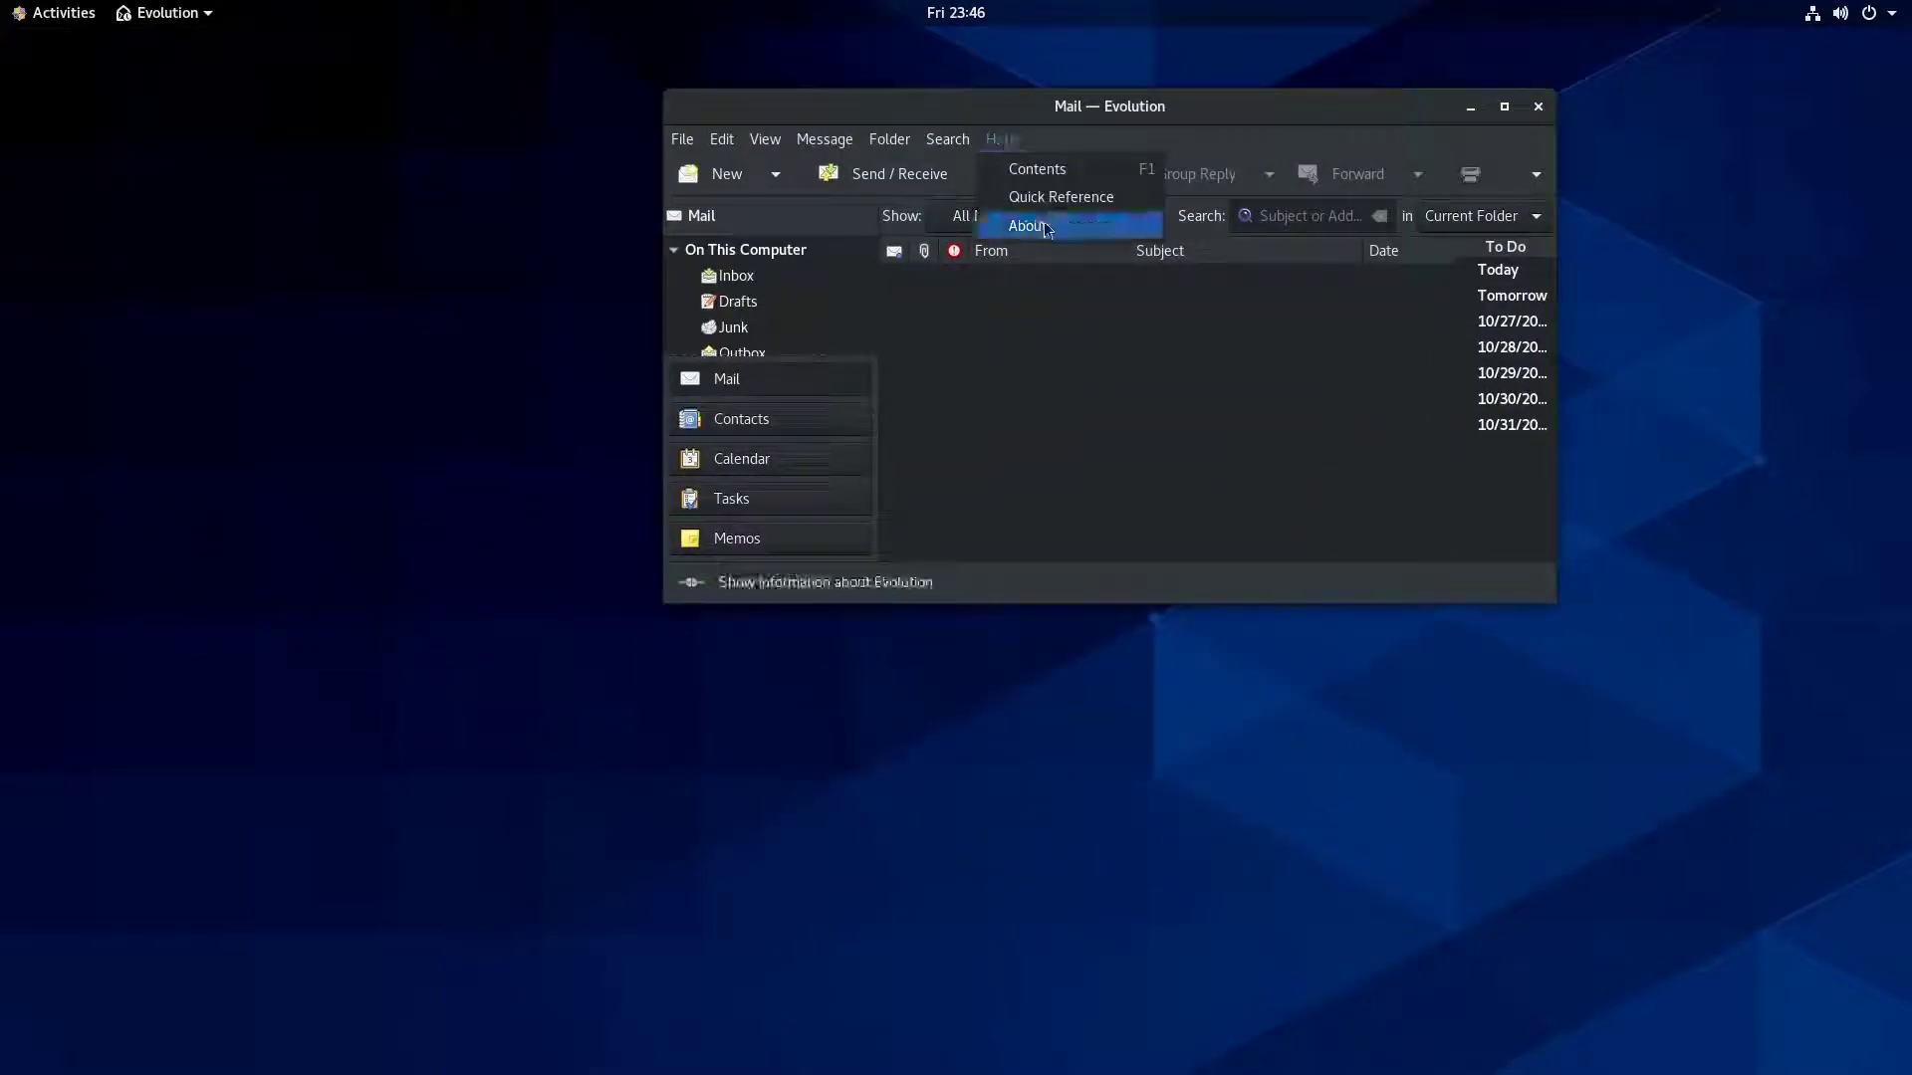
{"action": "left_click", "coordinate": [1041, 222]}
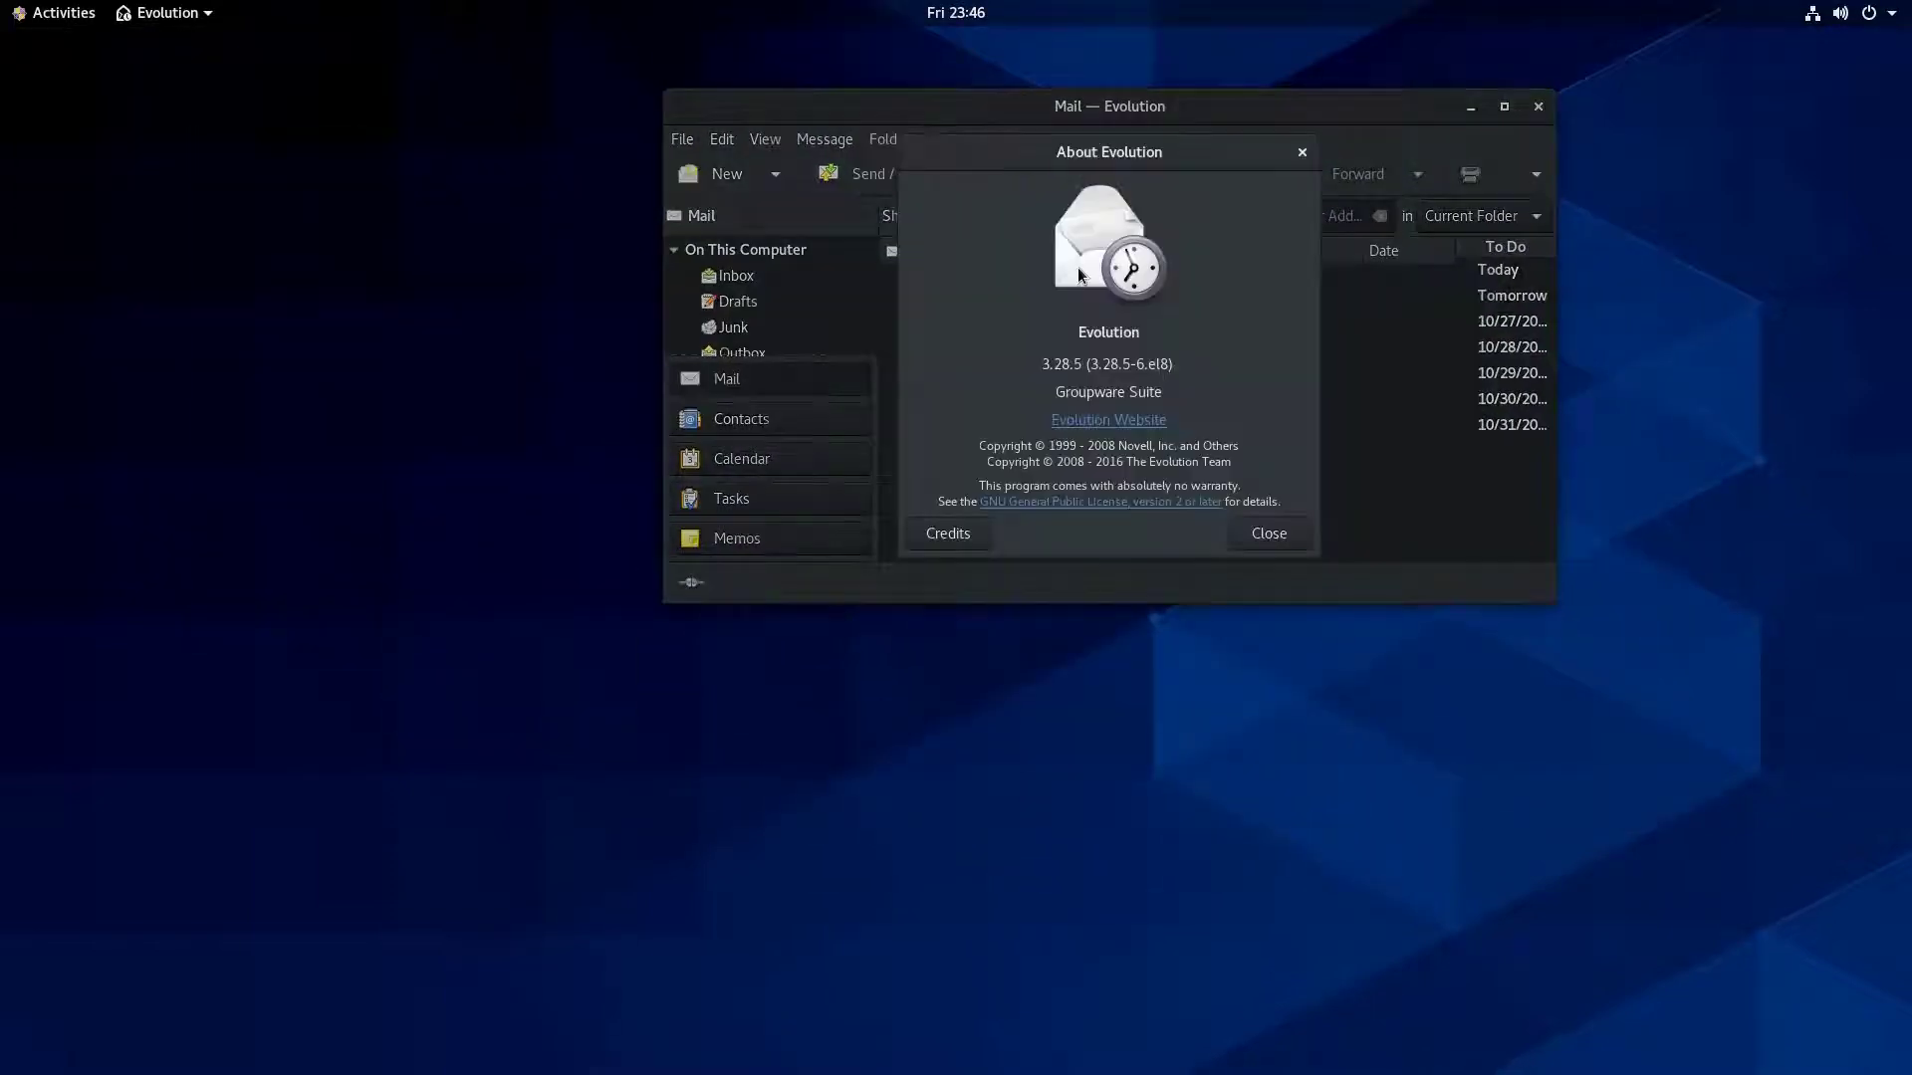
{"action": "left_click", "coordinate": [951, 532]}
{"action": "left_click", "coordinate": [954, 531]}
{"action": "left_click", "coordinate": [1255, 536]}
Reopen and close About Evolution, quit Evolution, and show all applications.
{"action": "left_click", "coordinate": [1002, 140]}
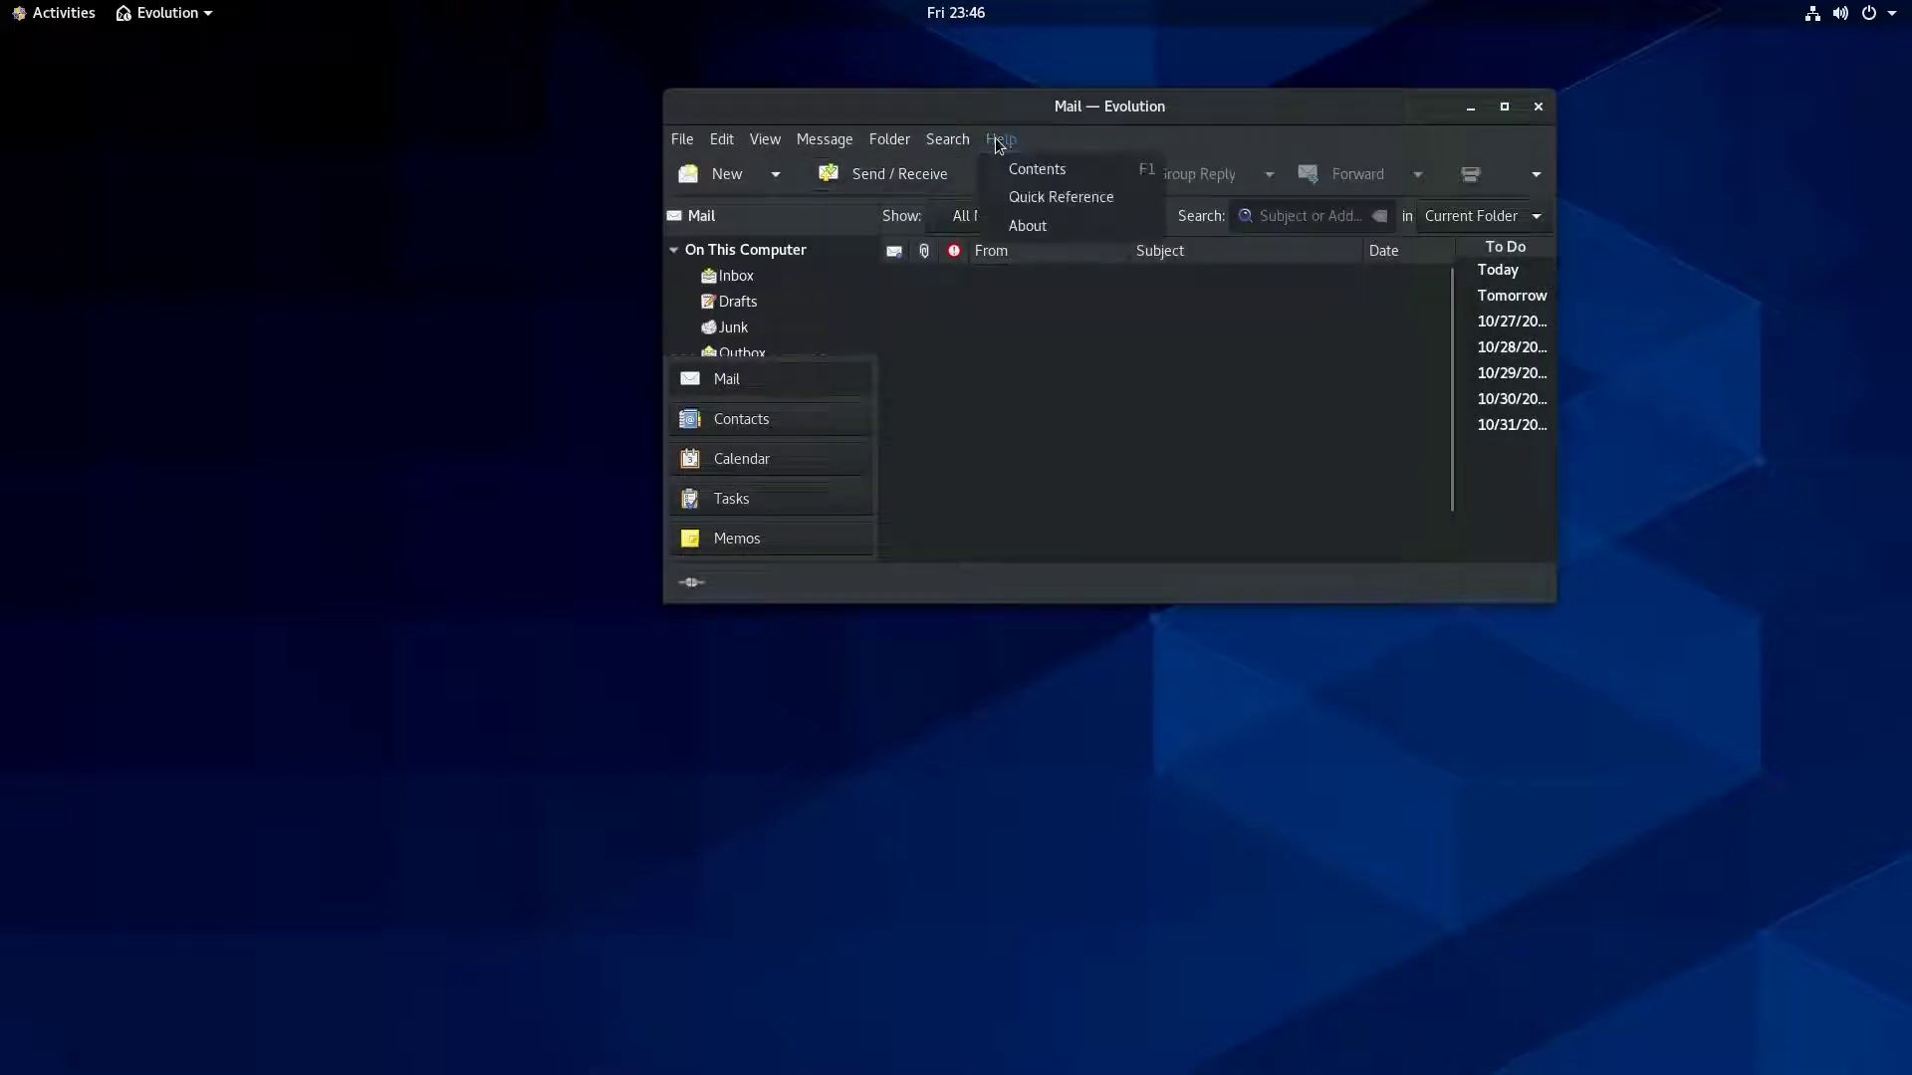
{"action": "left_click", "coordinate": [1055, 225]}
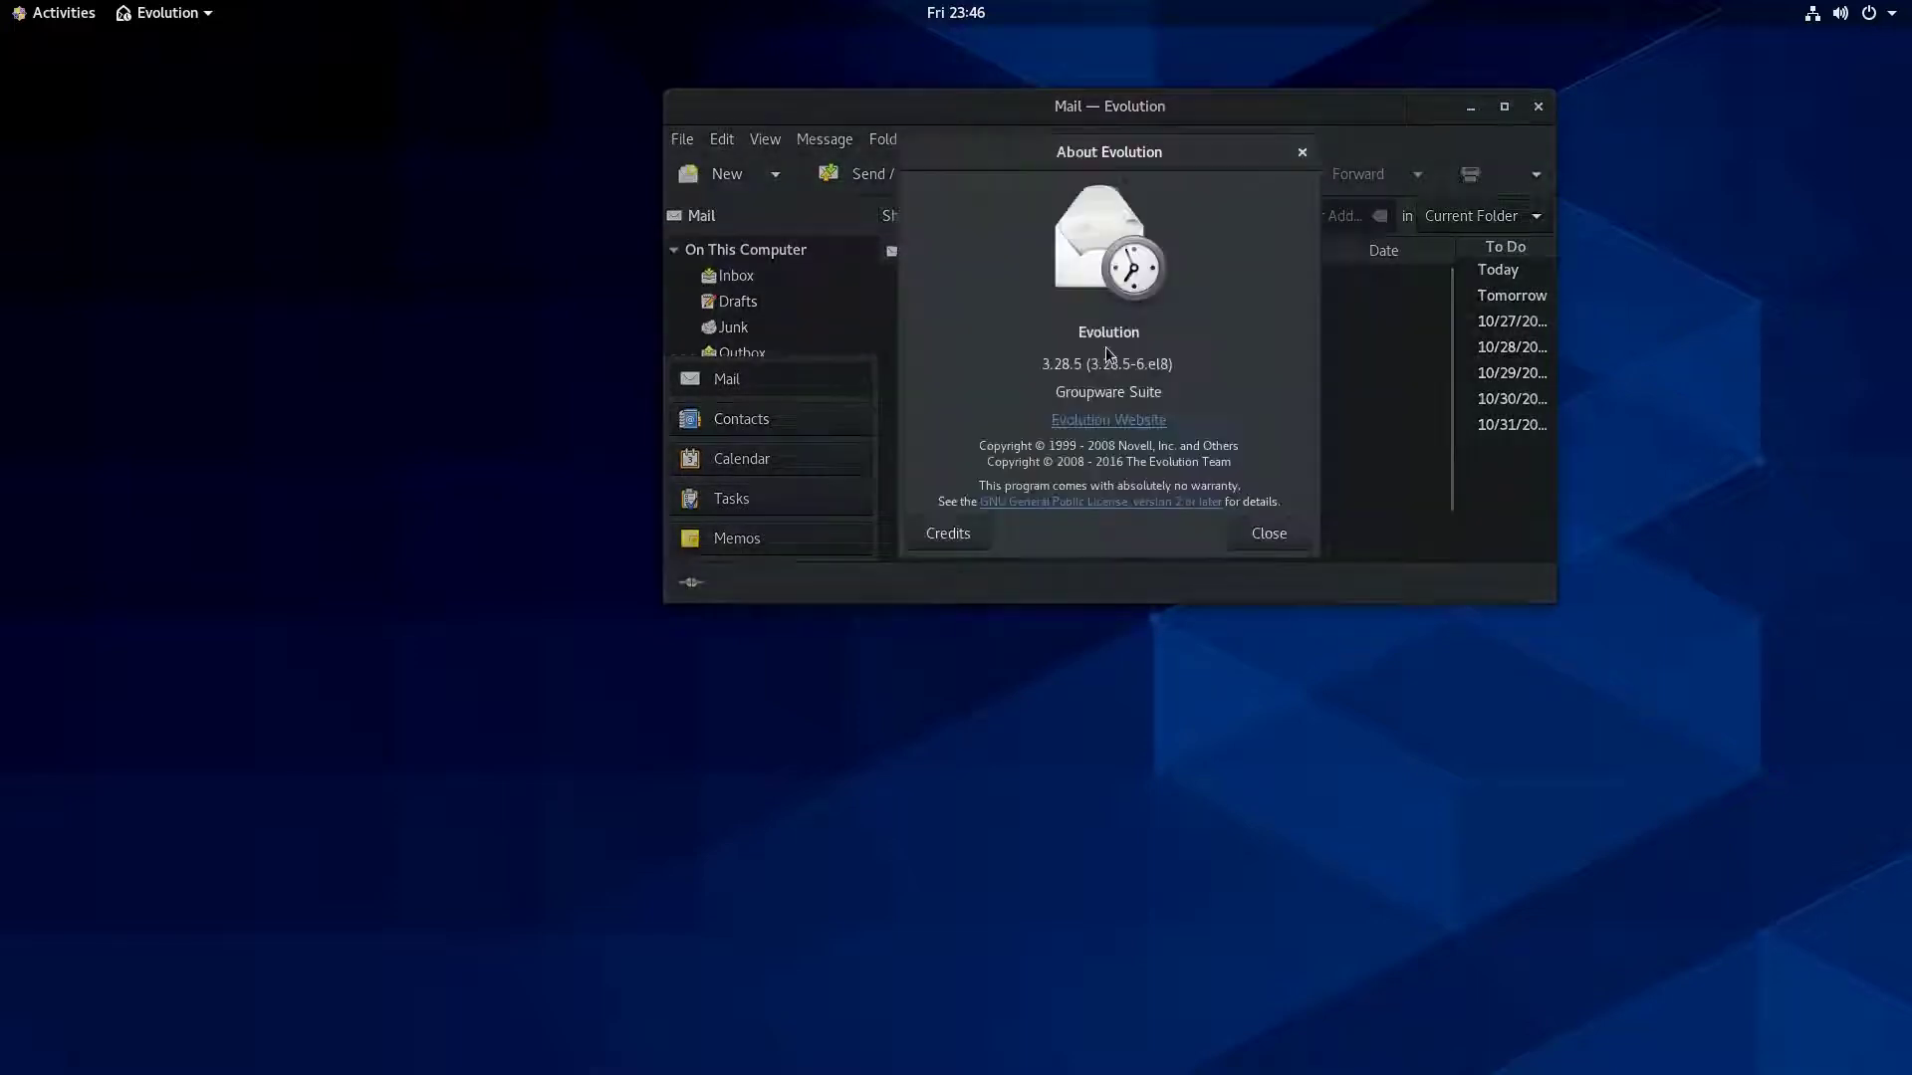
{"action": "left_click", "coordinate": [1271, 535]}
{"action": "left_click", "coordinate": [683, 139]}
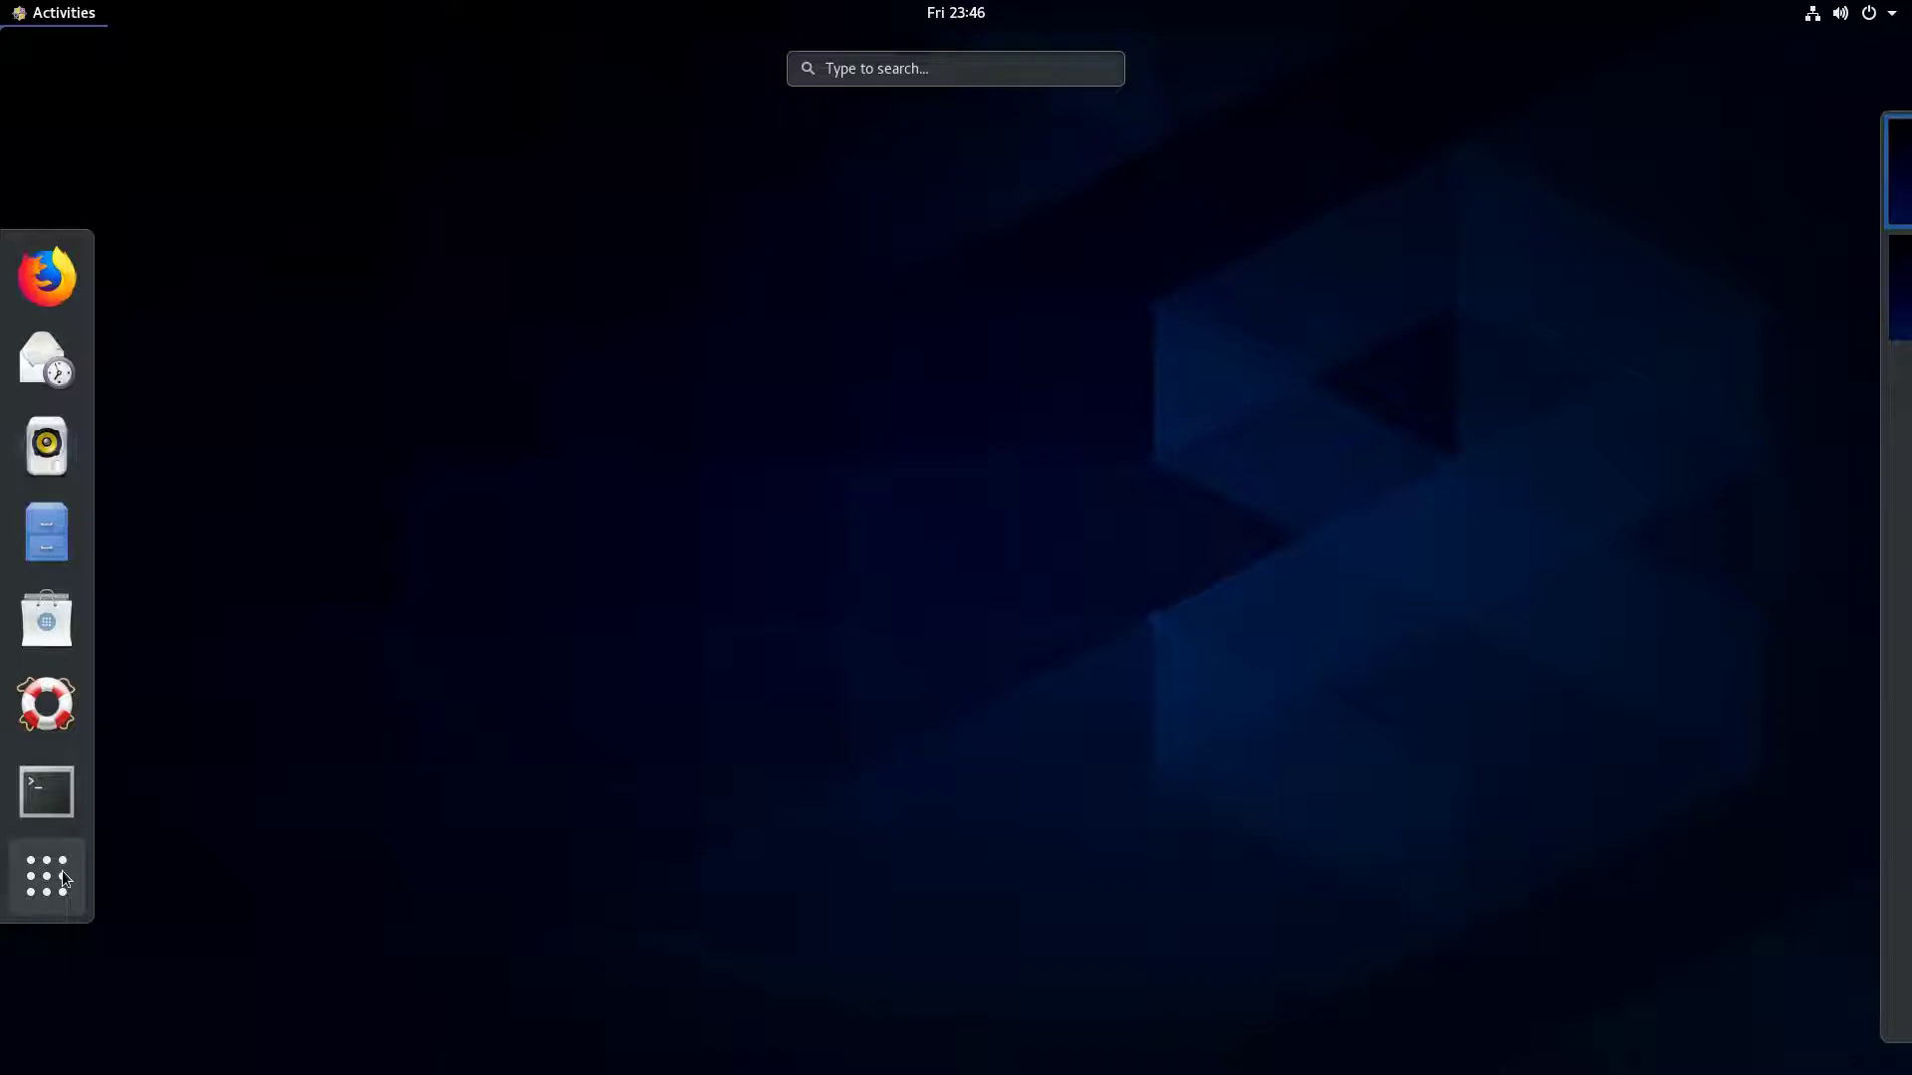
{"action": "left_click", "coordinate": [47, 874]}
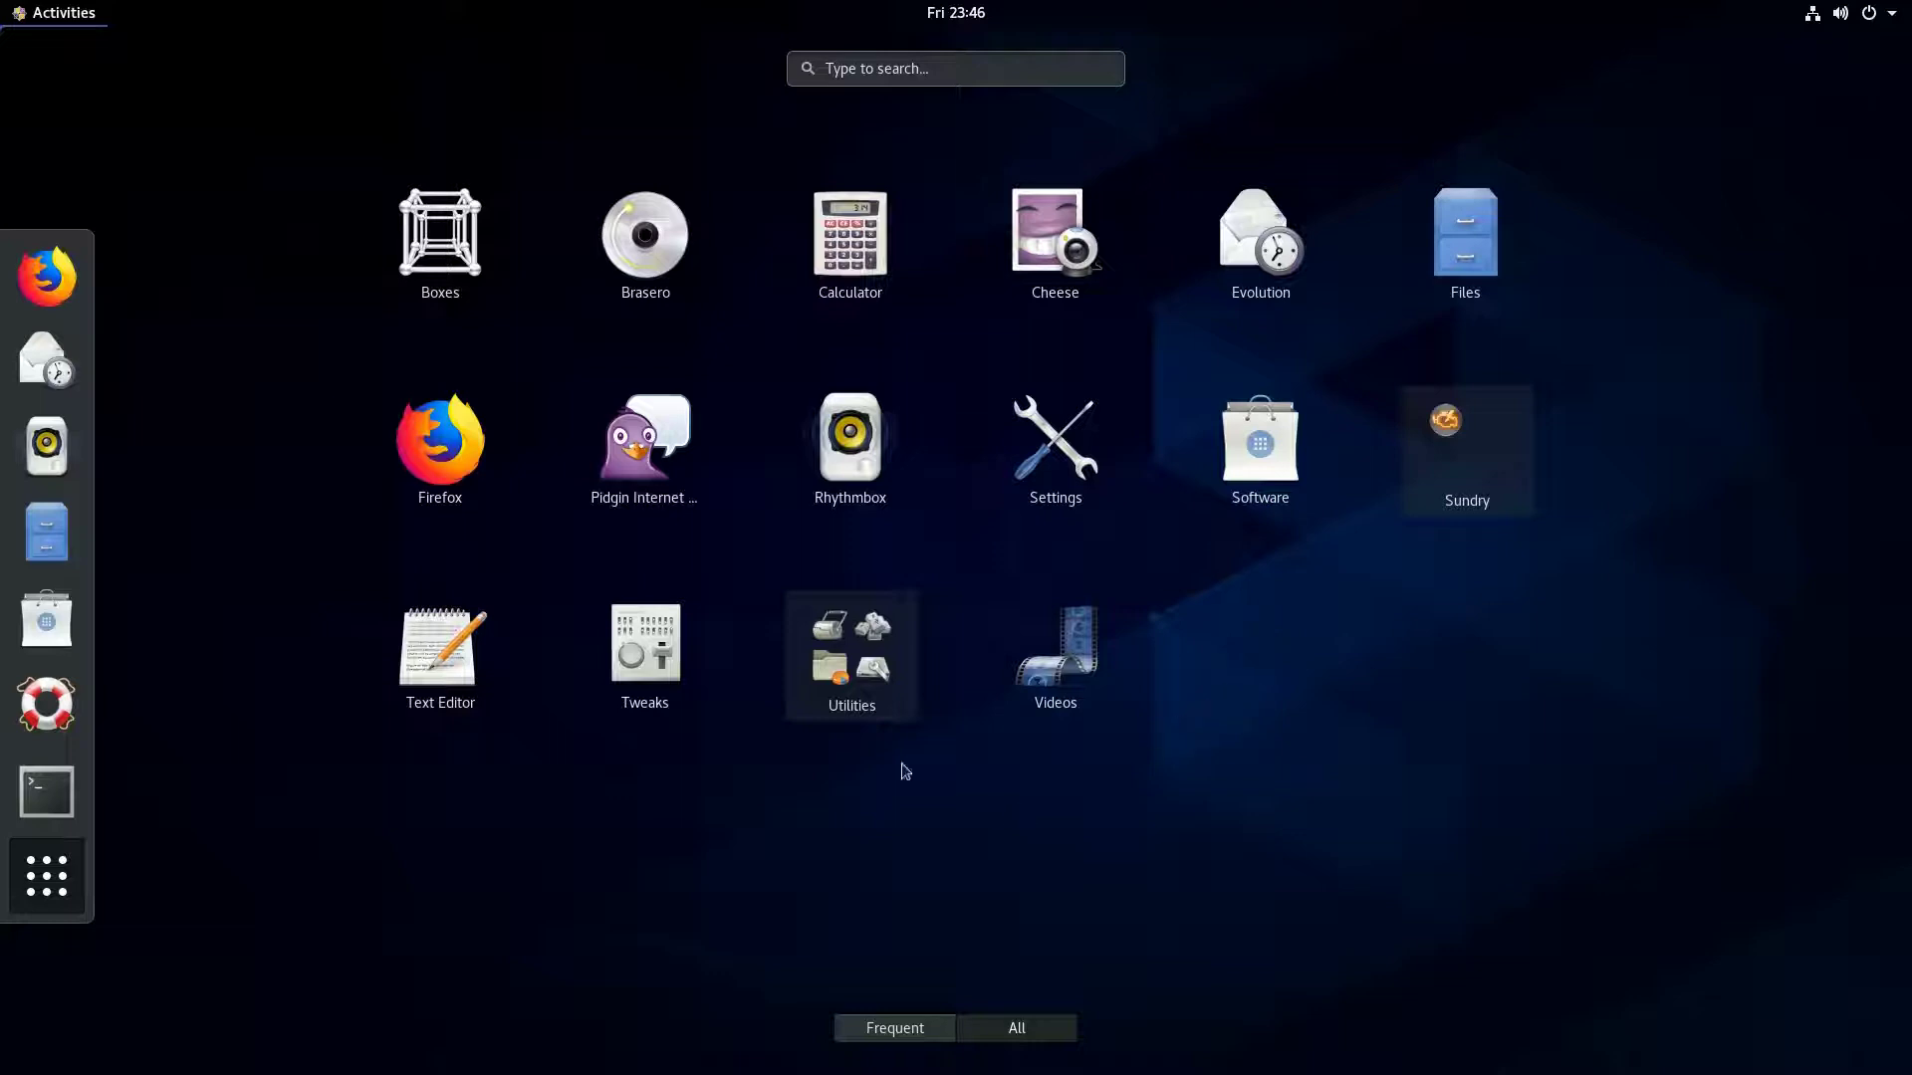
Open the Utilities folder in the application grid.
{"action": "left_click", "coordinate": [854, 695]}
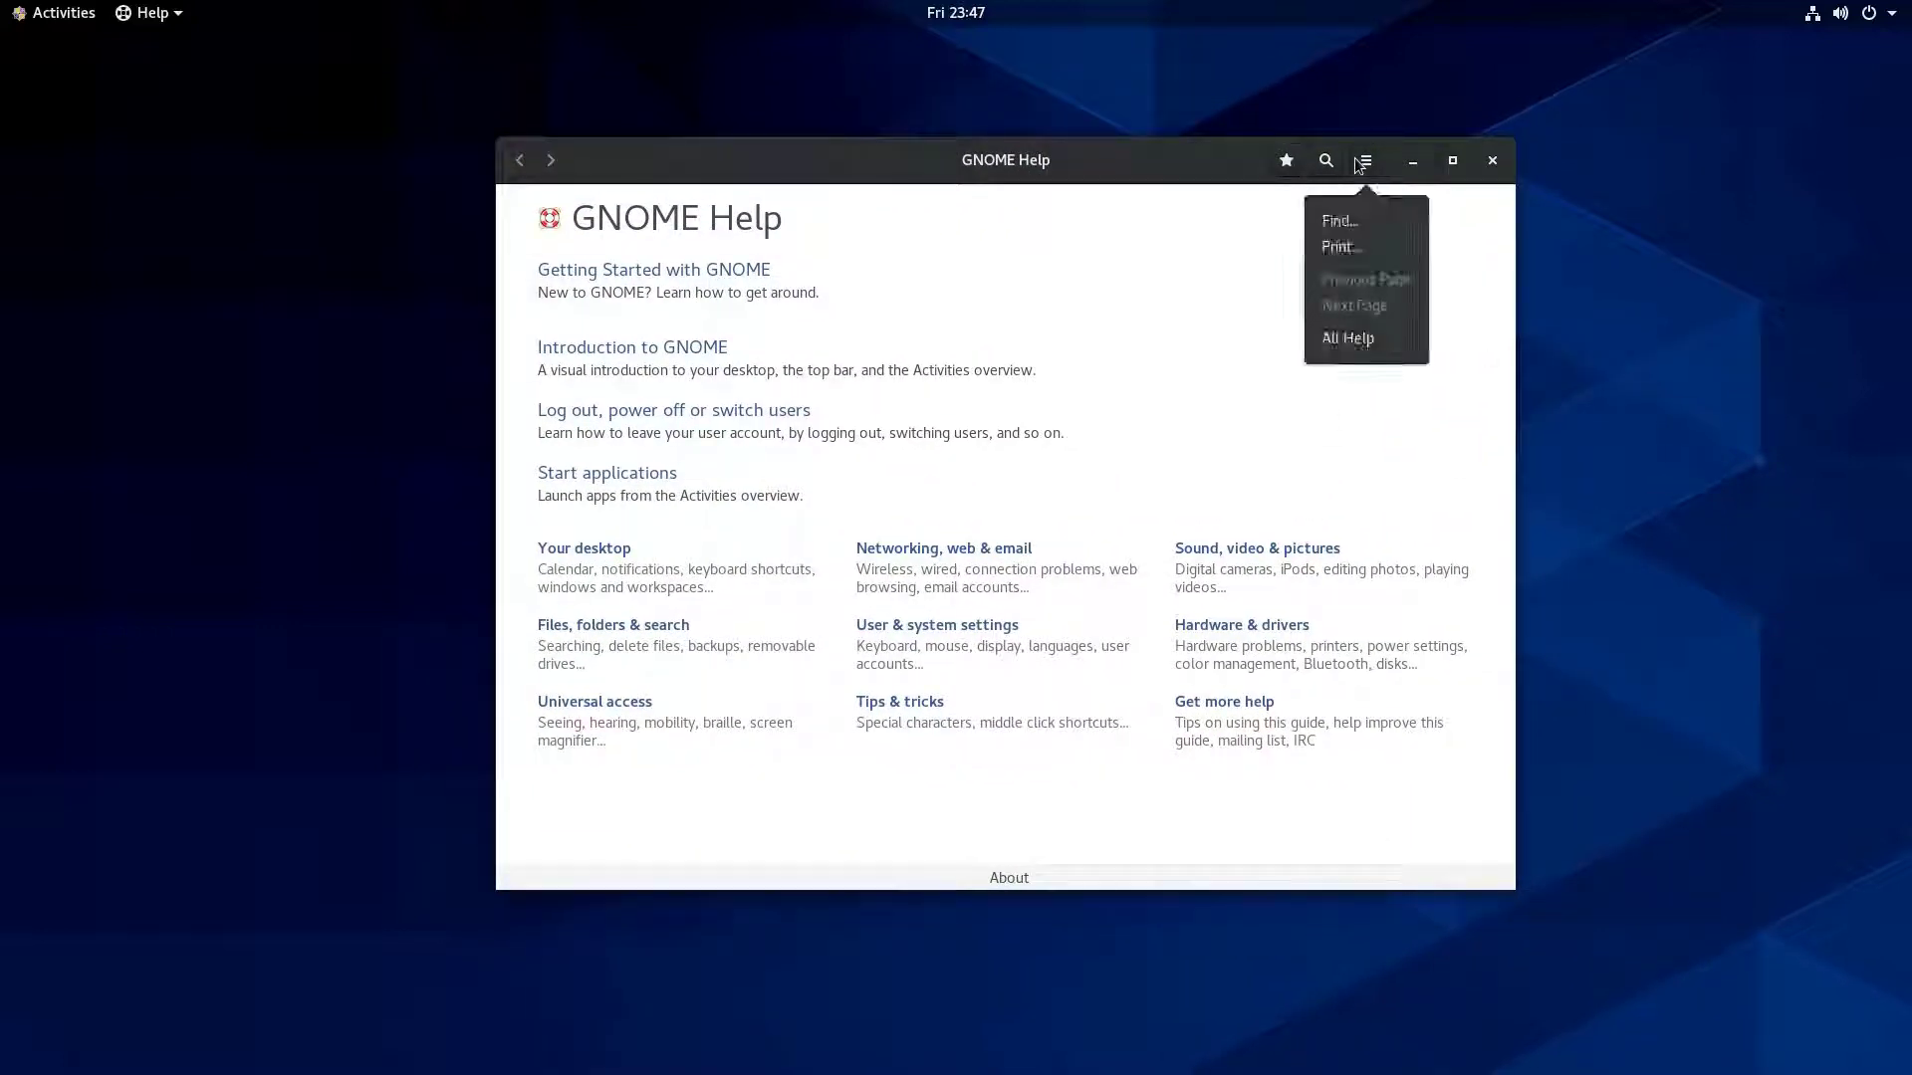
List all help documents and read through Terminal Help, including Troubleshooting.
{"action": "left_click", "coordinate": [1348, 339]}
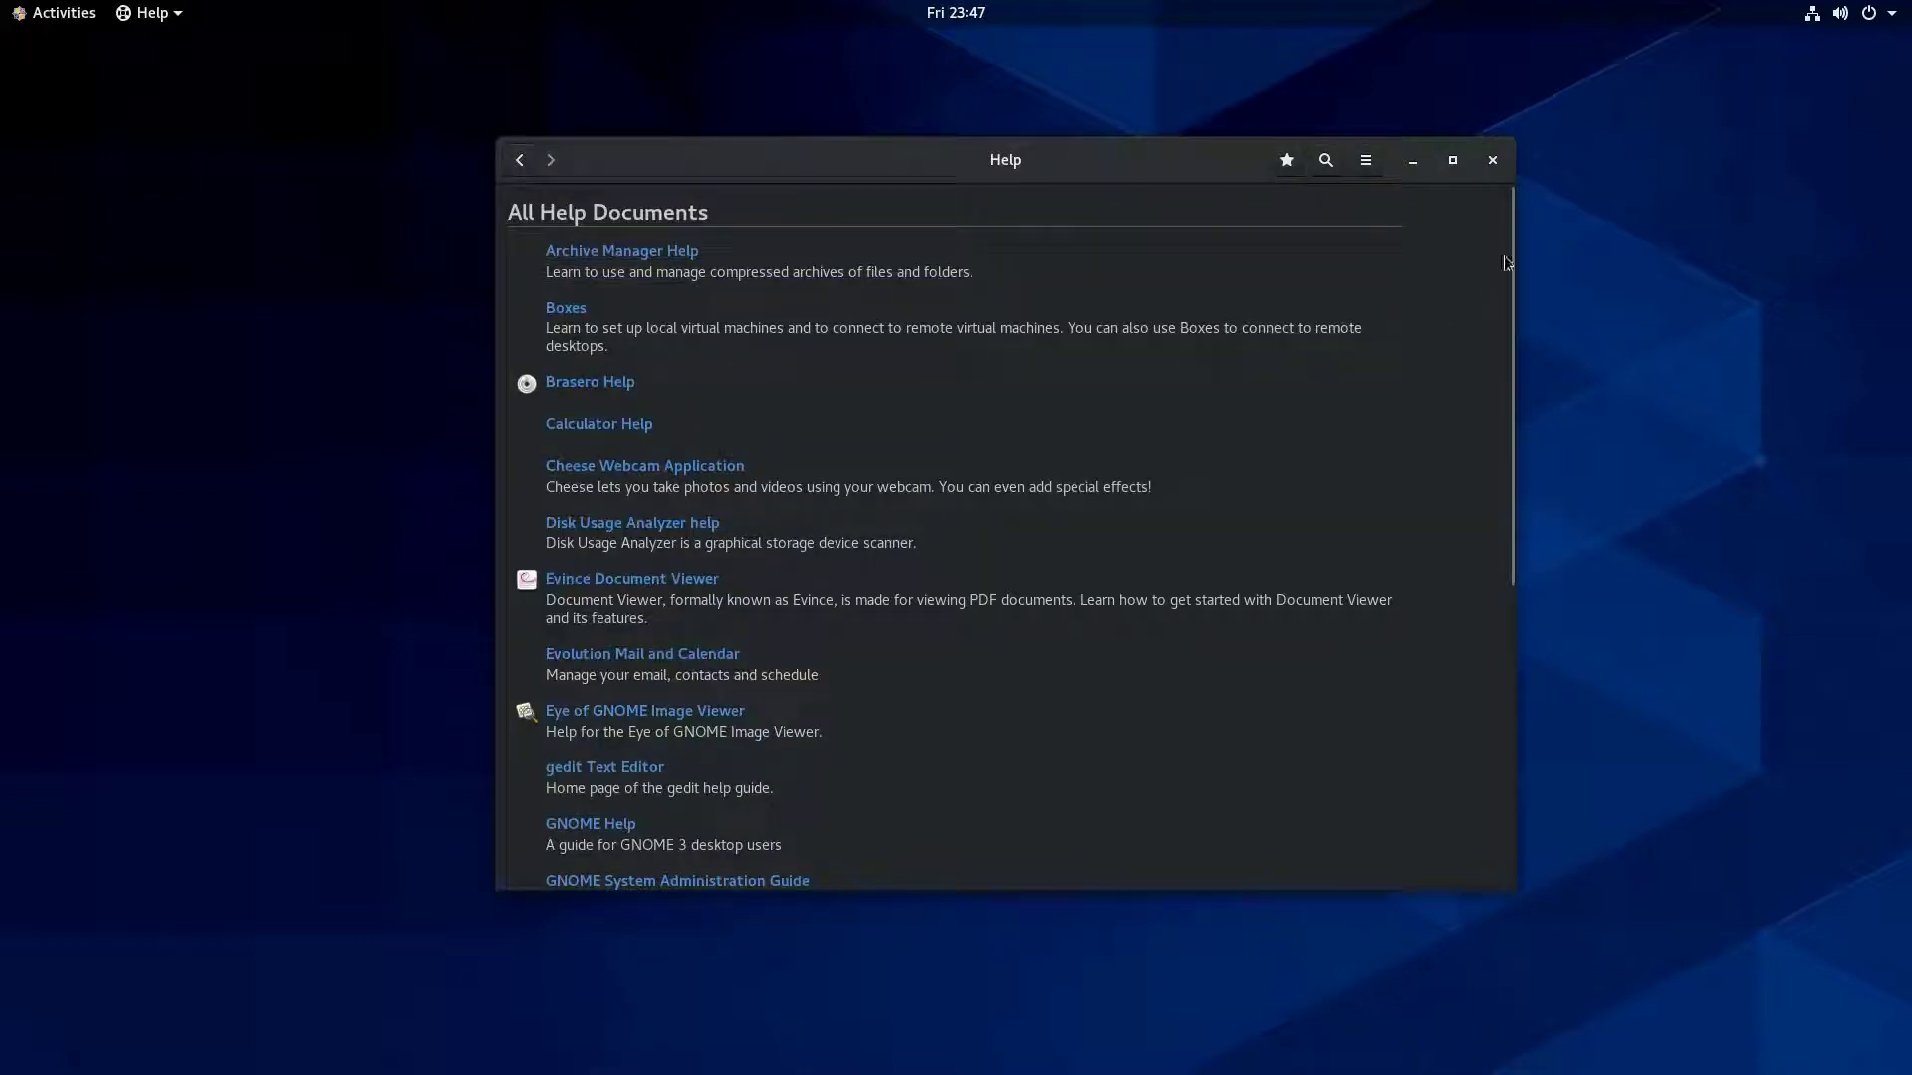
{"action": "scroll", "coordinate": [1447, 567], "scroll_direction": "down", "scroll_amount": 5}
{"action": "scroll", "coordinate": [1447, 566], "scroll_direction": "down", "scroll_amount": 2}
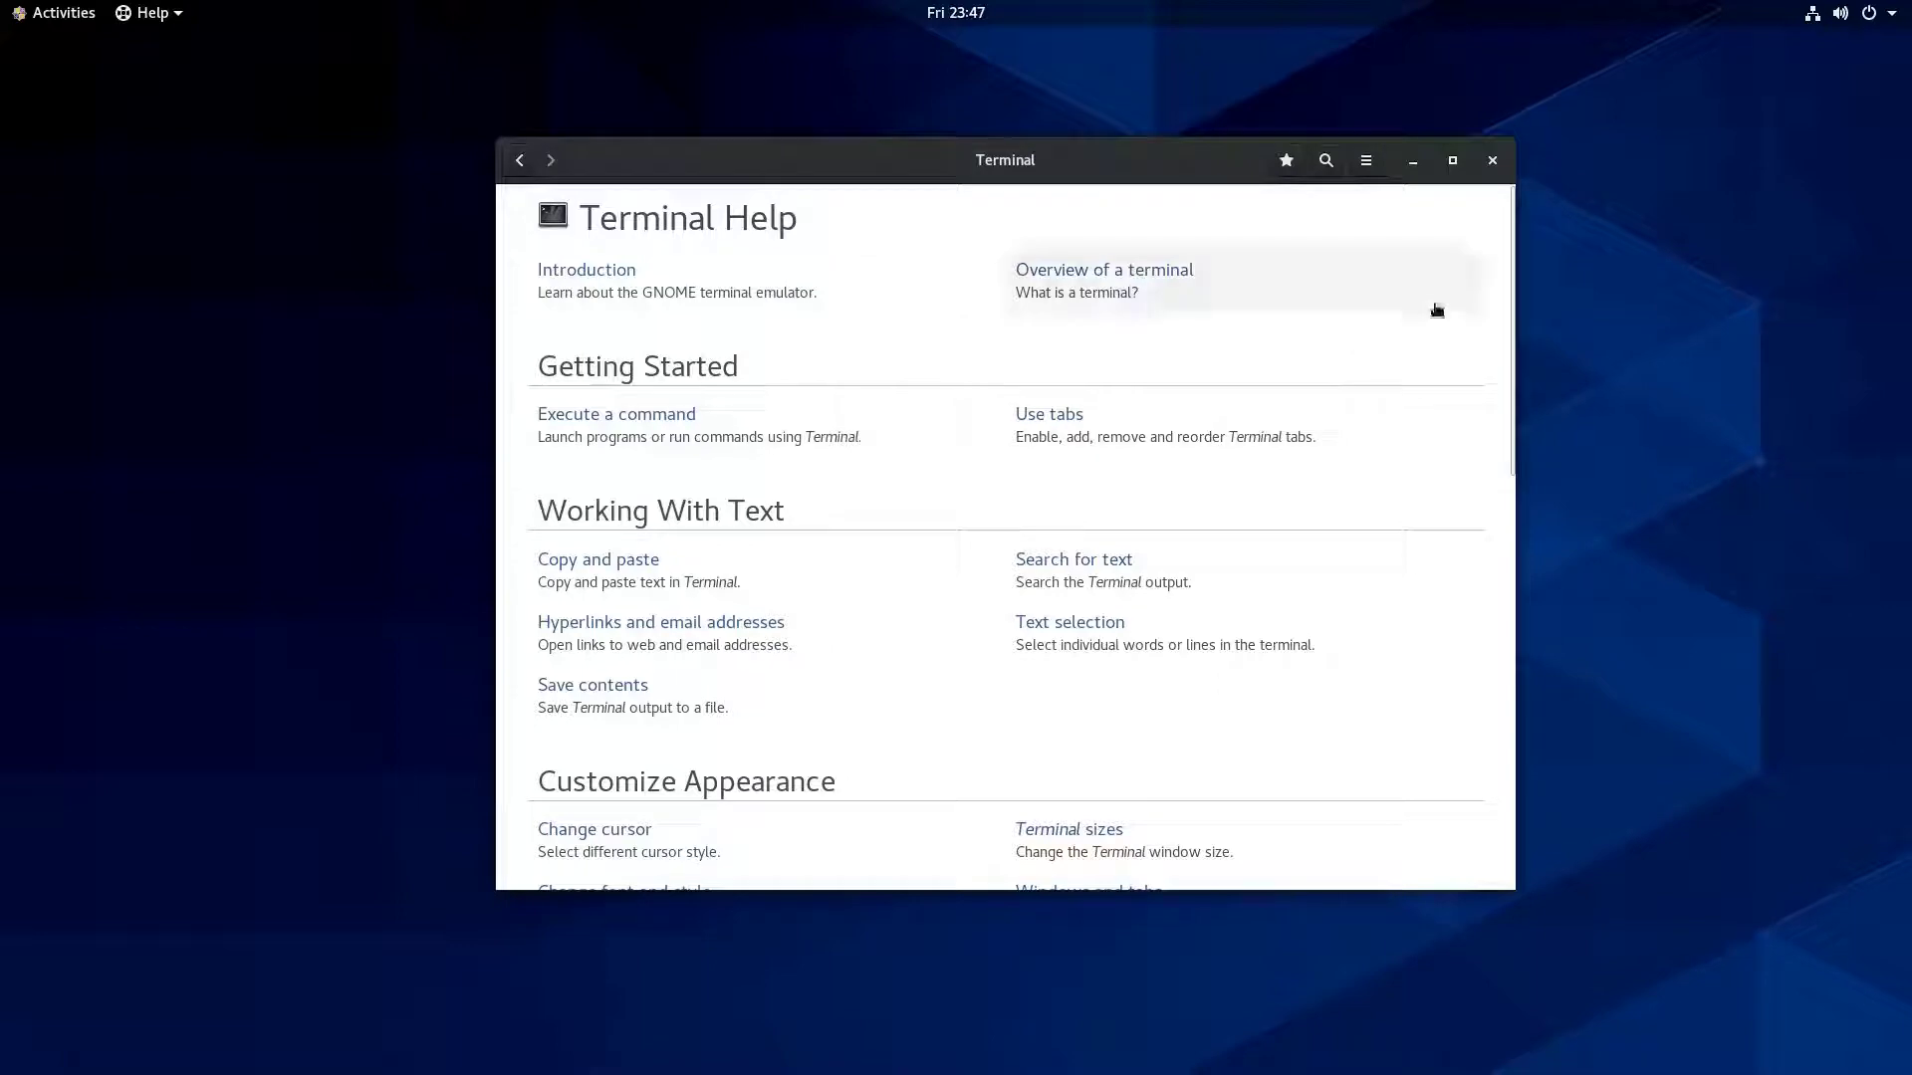
{"action": "left_click", "coordinate": [1506, 744]}
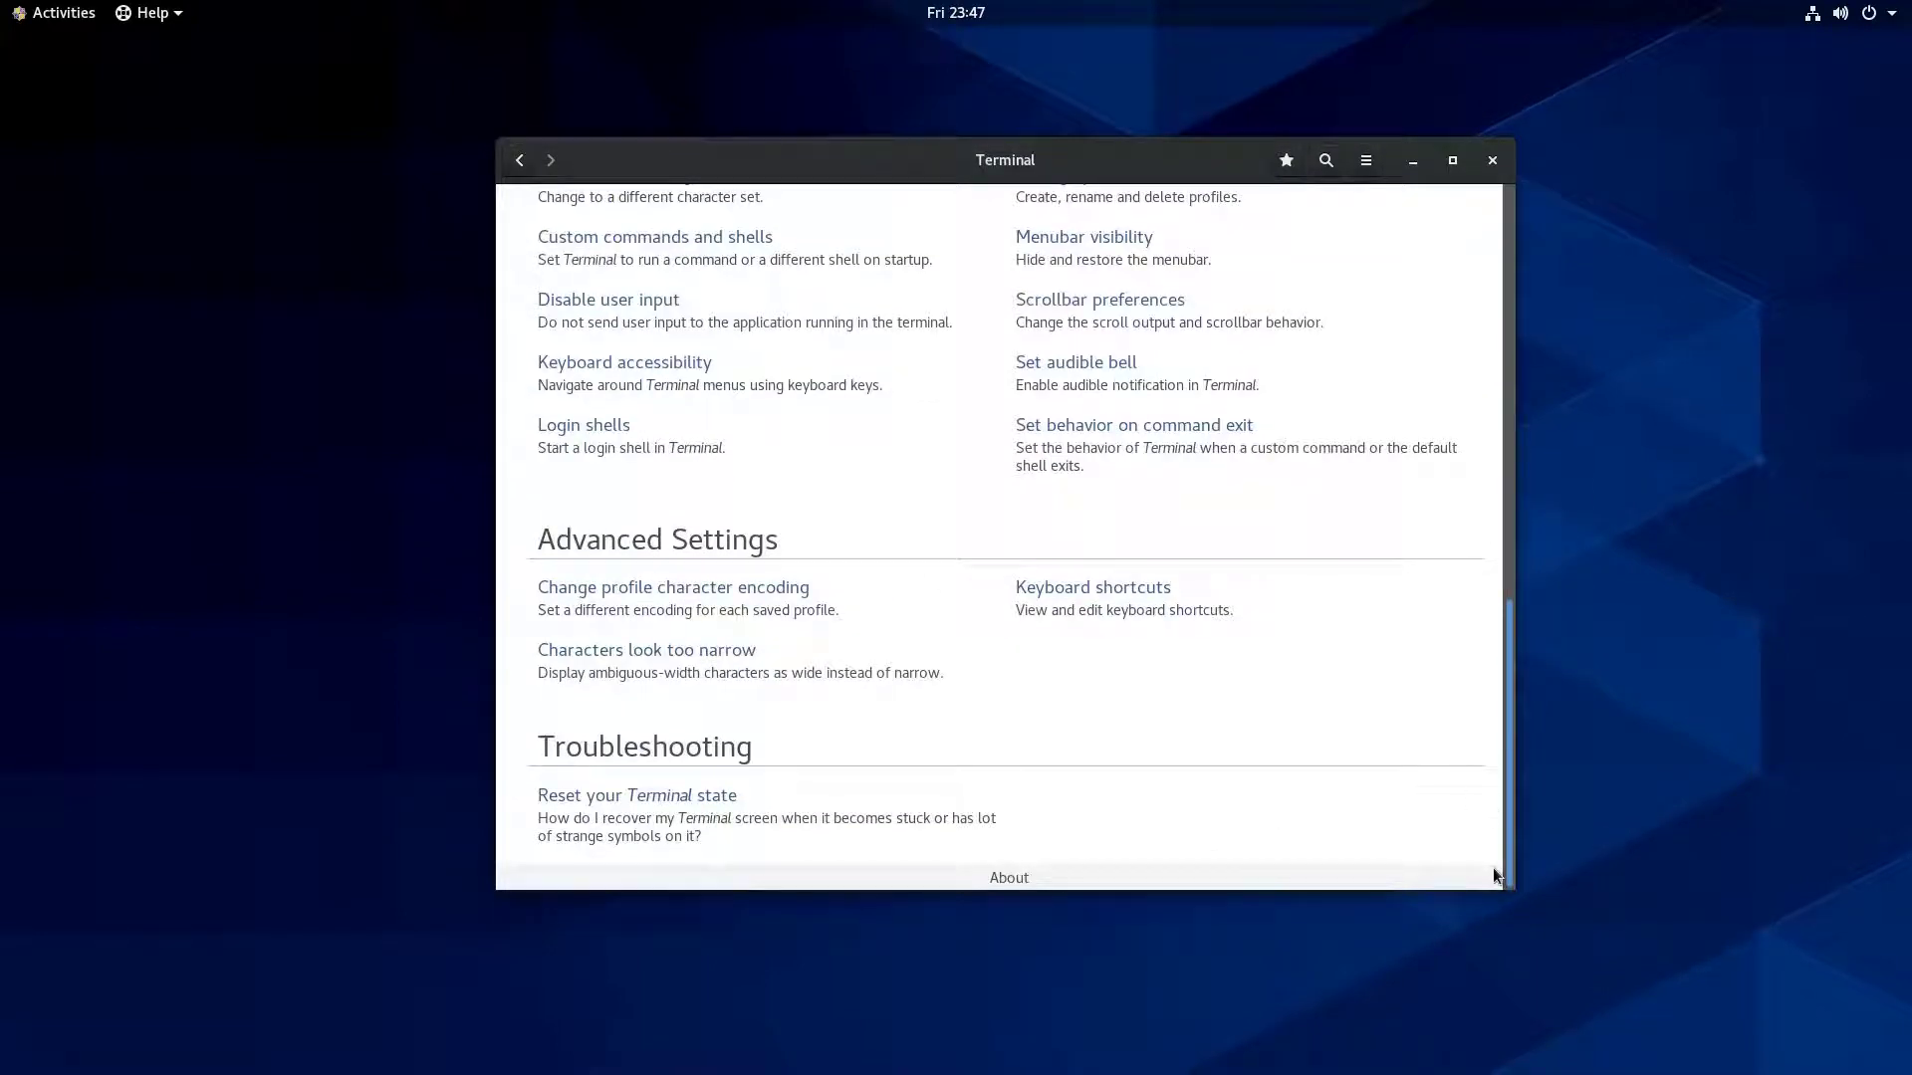
{"action": "left_click", "coordinate": [1503, 255]}
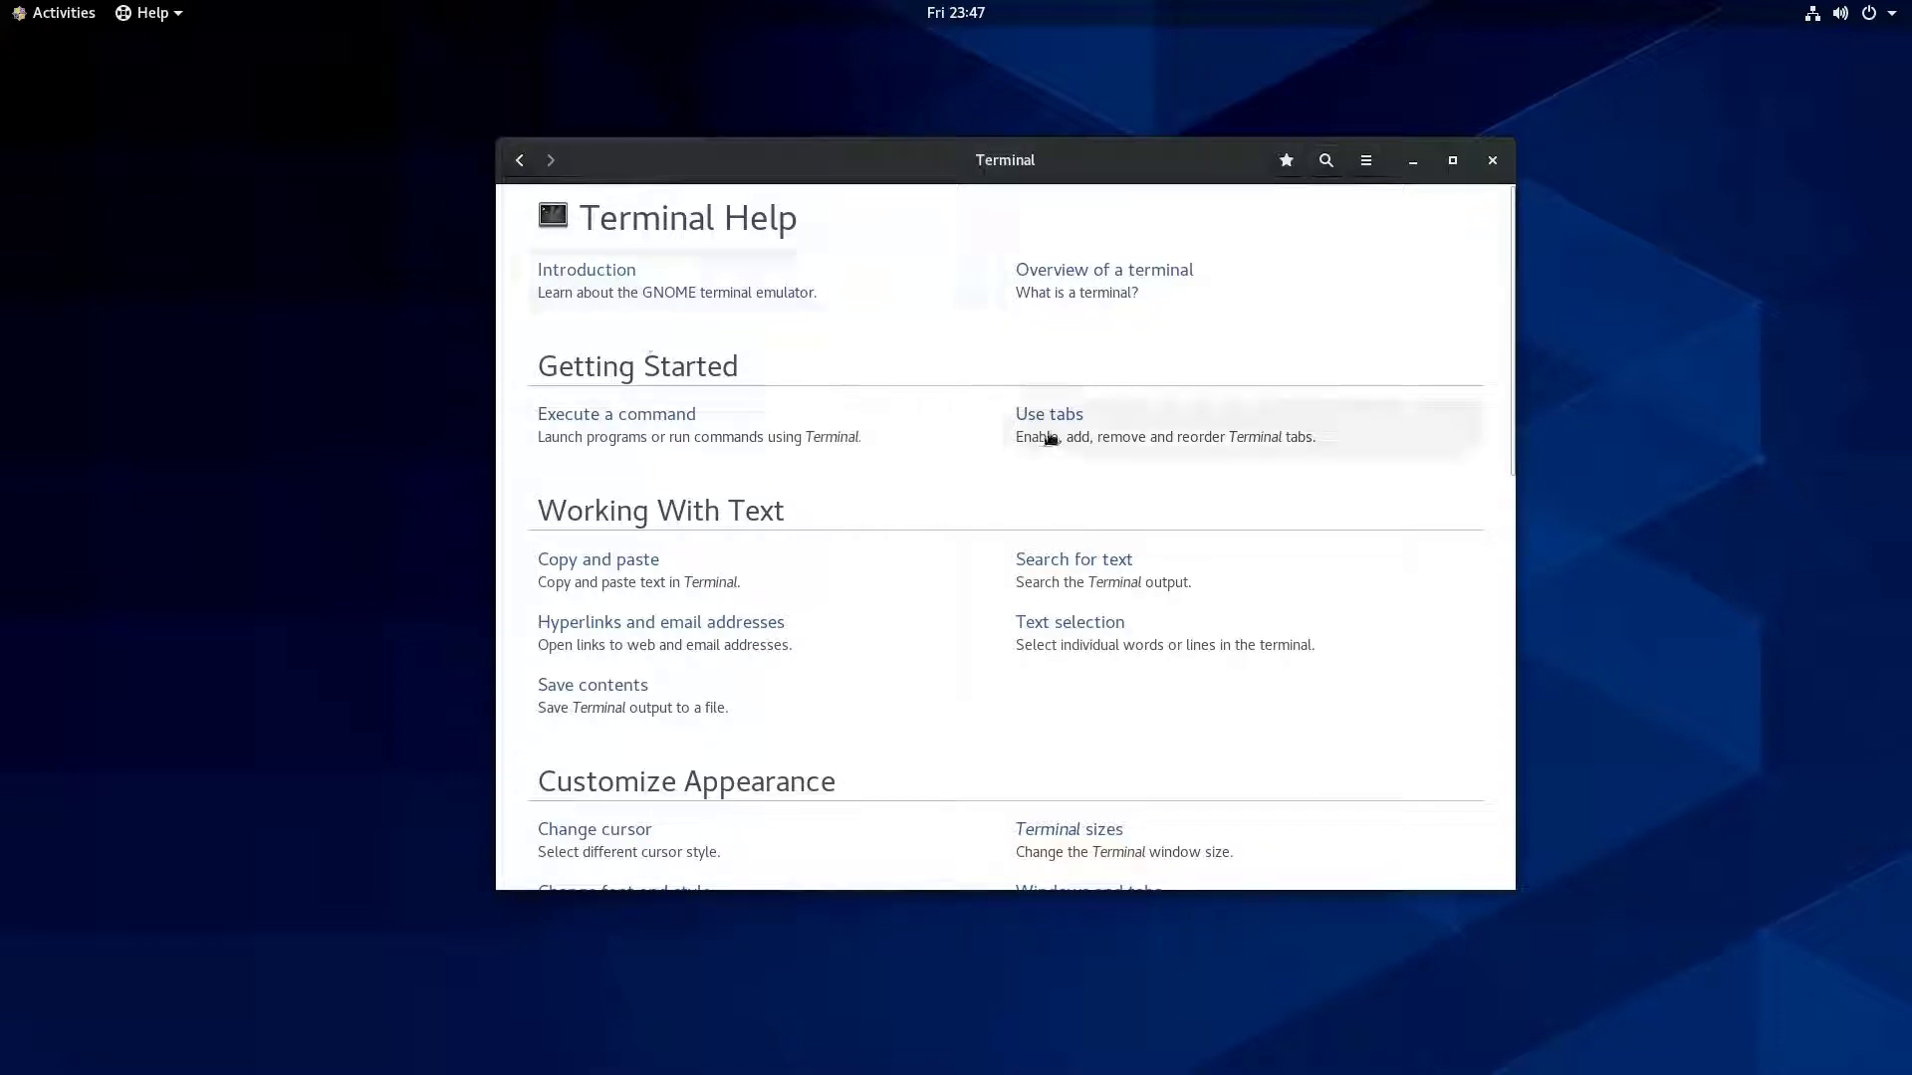
{"action": "scroll", "coordinate": [1451, 573], "scroll_direction": "down", "scroll_amount": 3}
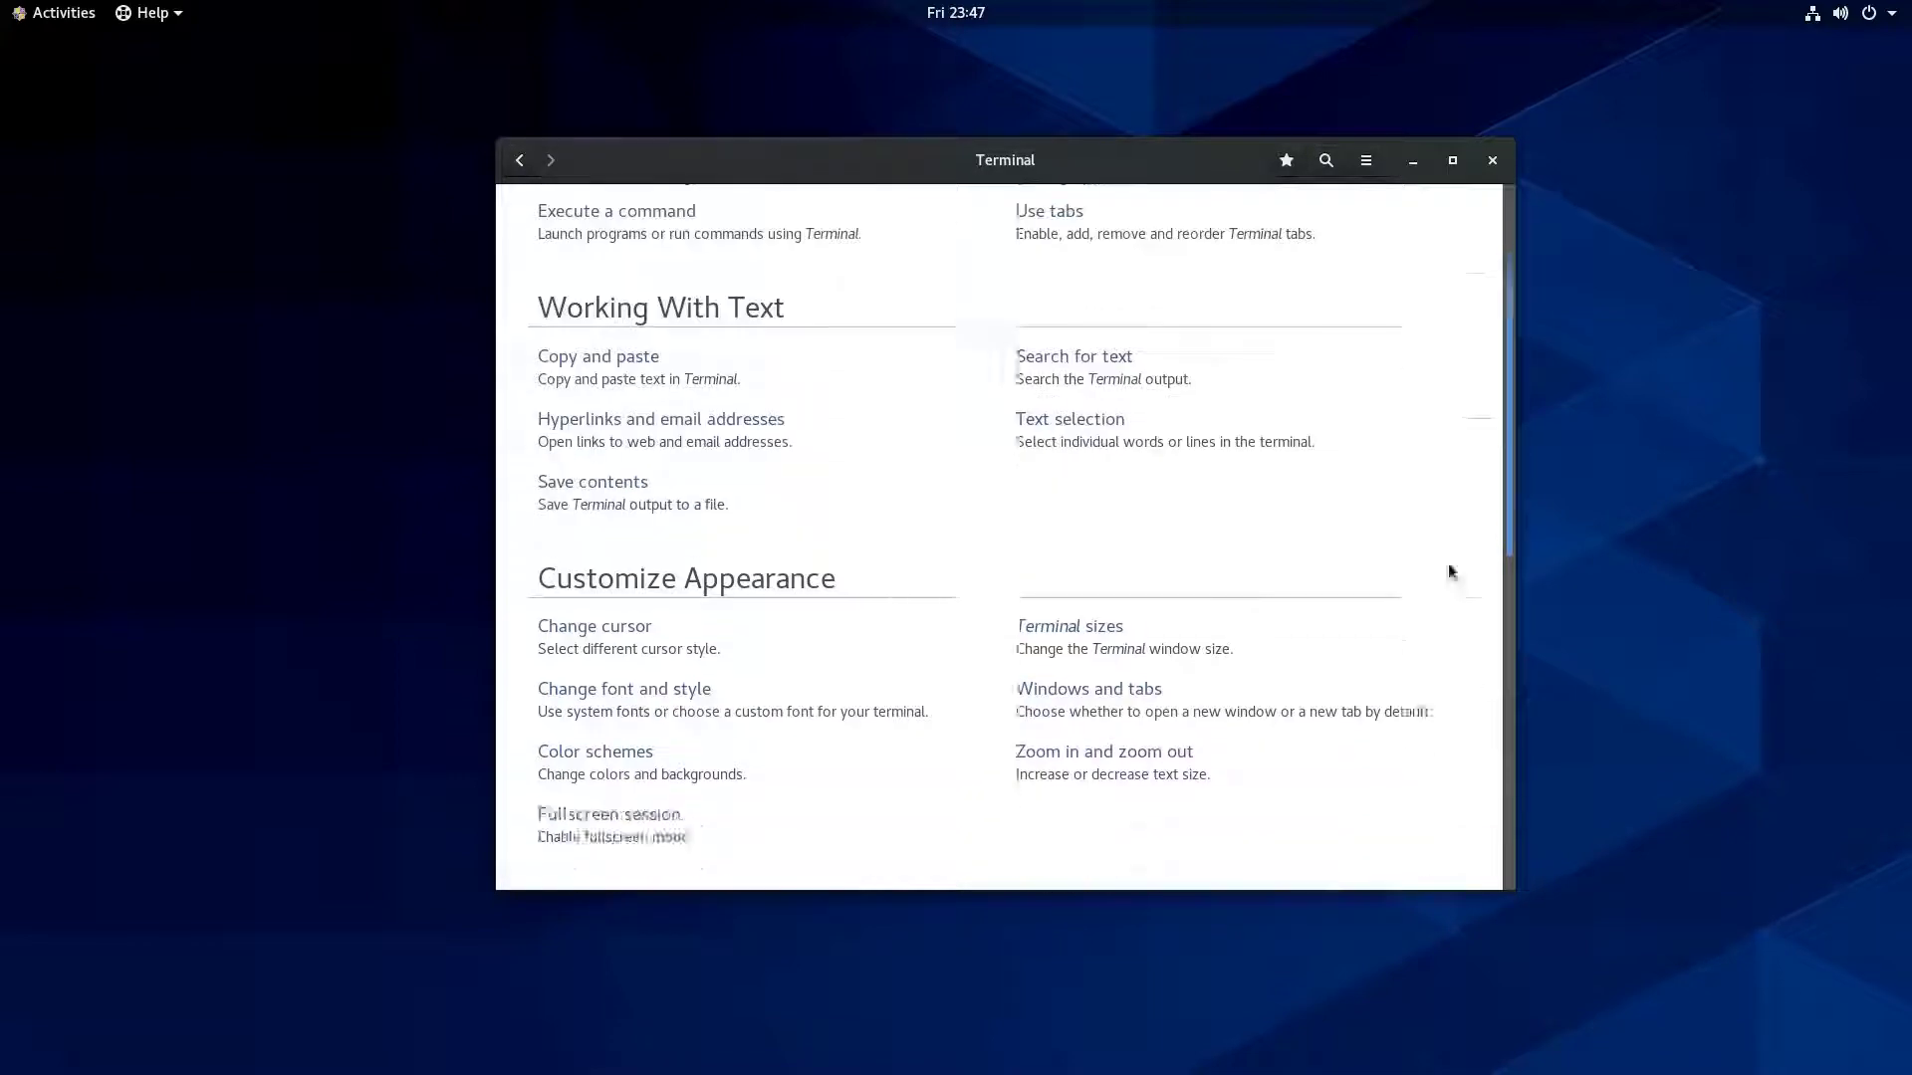
{"action": "scroll", "coordinate": [1451, 572], "scroll_direction": "down", "scroll_amount": 5}
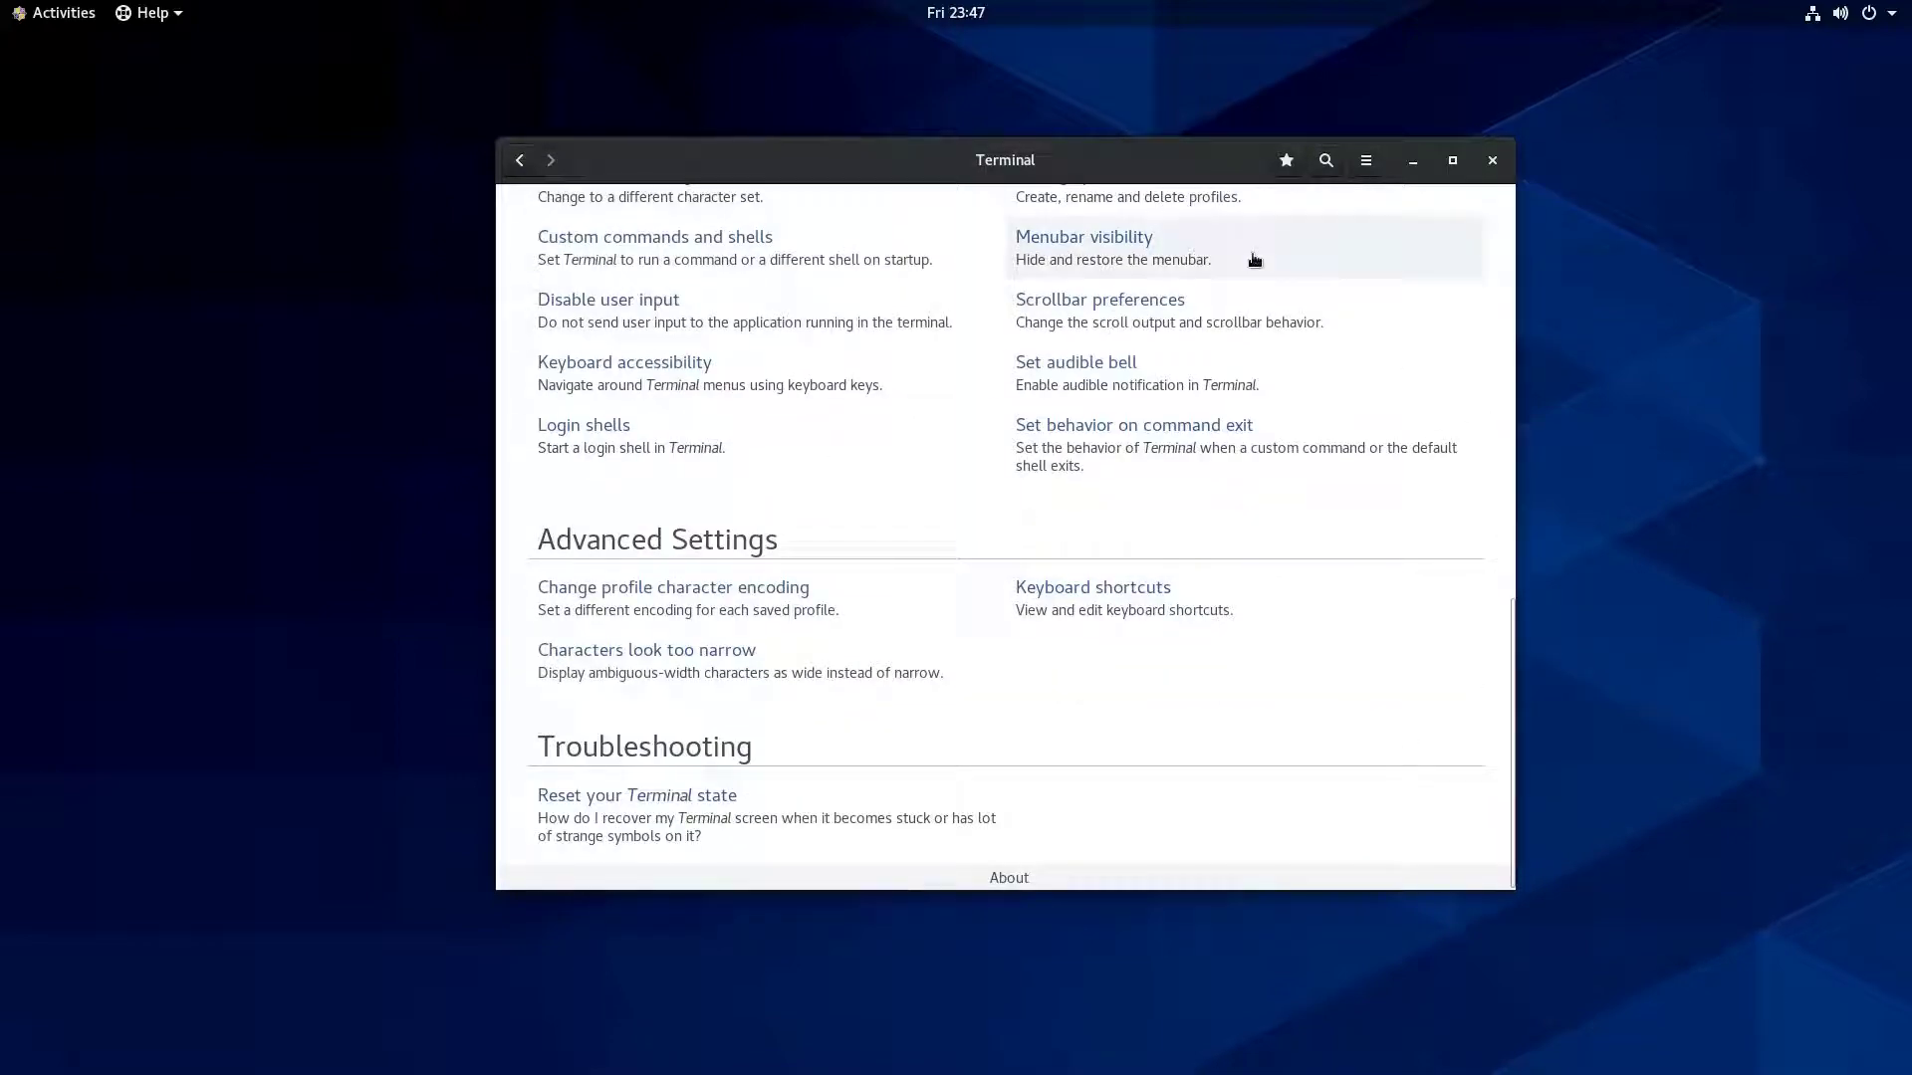
{"action": "scroll", "coordinate": [1257, 259], "scroll_direction": "up", "scroll_amount": 10}
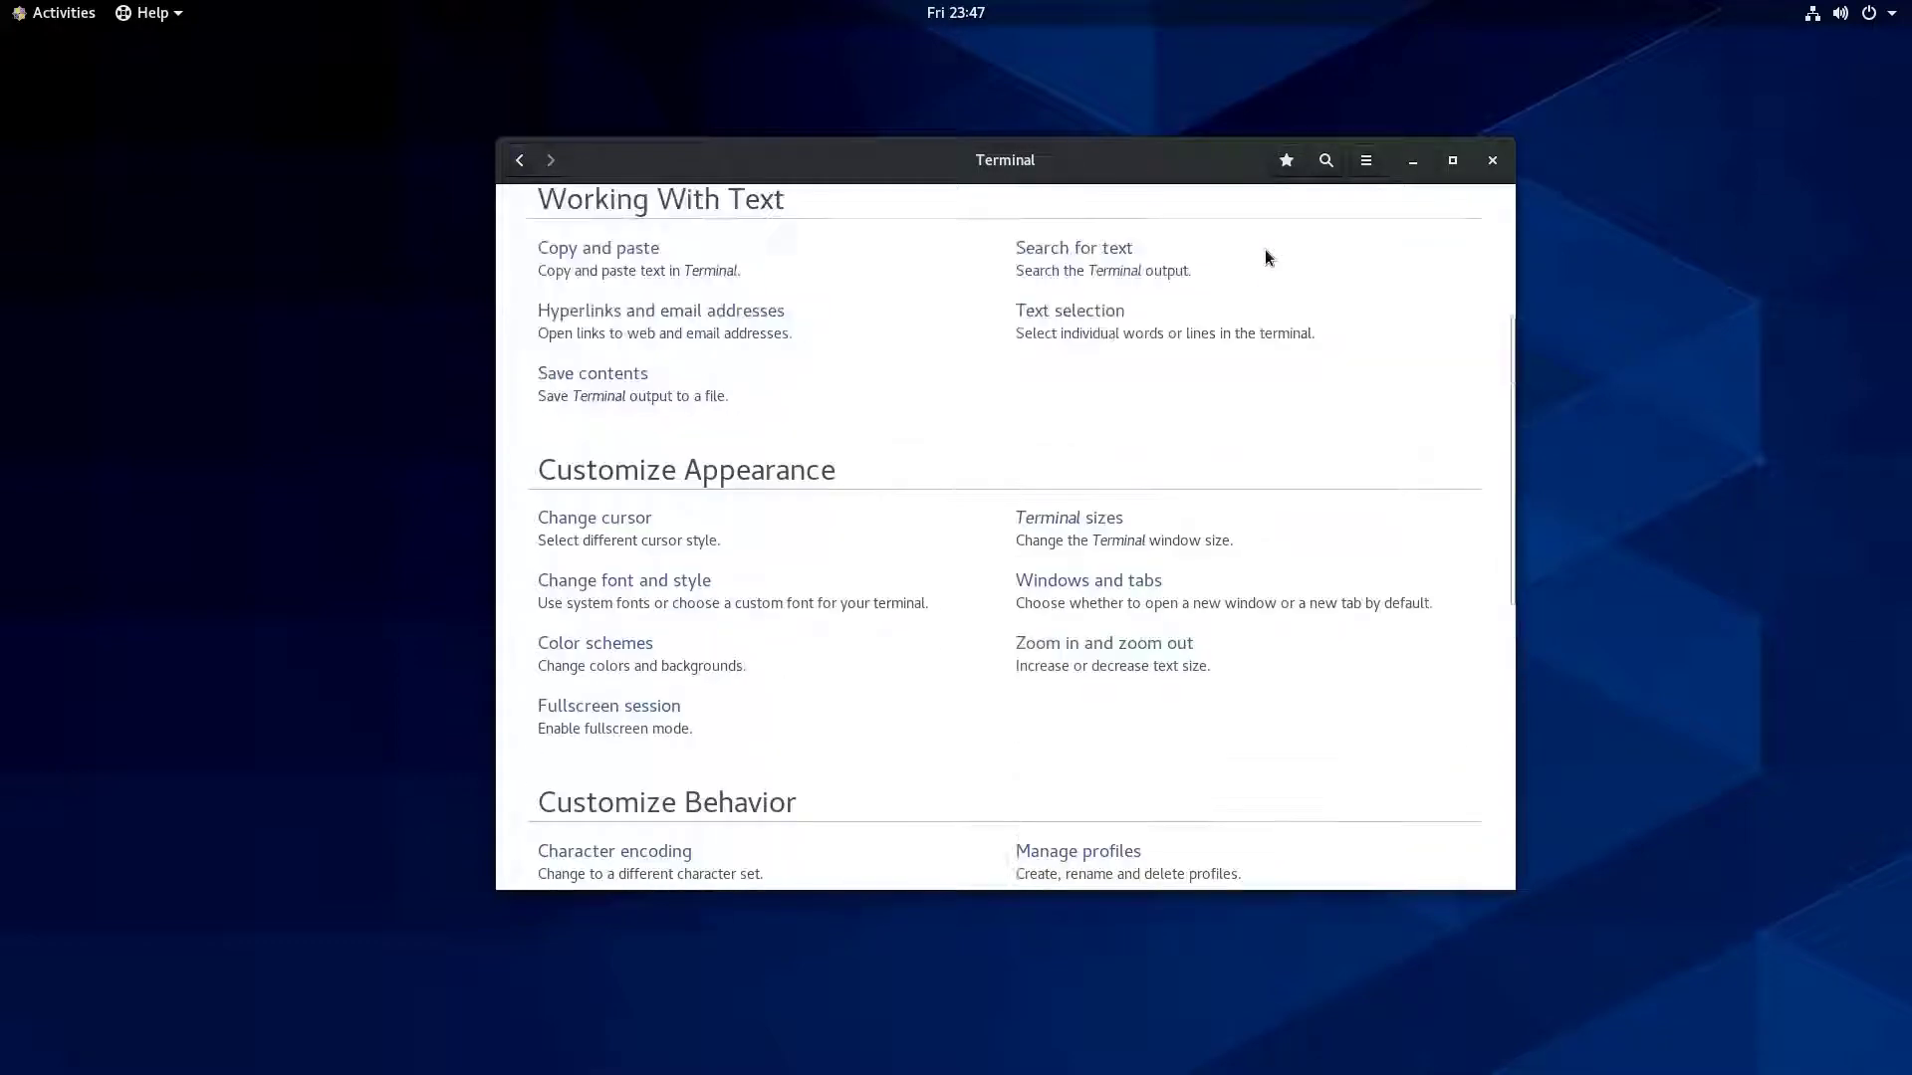
Open System Monitor's 'Check CPU capacity' help page, then dismiss the window actions menu.
{"action": "left_click", "coordinate": [521, 159]}
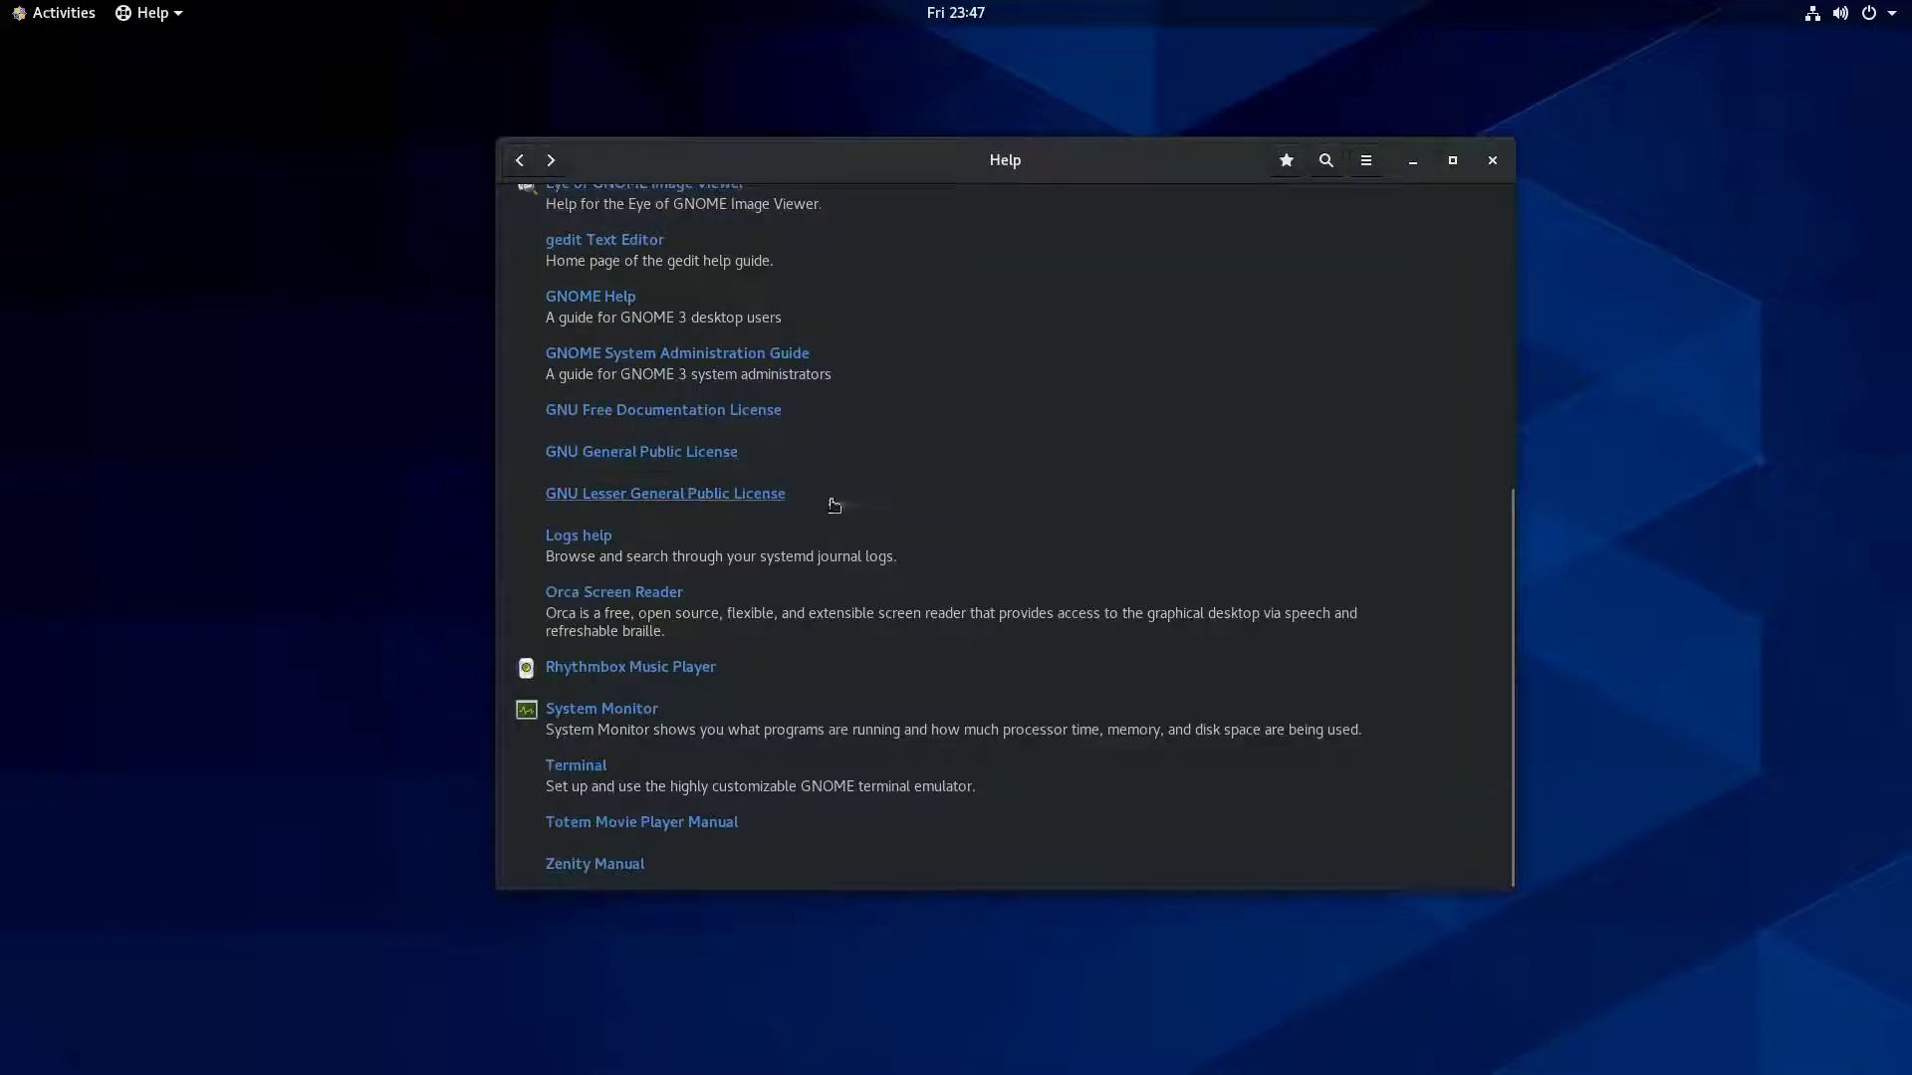
{"action": "left_click", "coordinate": [622, 708]}
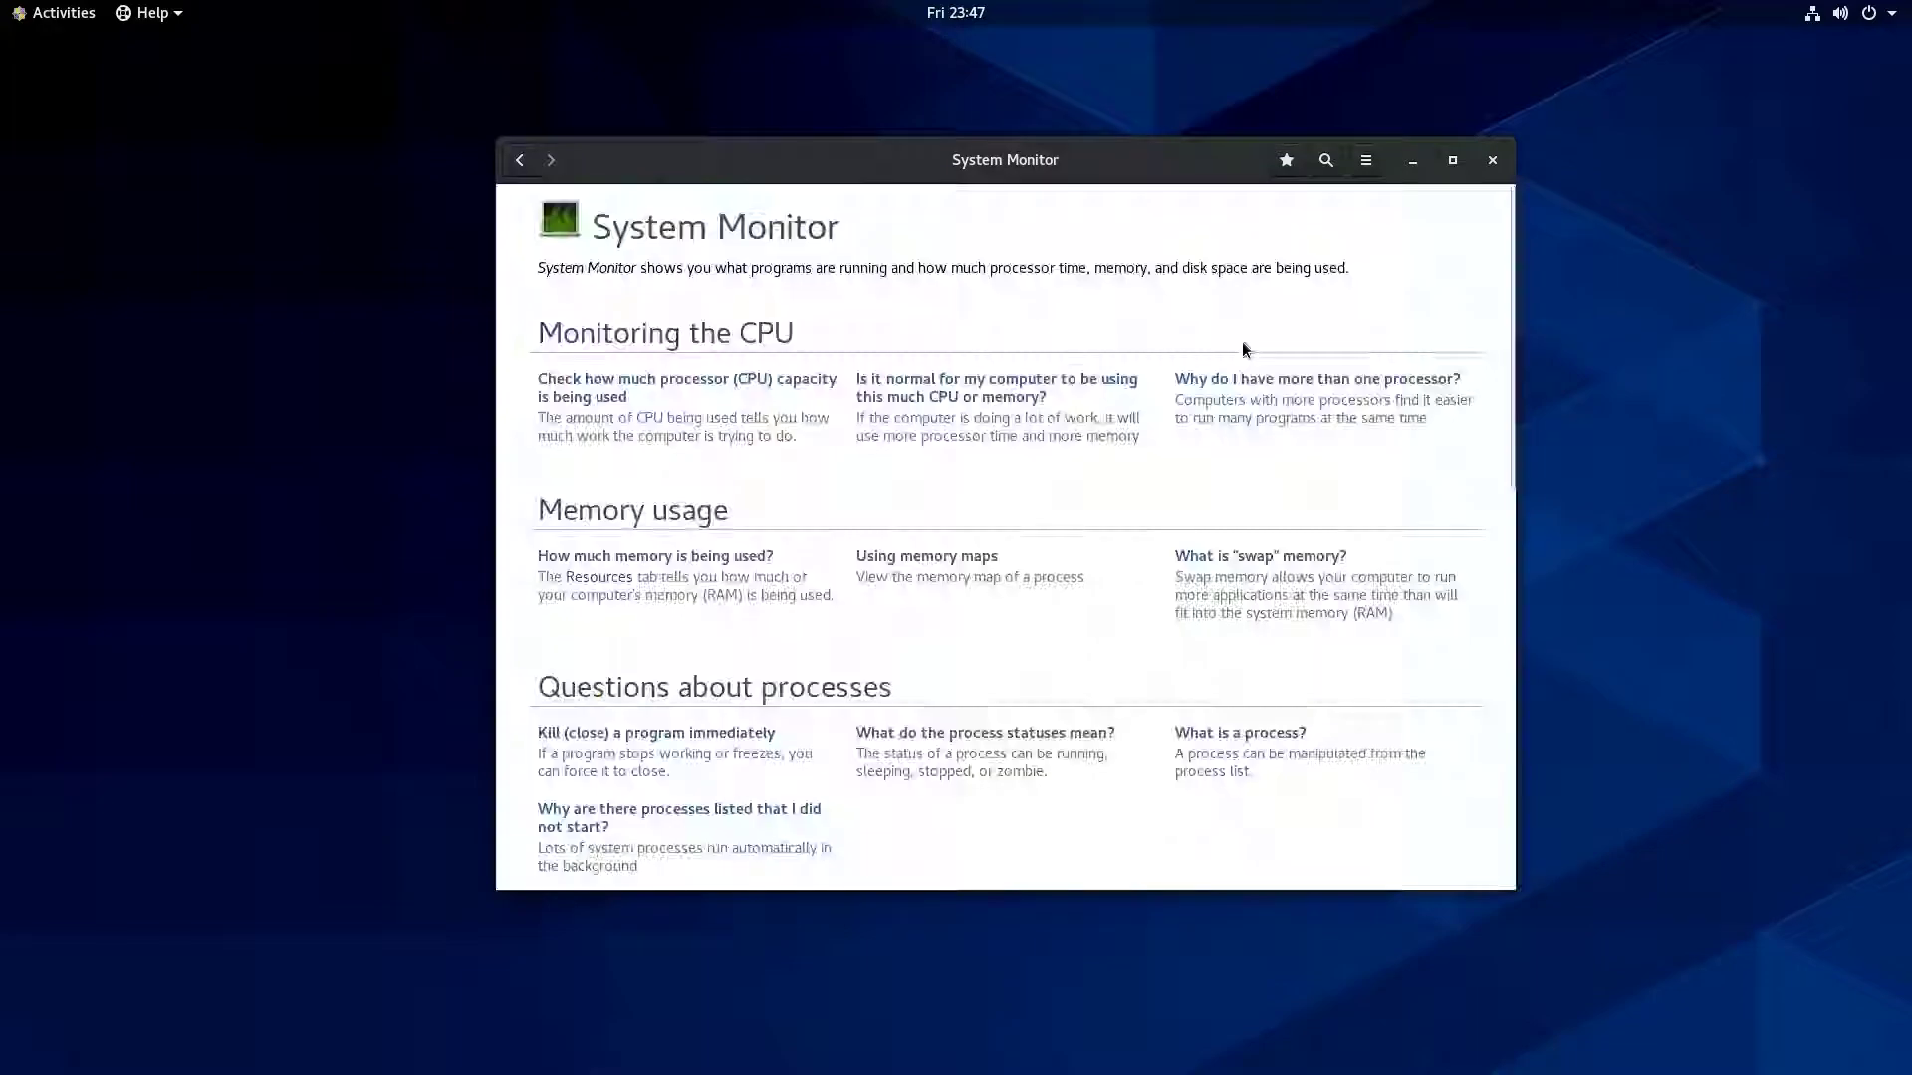
{"action": "left_click", "coordinate": [642, 391]}
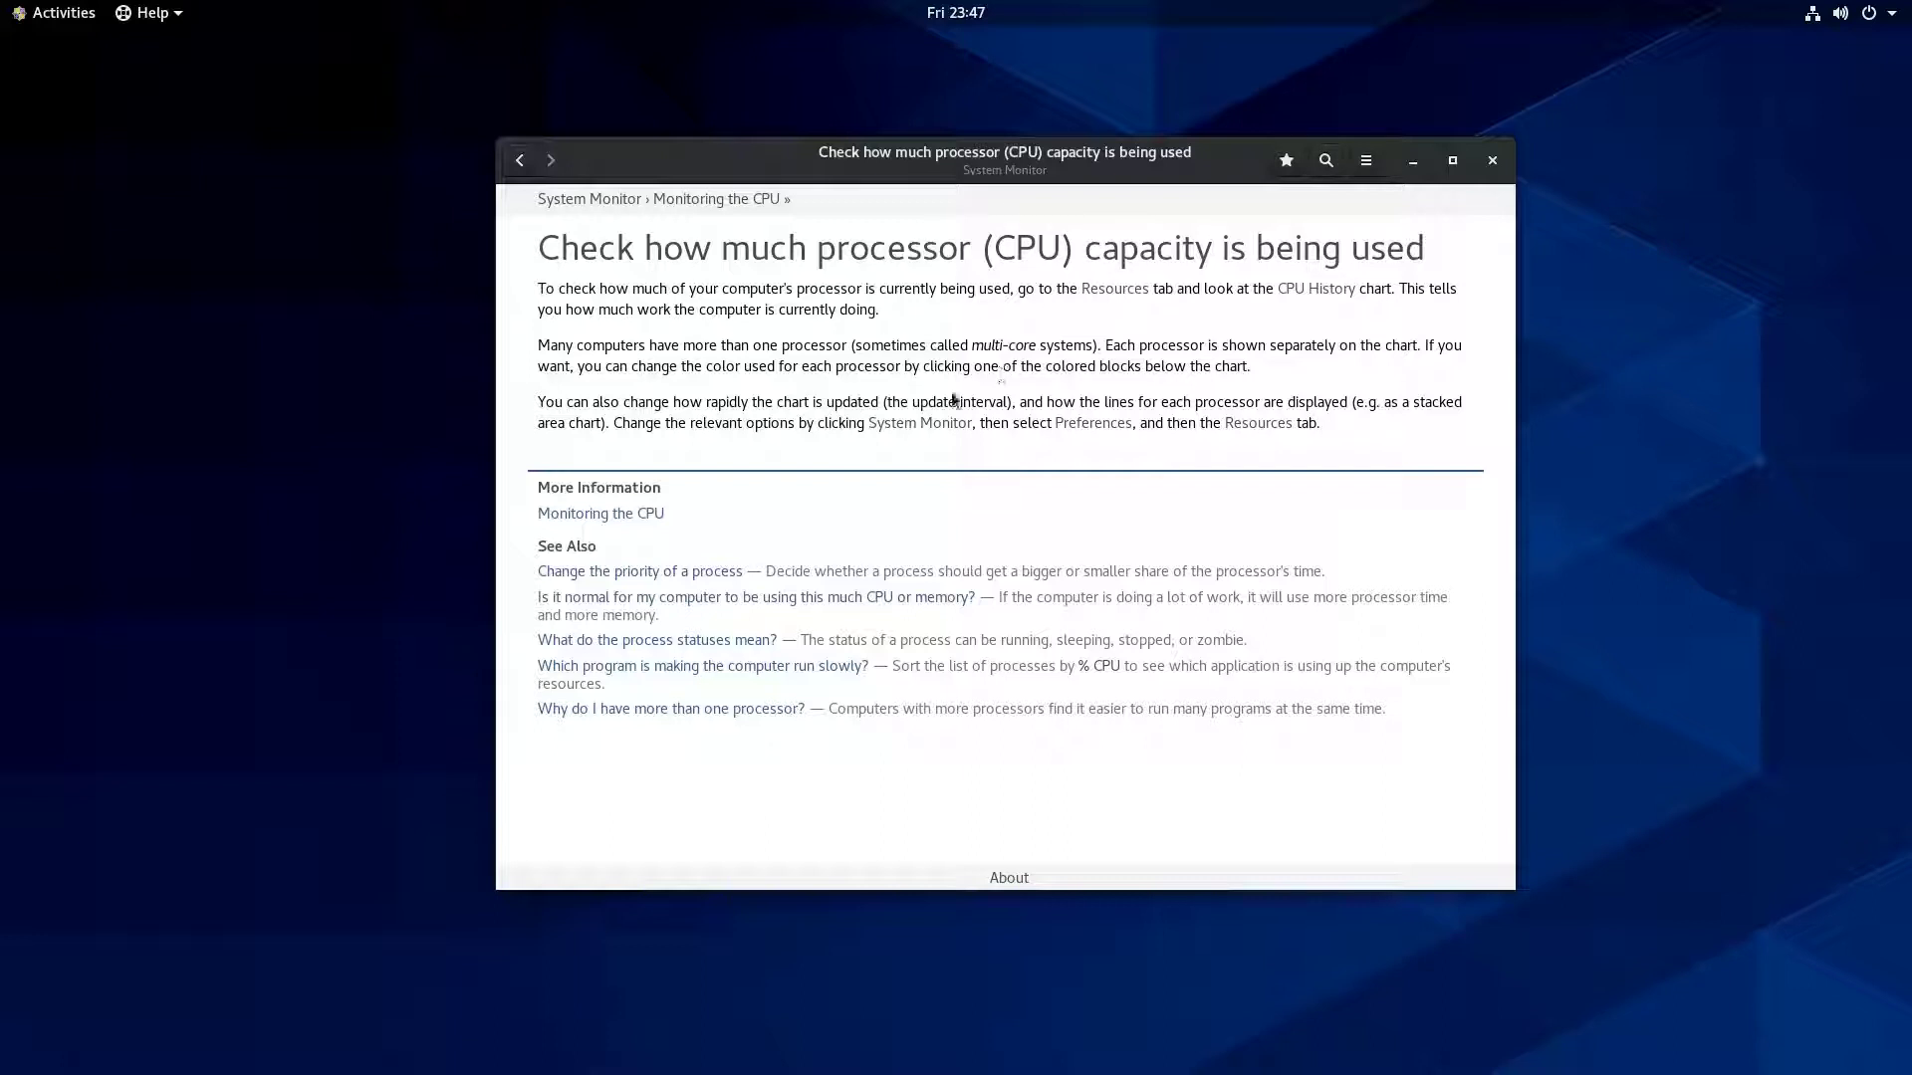
{"action": "left_click", "coordinate": [1366, 162]}
{"action": "left_click", "coordinate": [1371, 175]}
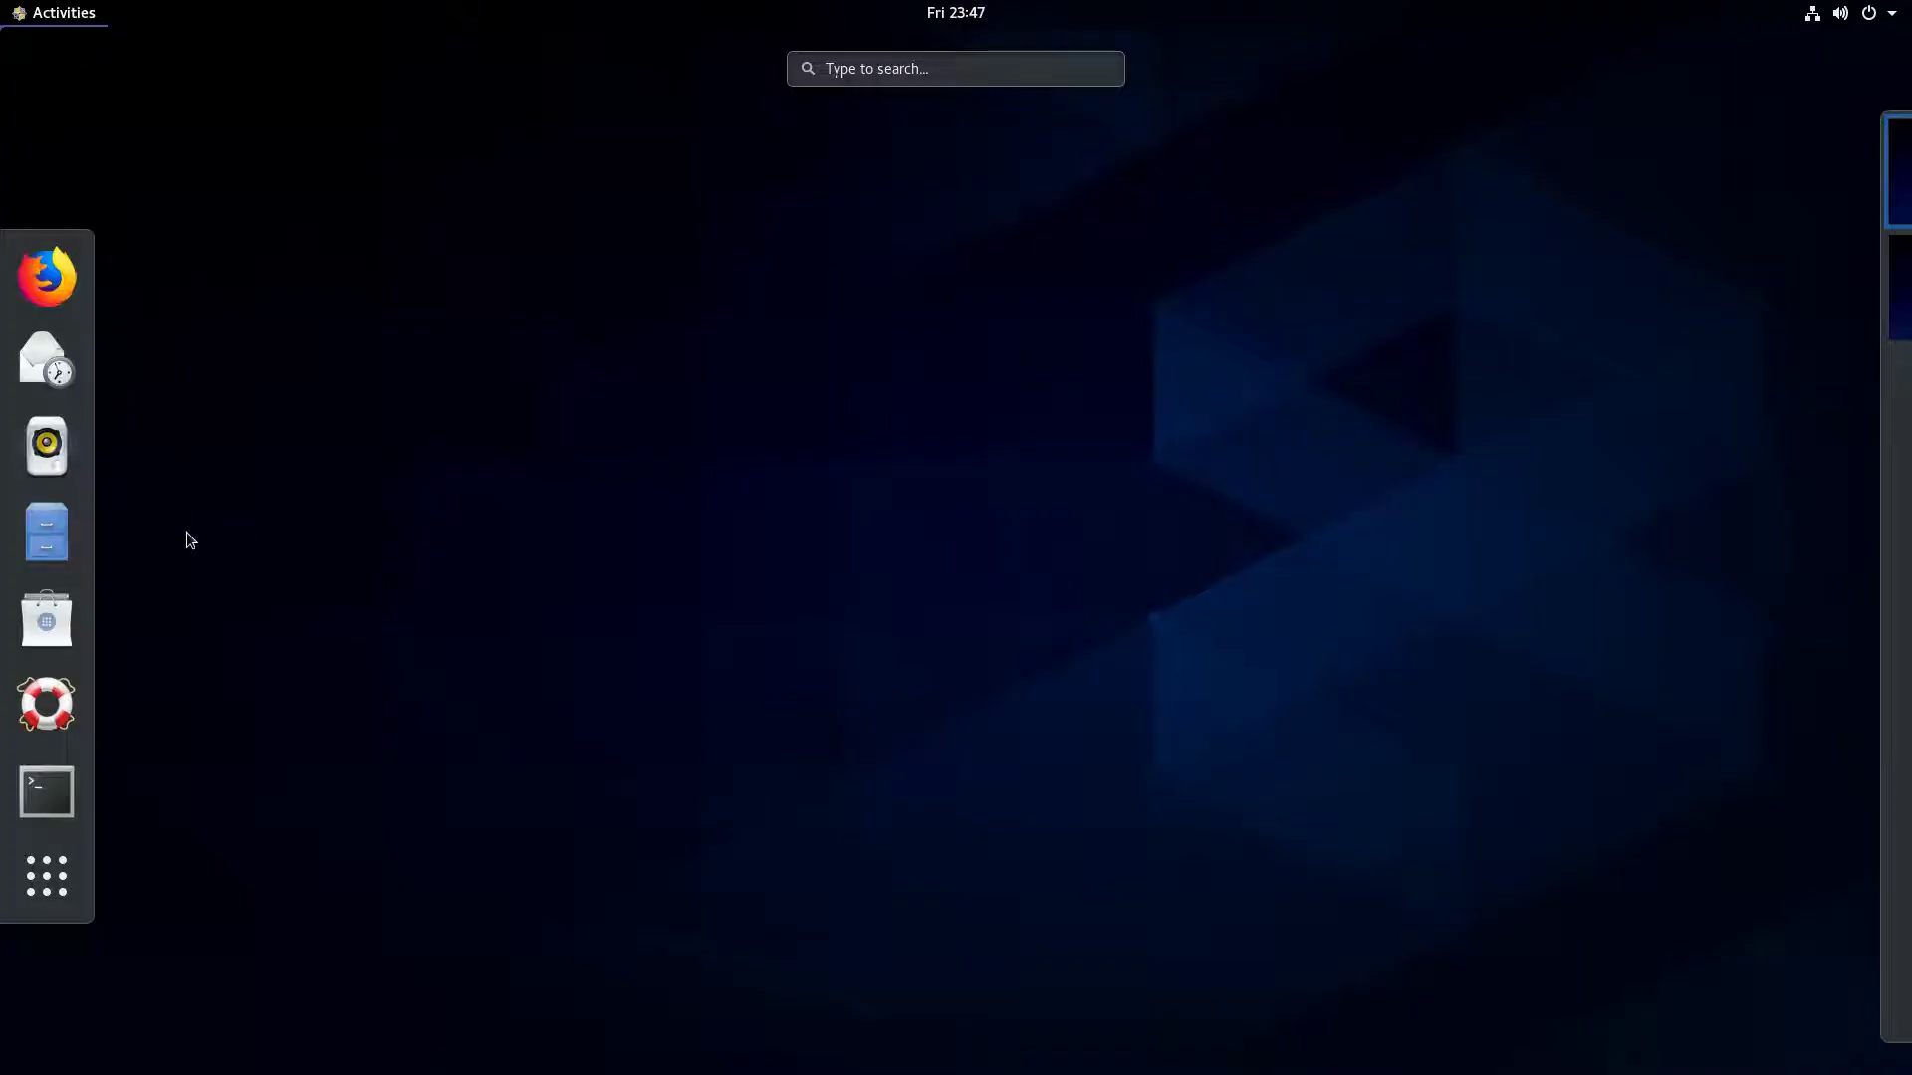
Open the app grid from the Show Applications button in the dash.
{"action": "left_click", "coordinate": [47, 876]}
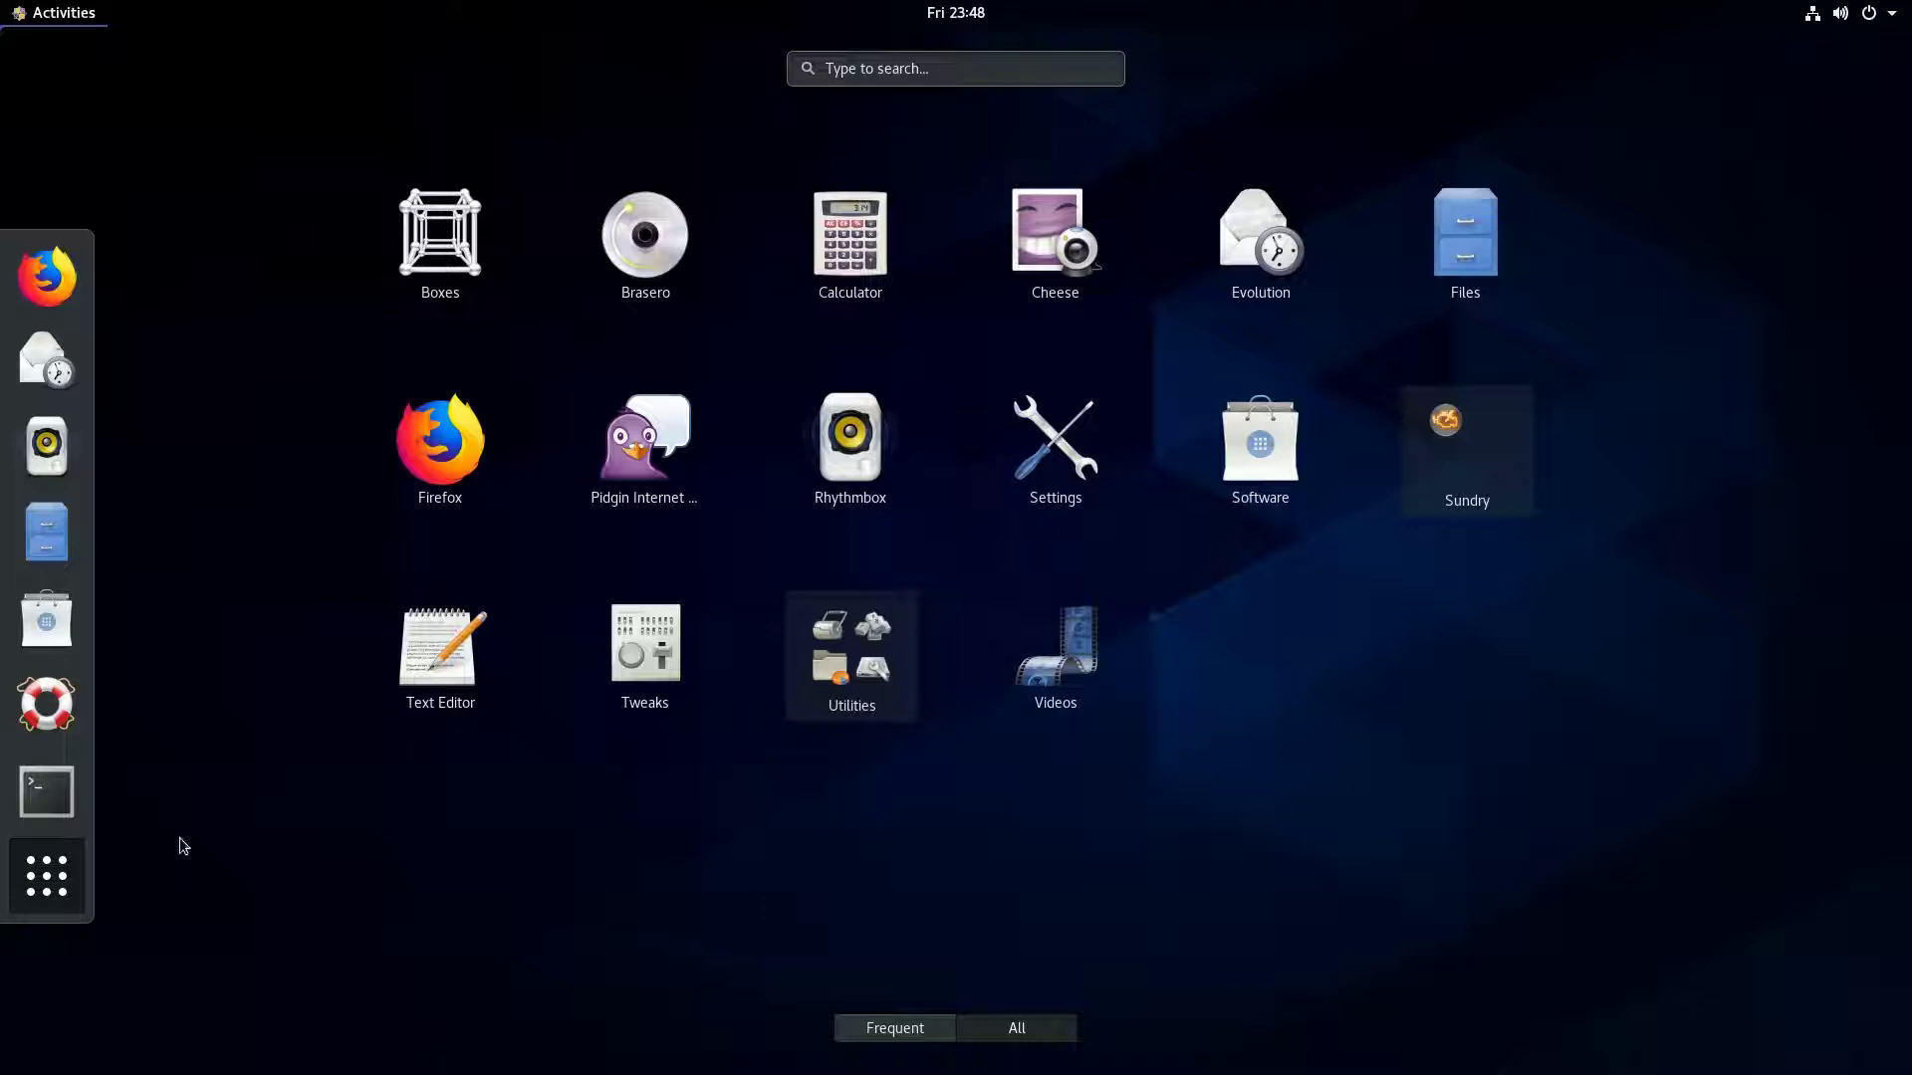
Launch Files and eject the CentOS-8-BaseOS-x86_64 installation disc, dismissing the safe-to-unplug notice.
{"action": "left_click", "coordinate": [1472, 222]}
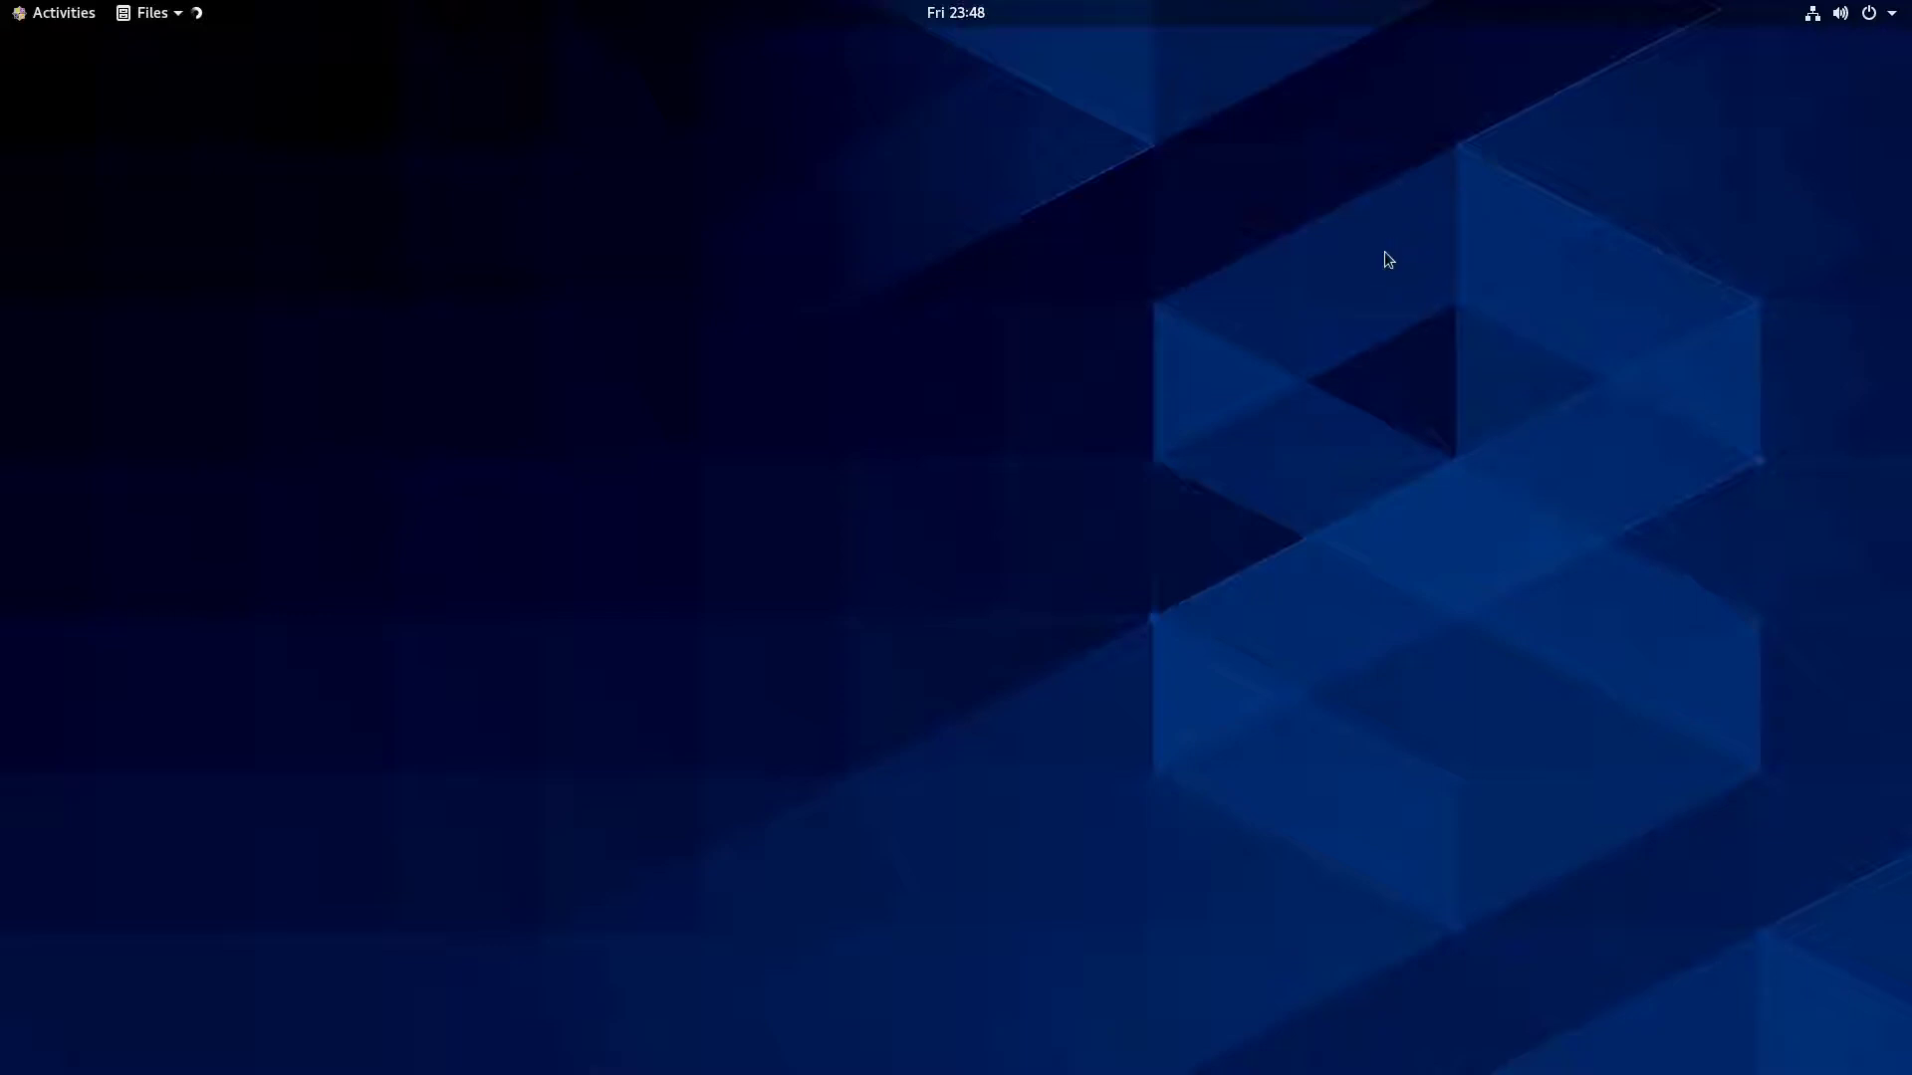
{"action": "left_click_drag", "start_coordinate": [575, 225], "coordinate": [867, 183]}
{"action": "left_click", "coordinate": [697, 590]}
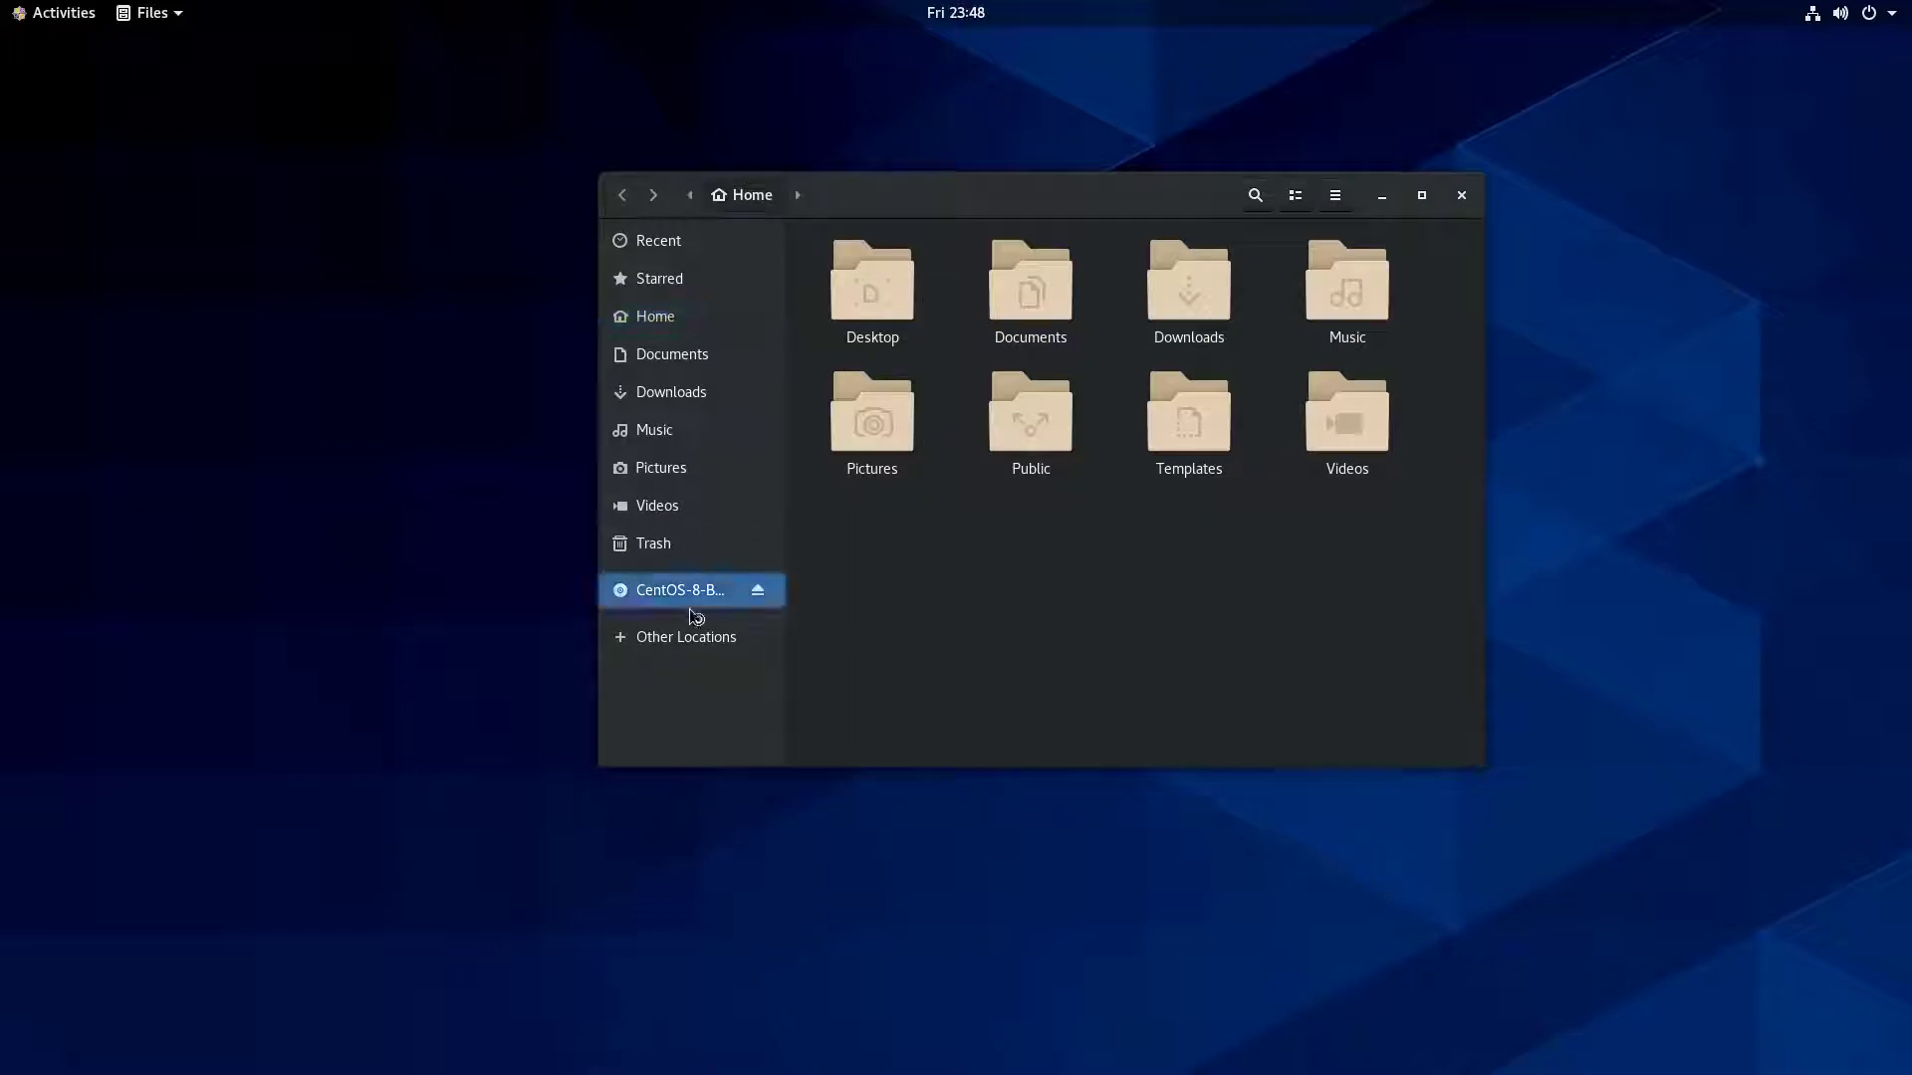
{"action": "left_click", "coordinate": [757, 591]}
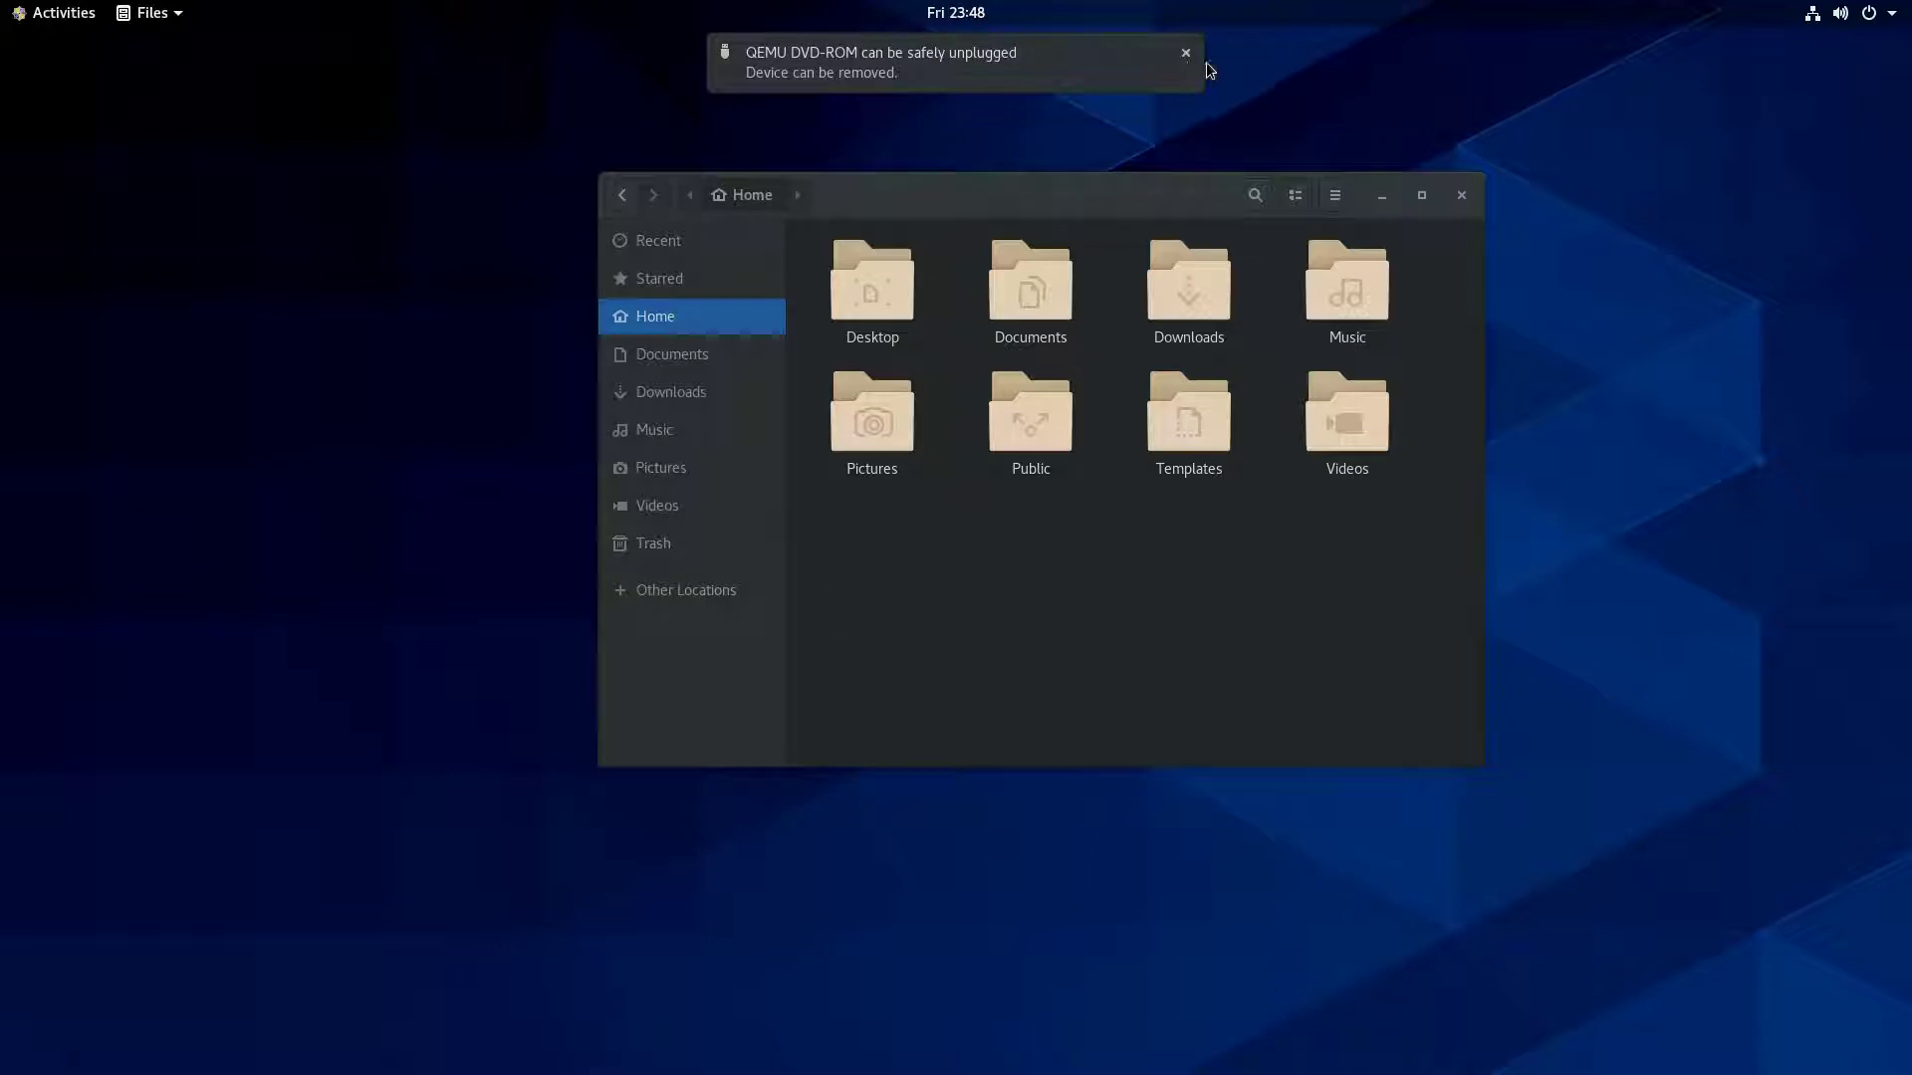
{"action": "left_click", "coordinate": [1186, 55]}
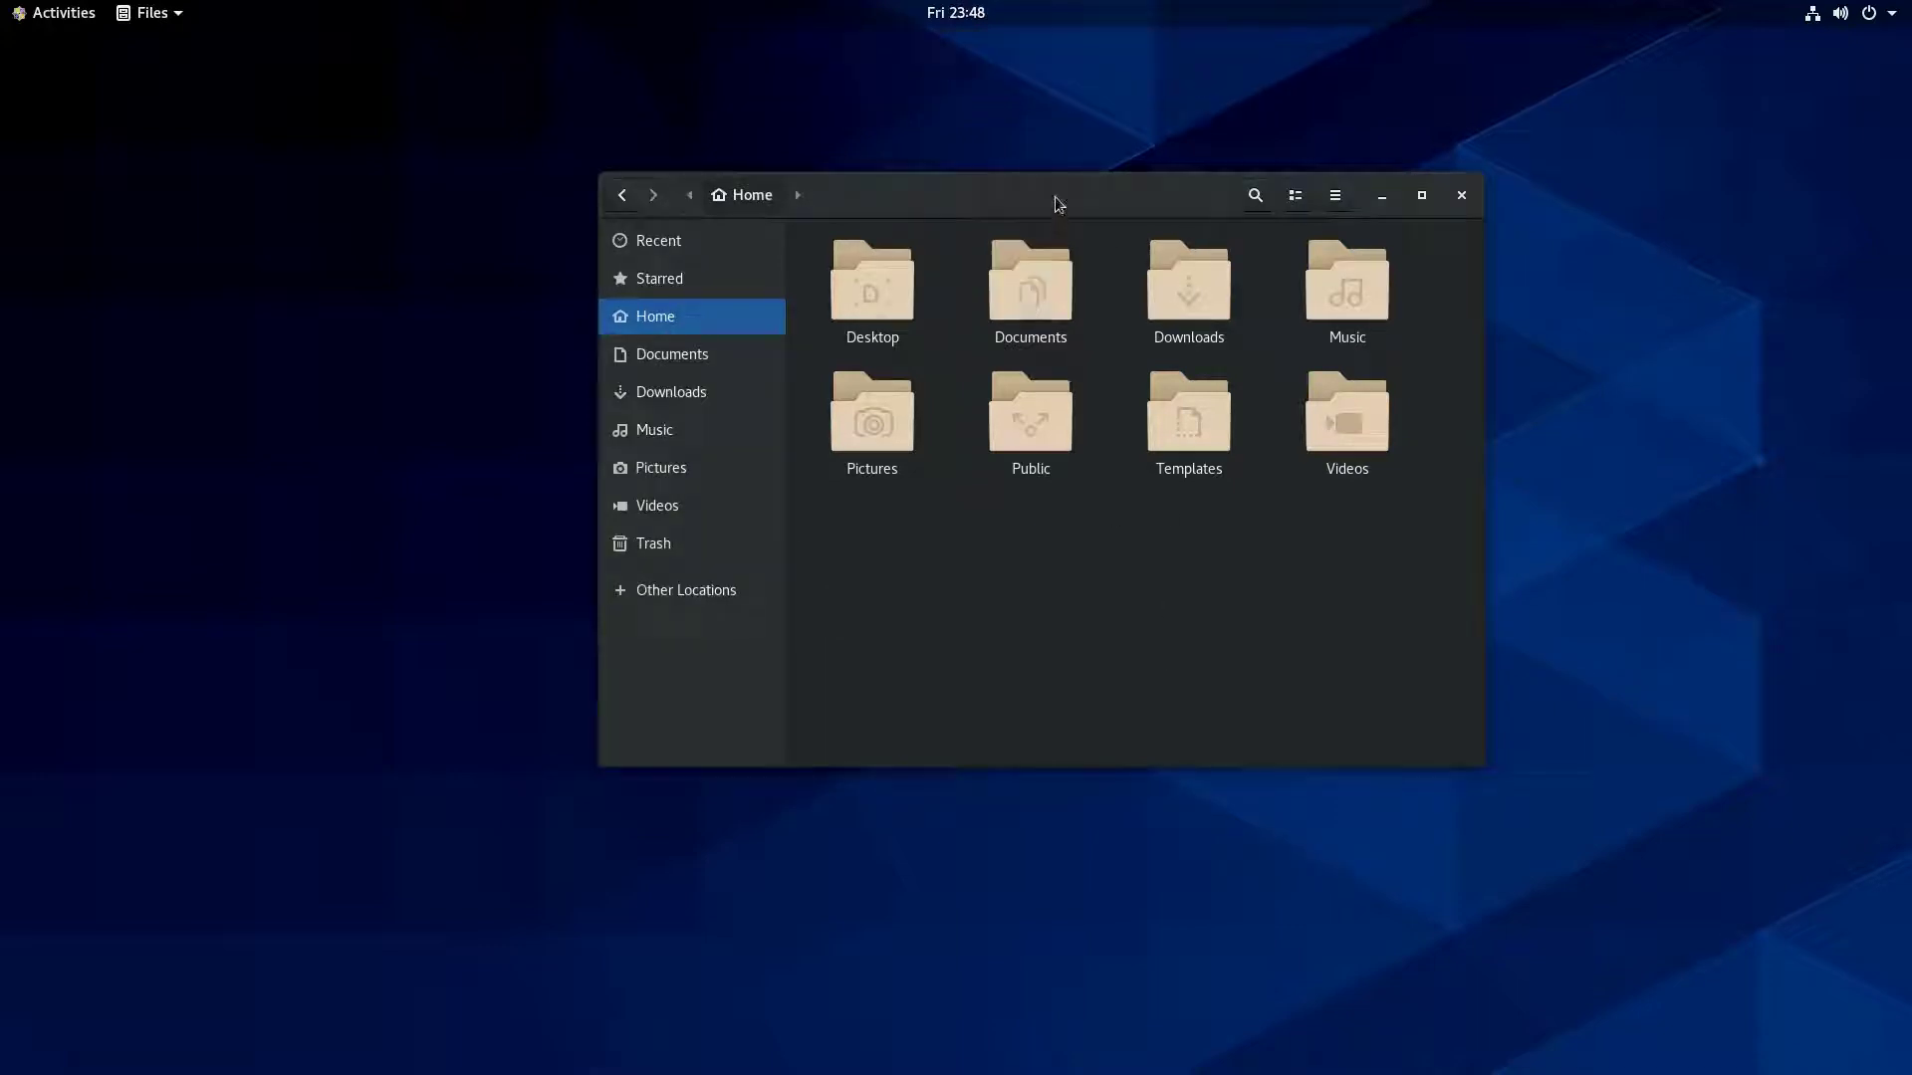
Glance at Downloads and Starred, then settle back on the Home folder.
{"action": "left_click_drag", "start_coordinate": [1054, 196], "coordinate": [963, 196]}
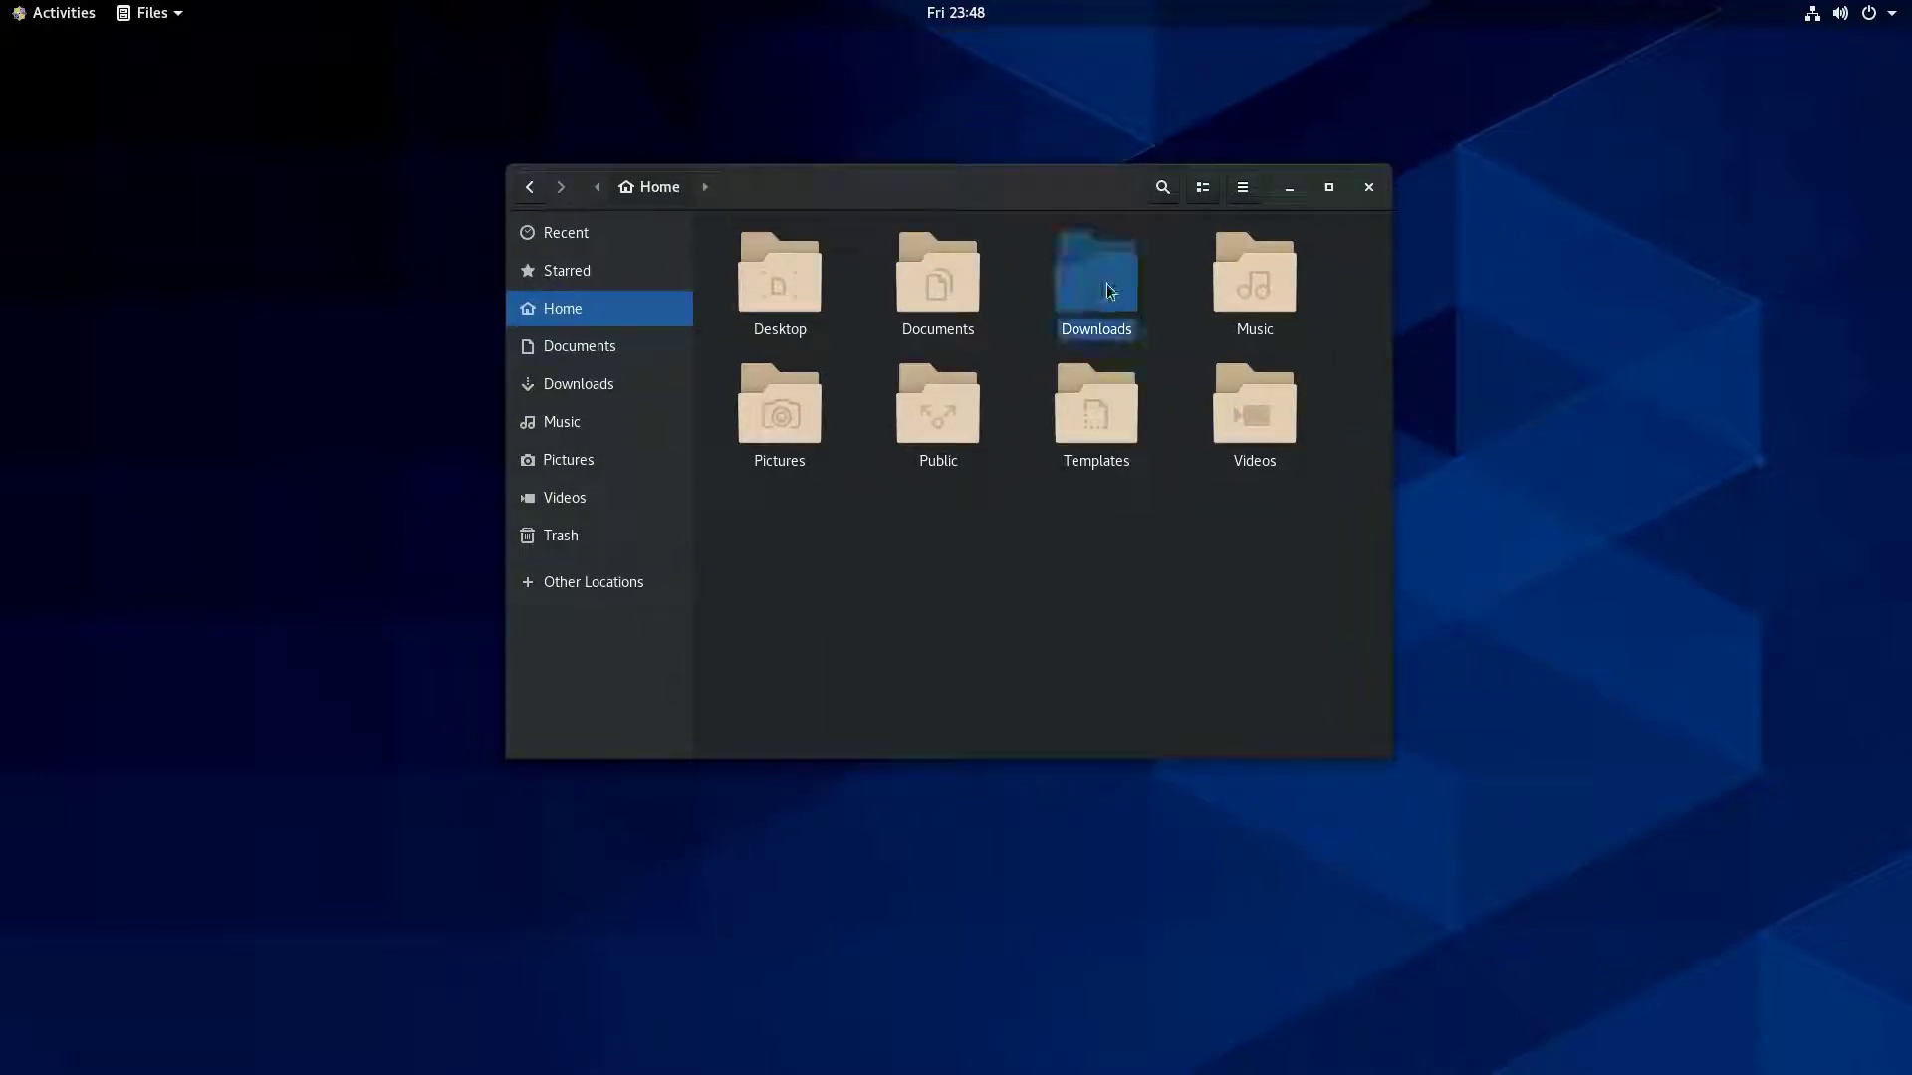
{"action": "double_click", "coordinate": [1100, 299]}
{"action": "left_click", "coordinate": [587, 286]}
{"action": "left_click", "coordinate": [588, 304]}
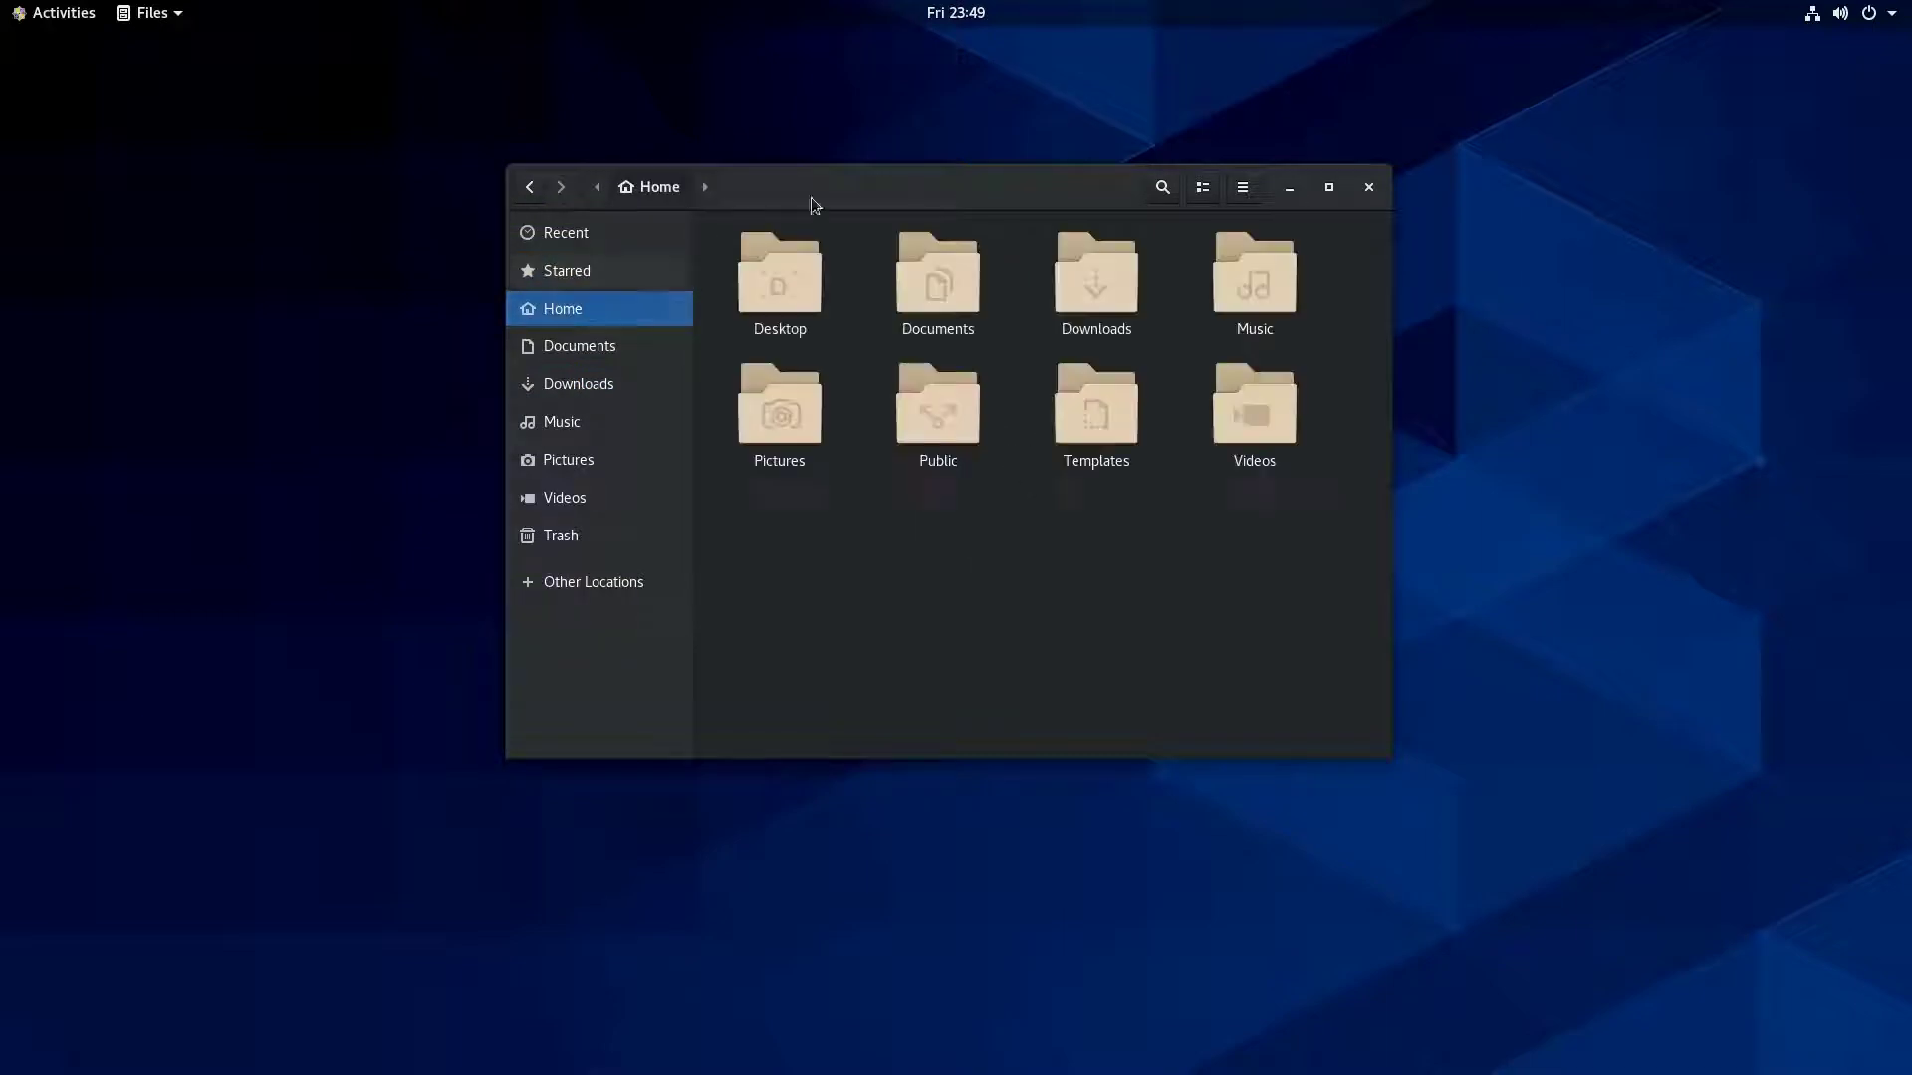
{"action": "left_click_drag", "start_coordinate": [811, 197], "coordinate": [866, 227]}
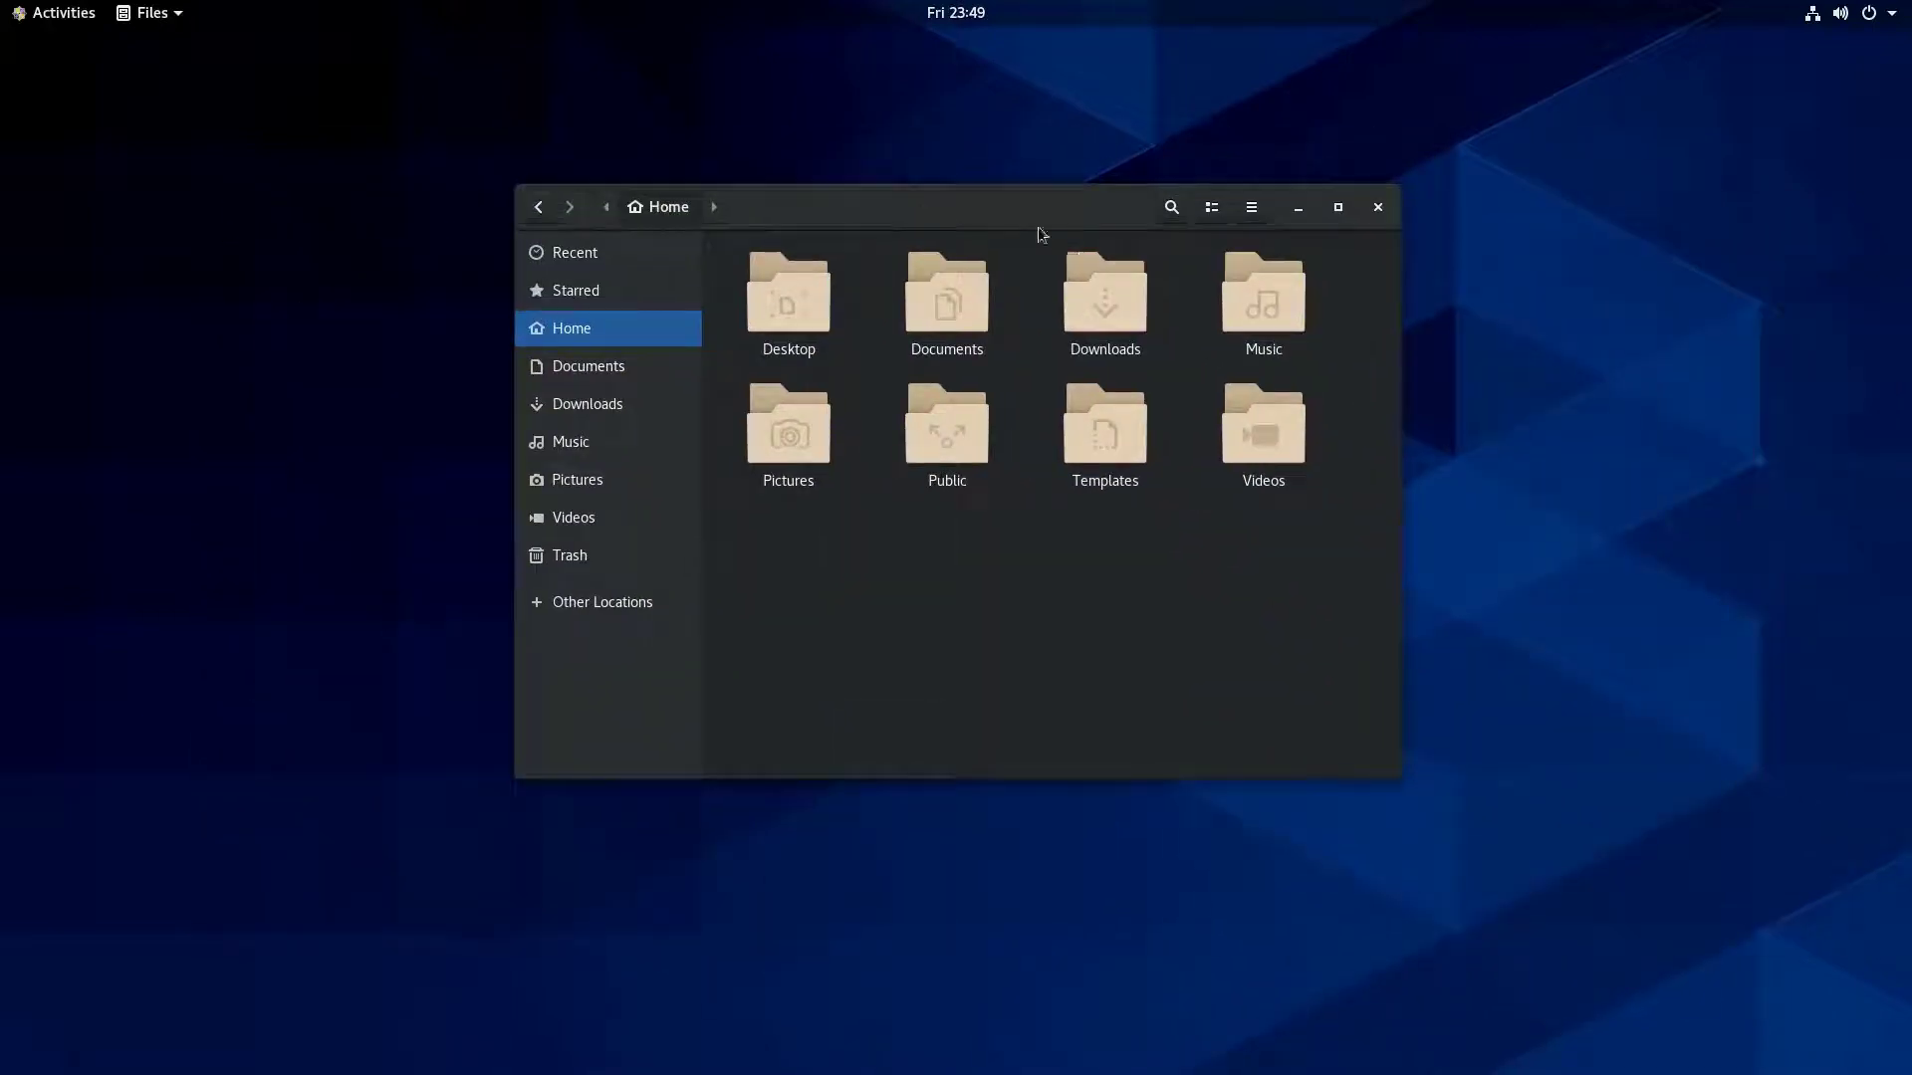
Review the Files preferences and the About box, confirming version 3.28.1-stable.
{"action": "left_click", "coordinate": [158, 14]}
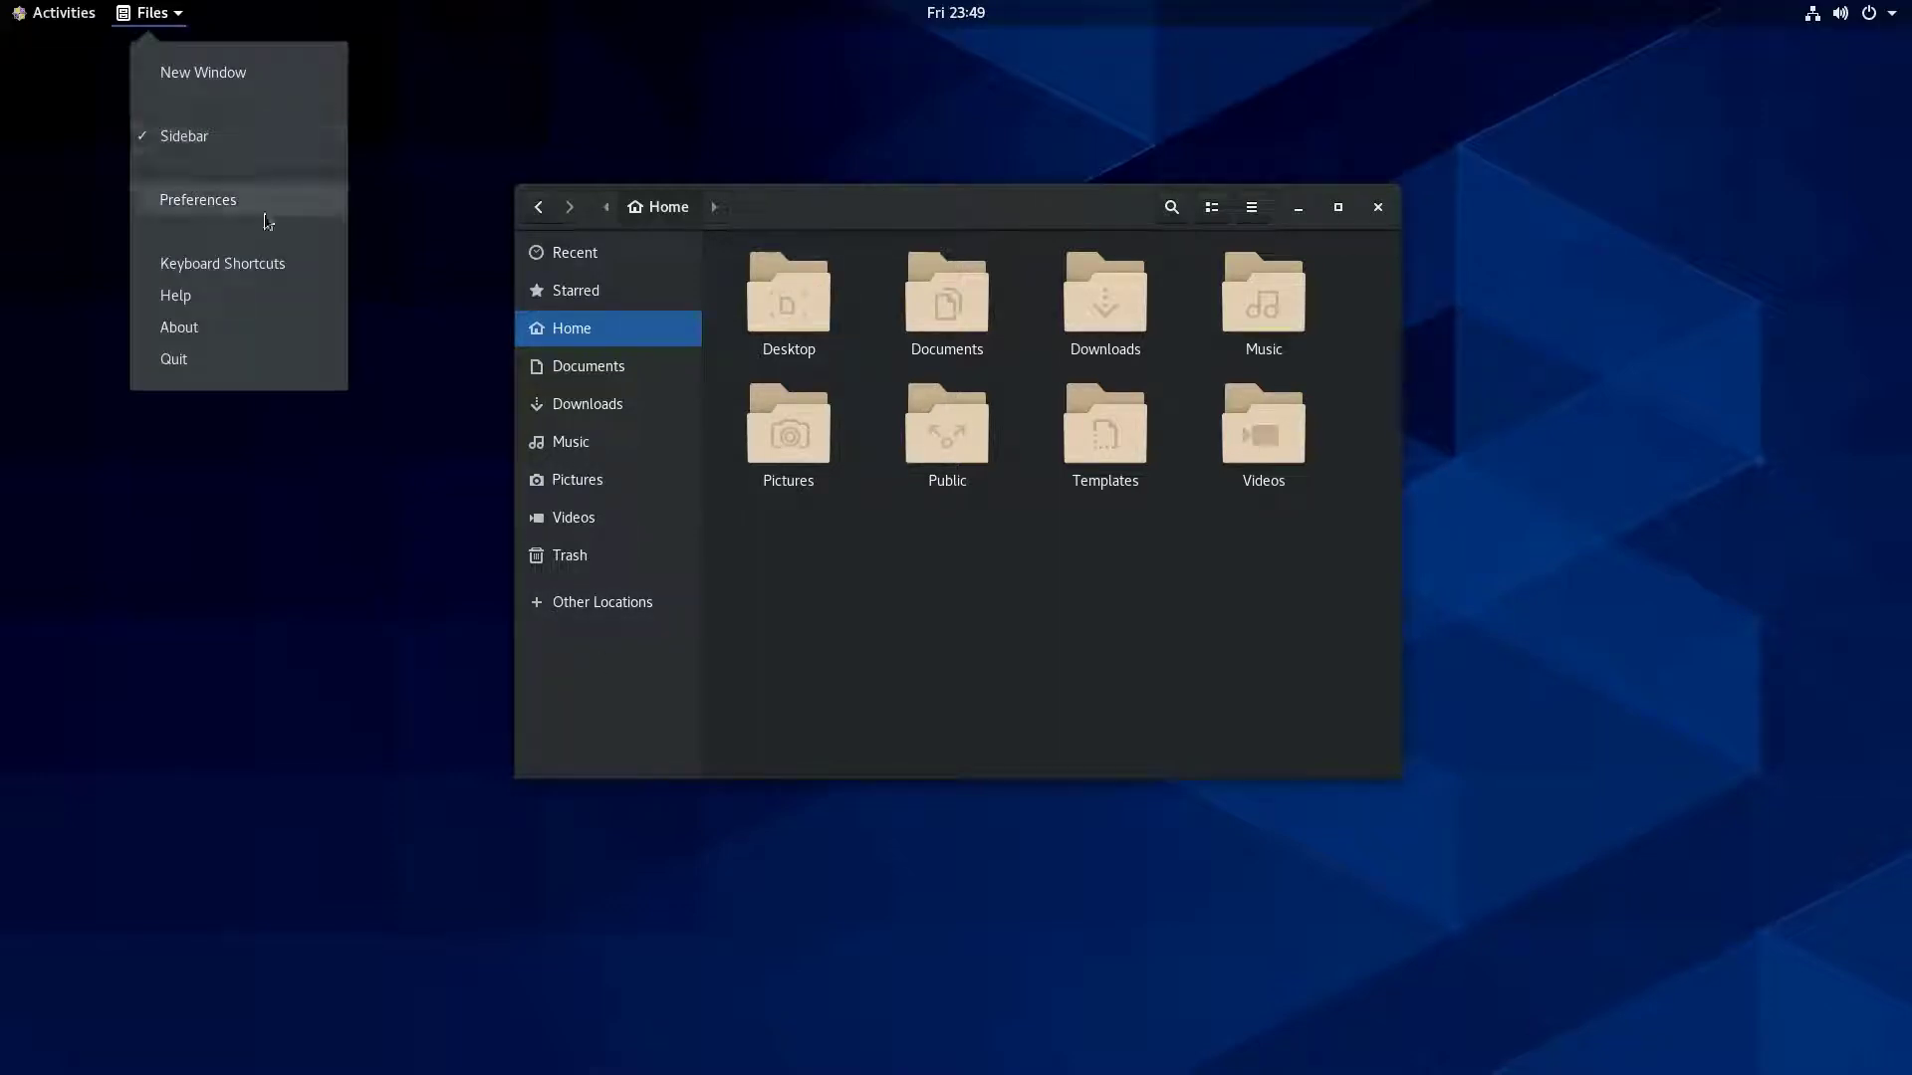
{"action": "left_click", "coordinate": [259, 204]}
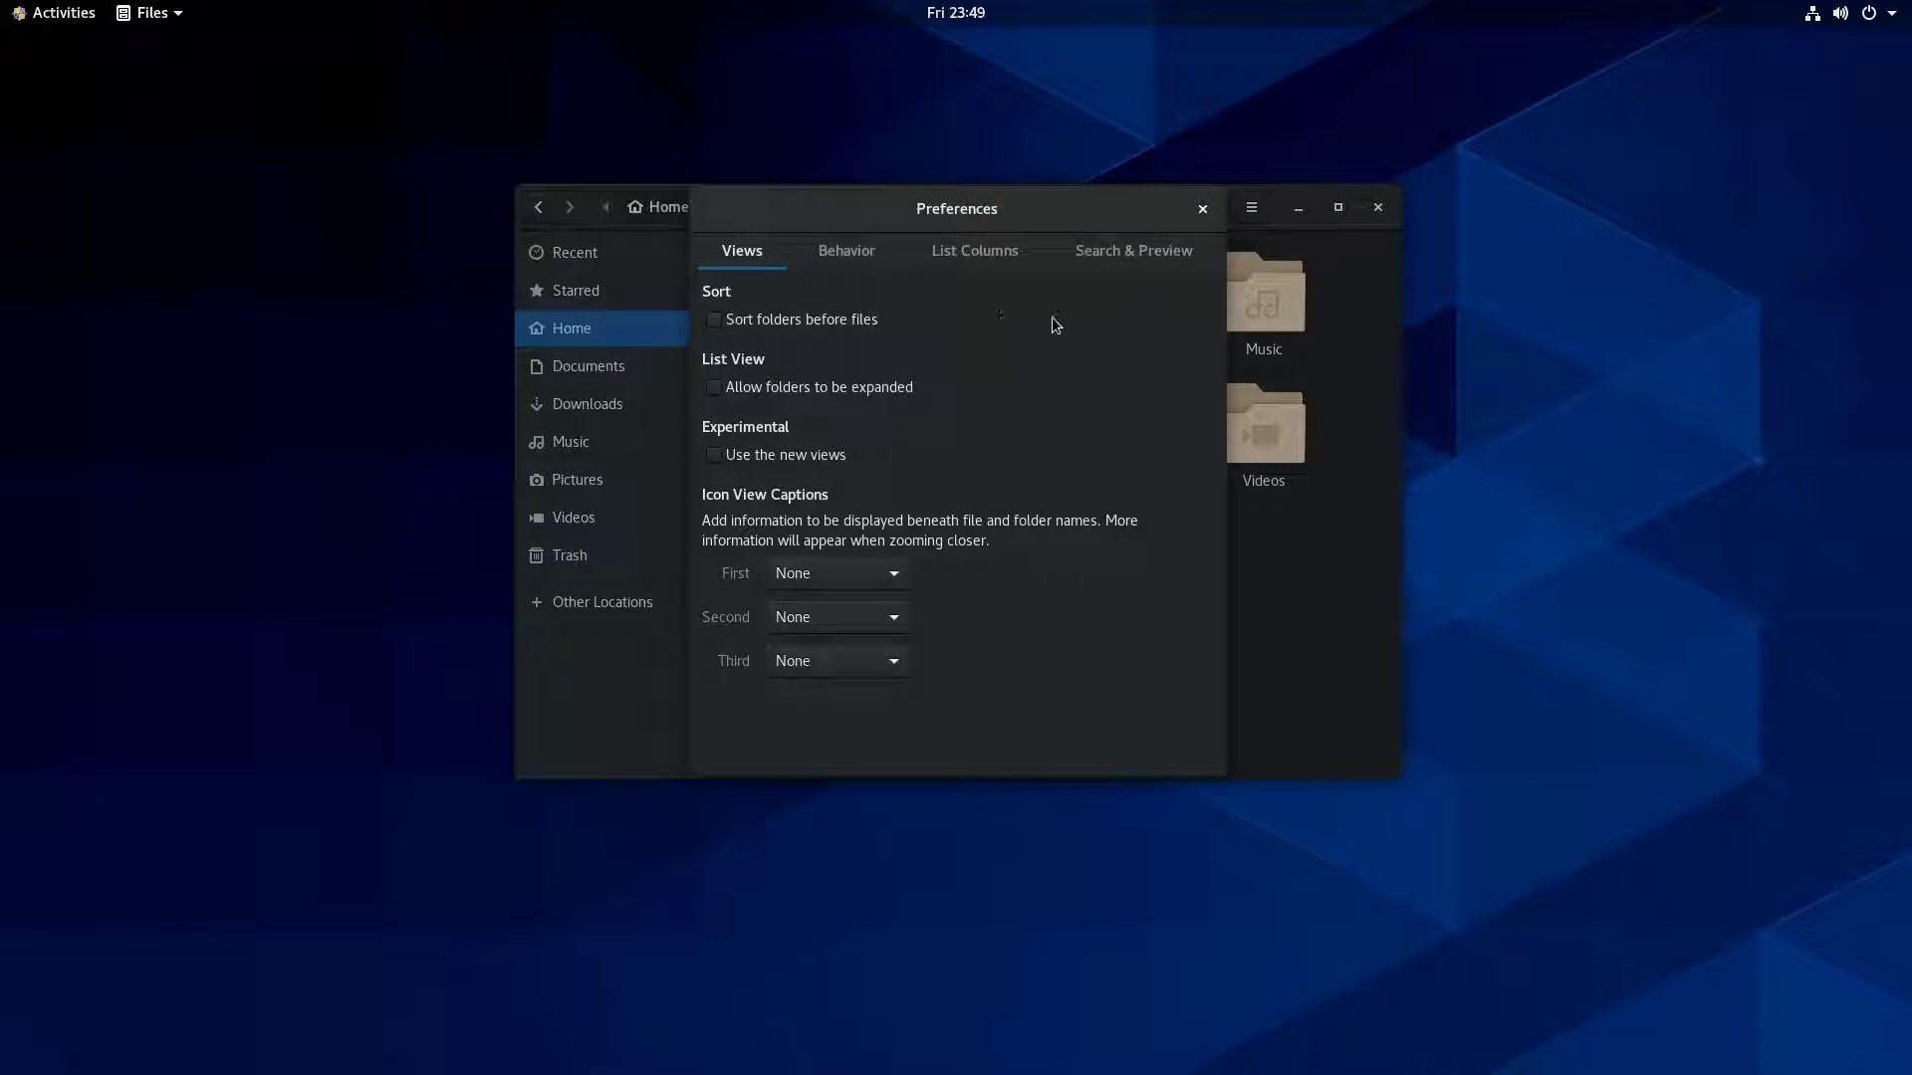
{"action": "left_click", "coordinate": [1202, 208]}
{"action": "left_click", "coordinate": [165, 14]}
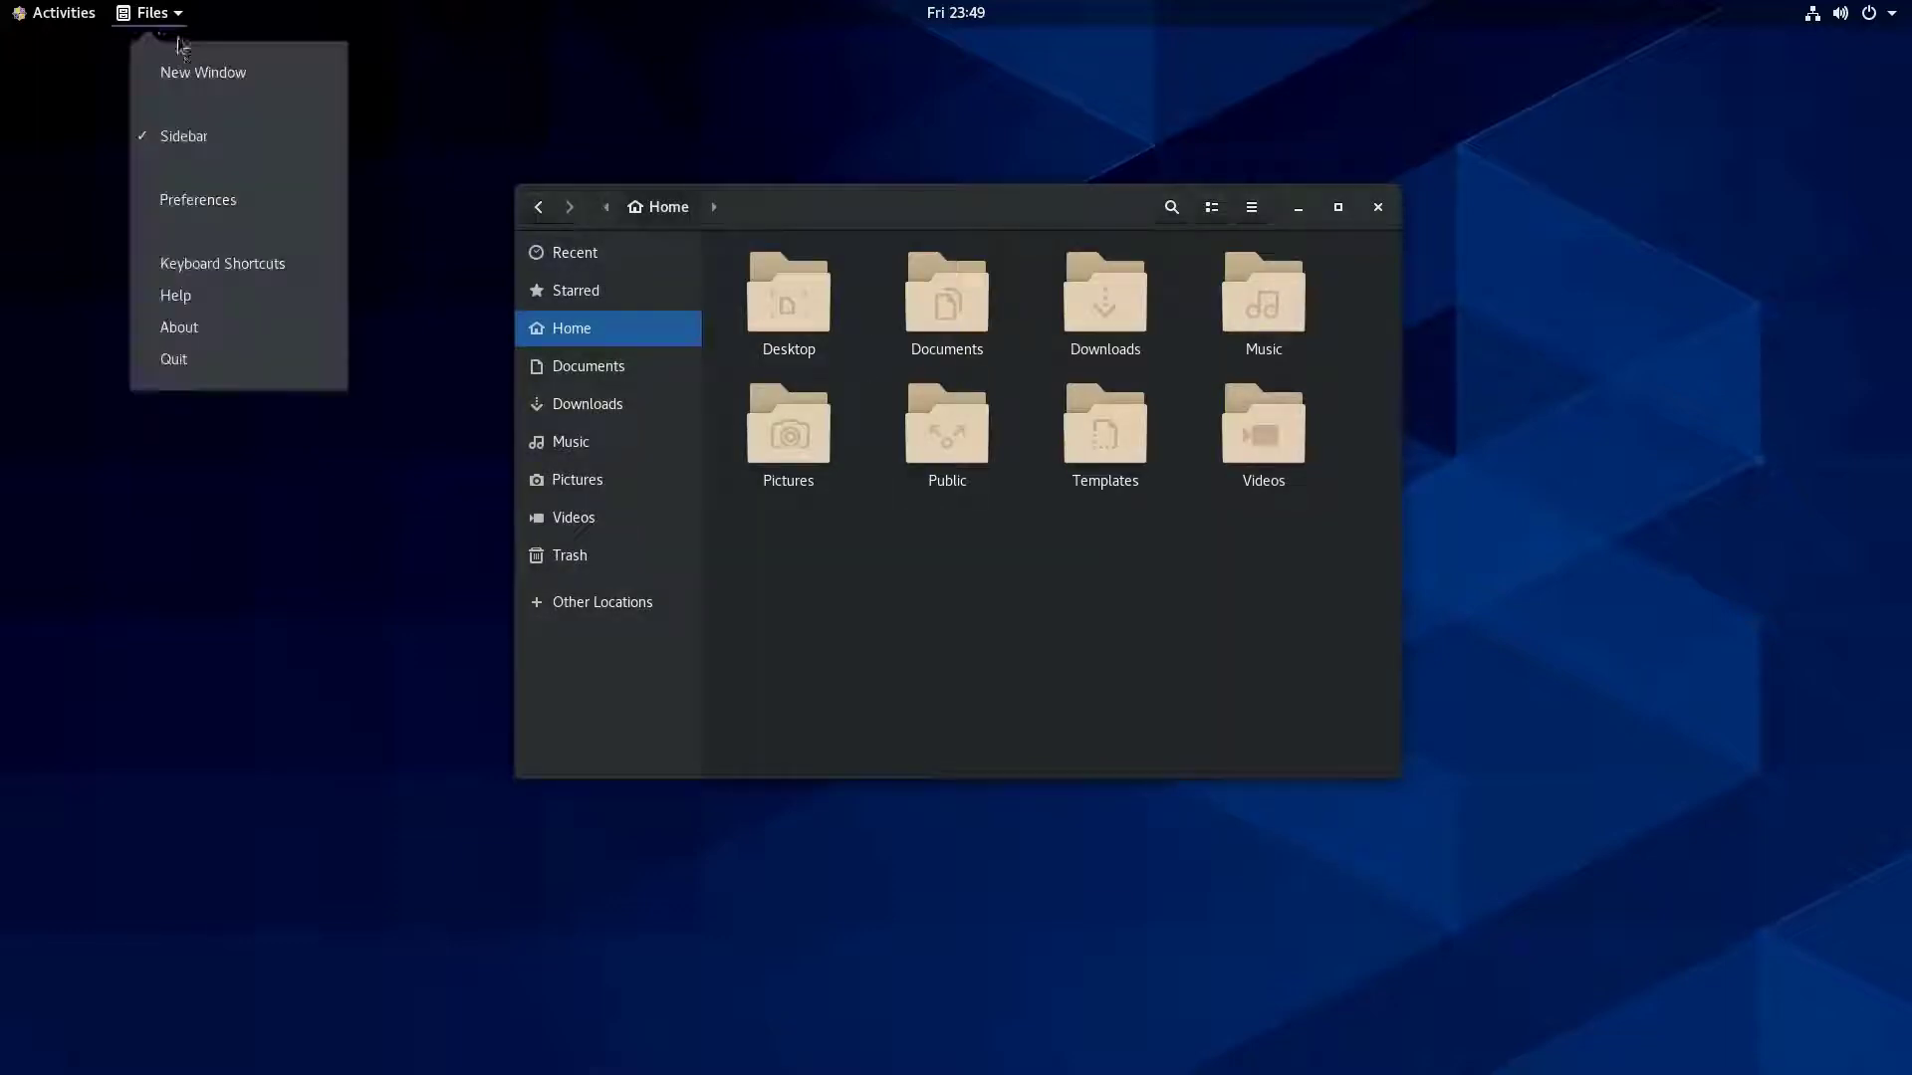
{"action": "left_click", "coordinate": [218, 327]}
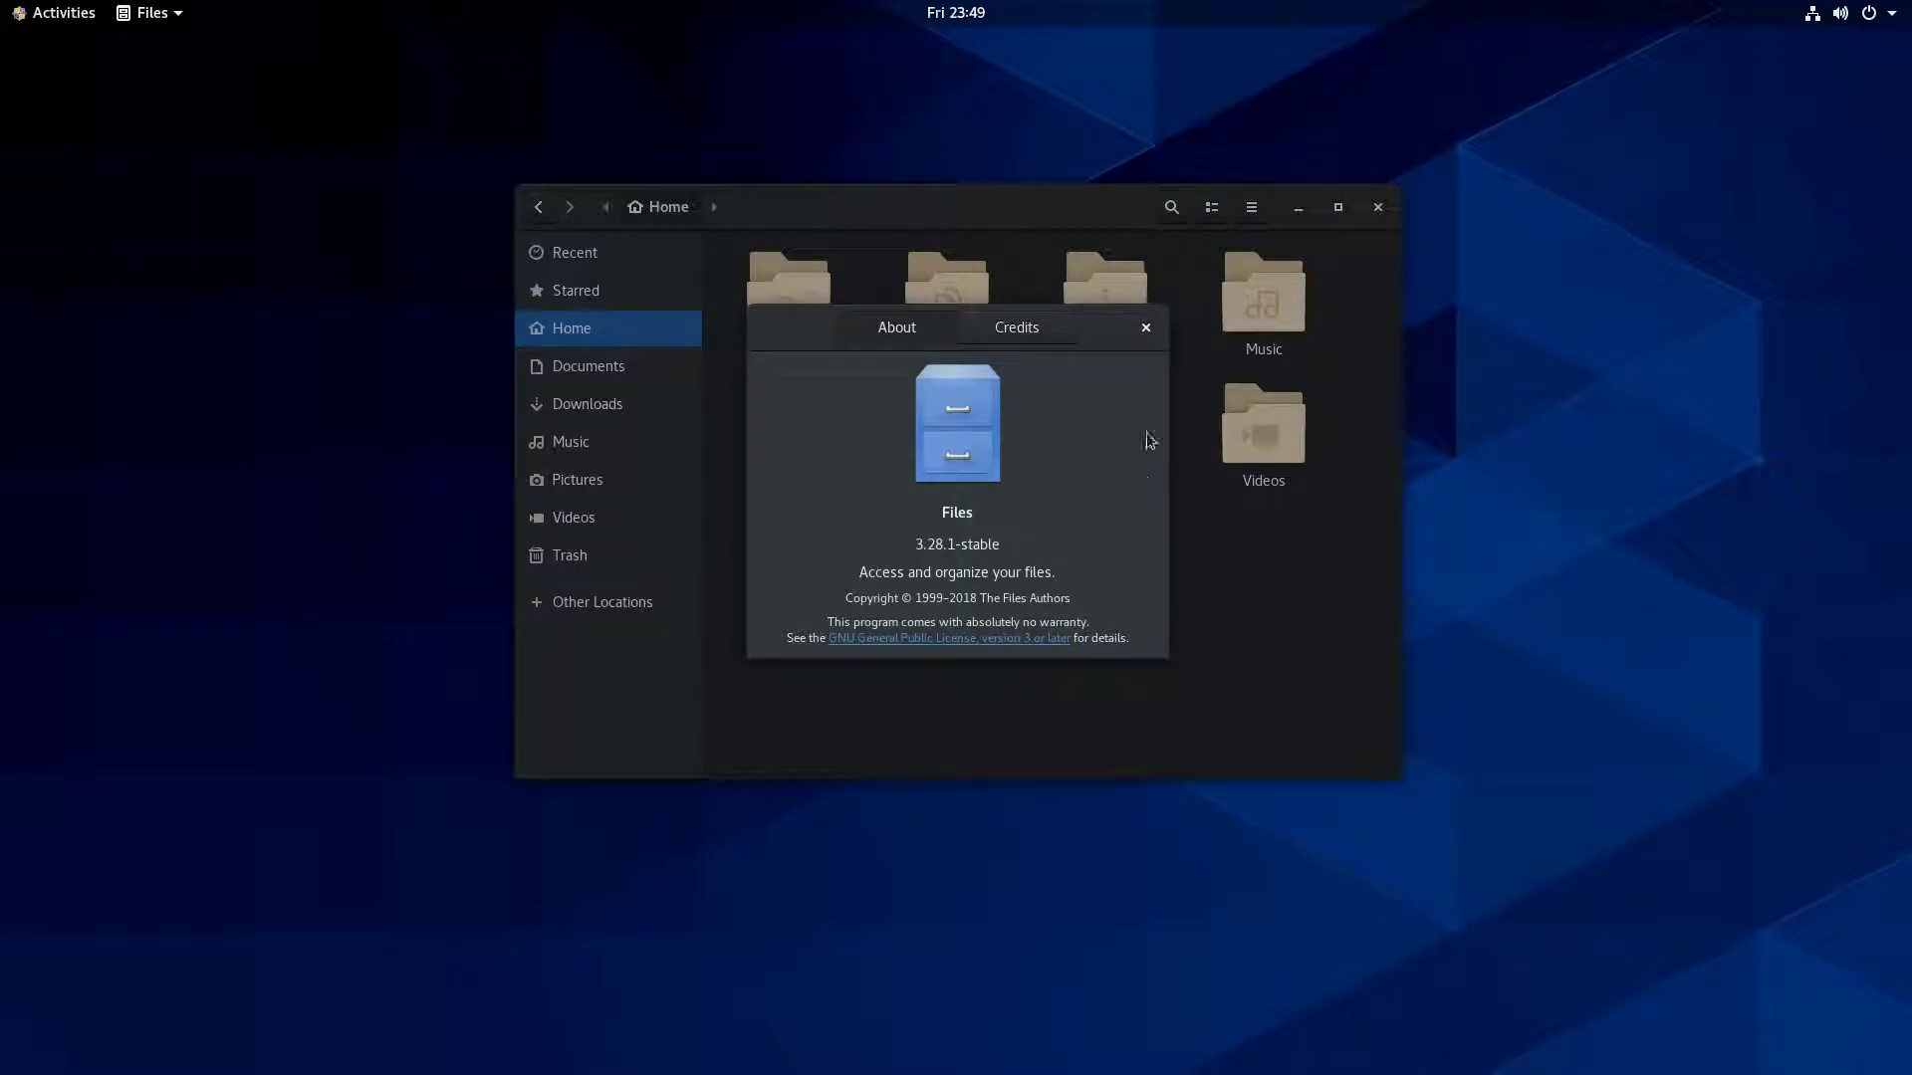
{"action": "left_click", "coordinate": [1145, 328]}
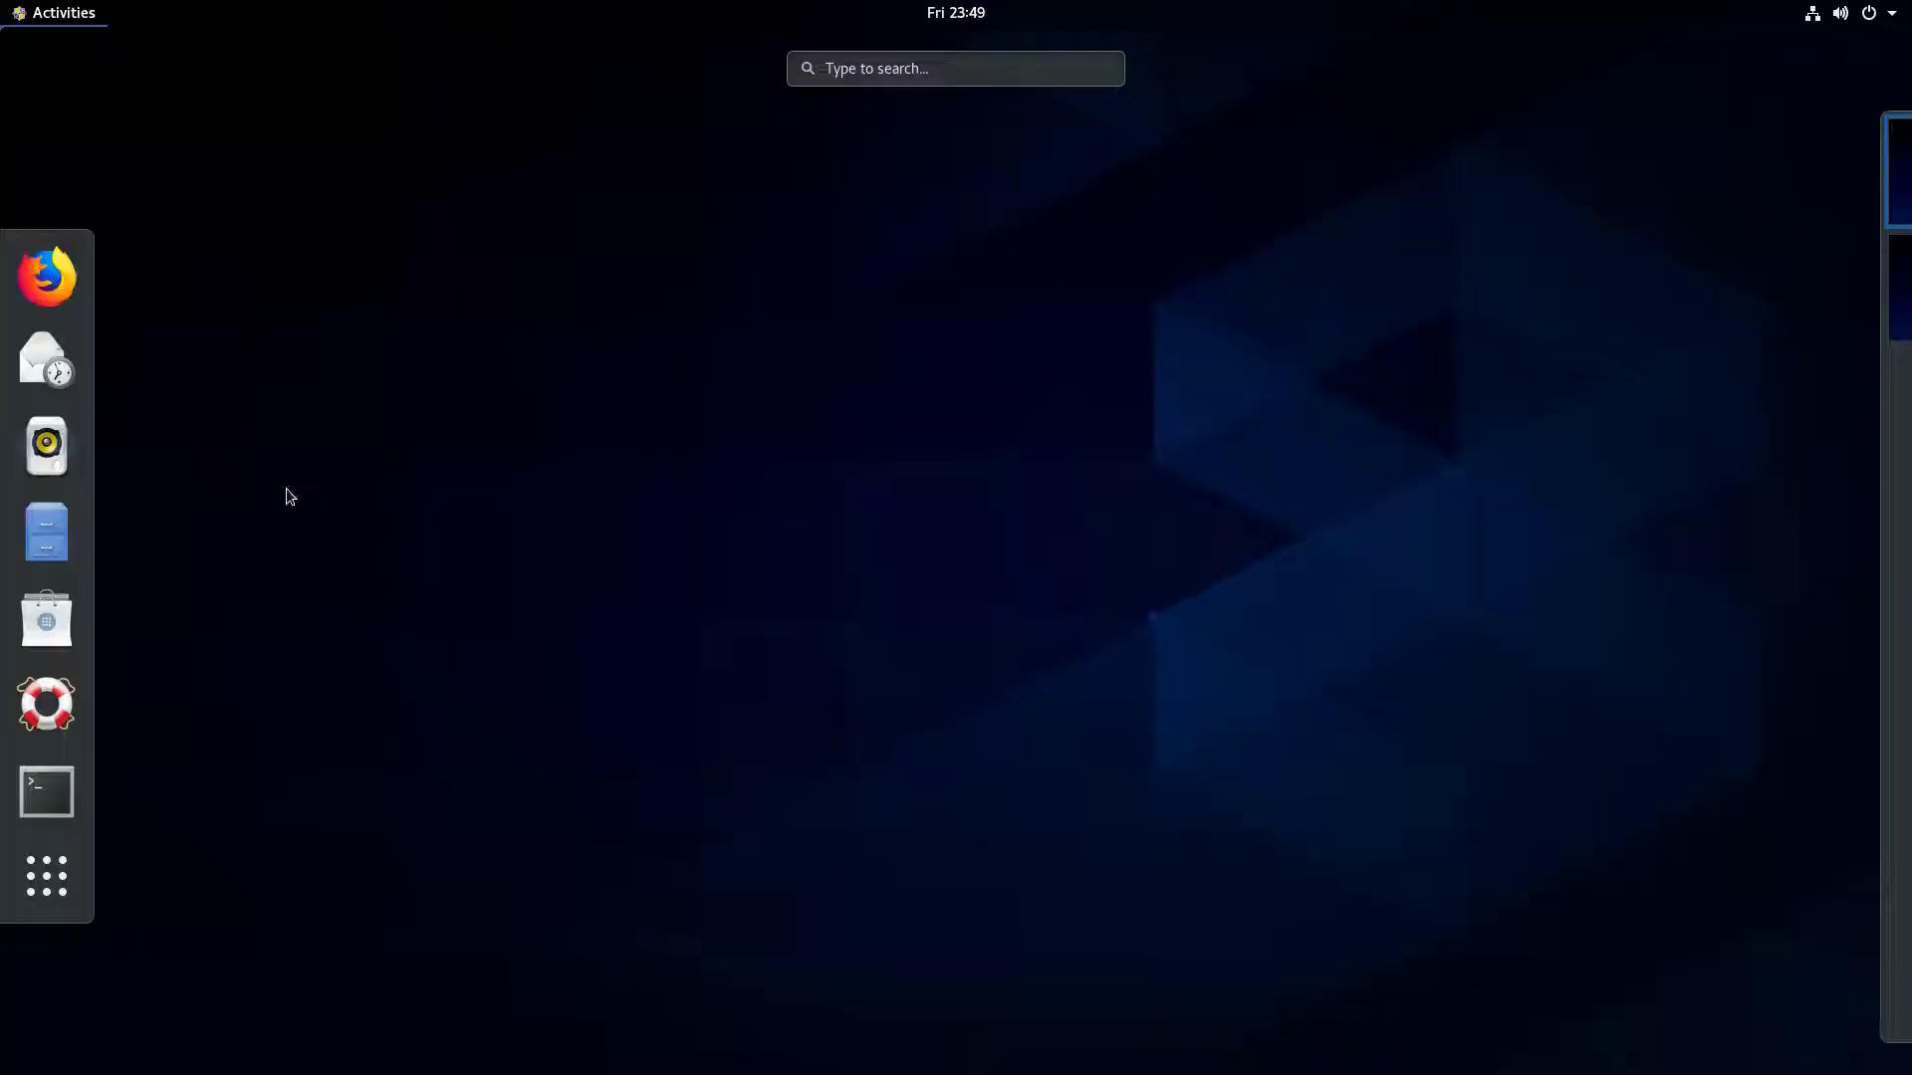
Open the Settings About page from the app grid and select the KVM virtualization value.
{"action": "left_click", "coordinate": [80, 866]}
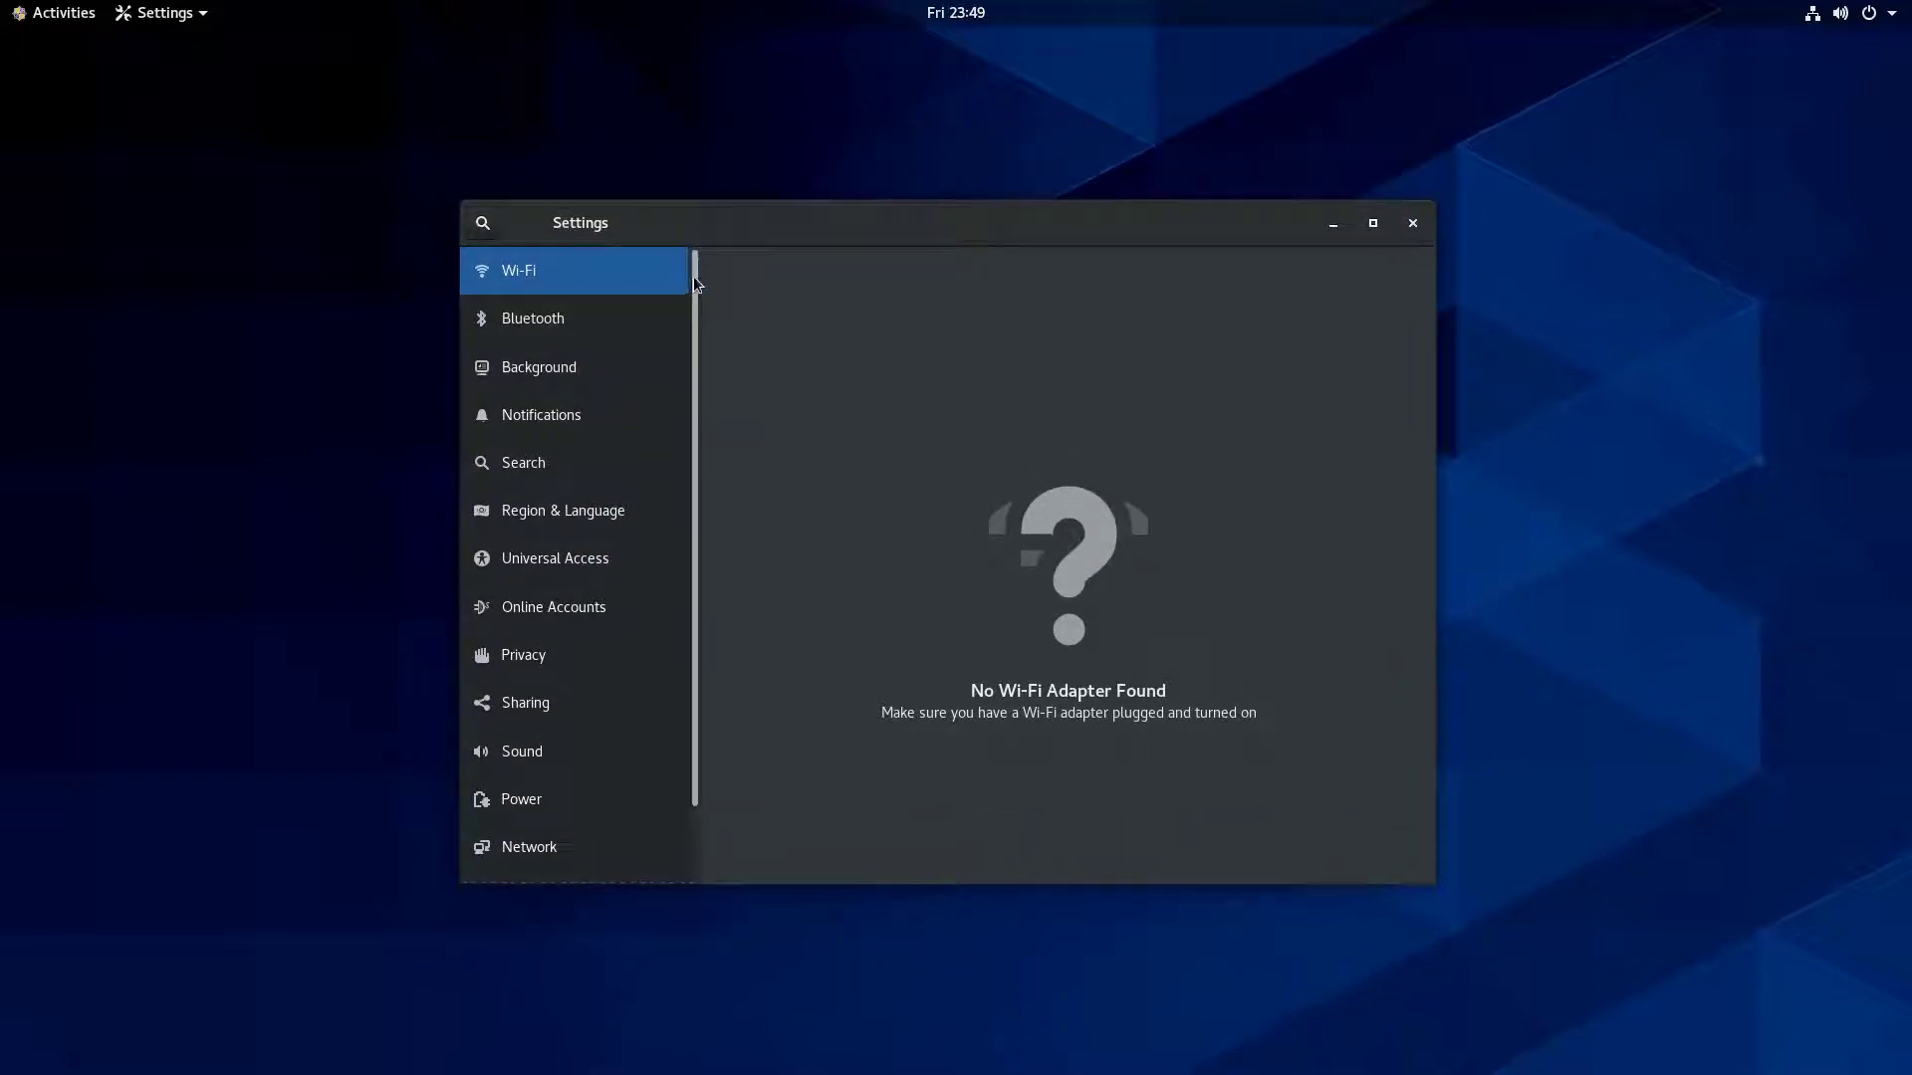
{"action": "scroll", "coordinate": [673, 623], "scroll_direction": "down", "scroll_amount": 2}
{"action": "left_click", "coordinate": [522, 845]}
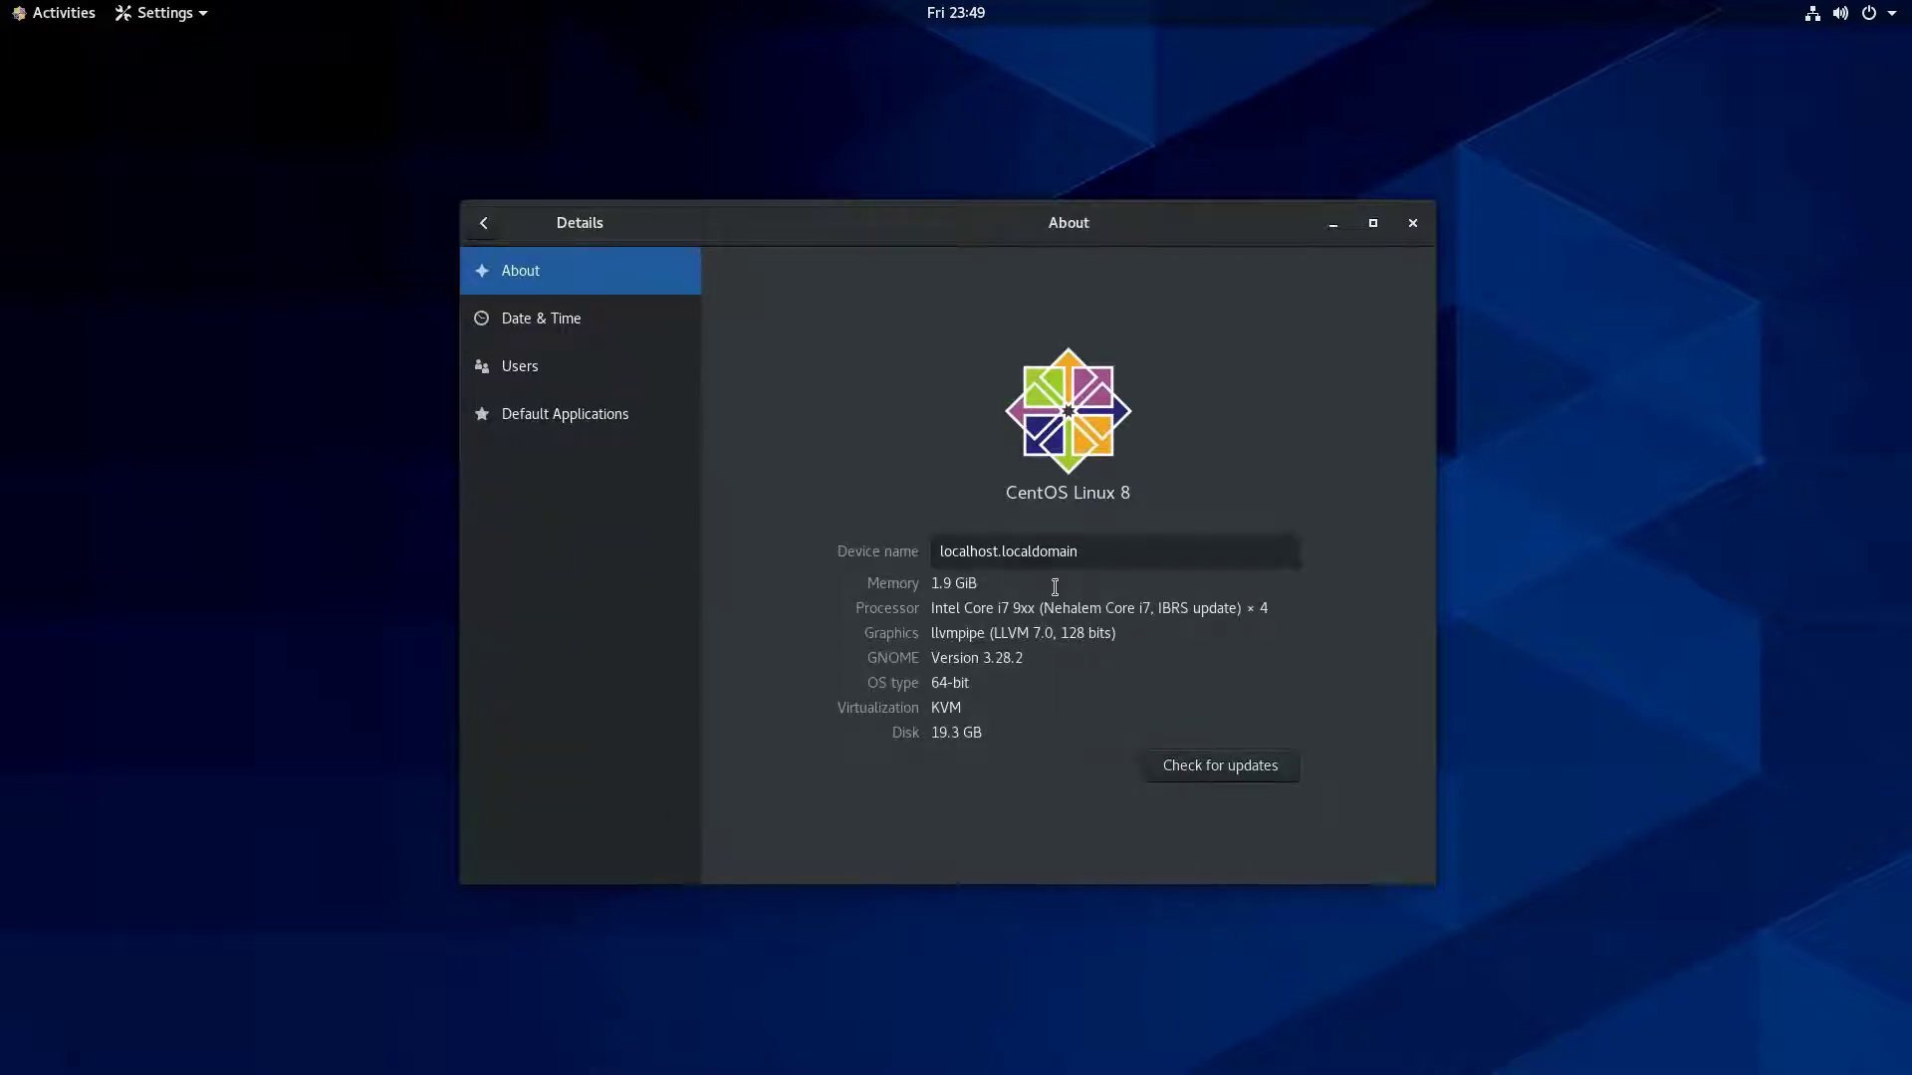
{"action": "double_click", "coordinate": [951, 709]}
{"action": "left_click", "coordinate": [968, 709]}
{"action": "double_click", "coordinate": [945, 709]}
{"action": "mouse_move", "coordinate": [945, 709]}
{"action": "left_mouse_down"}
{"action": "mouse_move", "coordinate": [979, 722]}
{"action": "mouse_move", "coordinate": [966, 712]}
{"action": "left_mouse_up"}
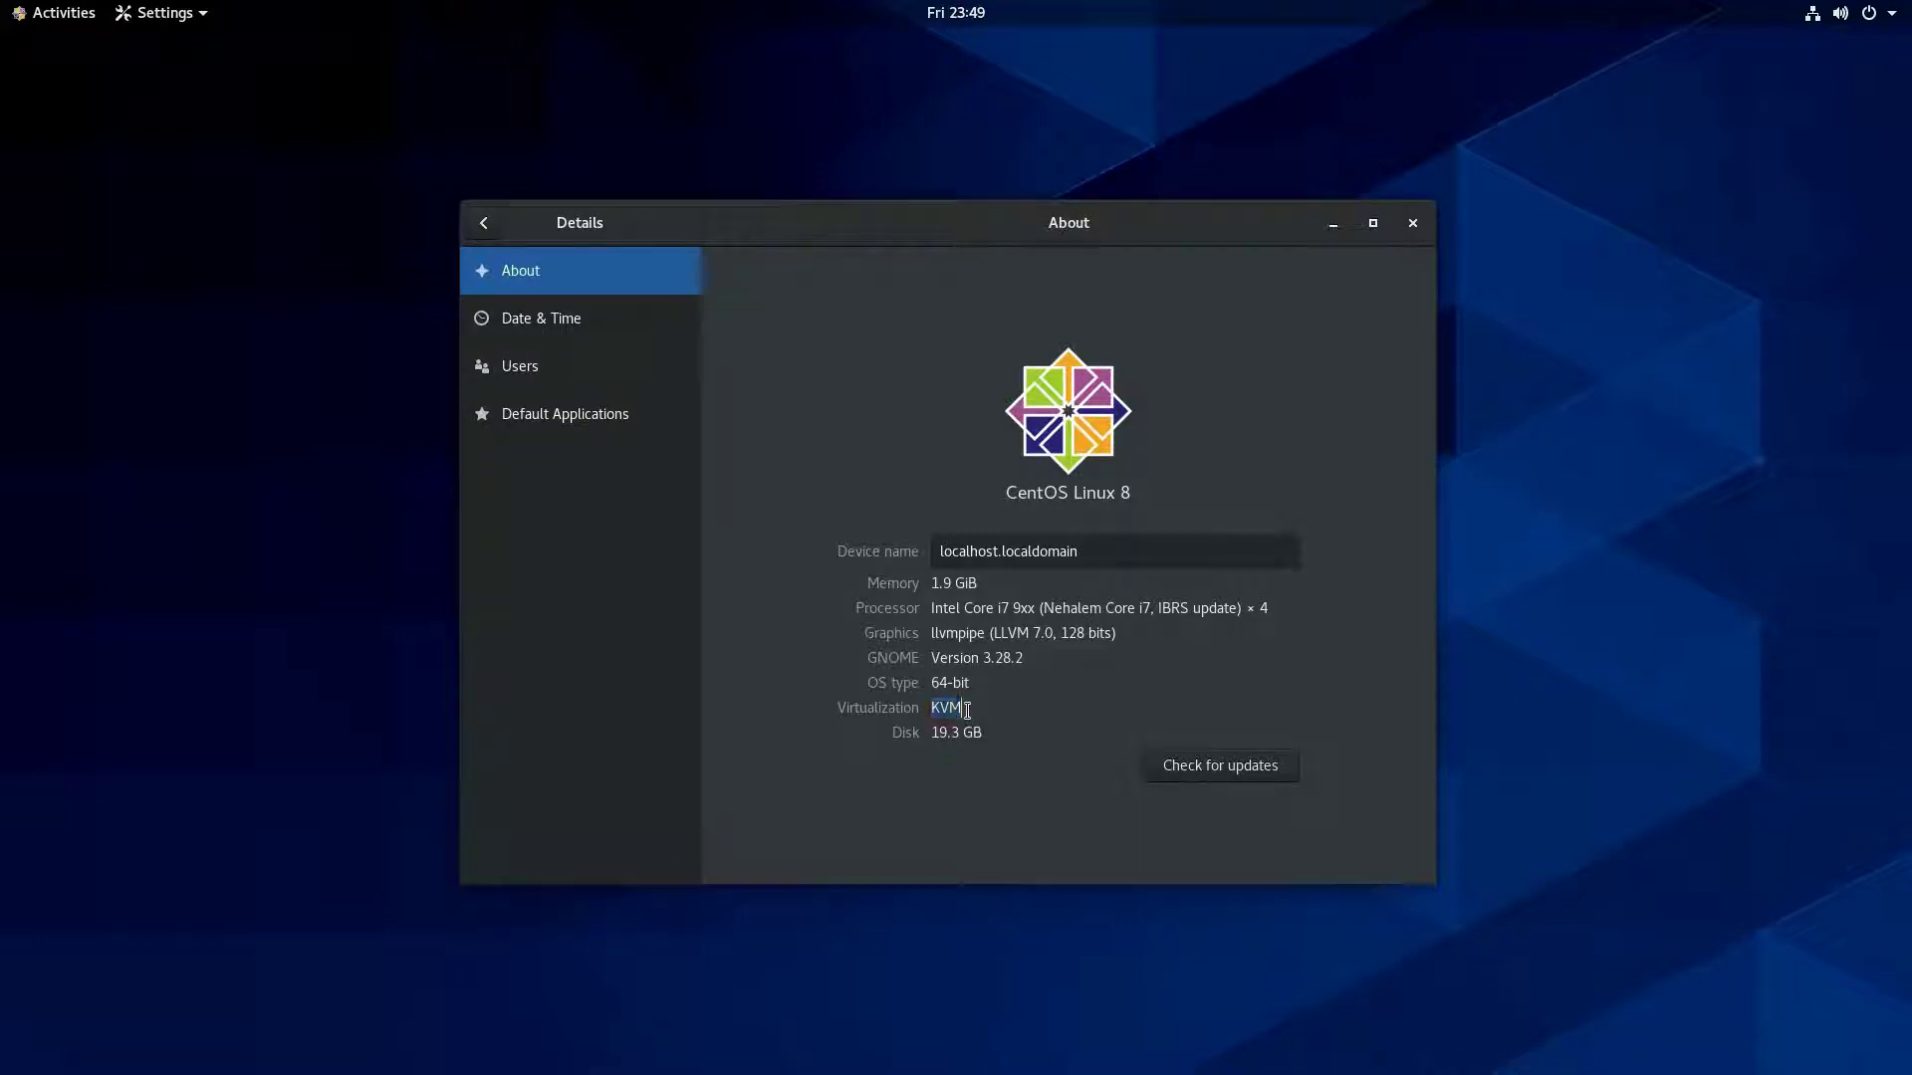
Inspect the GNOME version and graphics renderer values, then bring up Date & Time settings.
{"action": "triple_click", "coordinate": [1020, 659]}
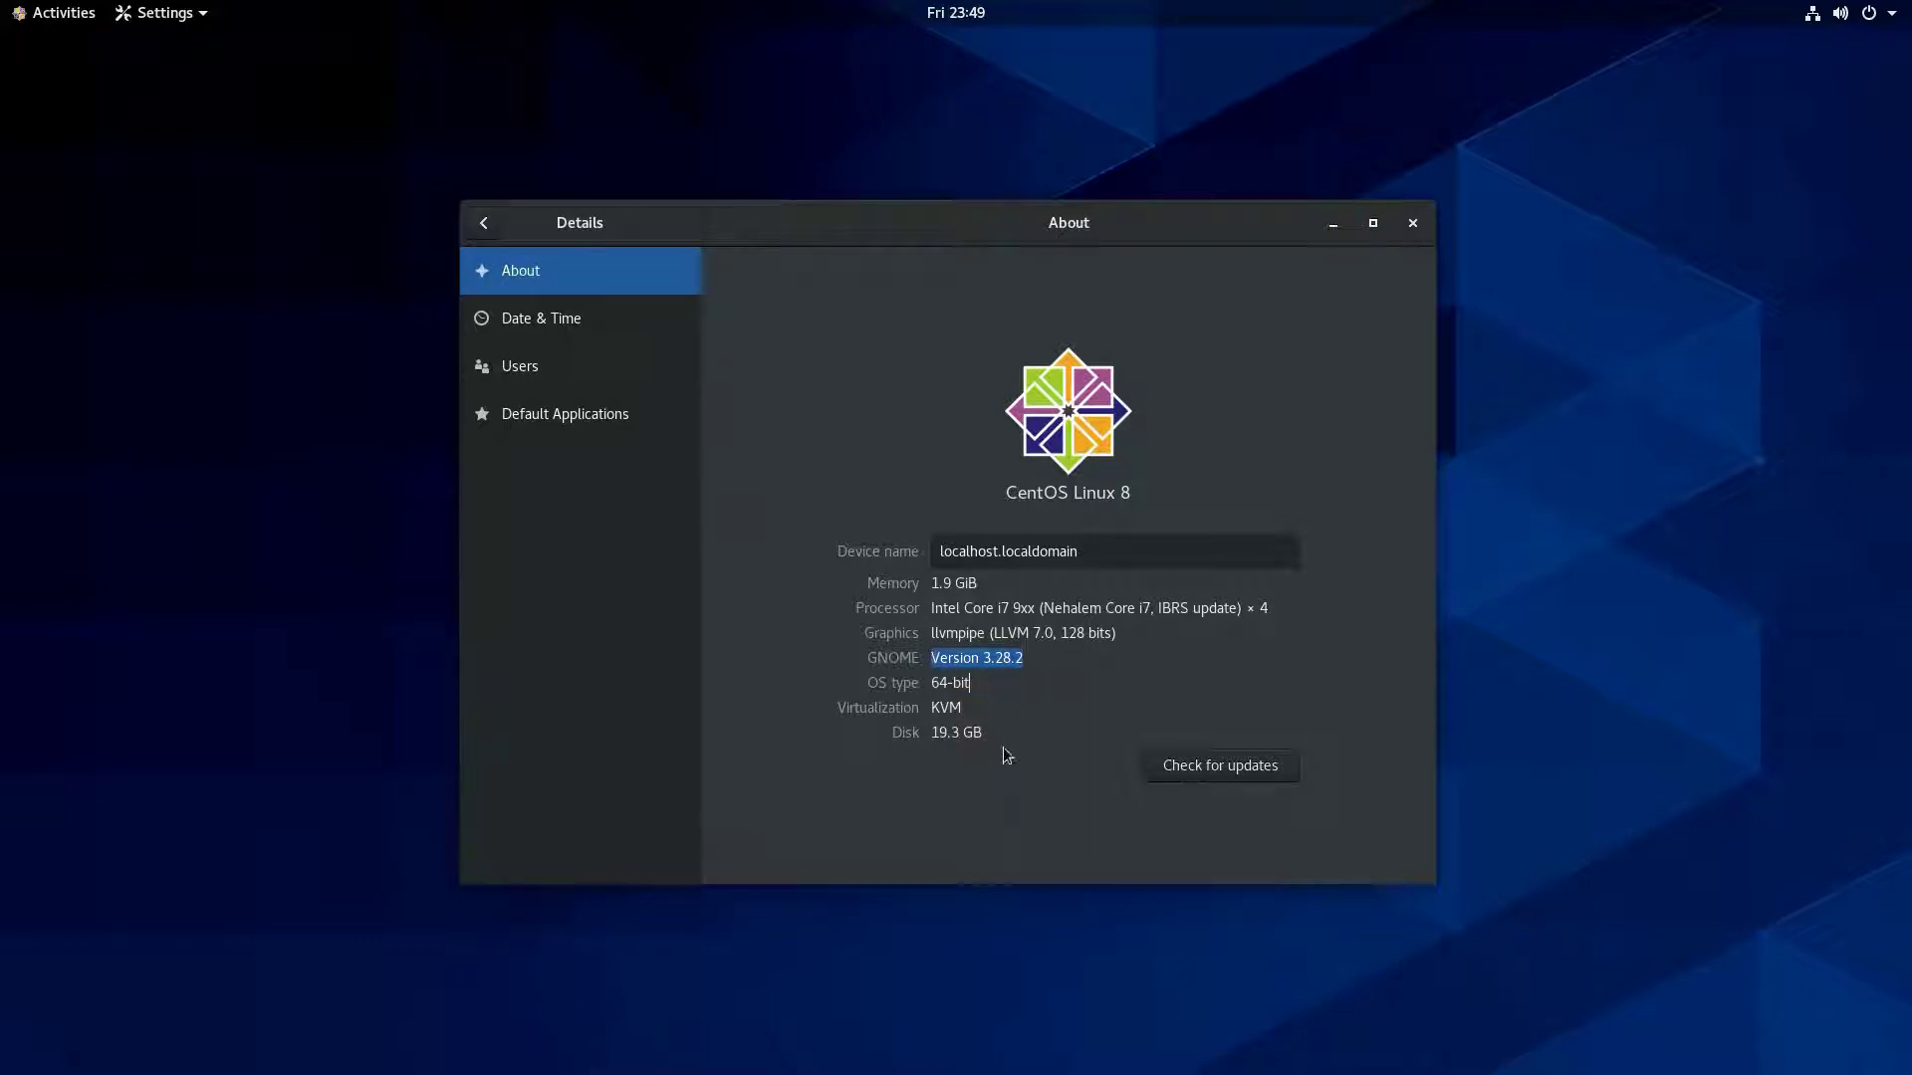
{"action": "left_click", "coordinate": [1048, 659]}
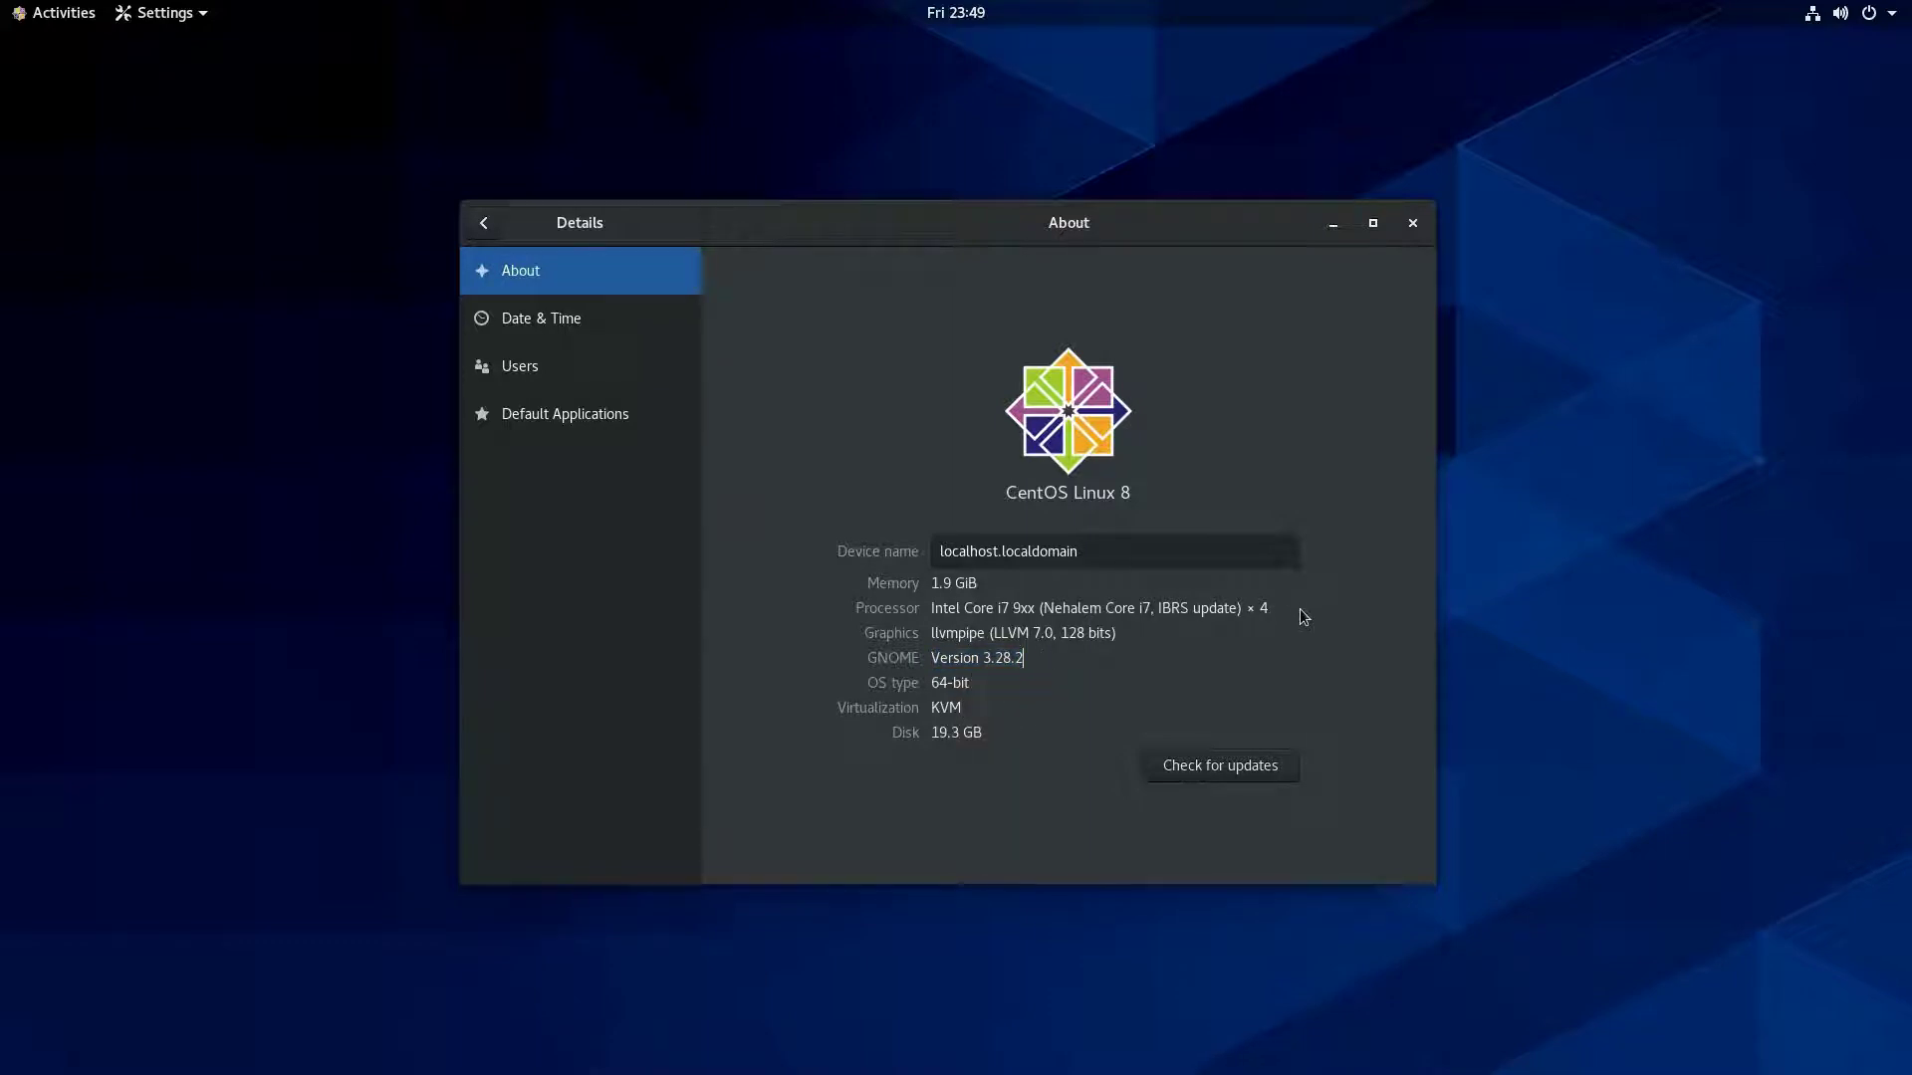
{"action": "left_click", "coordinate": [1136, 637]}
{"action": "left_click", "coordinate": [1051, 657]}
{"action": "left_click", "coordinate": [508, 323]}
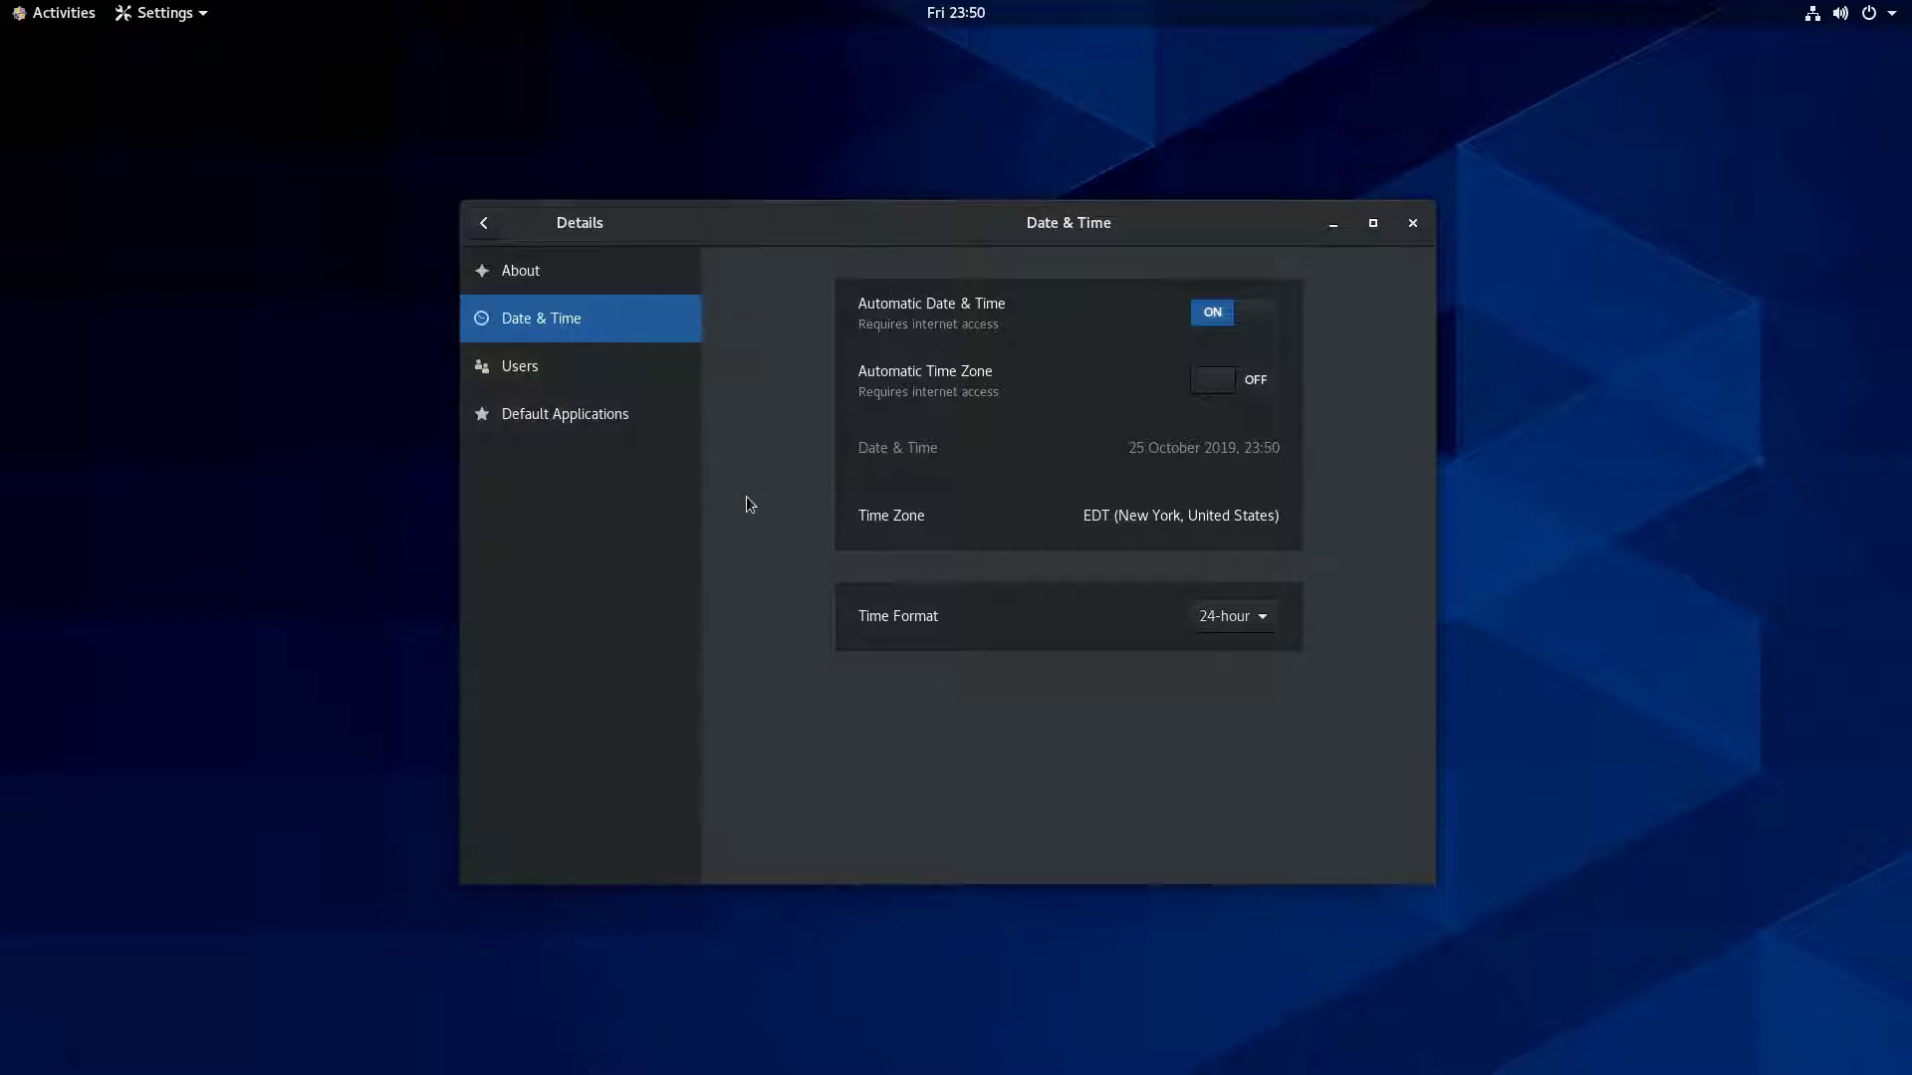
Switch the time format to AM/PM and back to 24-hour, then start unlocking Users settings.
{"action": "left_click", "coordinate": [1244, 624]}
{"action": "left_click", "coordinate": [1232, 659]}
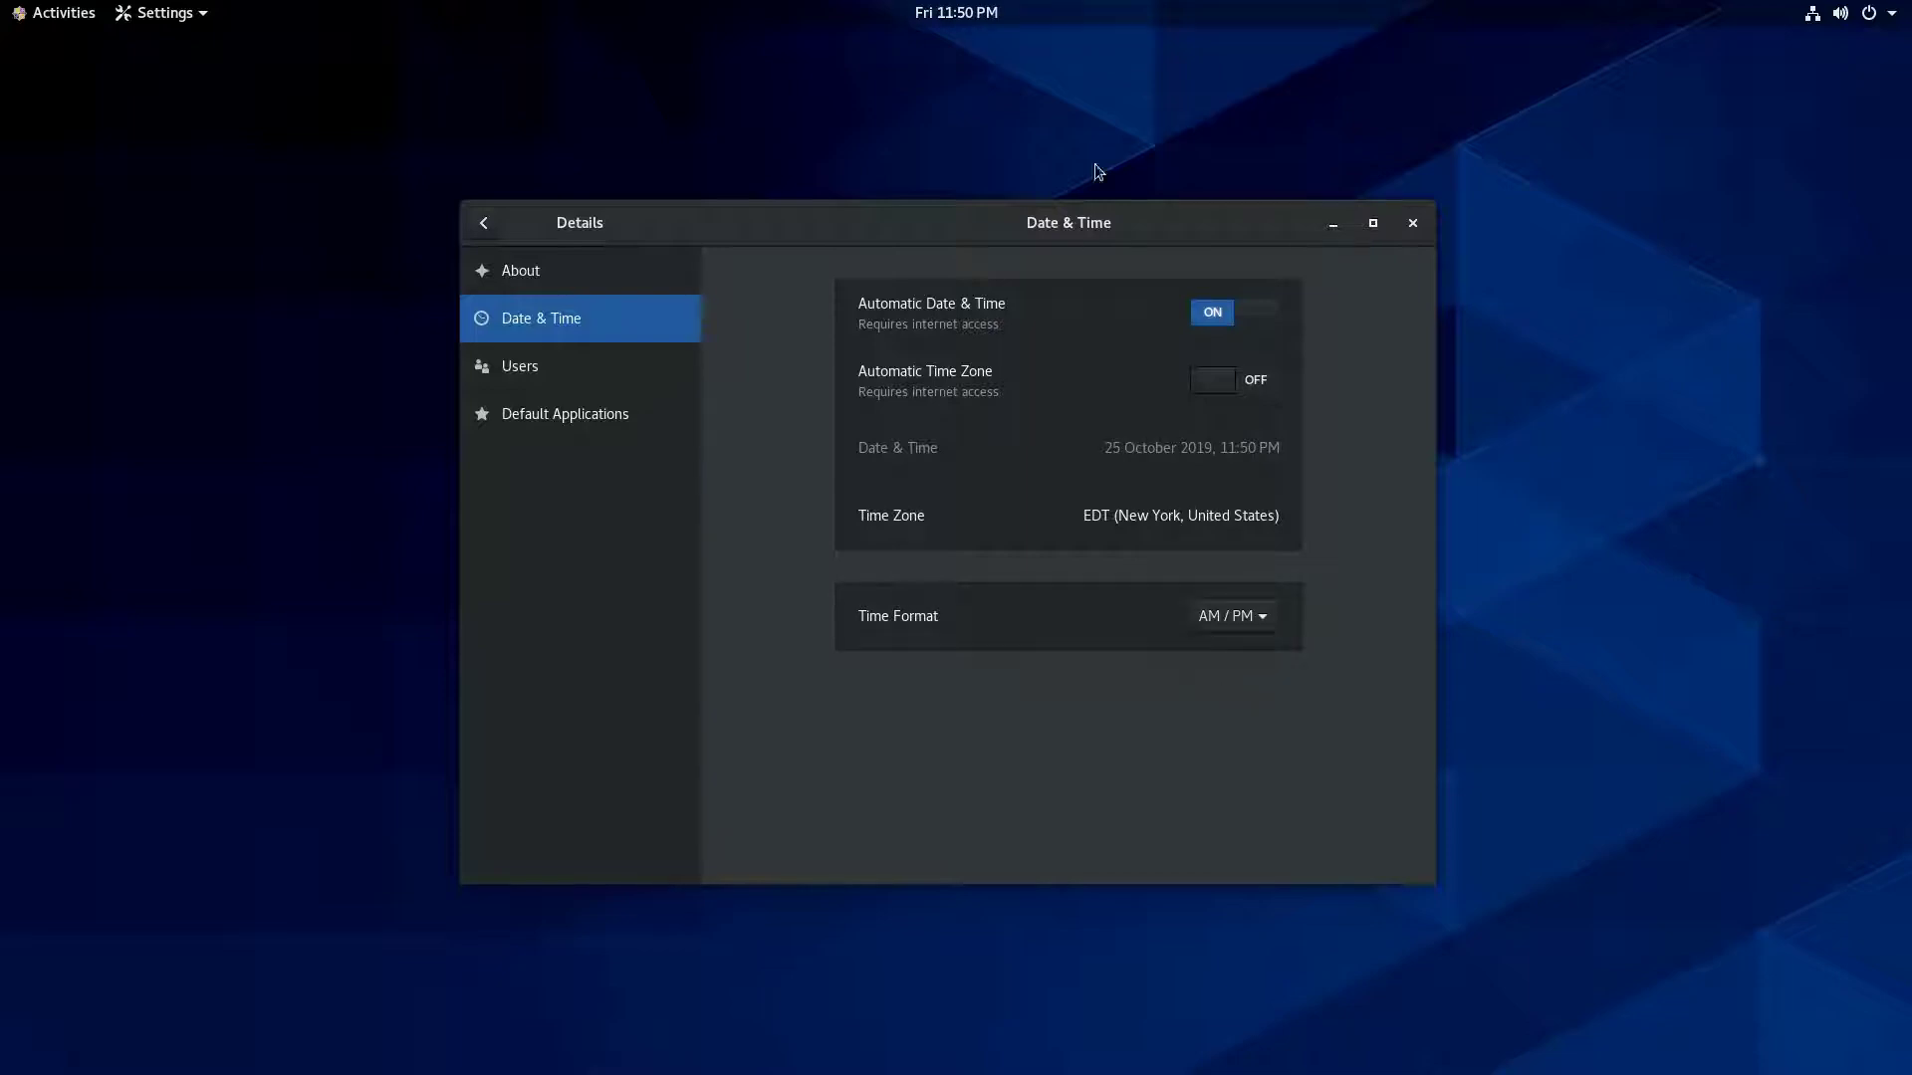
{"action": "left_click", "coordinate": [1264, 615]}
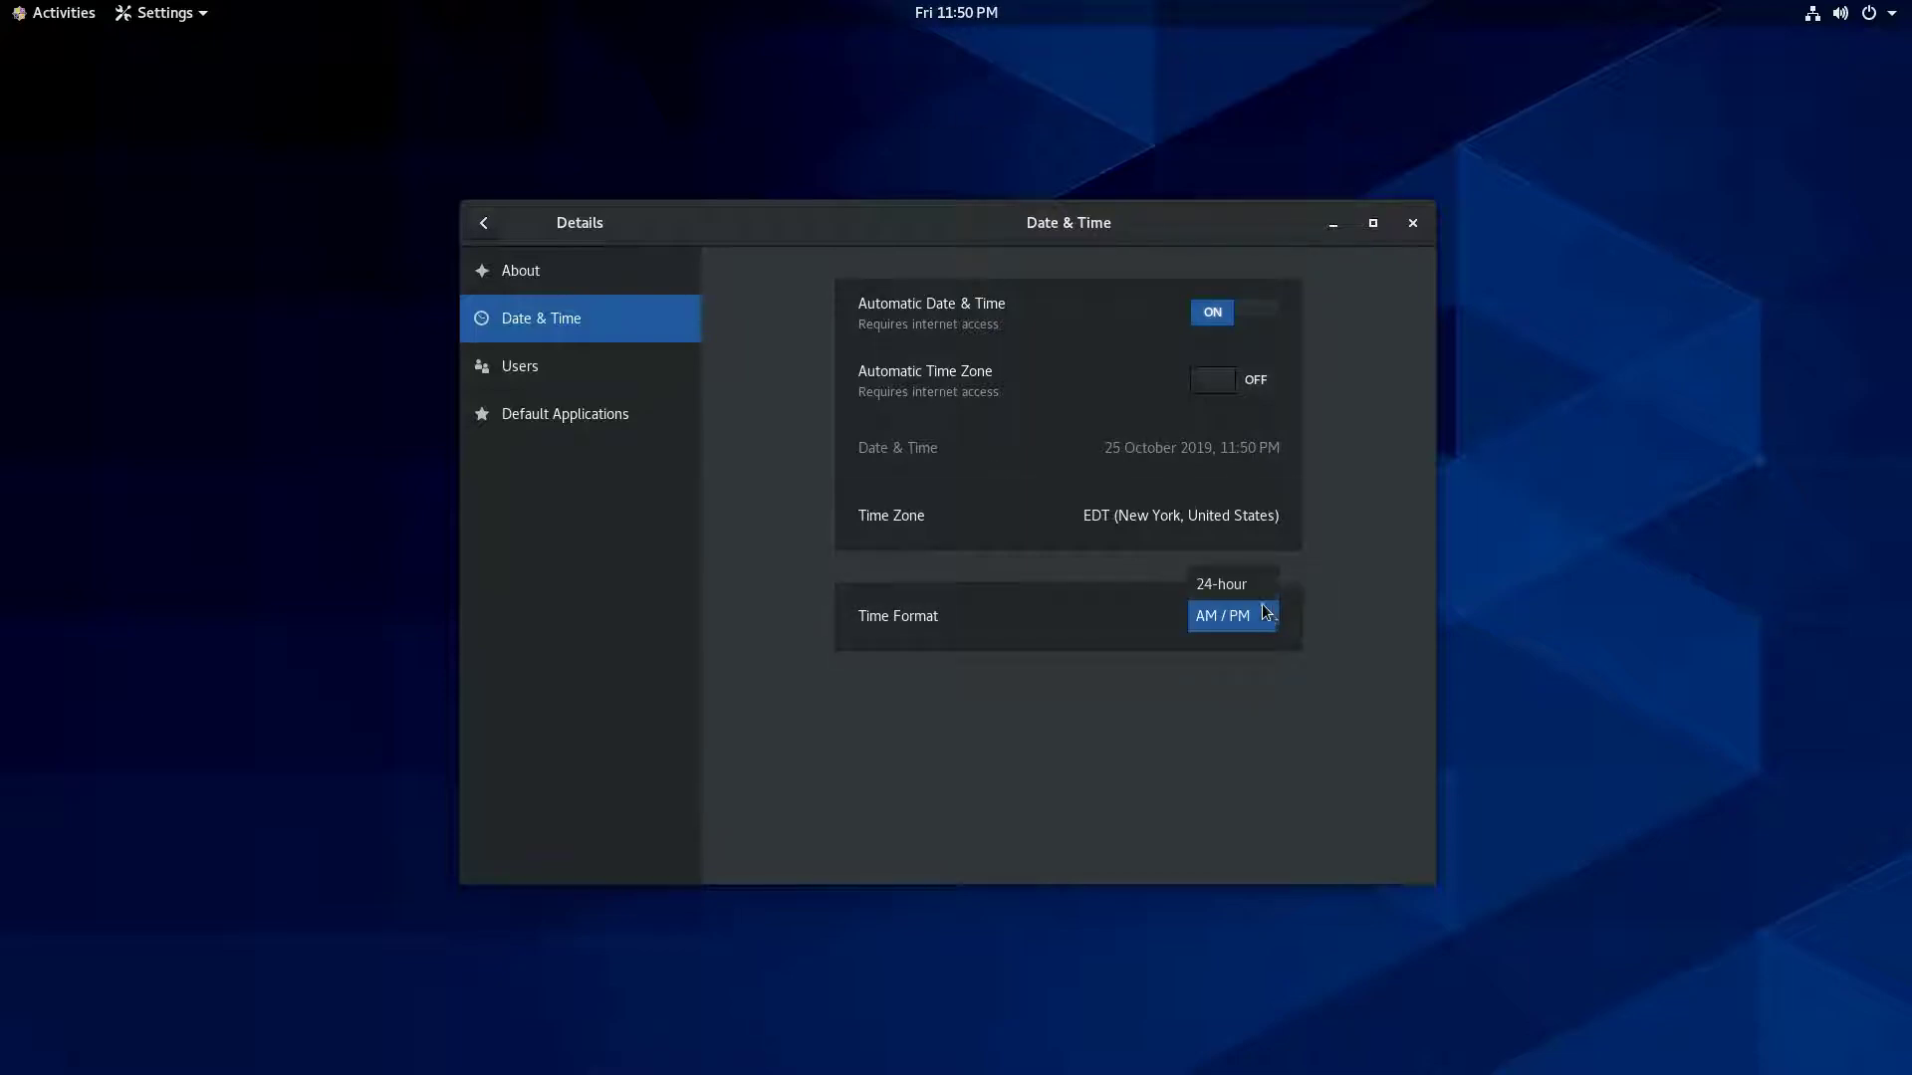
{"action": "left_click", "coordinate": [1223, 578]}
{"action": "left_click", "coordinate": [540, 374]}
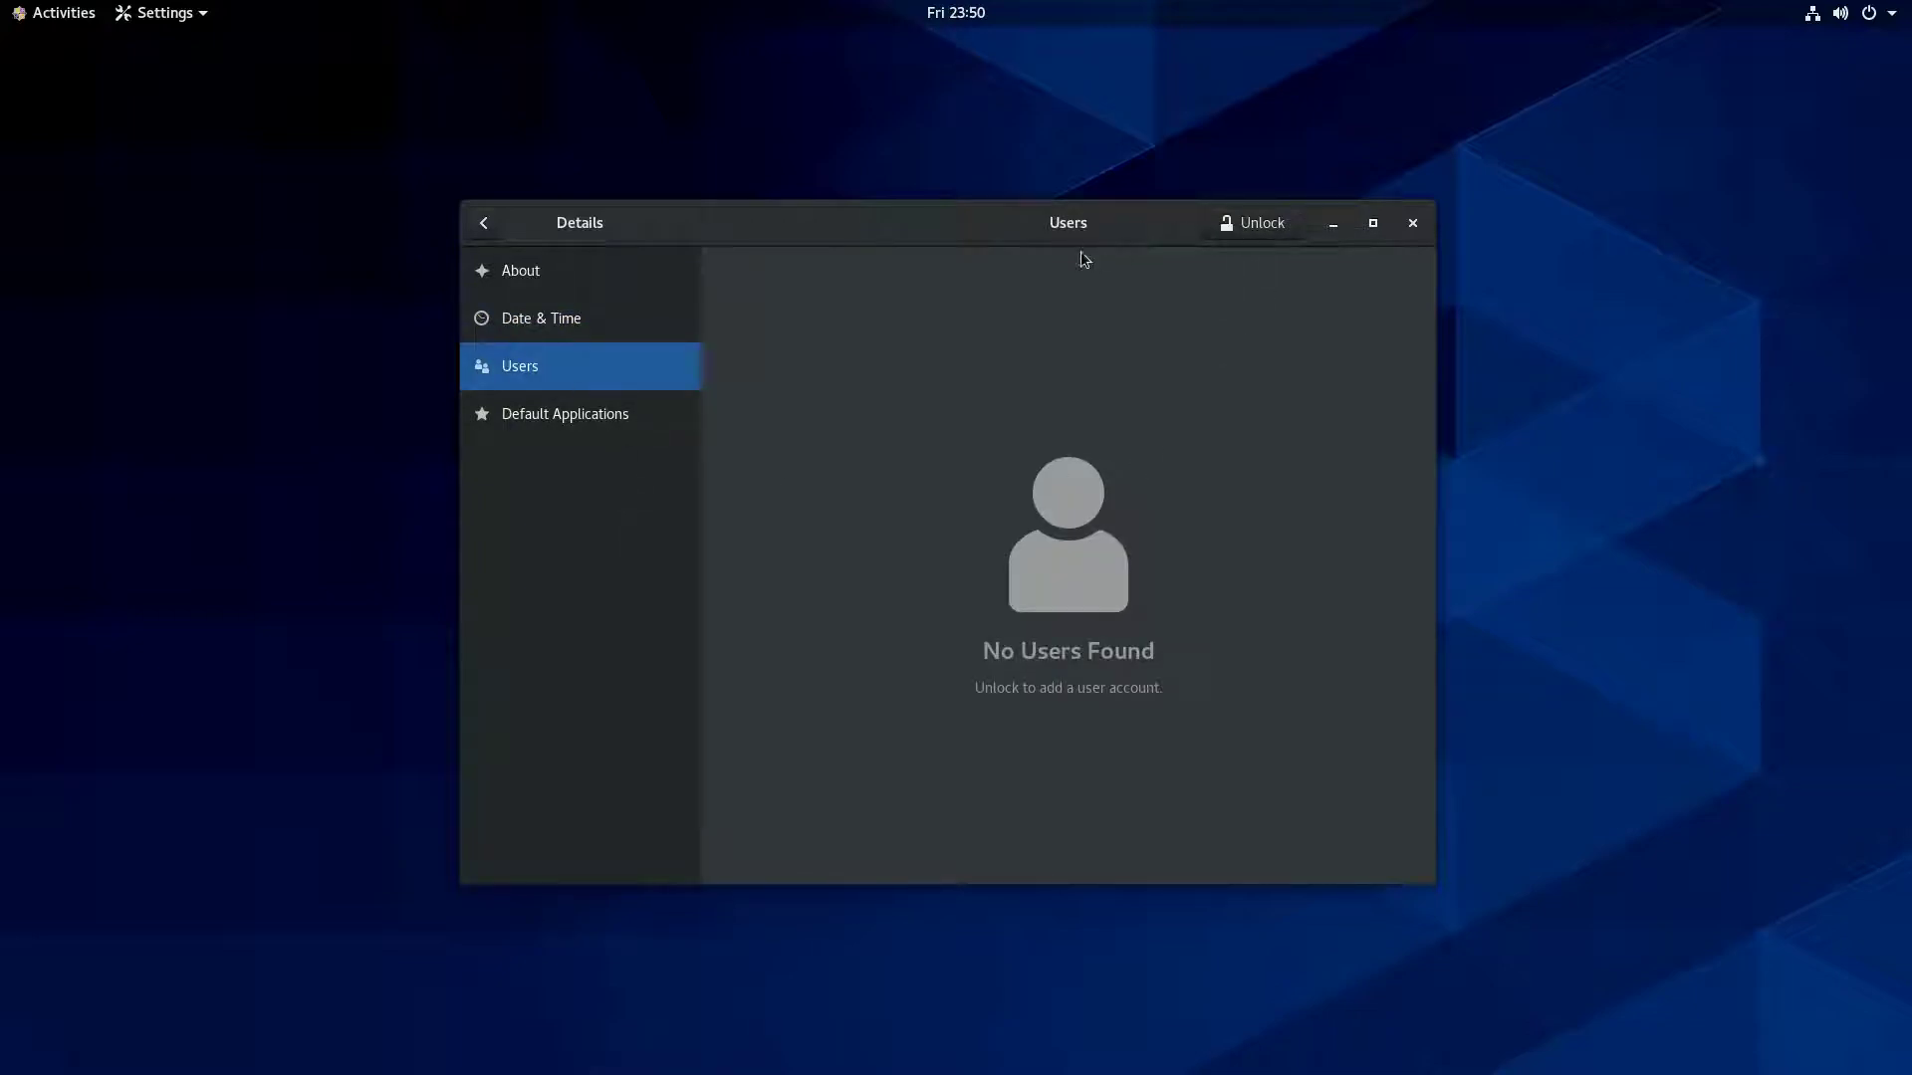
{"action": "left_click", "coordinate": [1262, 221]}
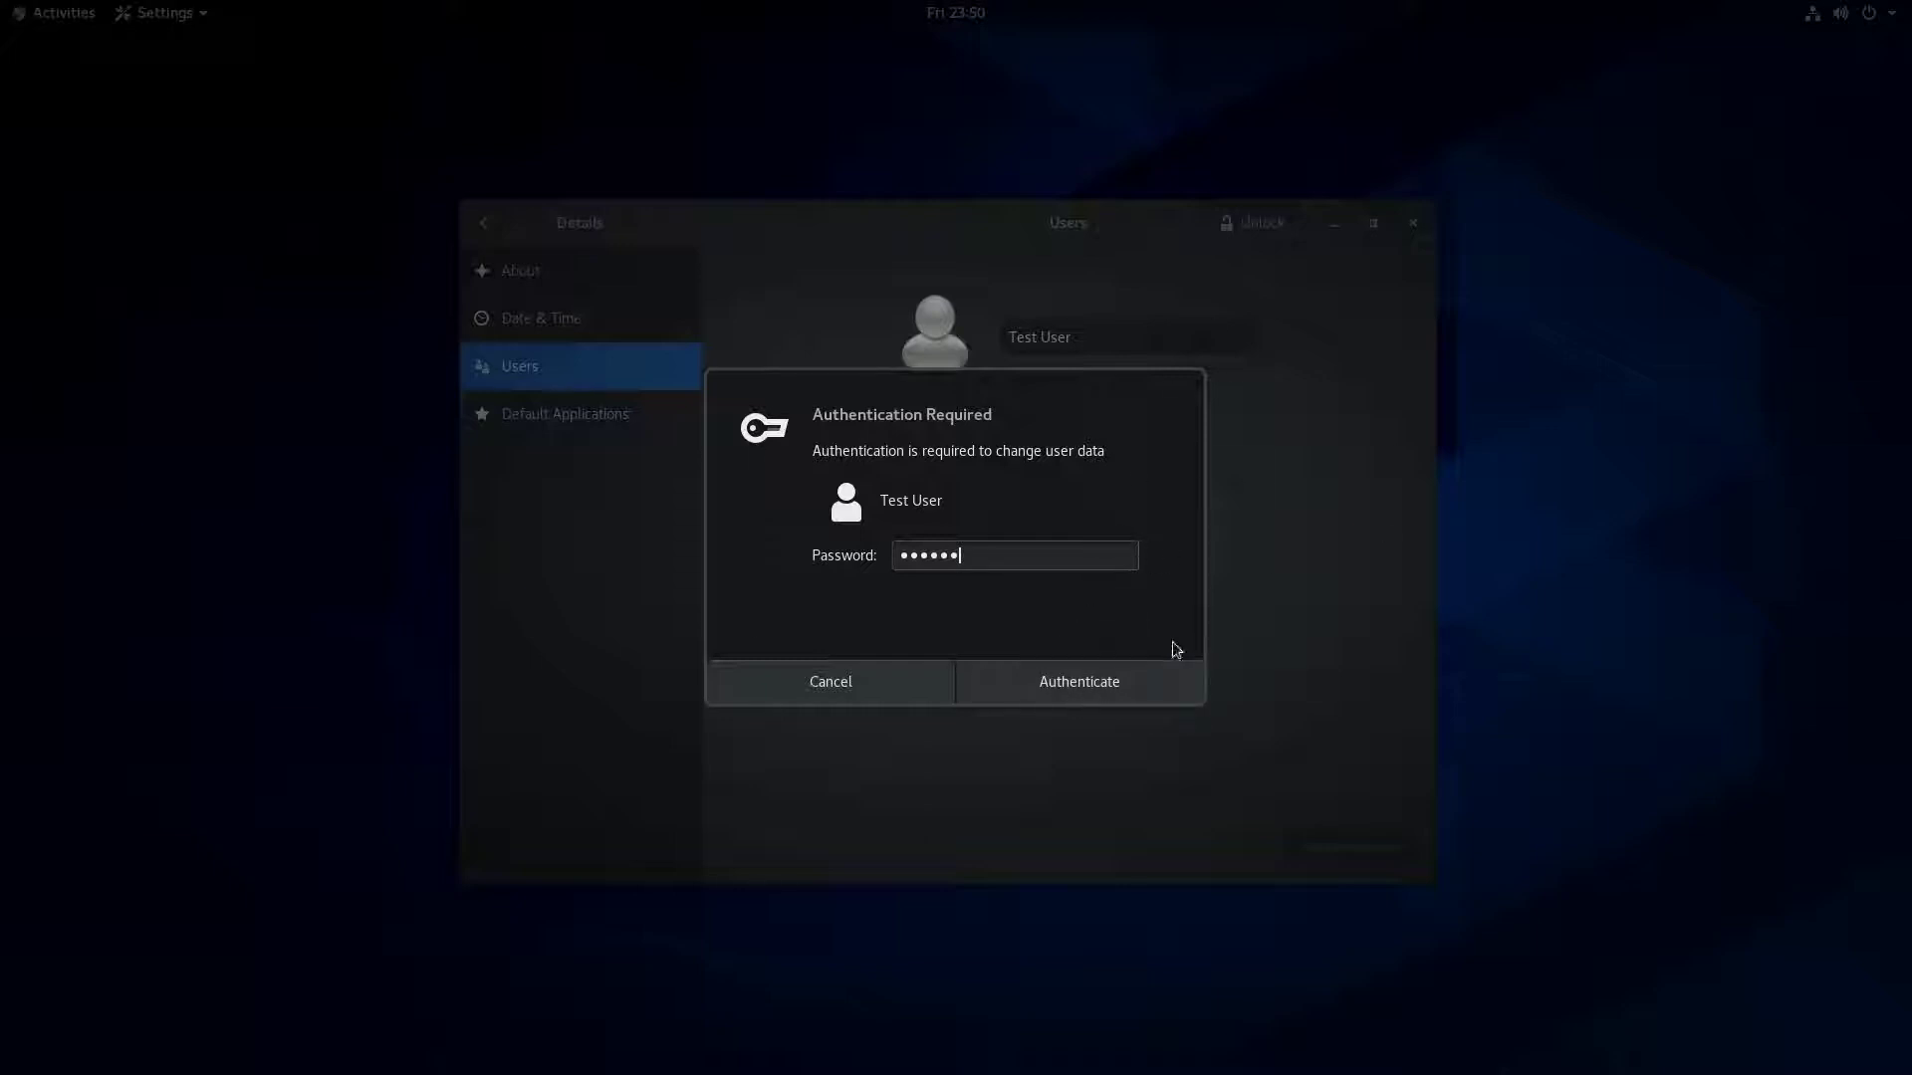
Submit the administrator password to unlock the Users settings.
{"action": "key", "text": "Return"}
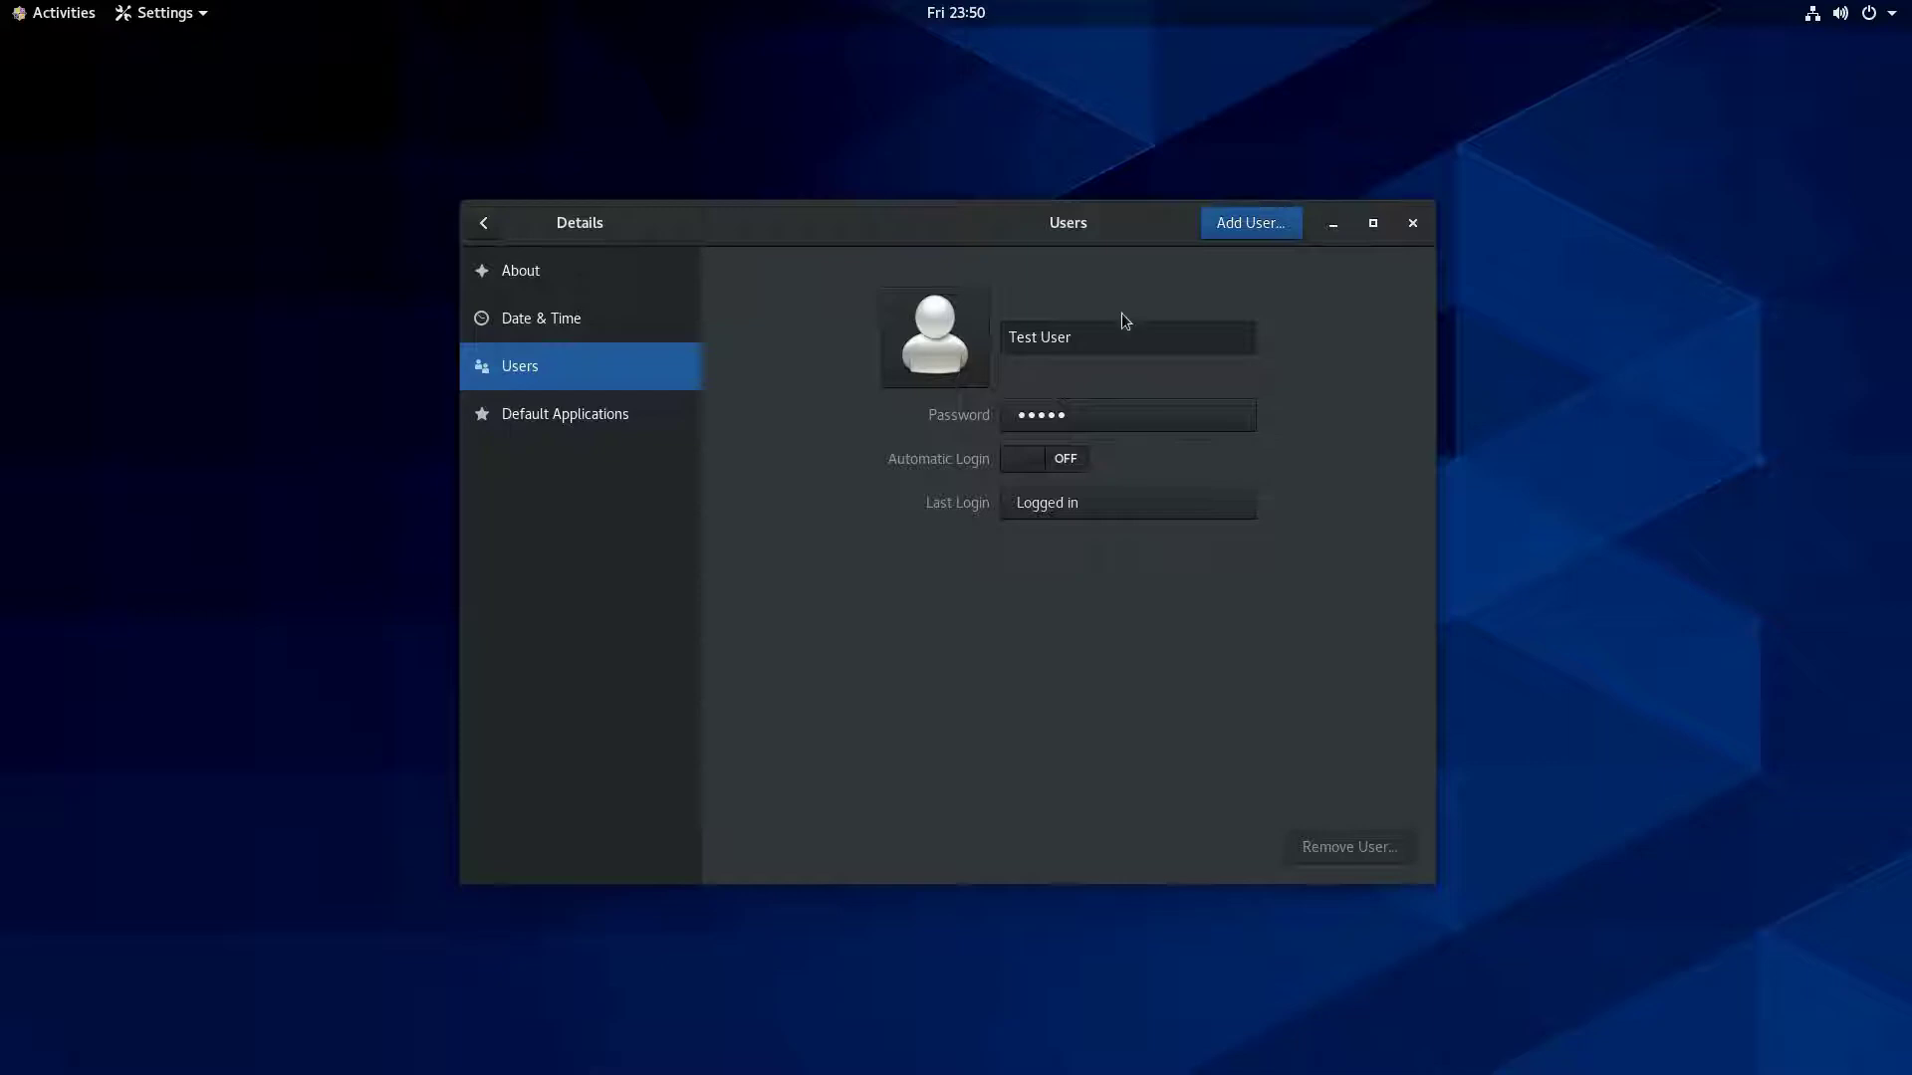
Add a local user with full name 'Youtube', password to be set at next login.
{"action": "left_click", "coordinate": [1242, 225]}
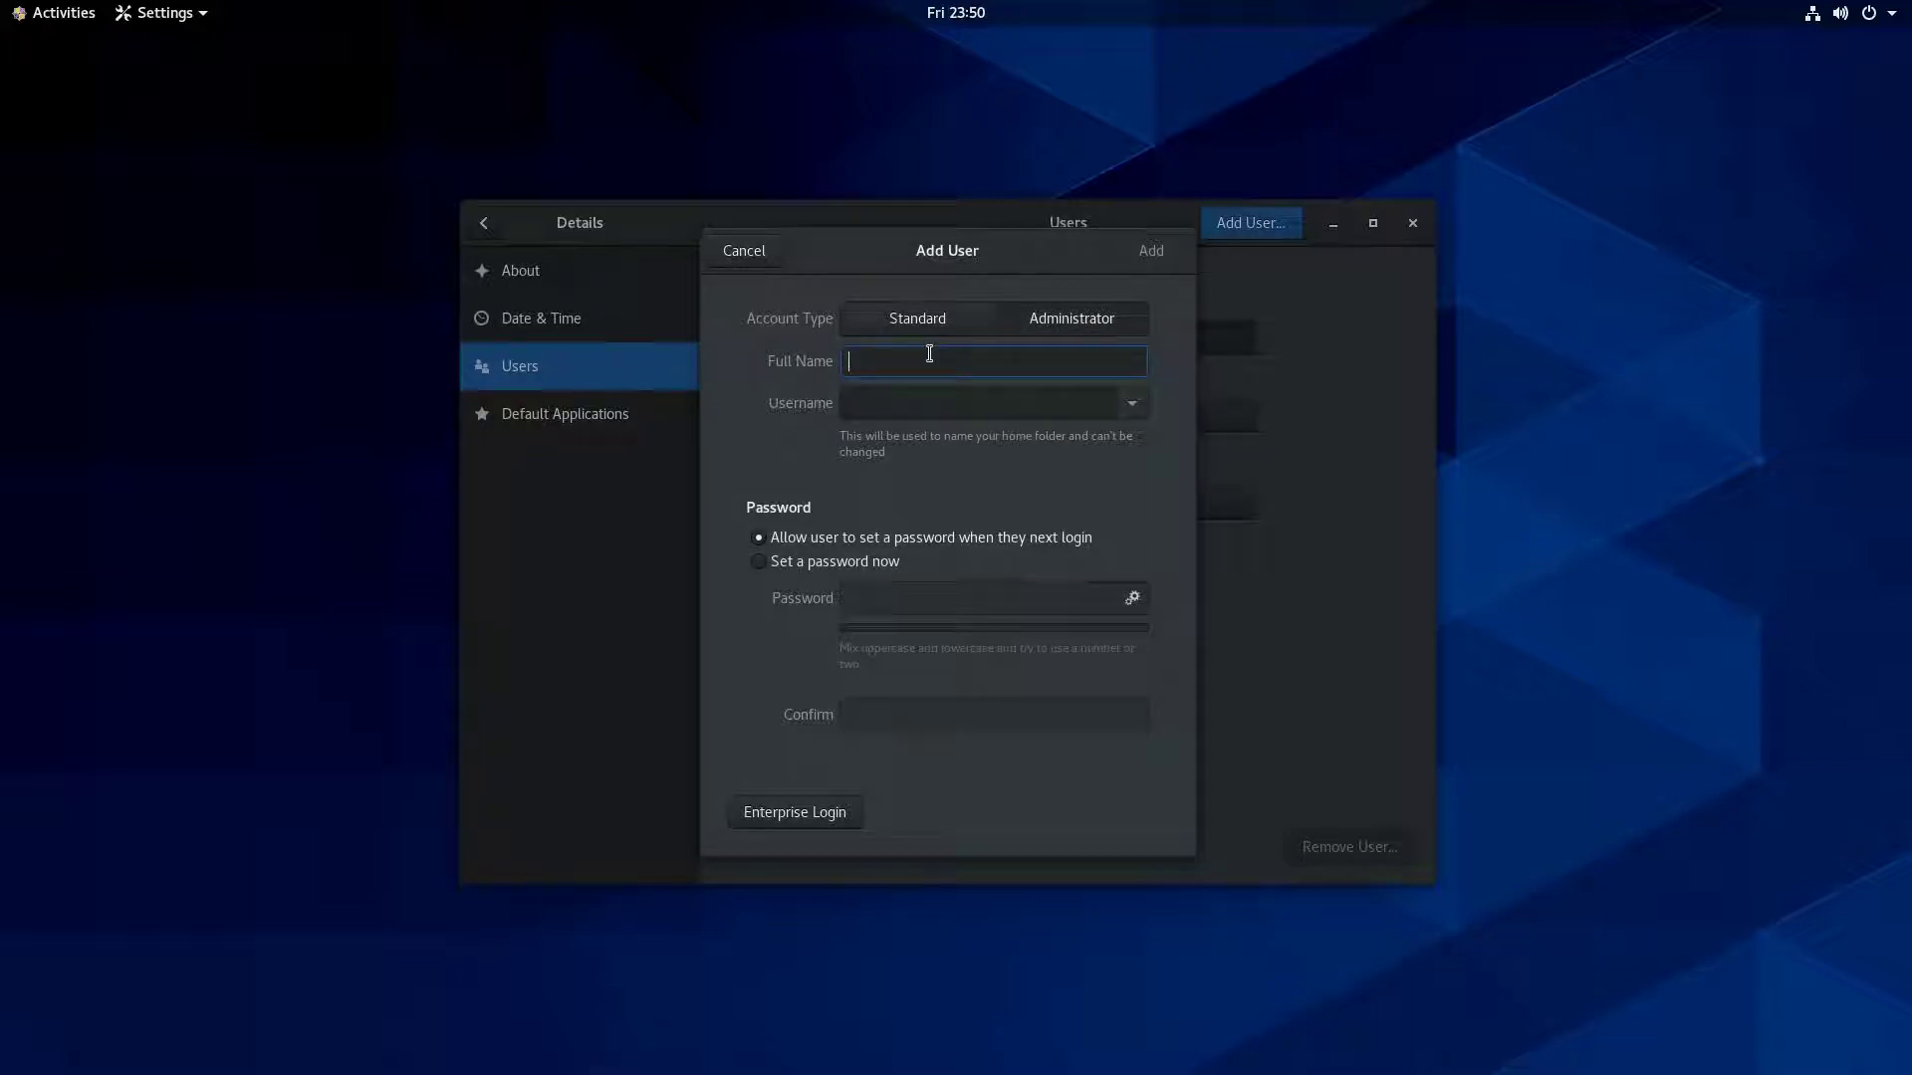
{"action": "type", "text": "You"}
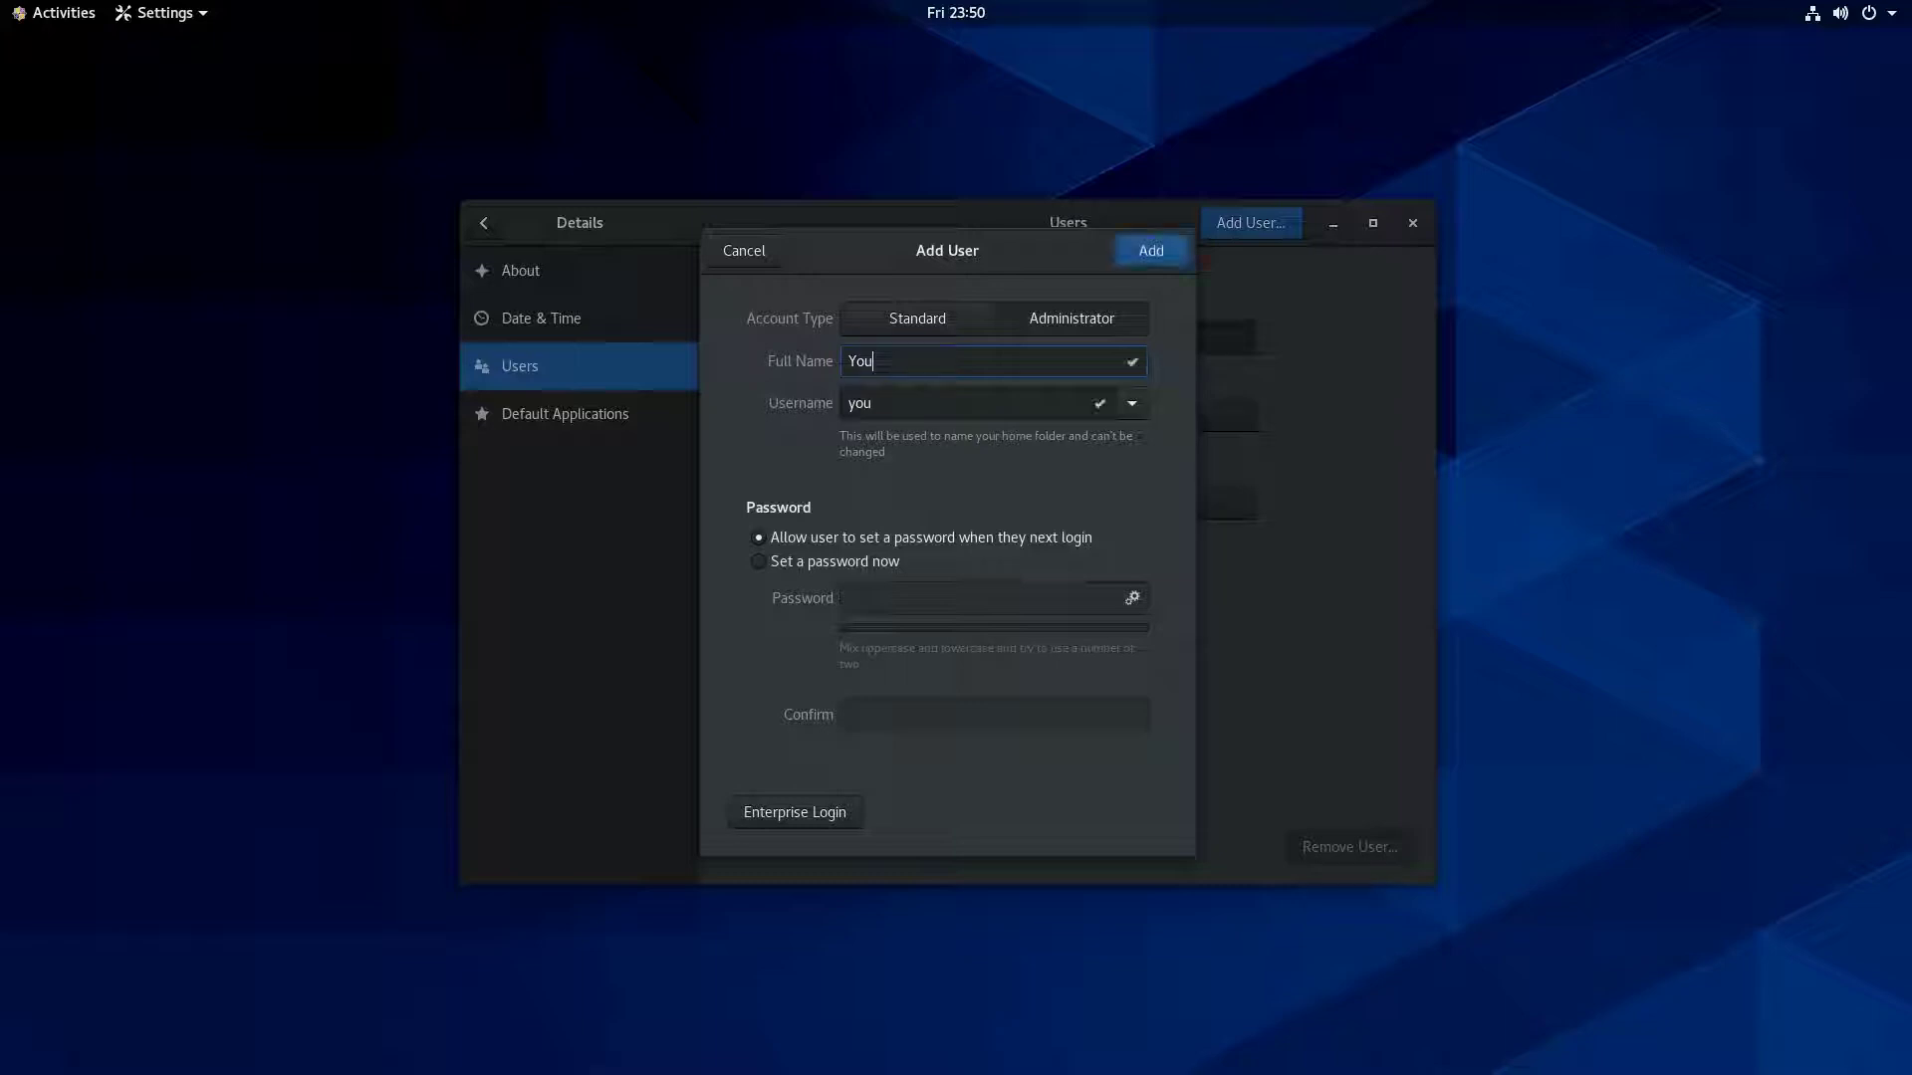
{"action": "type", "text": "tube"}
{"action": "left_click", "coordinate": [846, 827]}
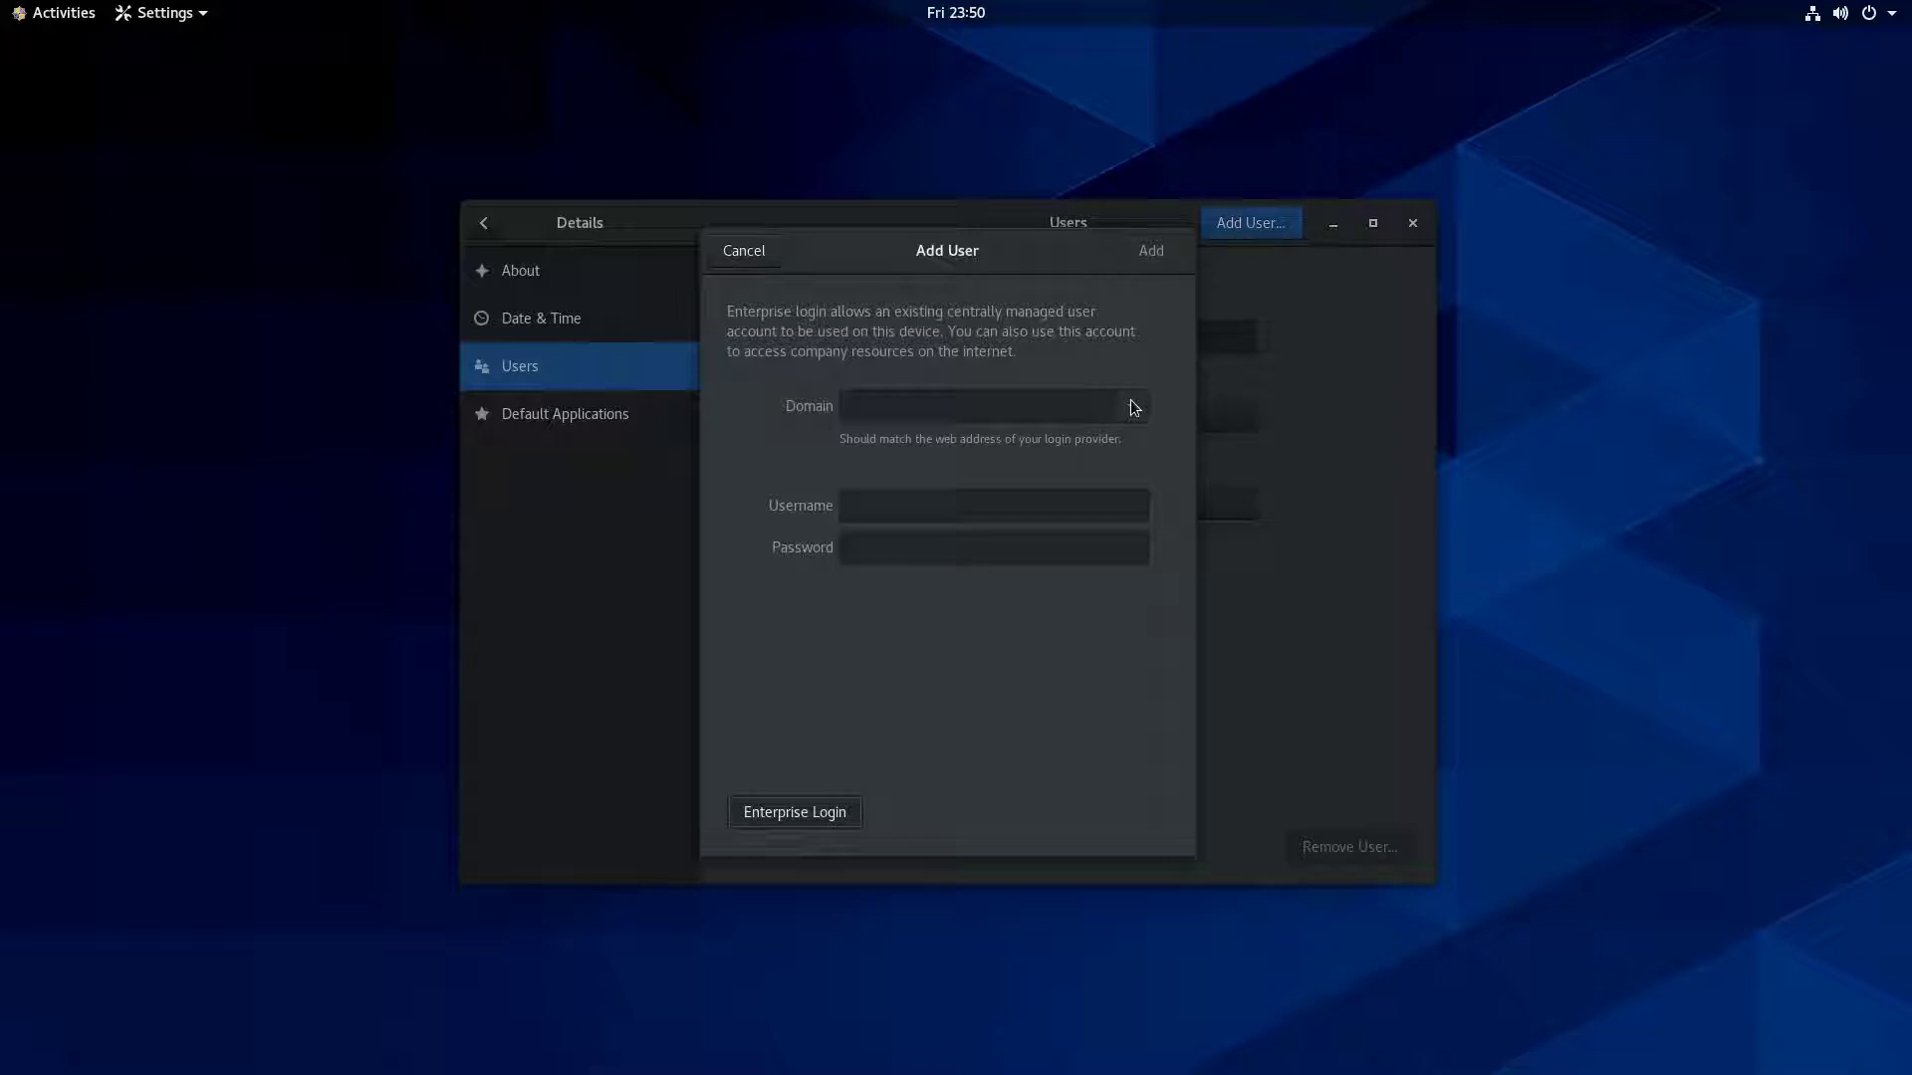
{"action": "left_click", "coordinate": [822, 805]}
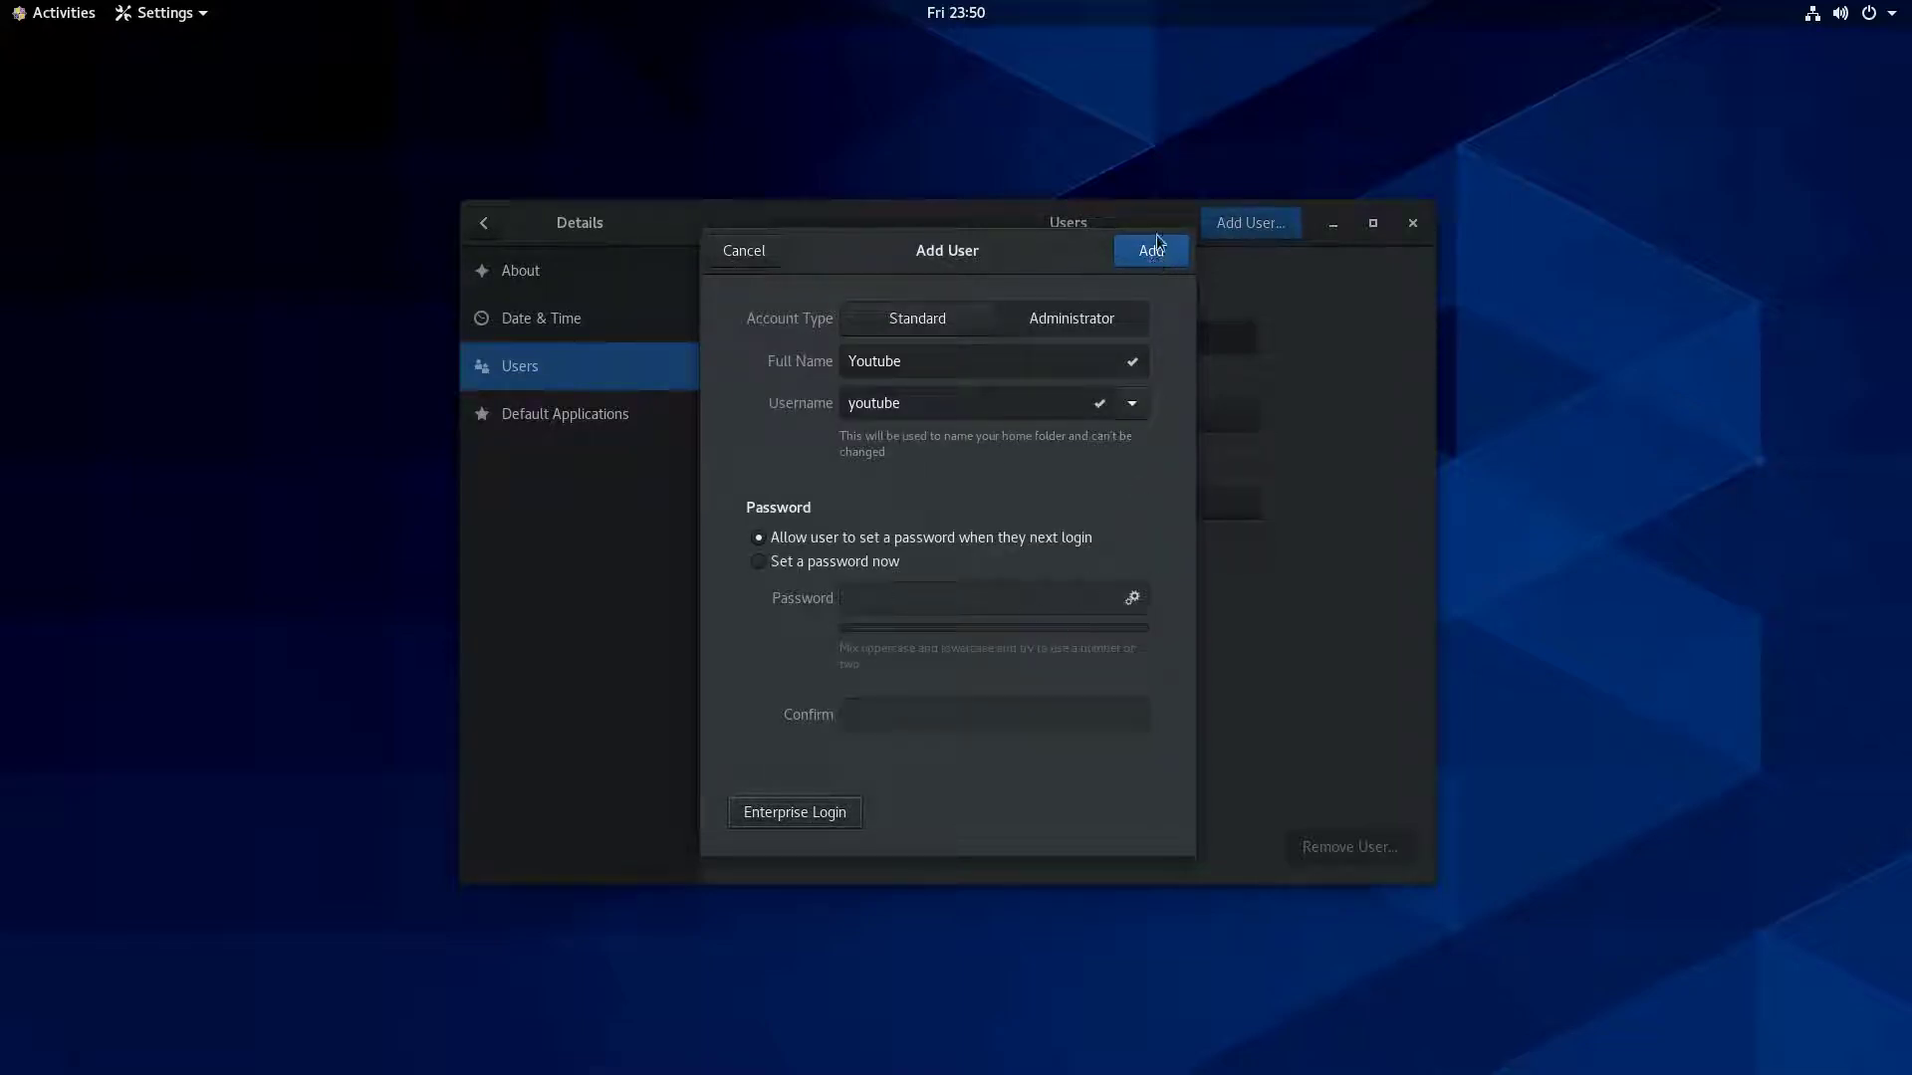
{"action": "left_click", "coordinate": [1152, 250]}
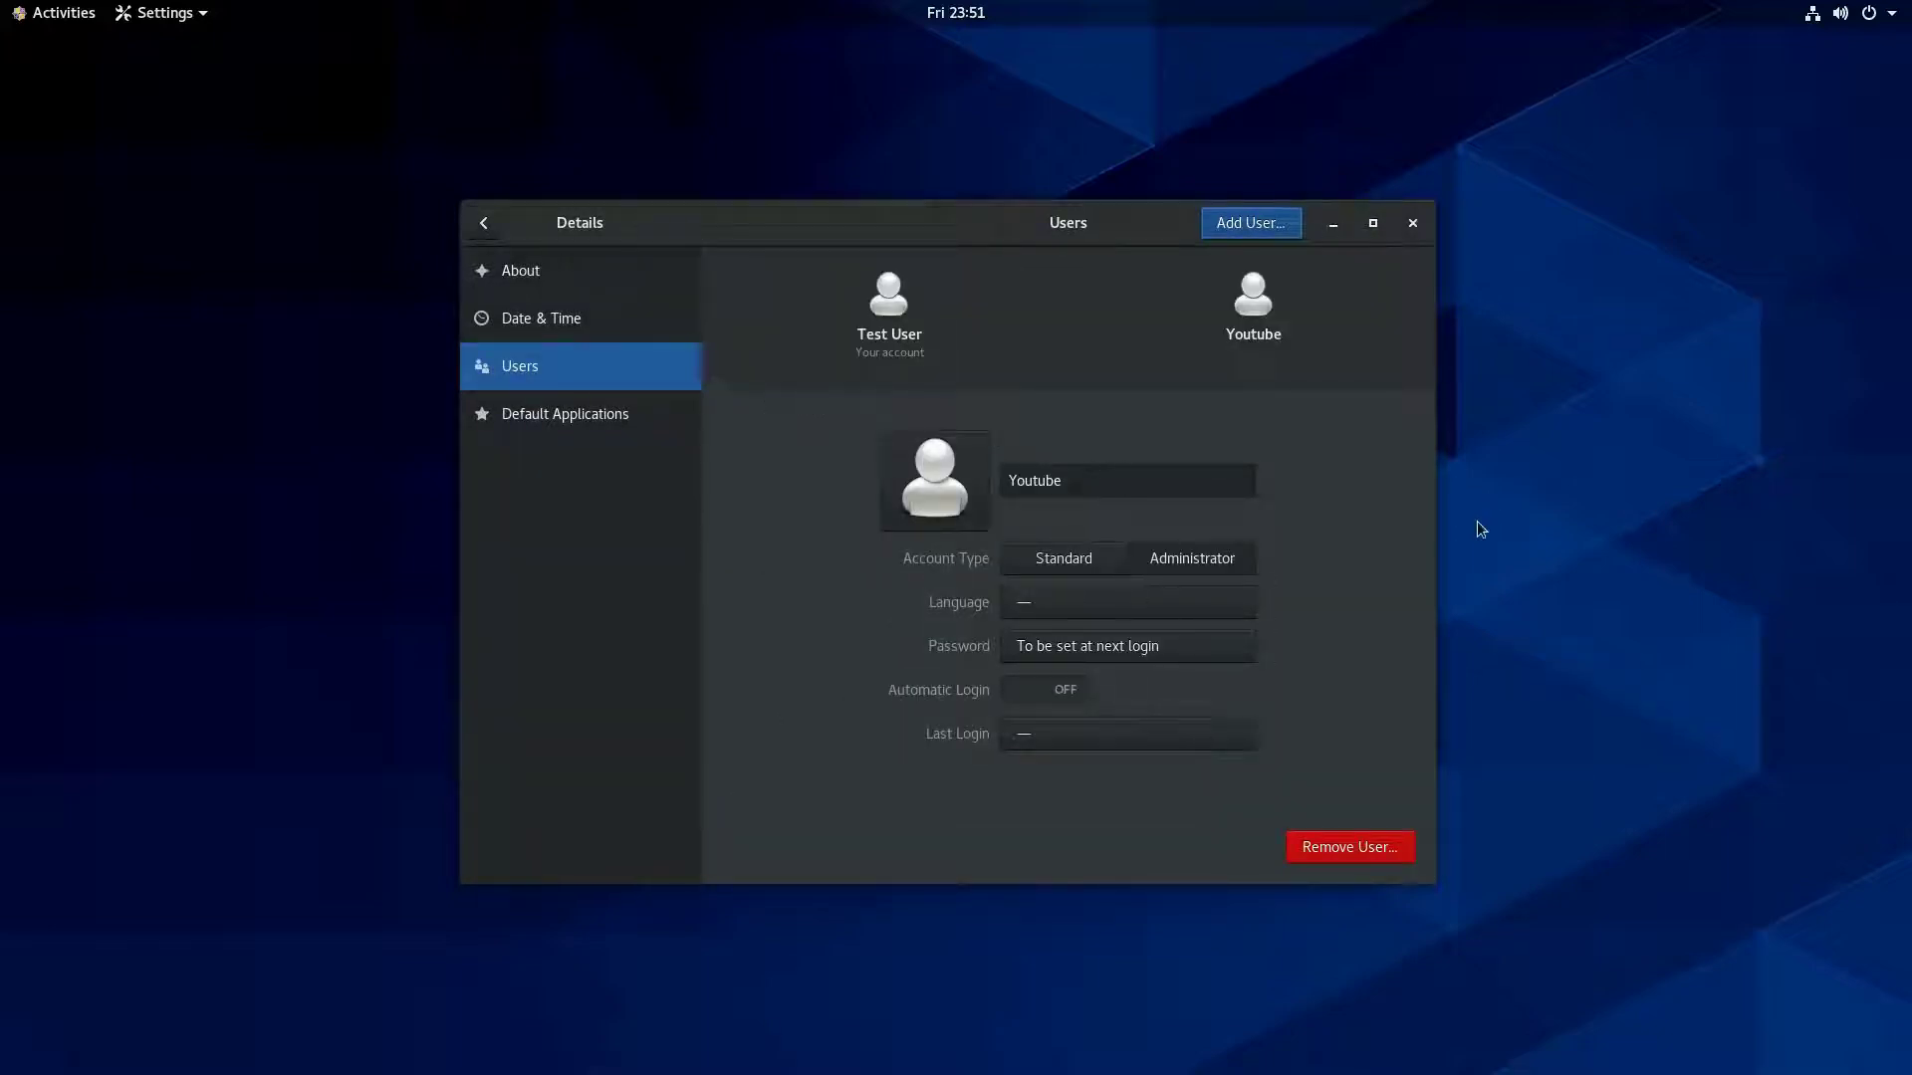
Compare the Youtube and Test User account details, then close Settings.
{"action": "left_click", "coordinate": [1243, 310]}
{"action": "left_click", "coordinate": [892, 333]}
{"action": "left_click", "coordinate": [1235, 356]}
{"action": "left_click", "coordinate": [877, 306]}
{"action": "left_click", "coordinate": [1250, 358]}
{"action": "left_click", "coordinate": [1413, 223]}
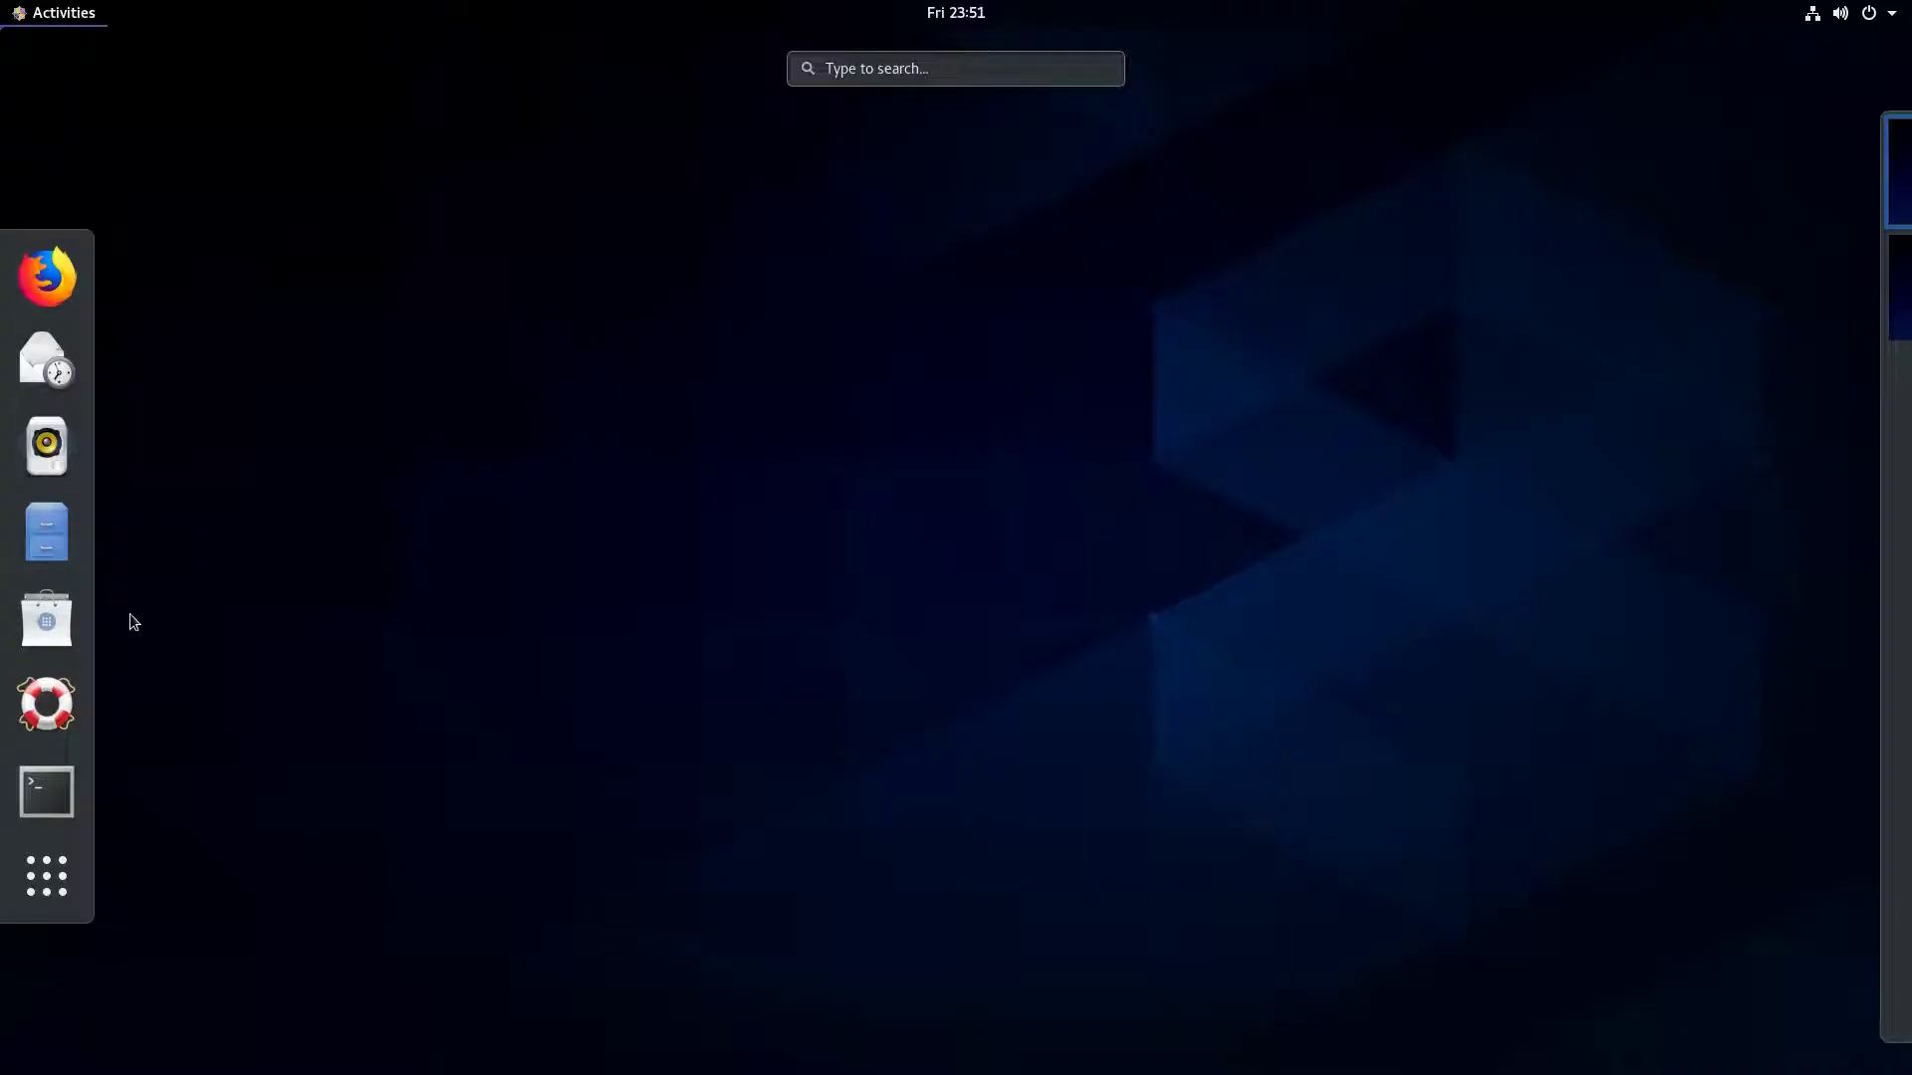
Launch the Fonts viewer from the Utilities folder in the app grid.
{"action": "left_click", "coordinate": [64, 864]}
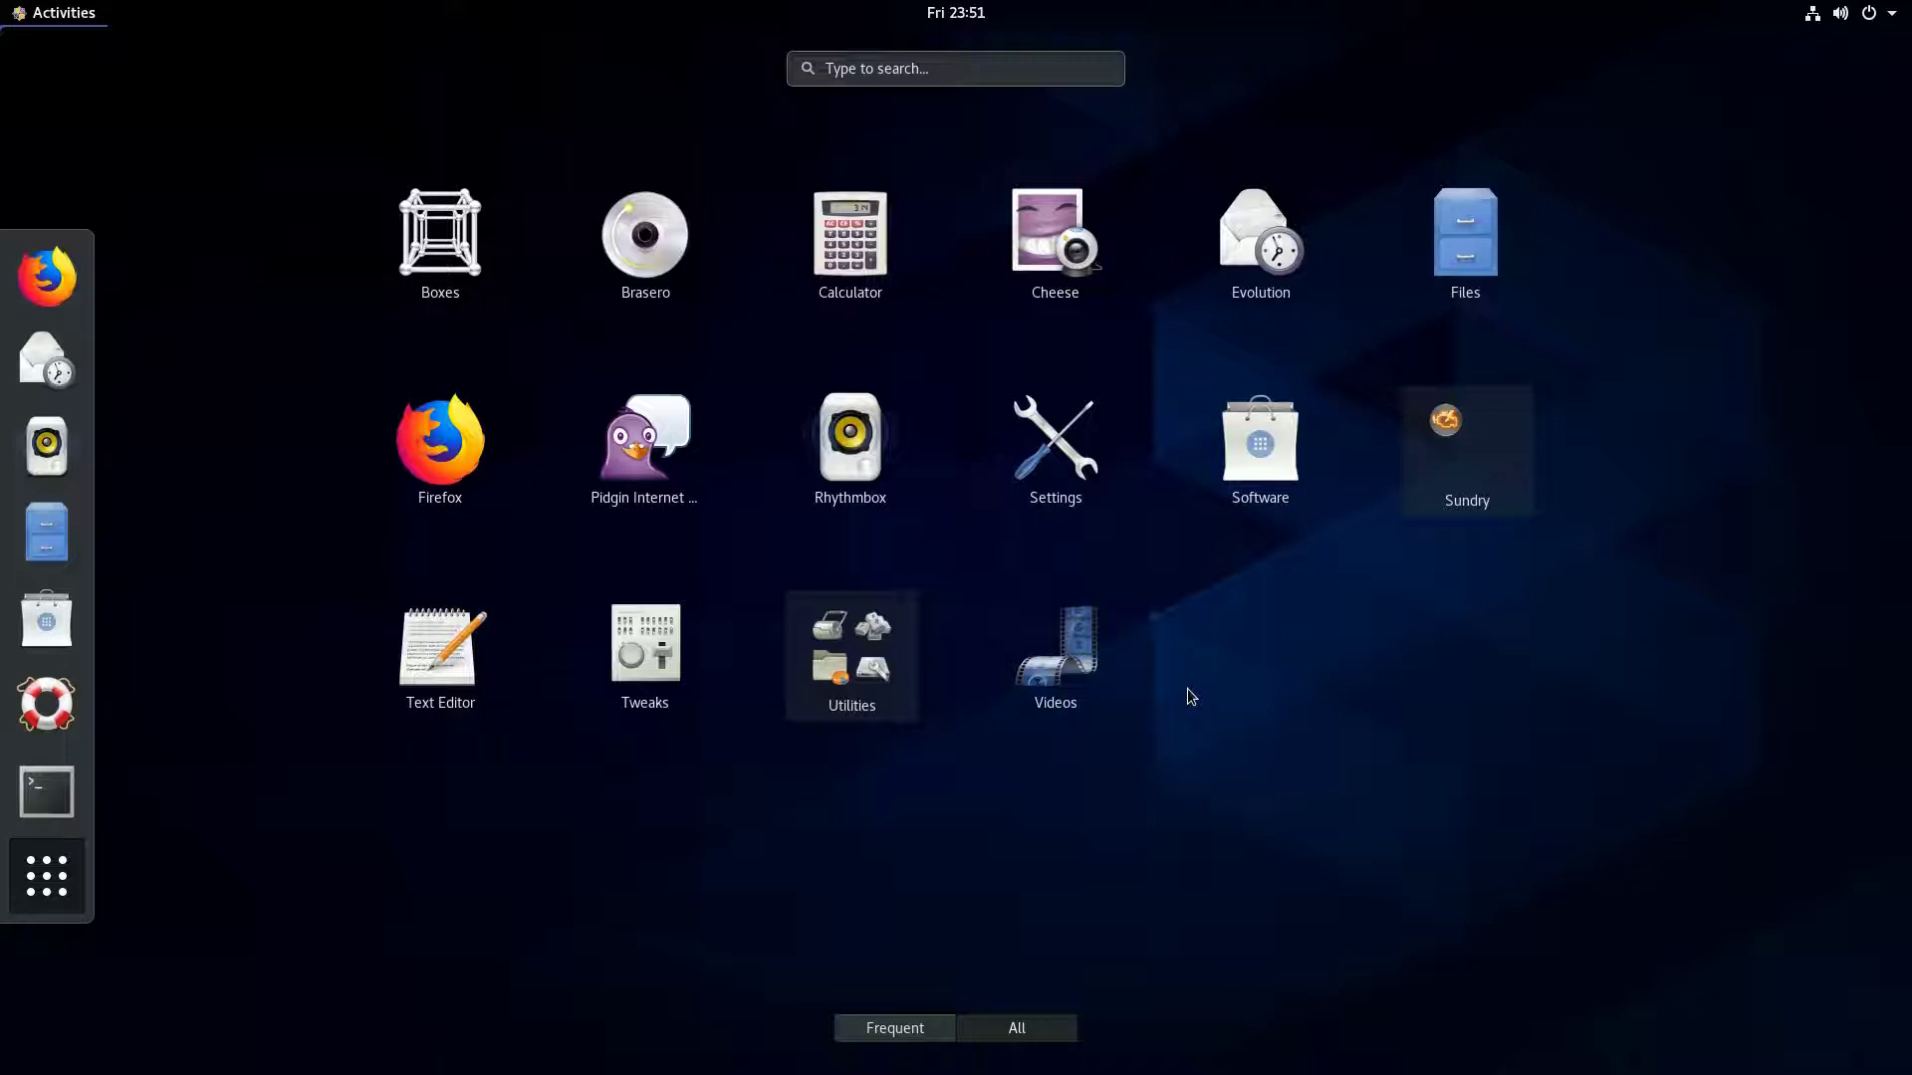
{"action": "left_click", "coordinate": [890, 673]}
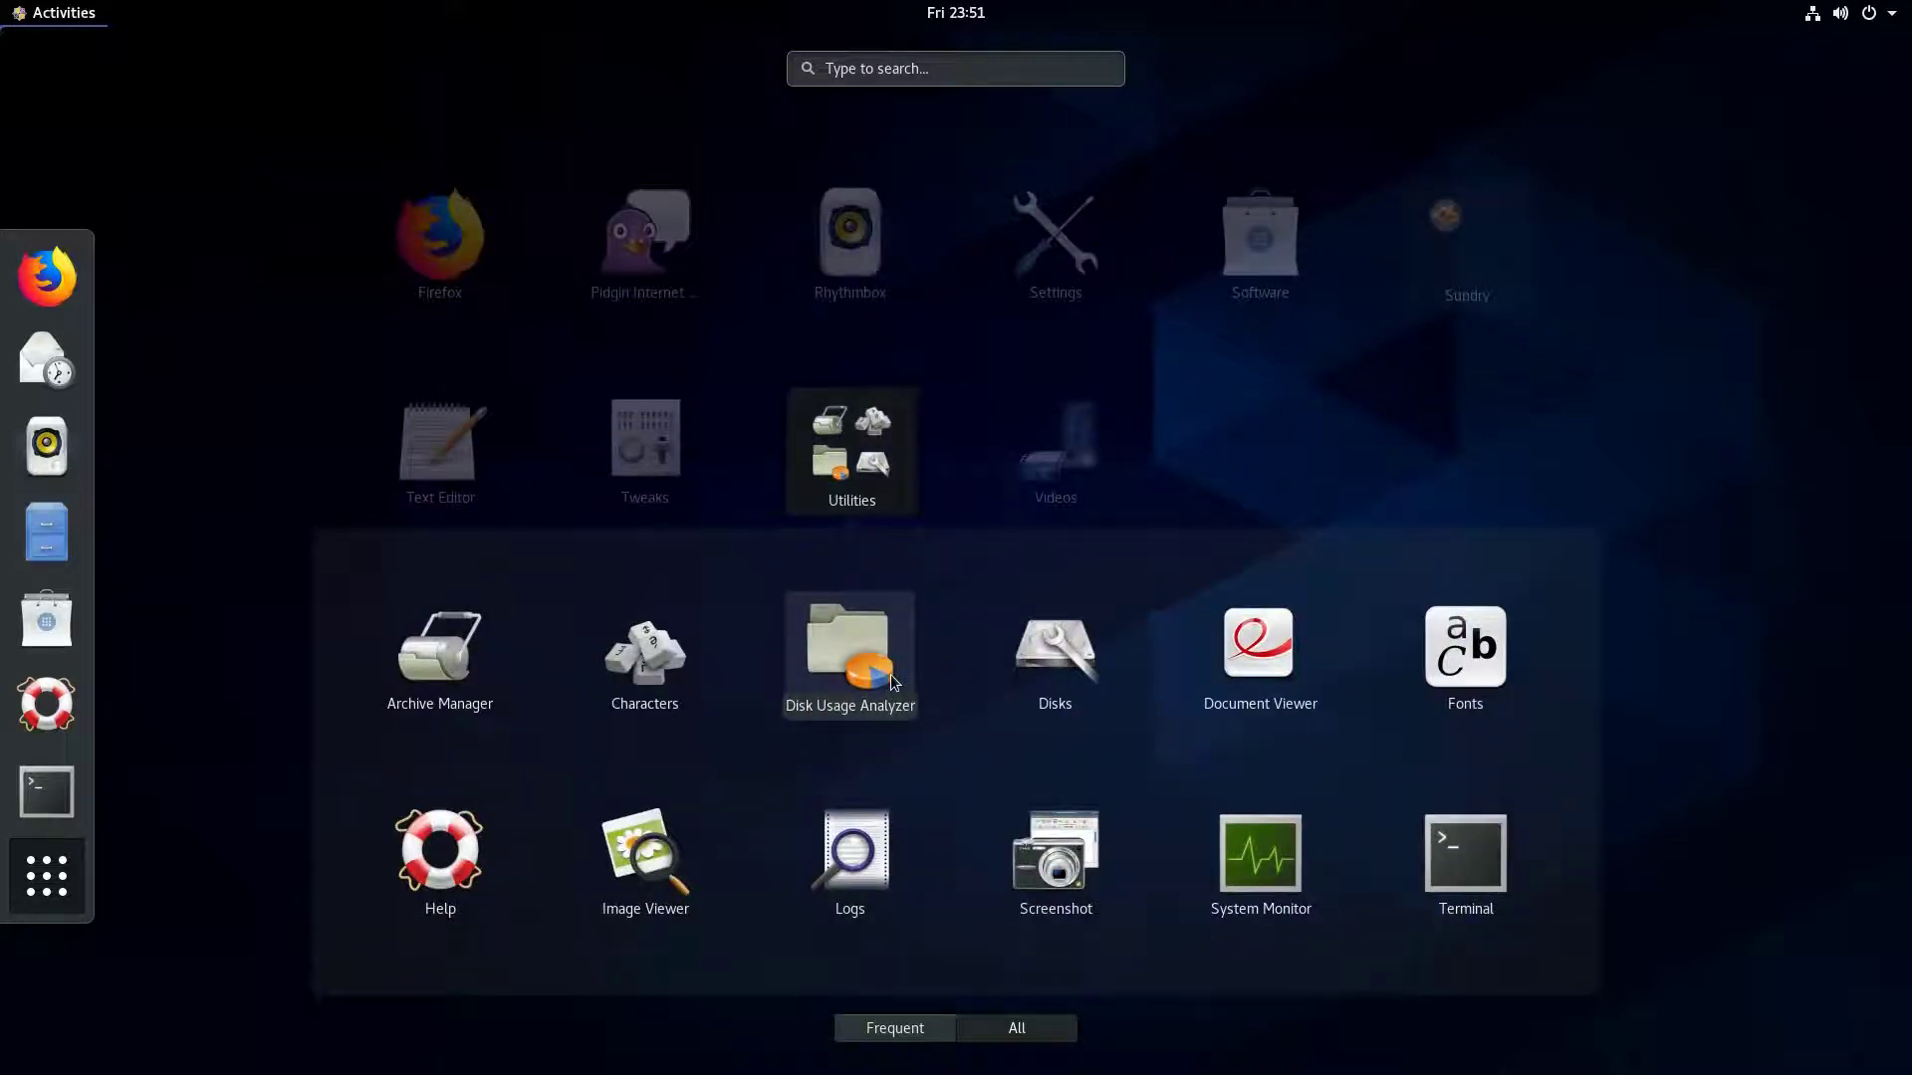
{"action": "left_click", "coordinate": [1143, 511]}
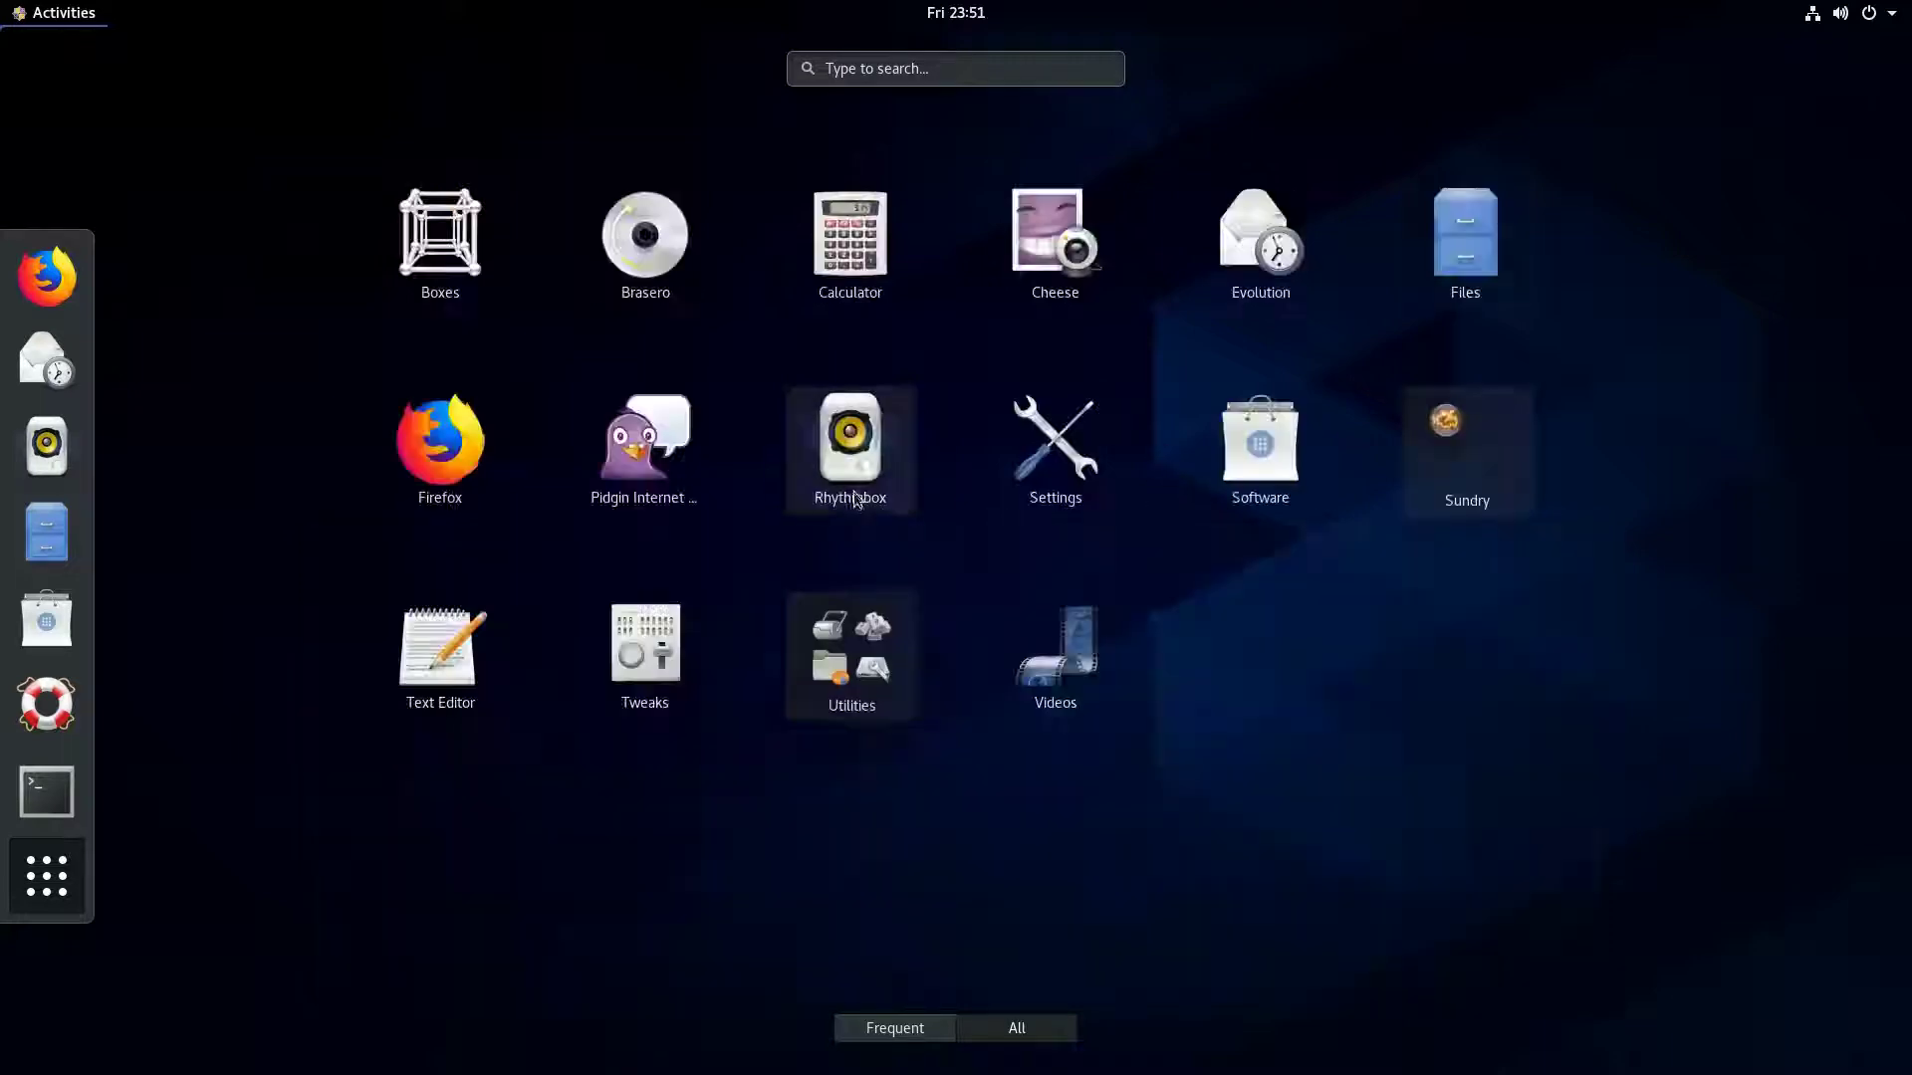
{"action": "left_click", "coordinate": [909, 706]}
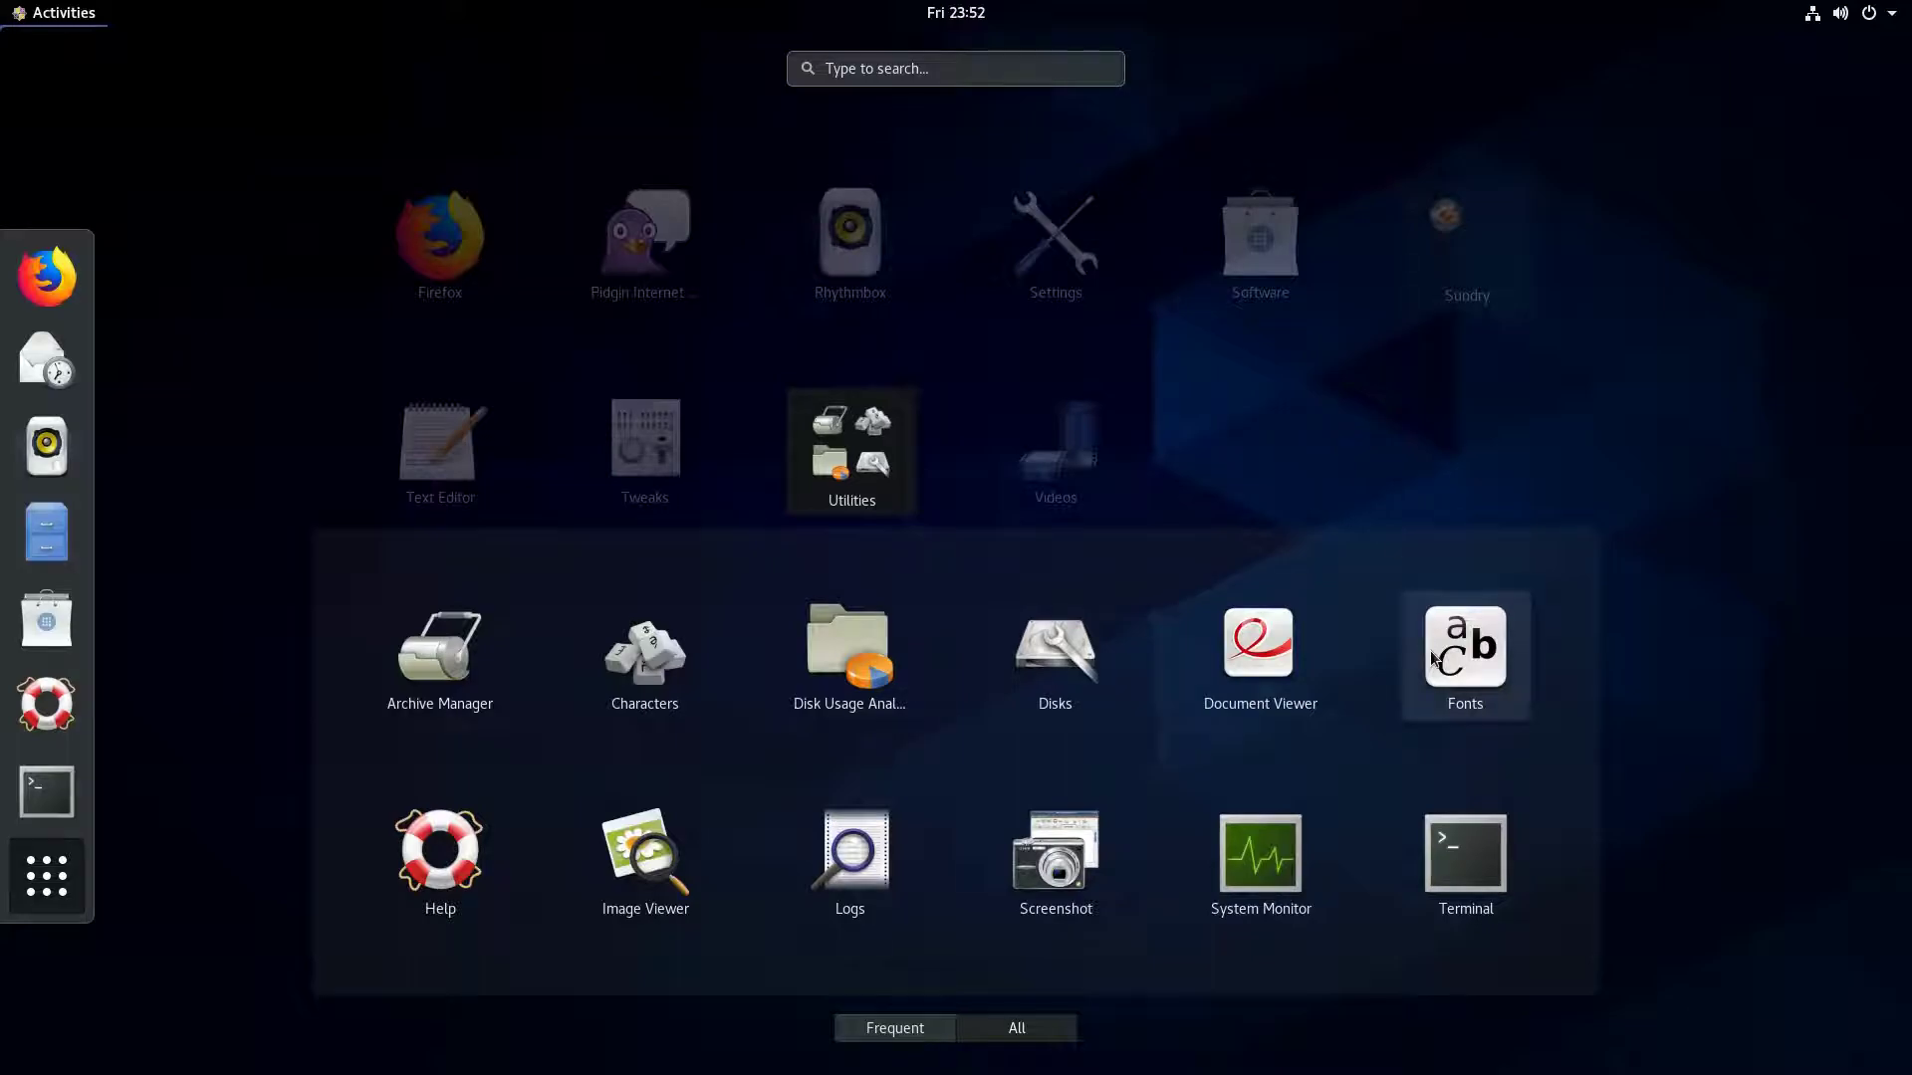
{"action": "left_click", "coordinate": [1464, 647]}
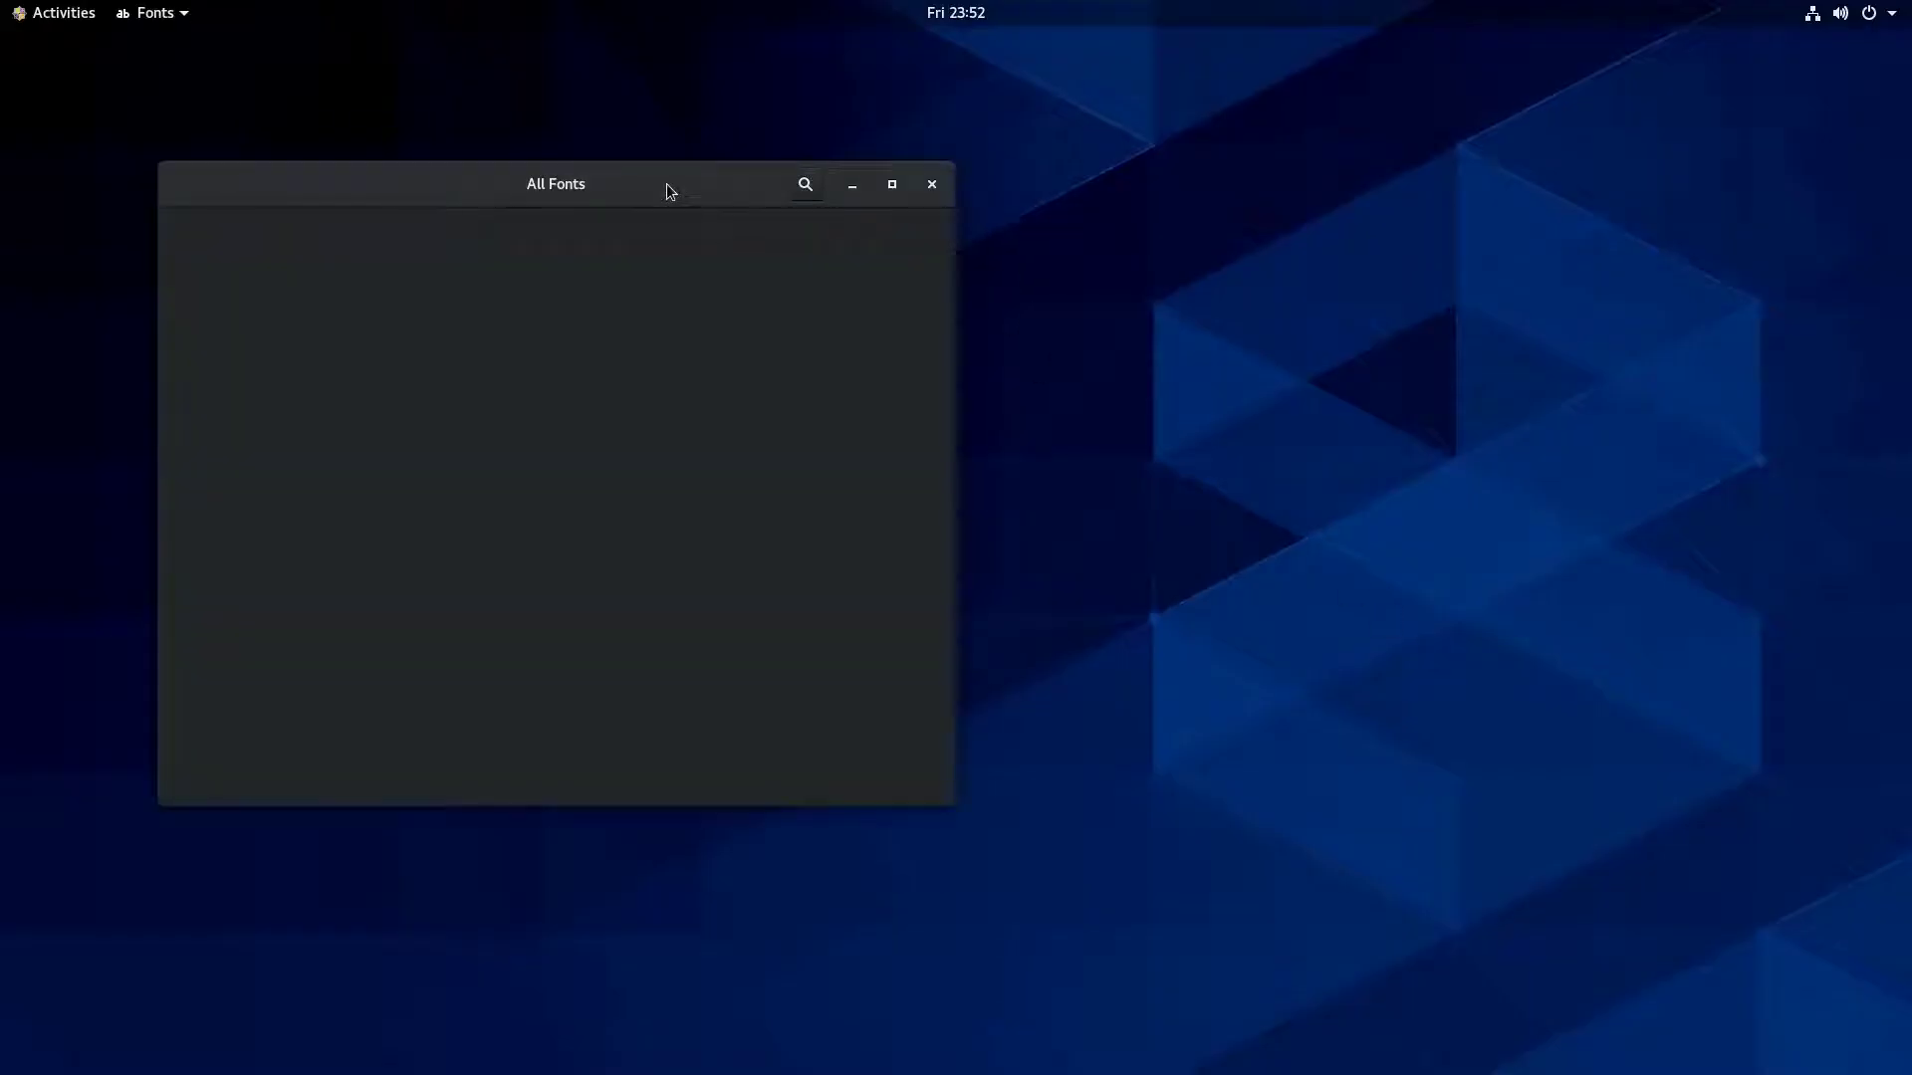
Center the All Fonts window on screen and briefly toggle the font search.
{"action": "left_click_drag", "start_coordinate": [666, 183], "coordinate": [1188, 192]}
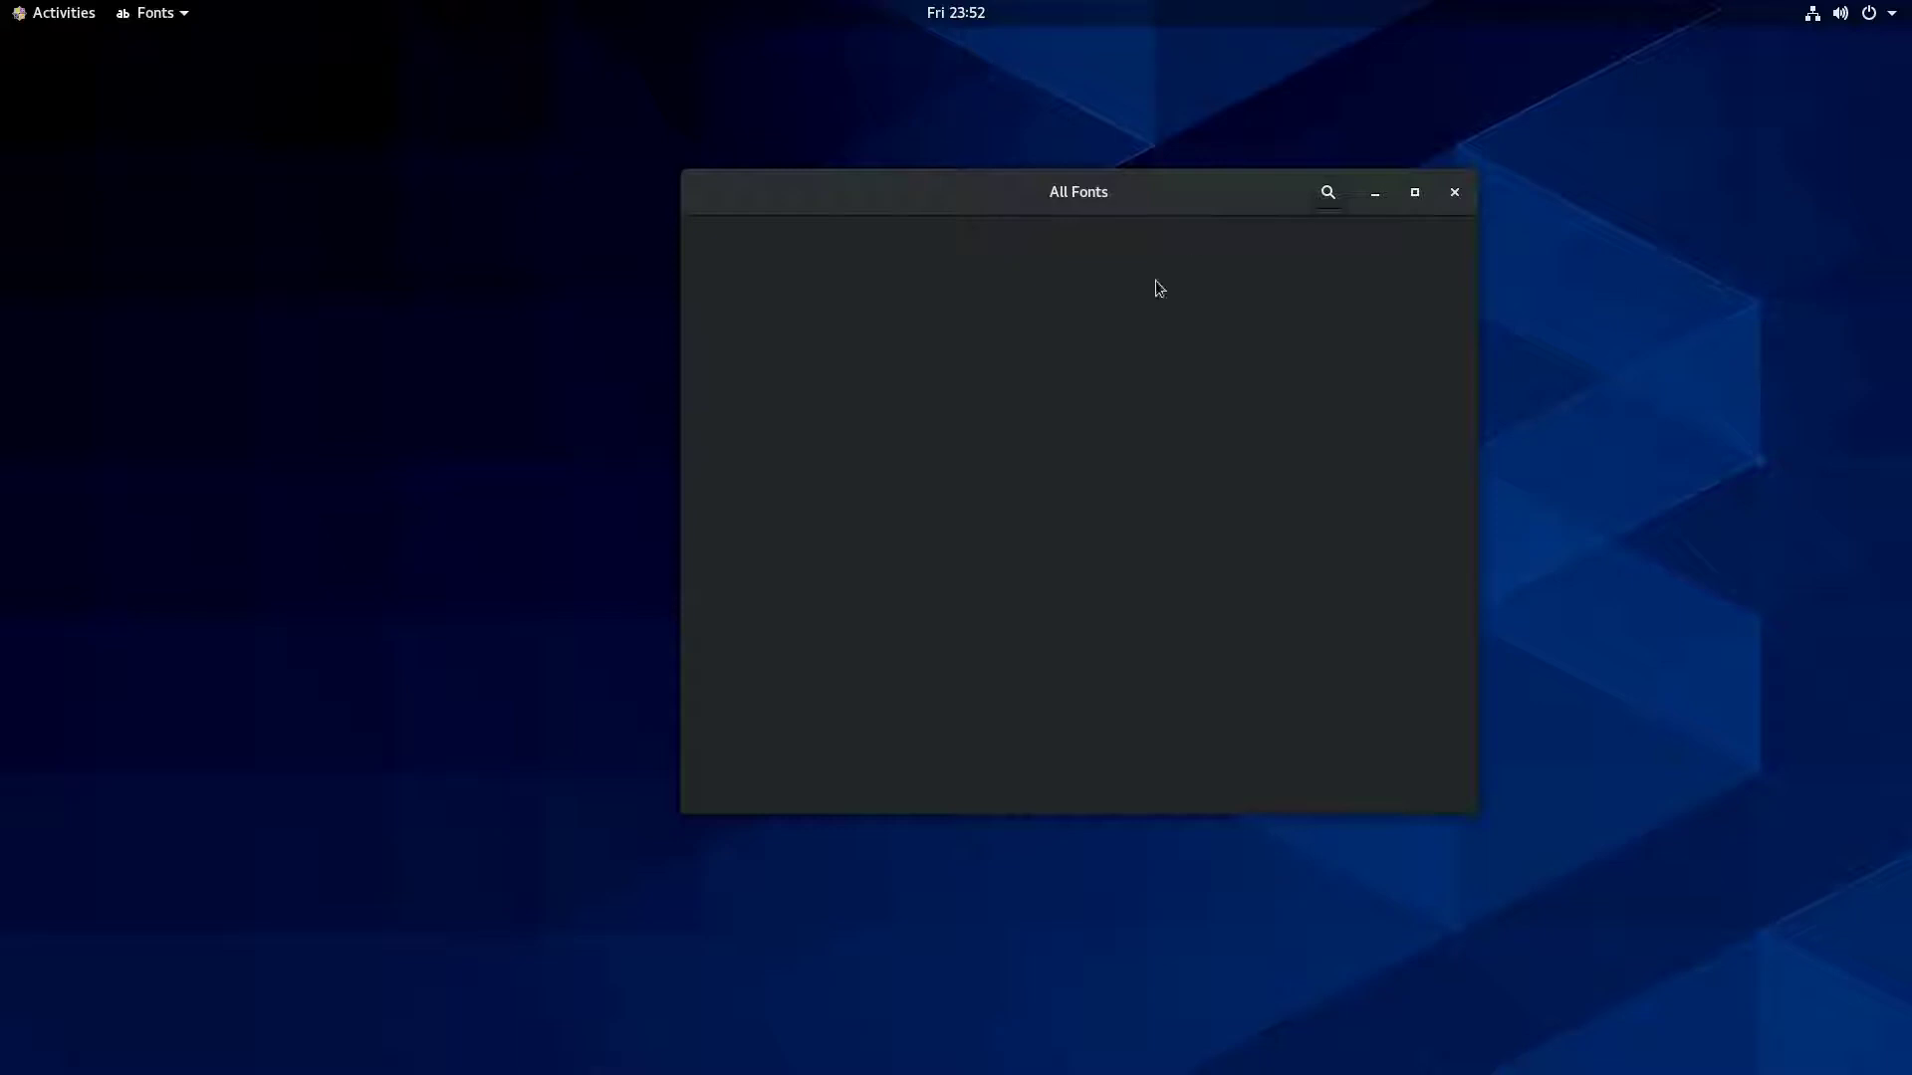
{"action": "left_click_drag", "start_coordinate": [1183, 201], "coordinate": [1083, 244]}
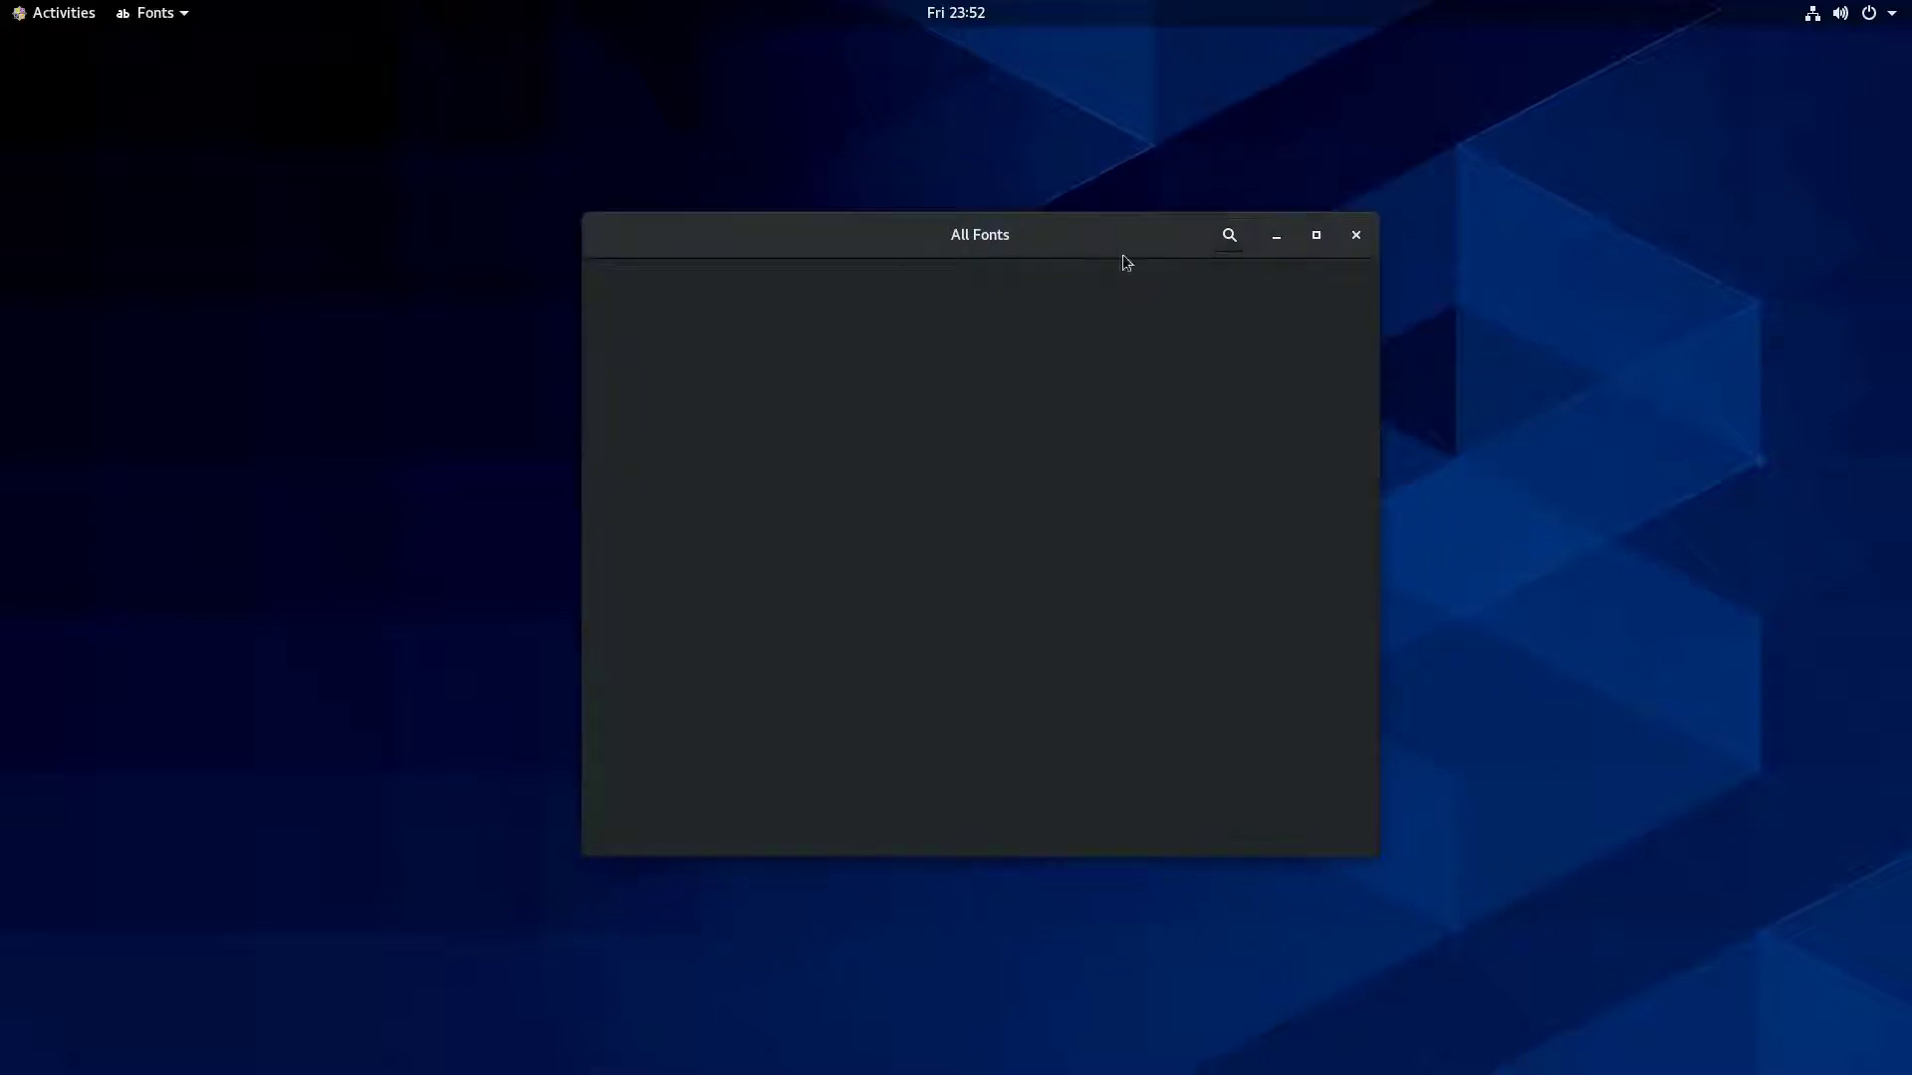
{"action": "left_click", "coordinate": [1229, 239]}
{"action": "left_click", "coordinate": [1230, 237]}
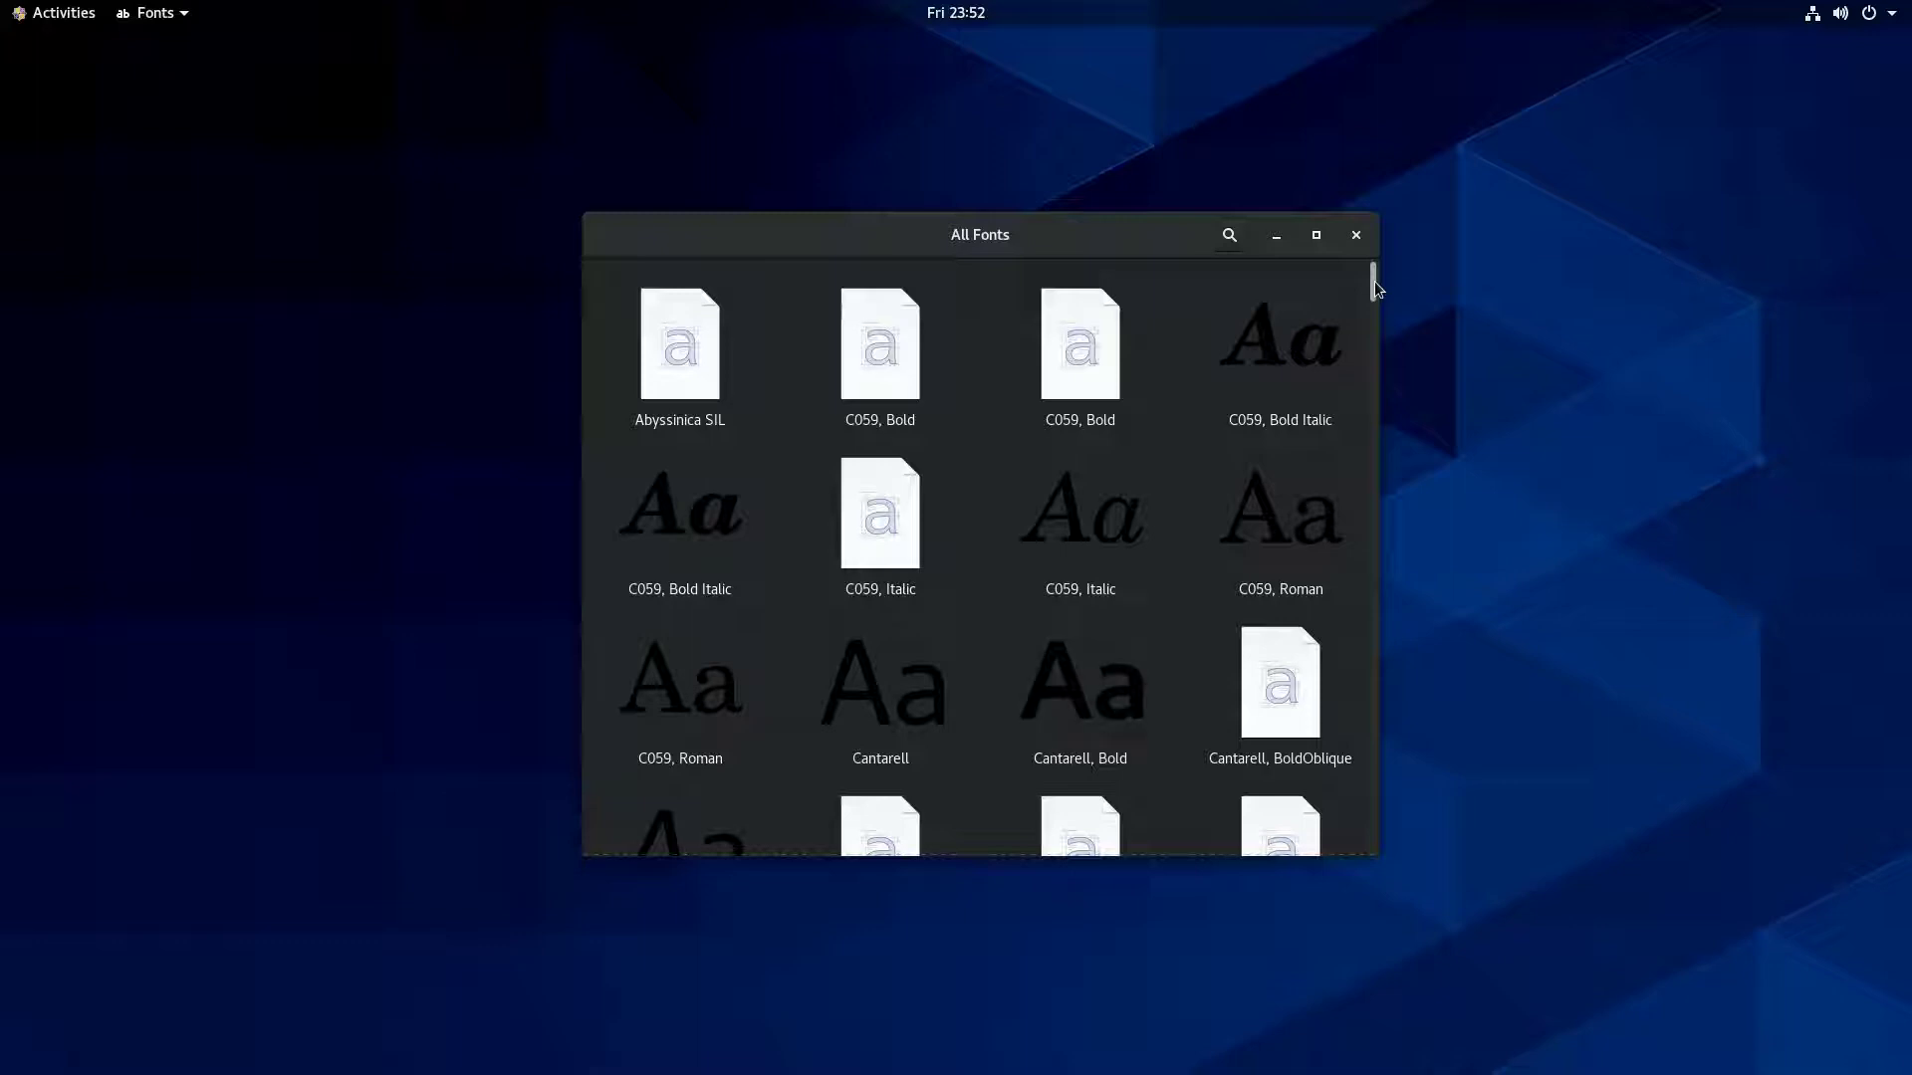
Scroll the All Fonts grid from Abyssinica SIL down to Waree and Z003 Medium Italic.
{"action": "scroll", "coordinate": [1374, 290], "scroll_direction": "down", "scroll_amount": 1}
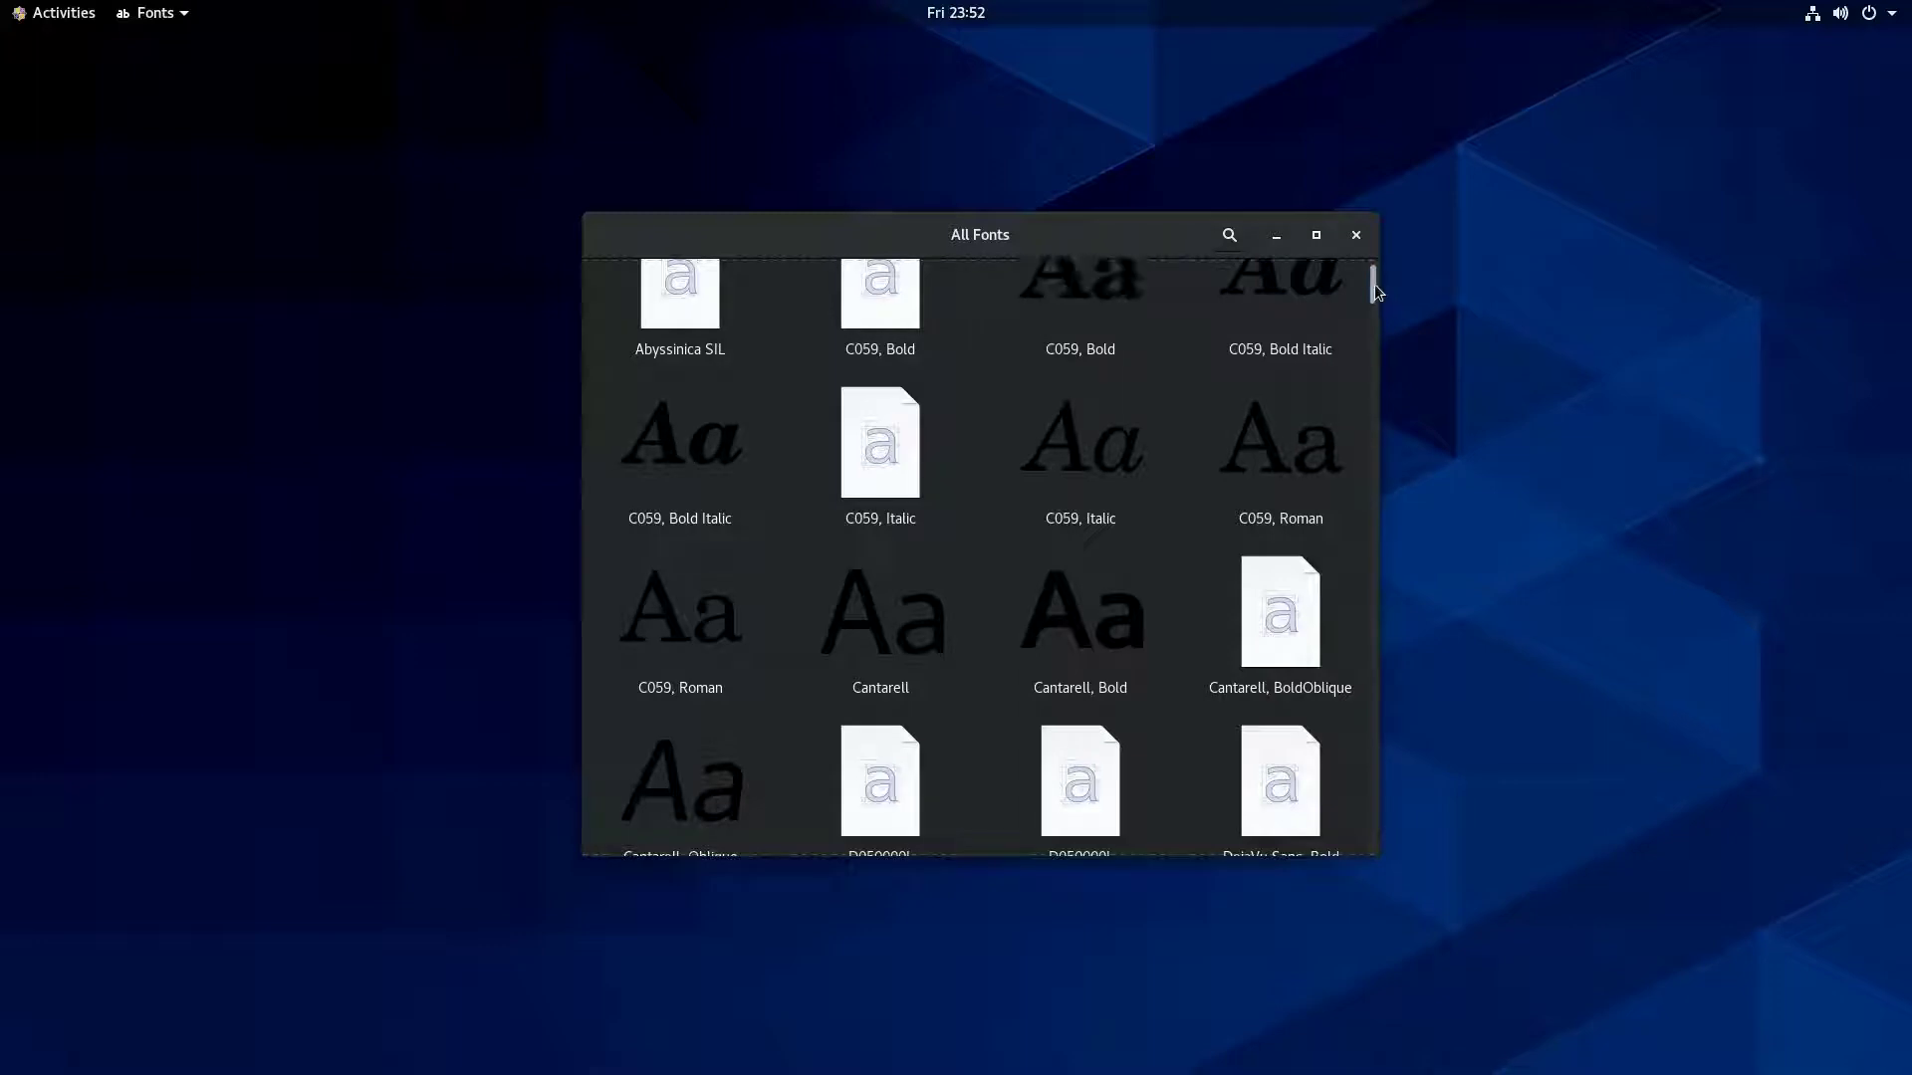
{"action": "scroll", "coordinate": [1372, 291], "scroll_direction": "down", "scroll_amount": 1}
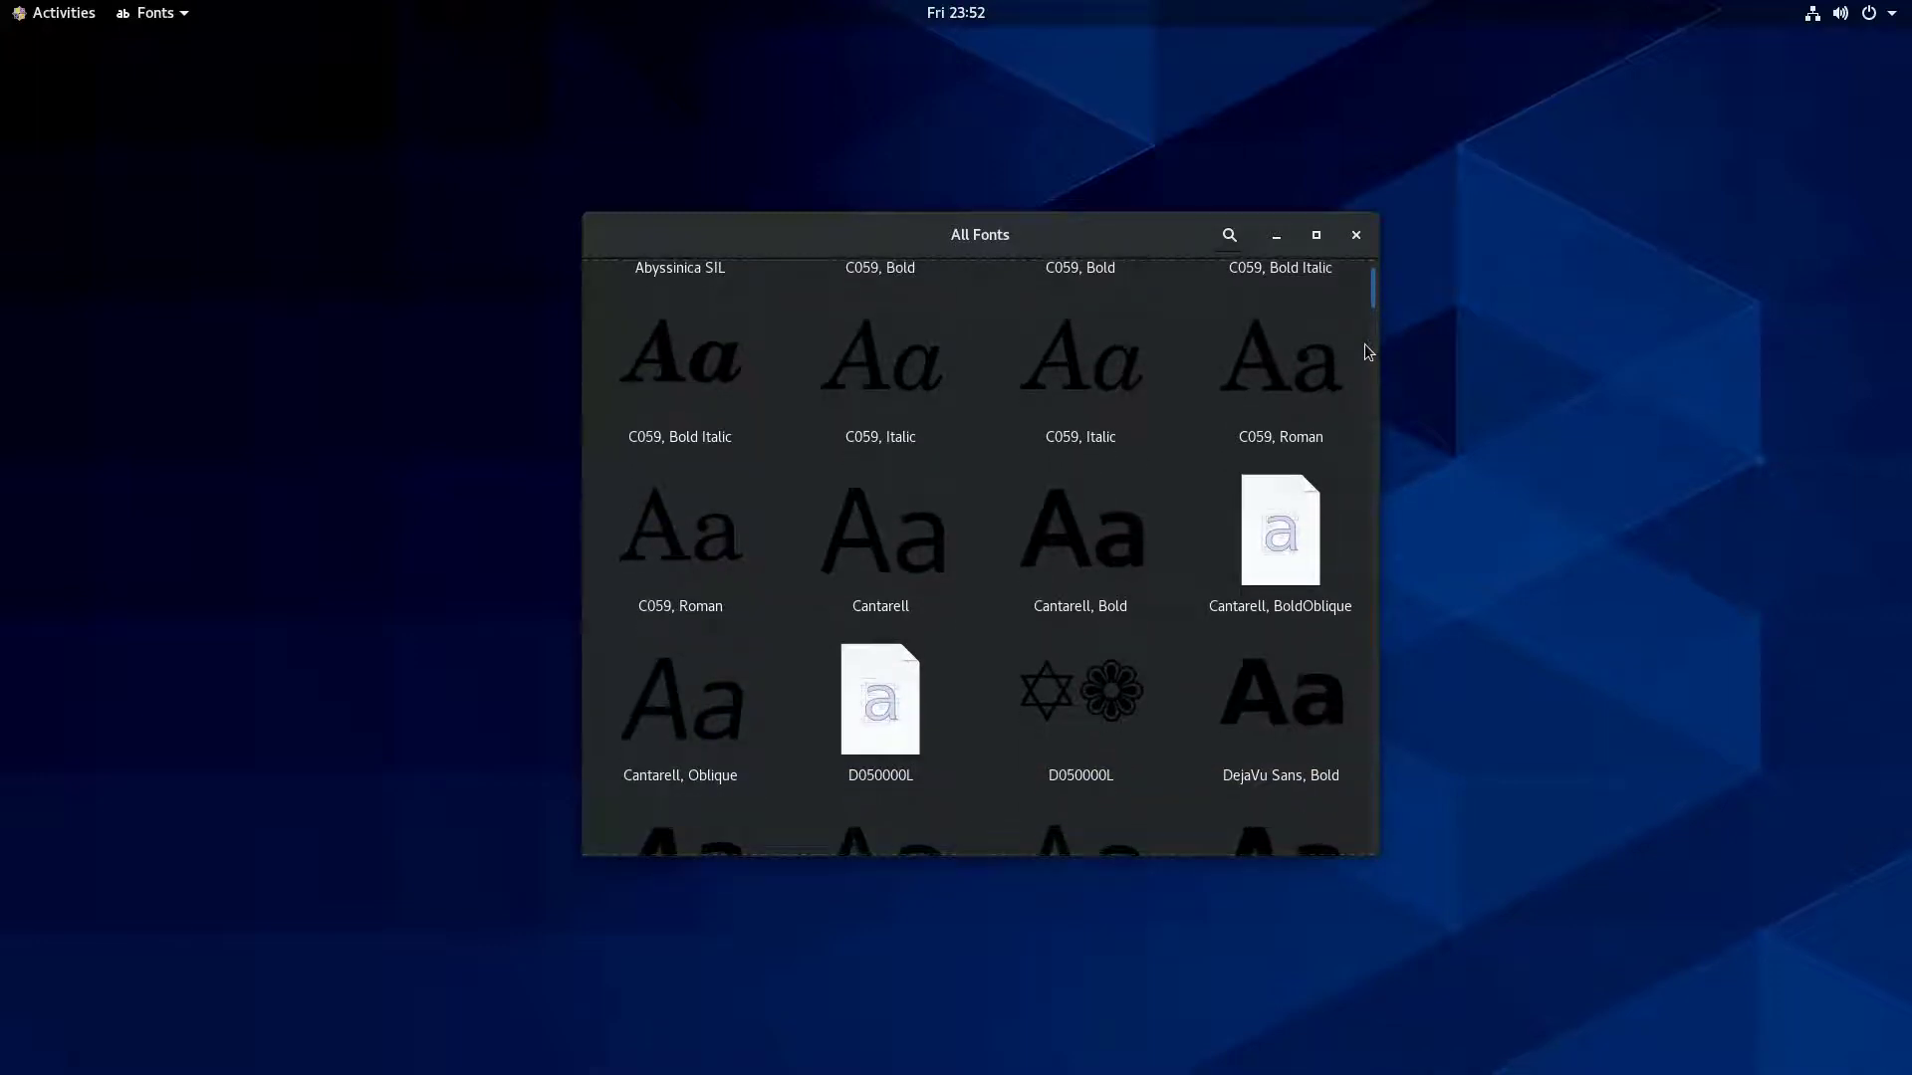
{"action": "scroll", "coordinate": [1354, 358], "scroll_direction": "down", "scroll_amount": 1}
{"action": "scroll", "coordinate": [1352, 388], "scroll_direction": "down", "scroll_amount": 1}
{"action": "scroll", "coordinate": [1360, 423], "scroll_direction": "down", "scroll_amount": 1}
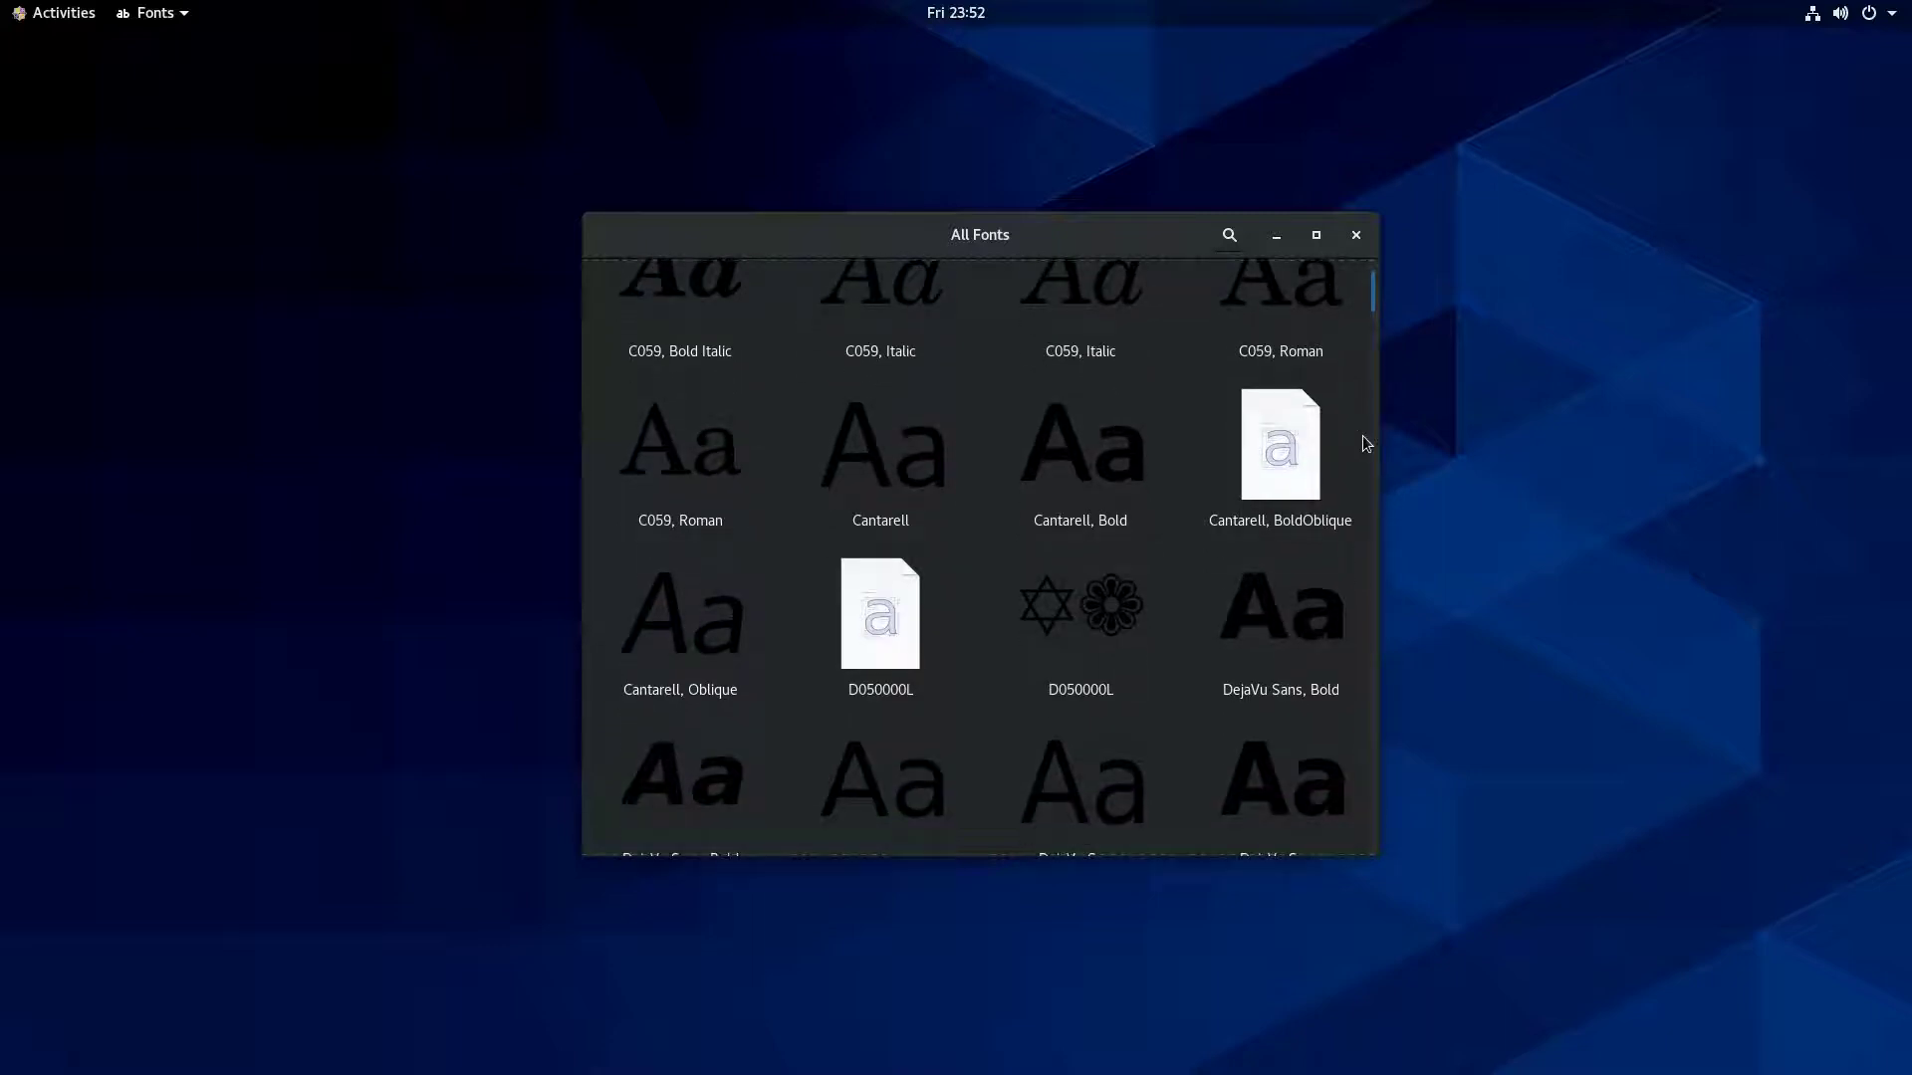
{"action": "left_click", "coordinate": [1368, 333]}
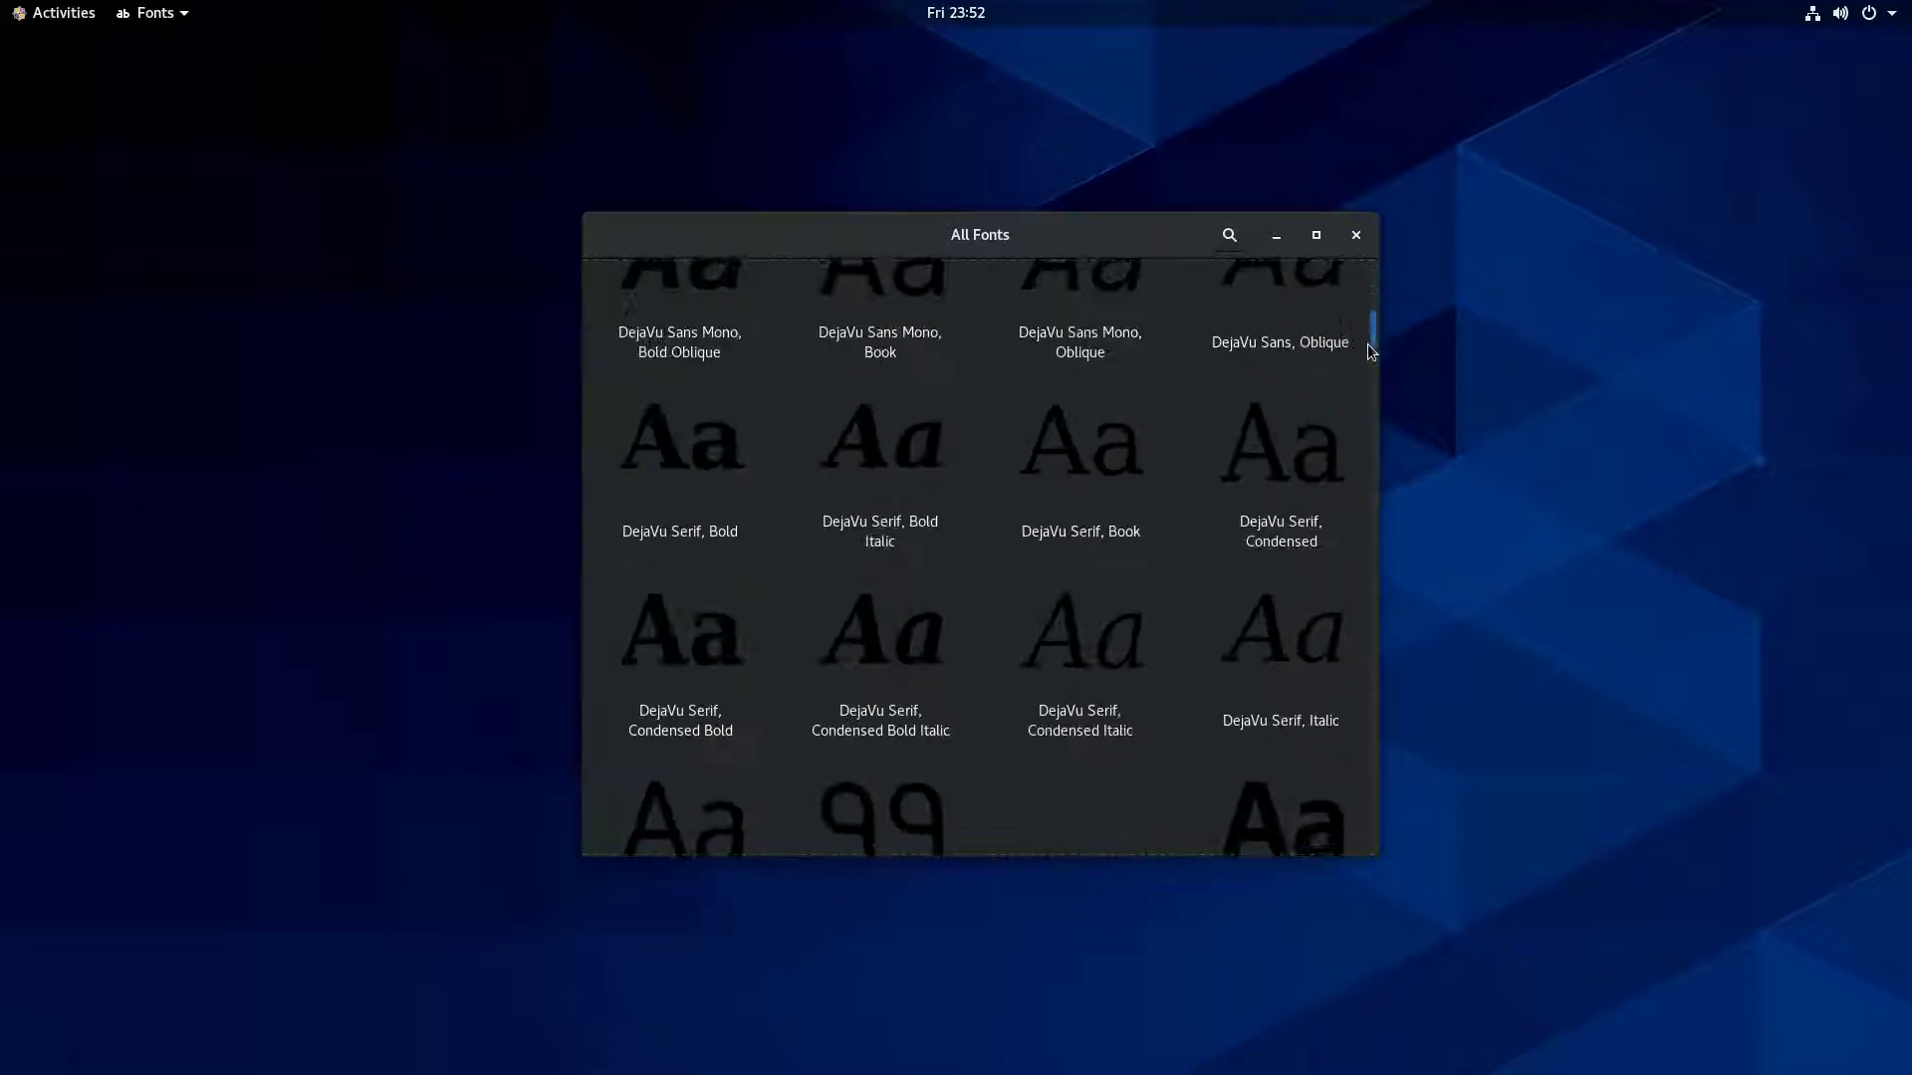
{"action": "scroll", "coordinate": [1366, 378], "scroll_direction": "down", "scroll_amount": 5}
{"action": "scroll", "coordinate": [1364, 487], "scroll_direction": "down", "scroll_amount": 10}
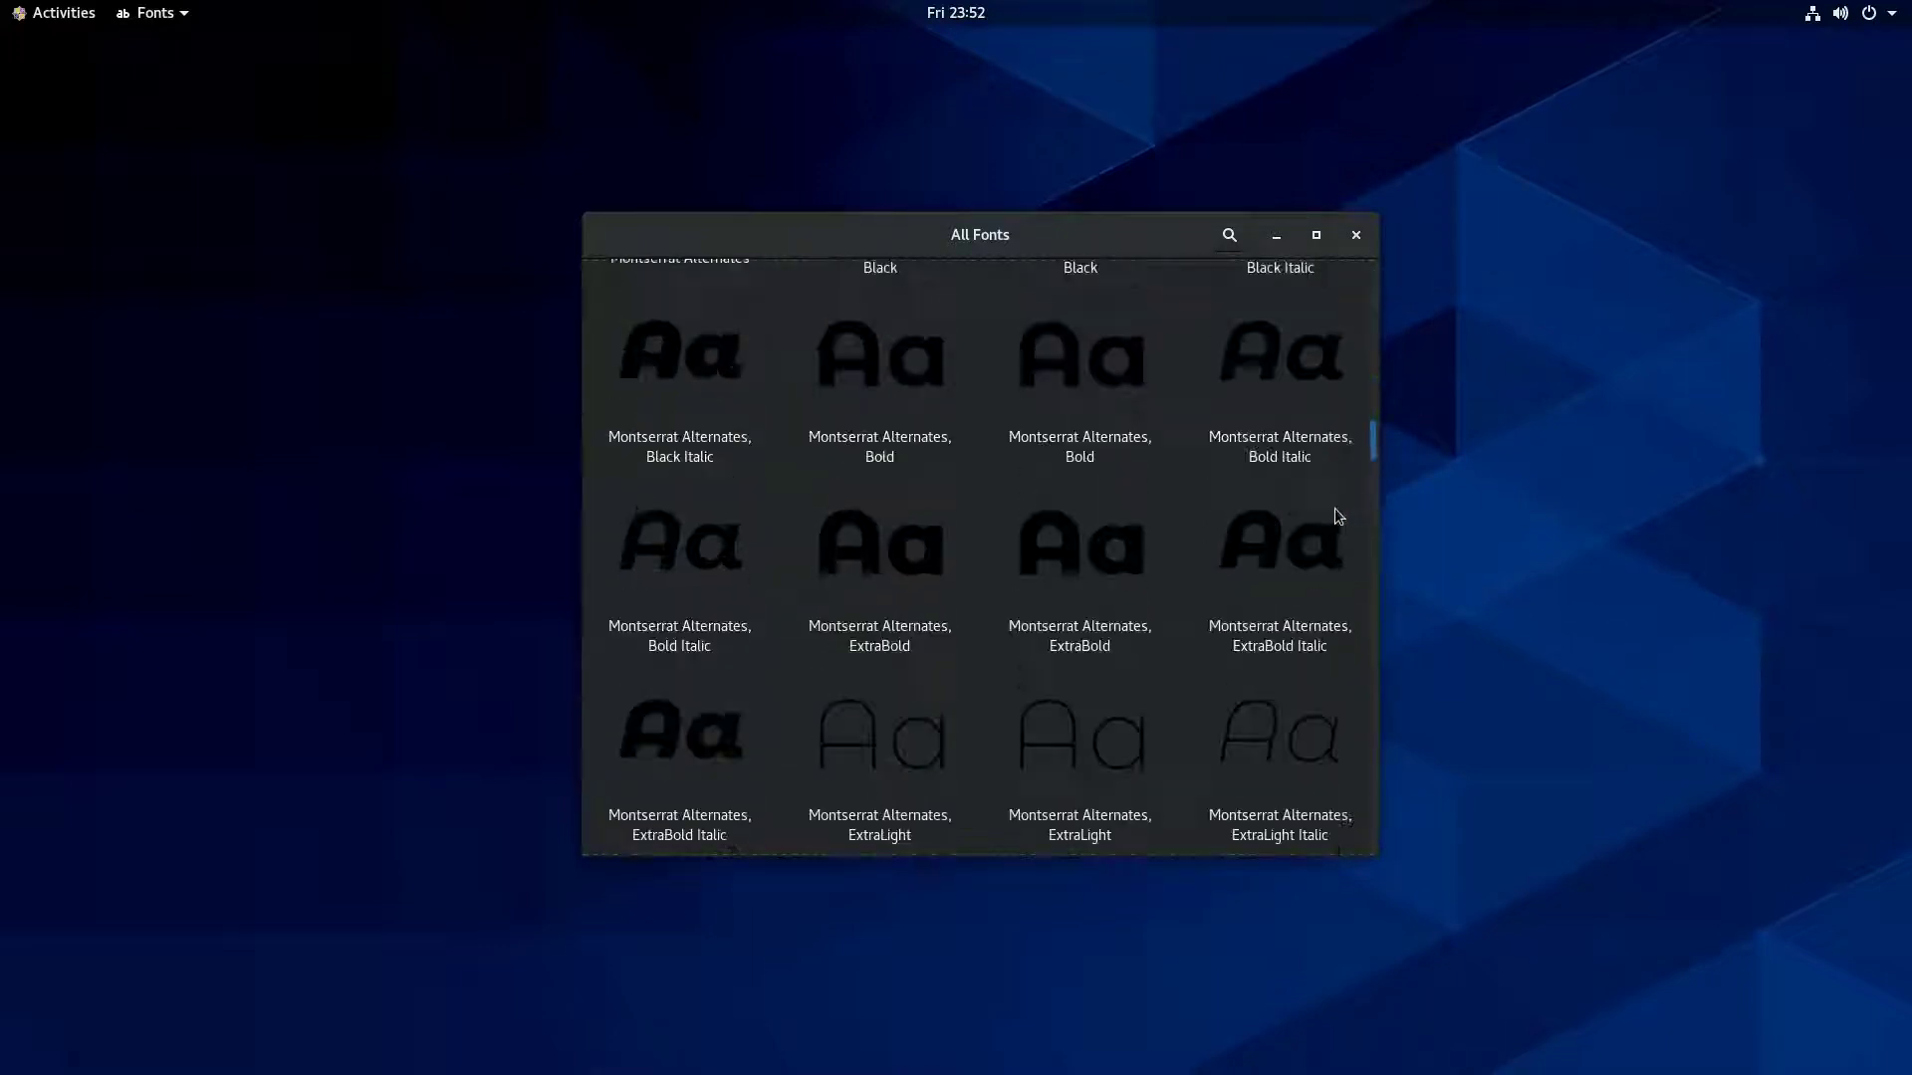
{"action": "scroll", "coordinate": [1340, 595], "scroll_direction": "down", "scroll_amount": 15}
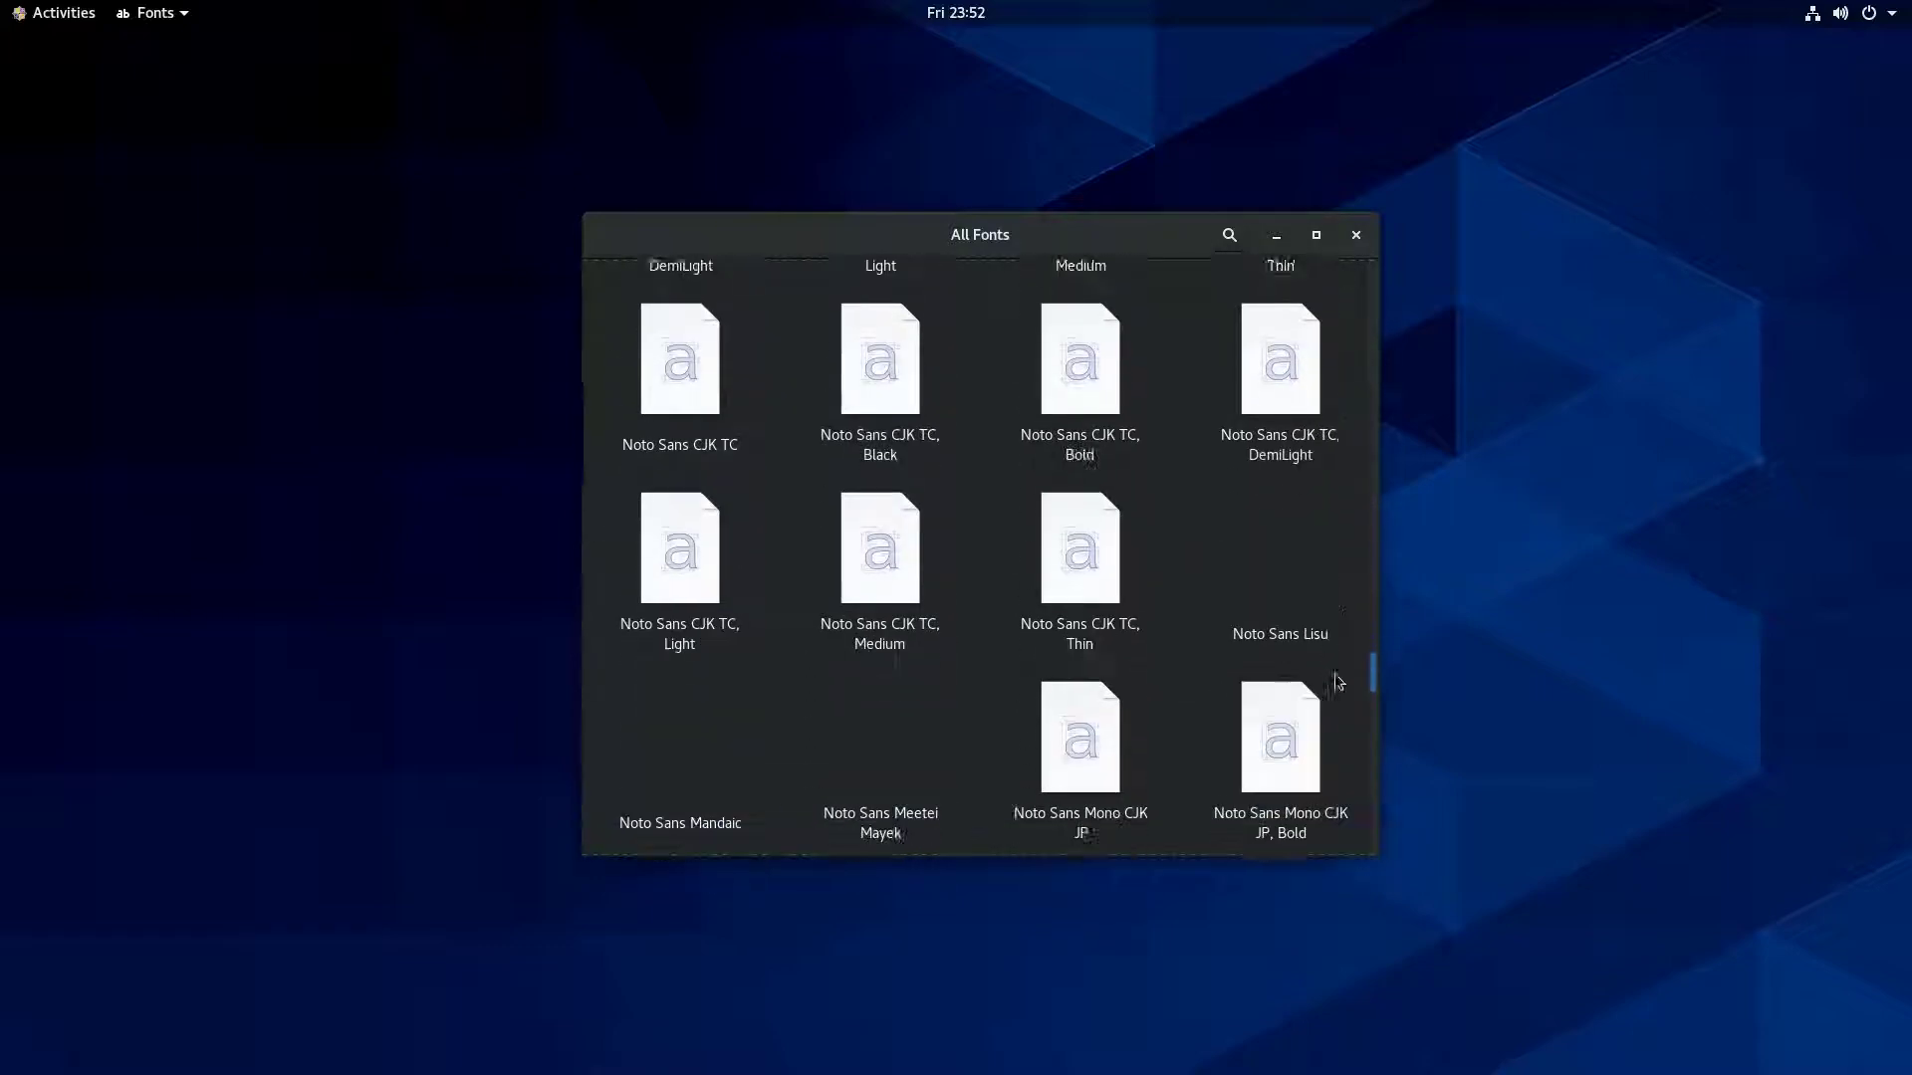
{"action": "scroll", "coordinate": [1346, 685], "scroll_direction": "down", "scroll_amount": 15}
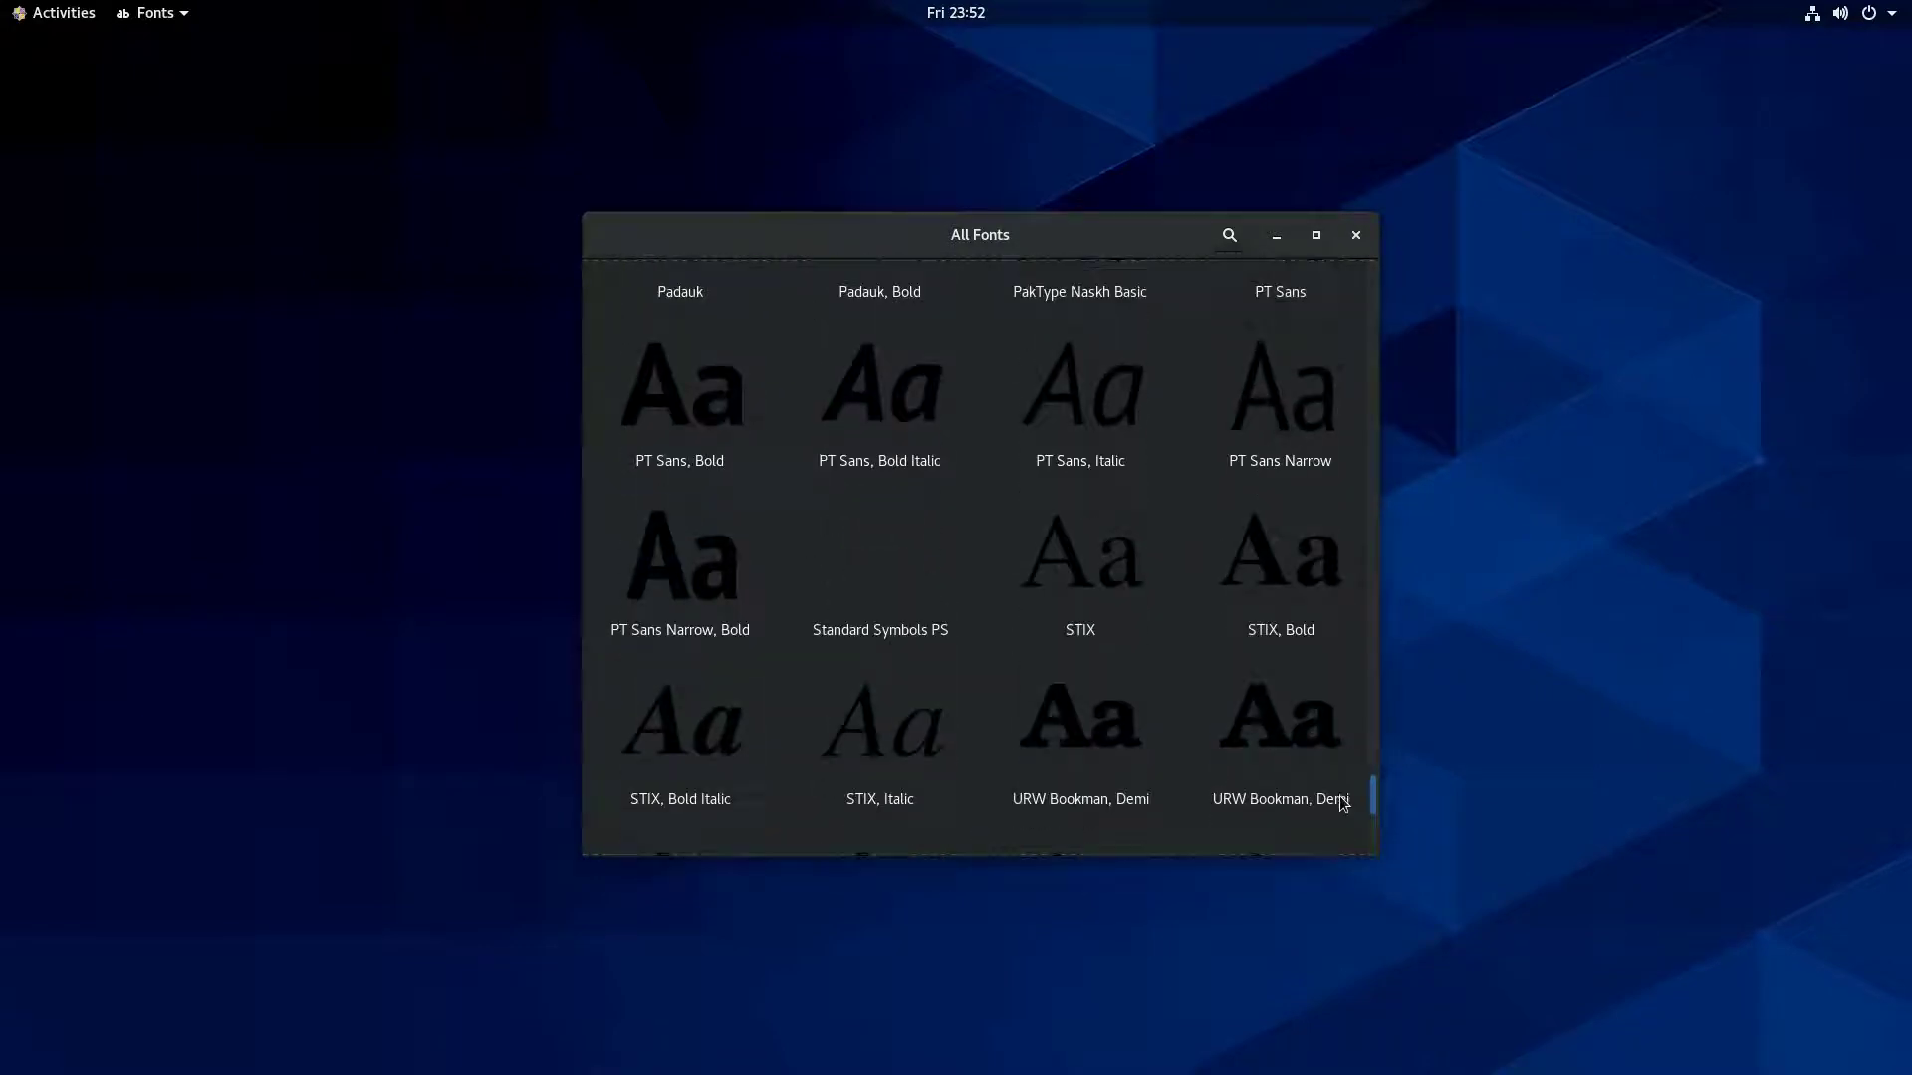
{"action": "scroll", "coordinate": [1334, 816], "scroll_direction": "down", "scroll_amount": 5}
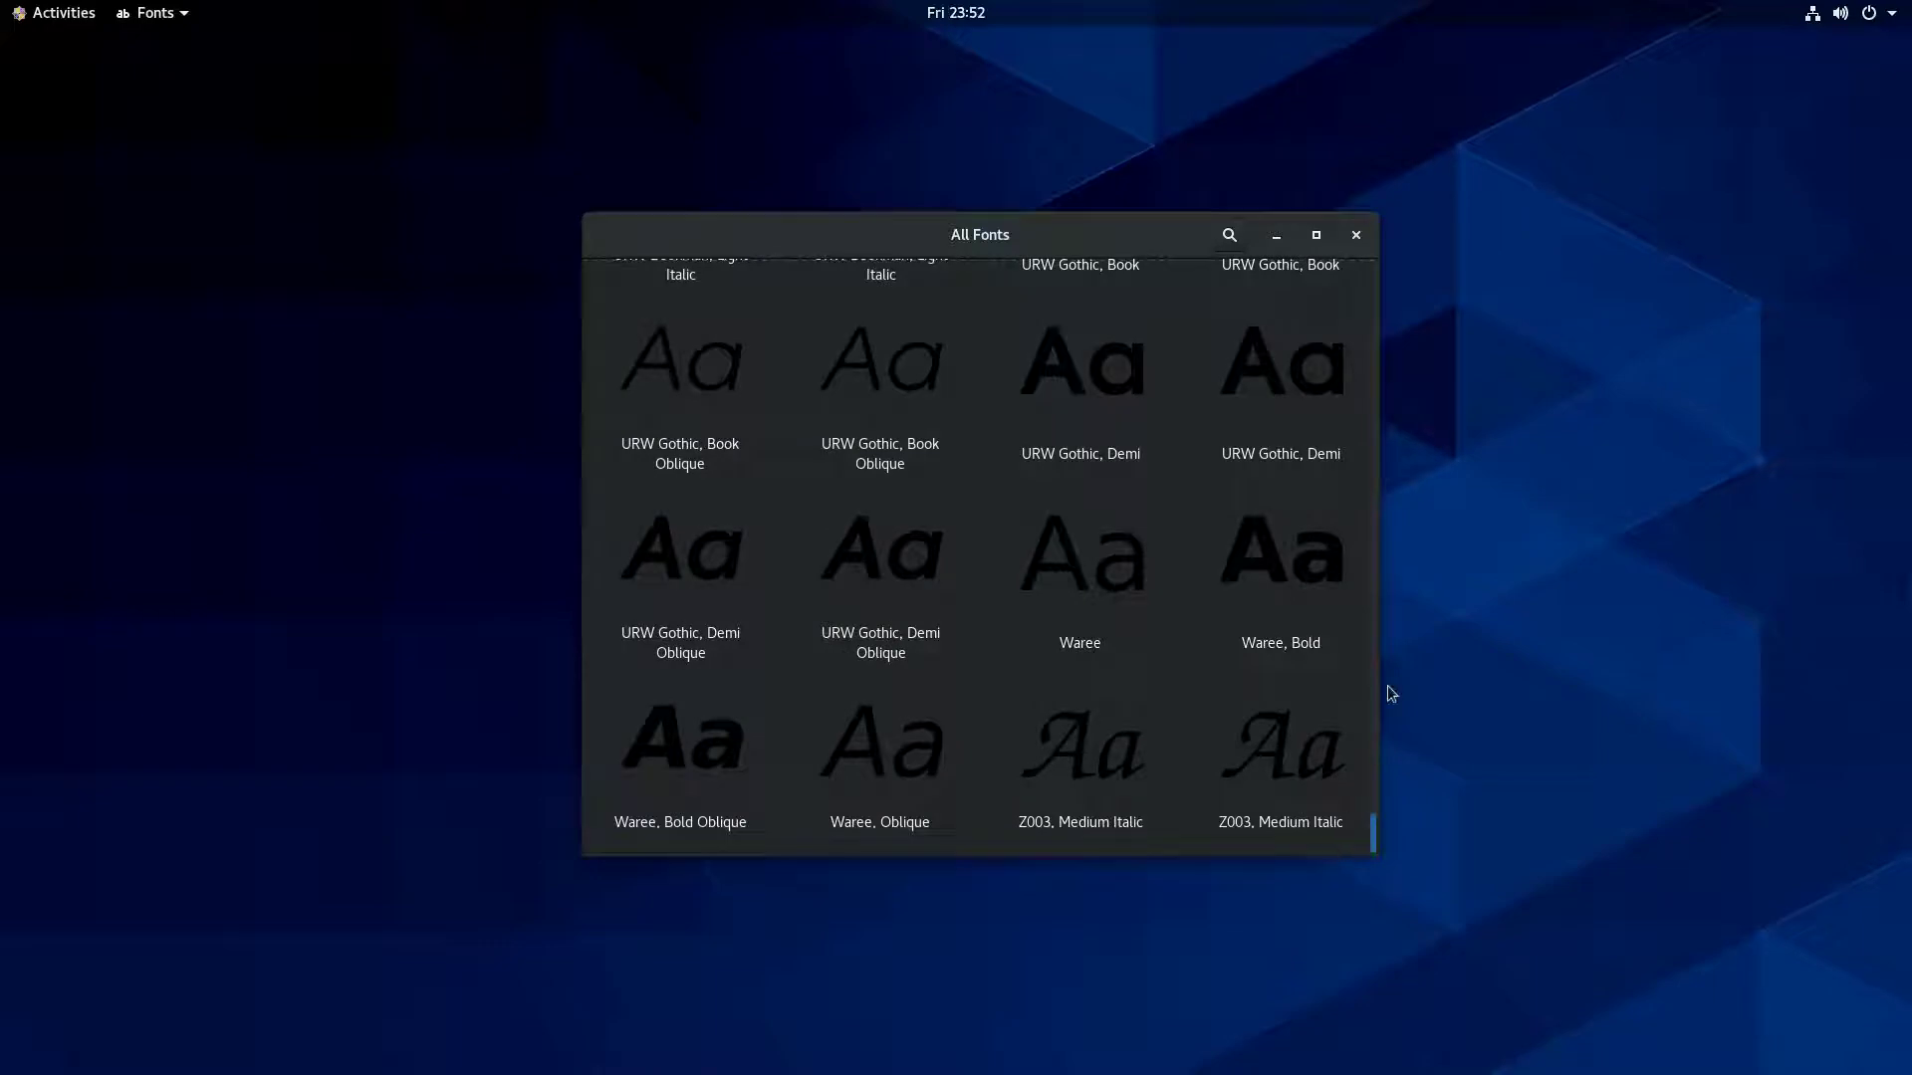